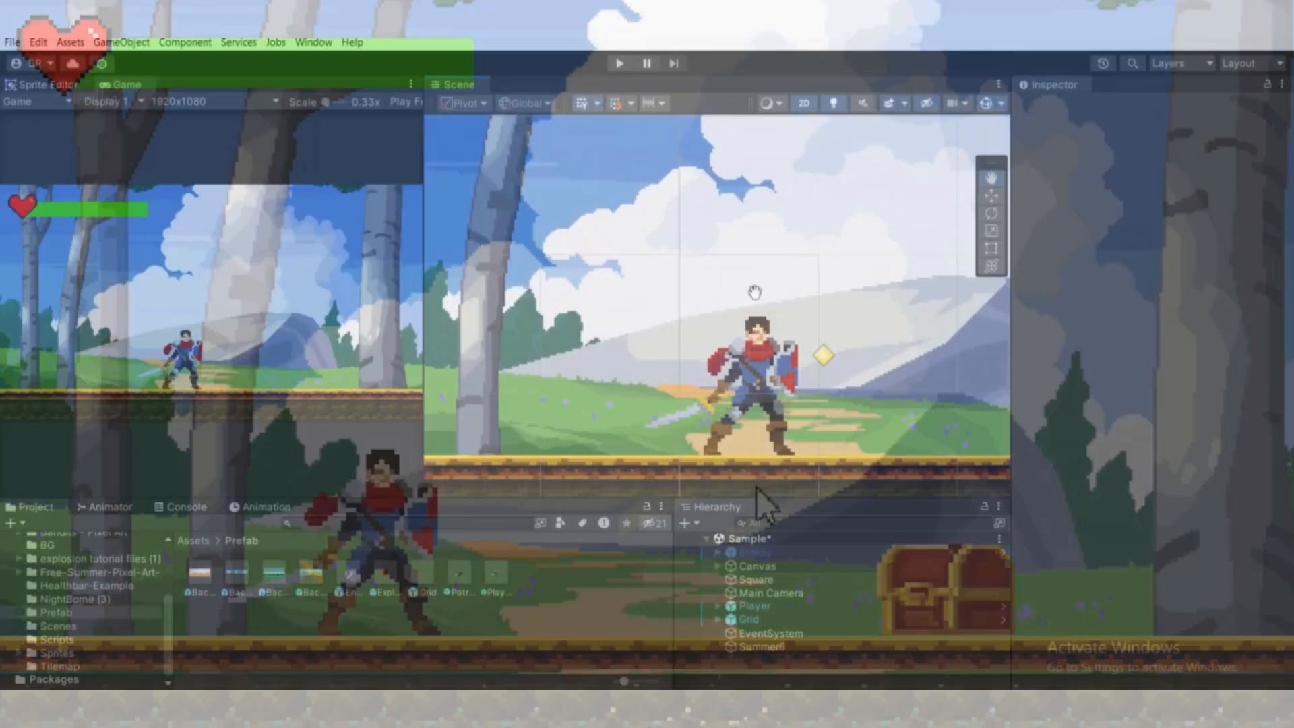
- Open the Chests texture from the root Assets folder in the Sprite Editor
{"action": "scroll", "coordinate": [30, 575], "scroll_direction": "up", "scroll_amount": 3}
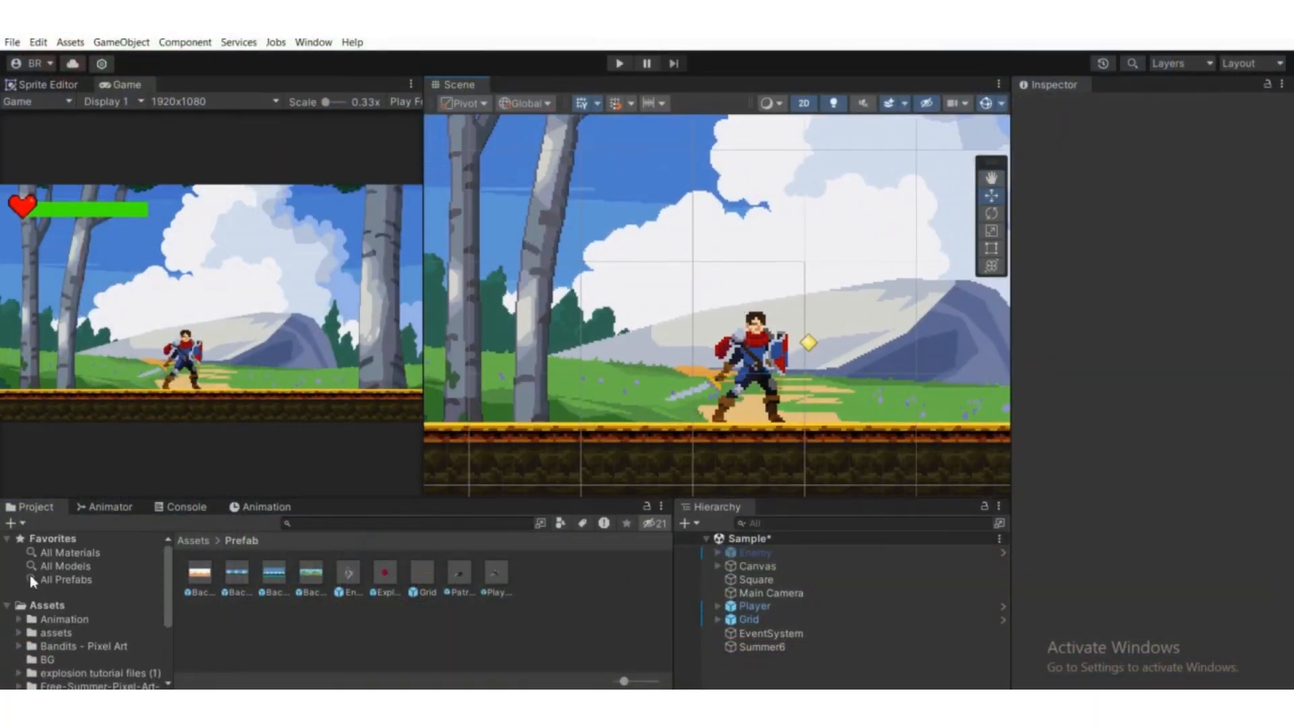
{"action": "left_click", "coordinate": [54, 611]}
{"action": "left_click", "coordinate": [211, 627]}
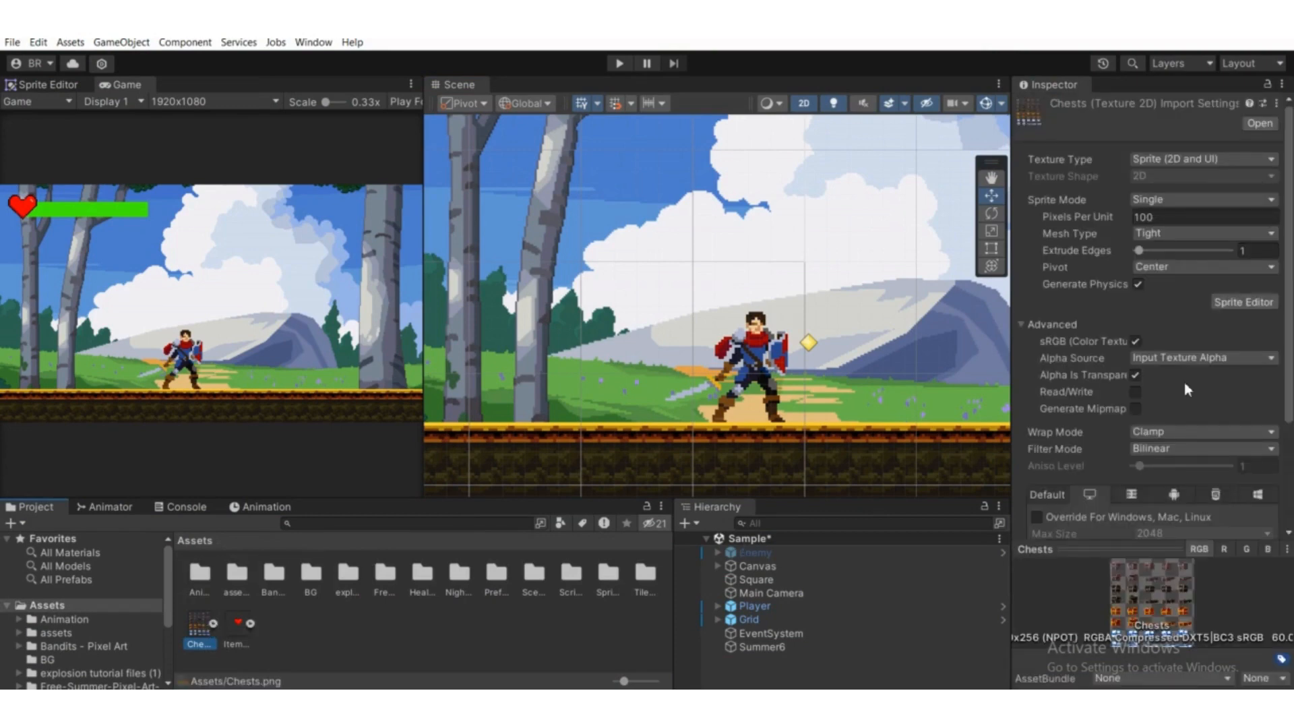
{"action": "left_click", "coordinate": [1221, 304]}
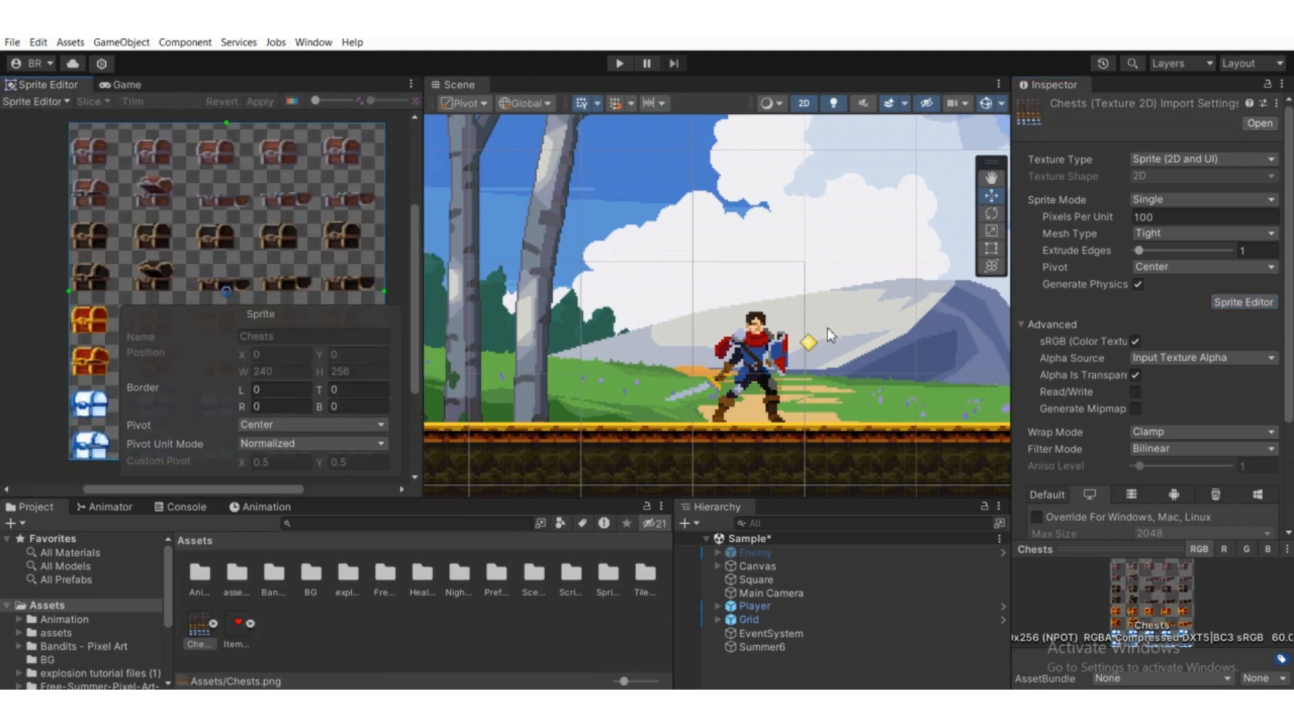
{"action": "scroll", "coordinate": [147, 189], "scroll_direction": "down", "scroll_amount": 3}
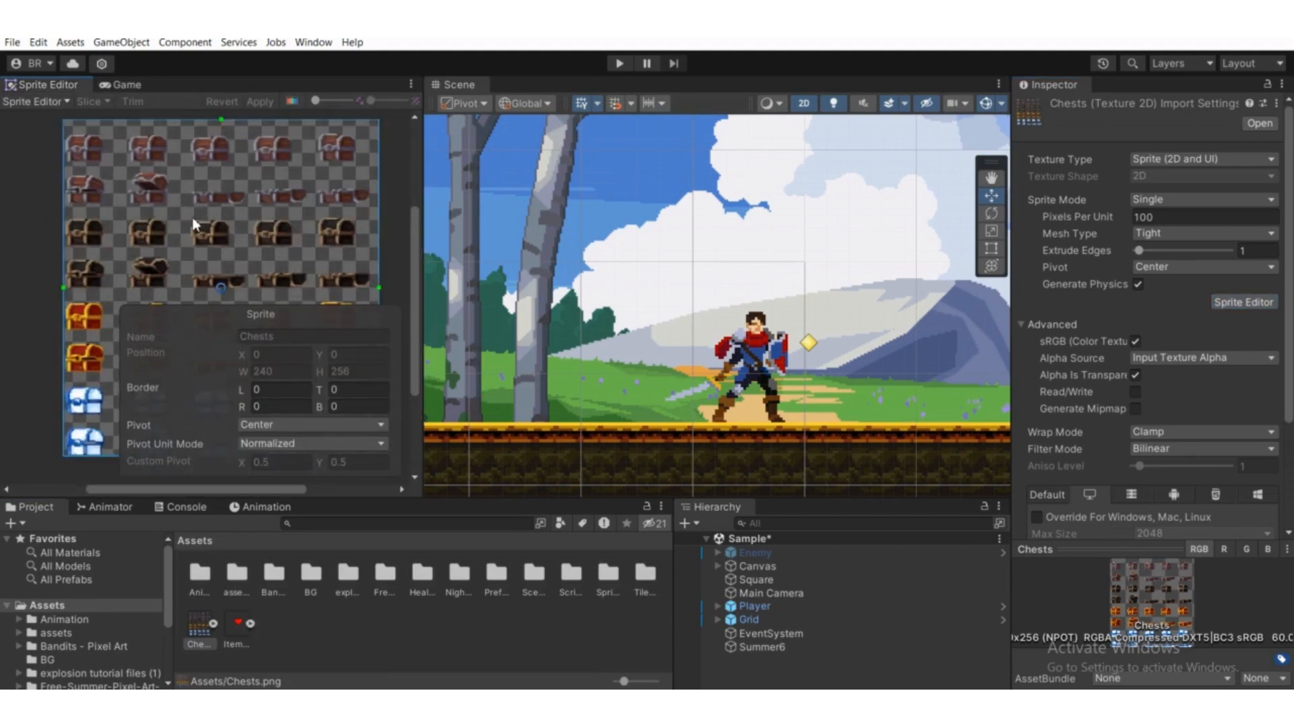
{"action": "middle_click_drag", "start_coordinate": [194, 202], "coordinate": [282, 213]}
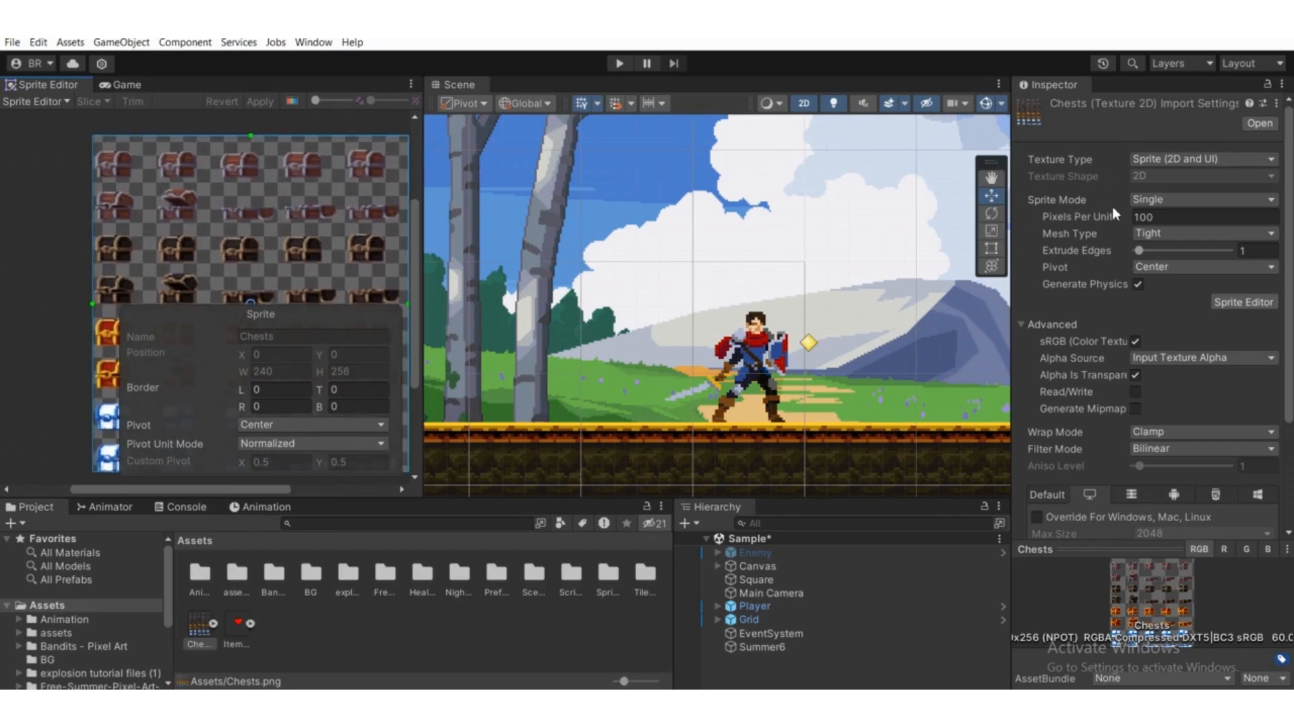
- Set the Chests texture's sprite mode to Multiple and its pixels per unit to 16
{"action": "left_click", "coordinate": [1145, 200]}
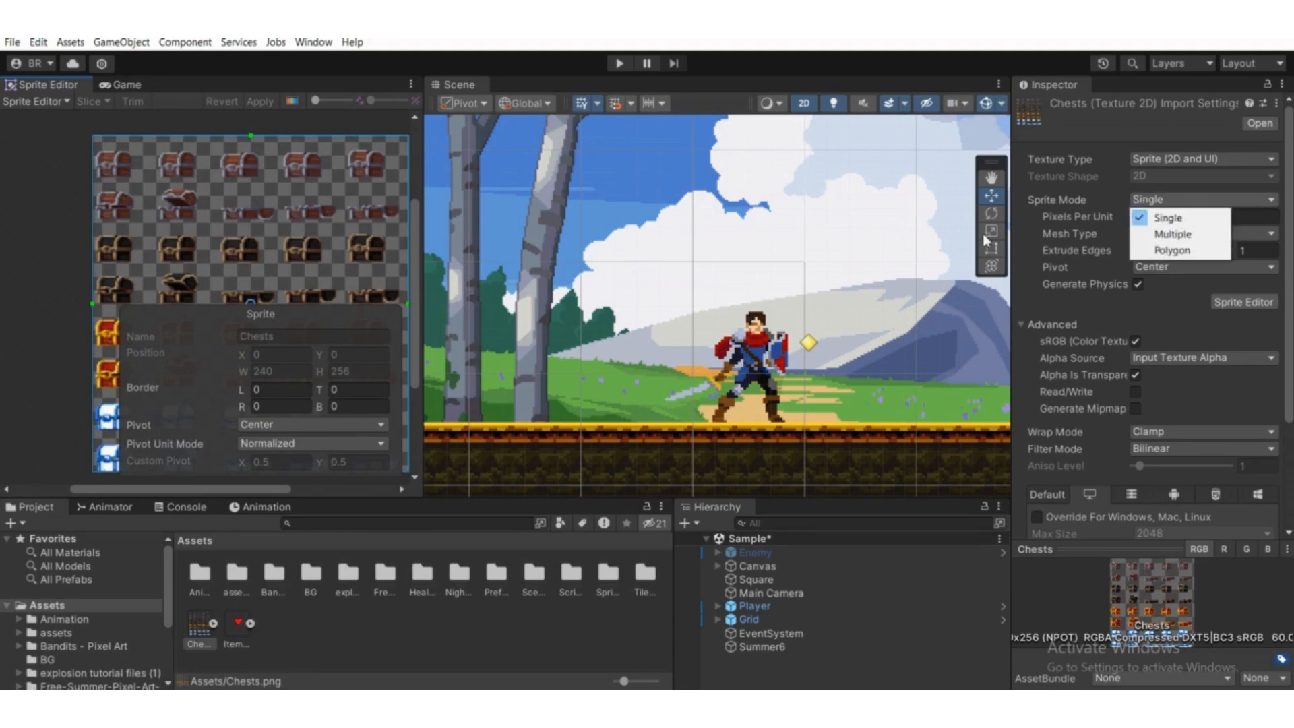
{"action": "left_click", "coordinate": [1160, 236]}
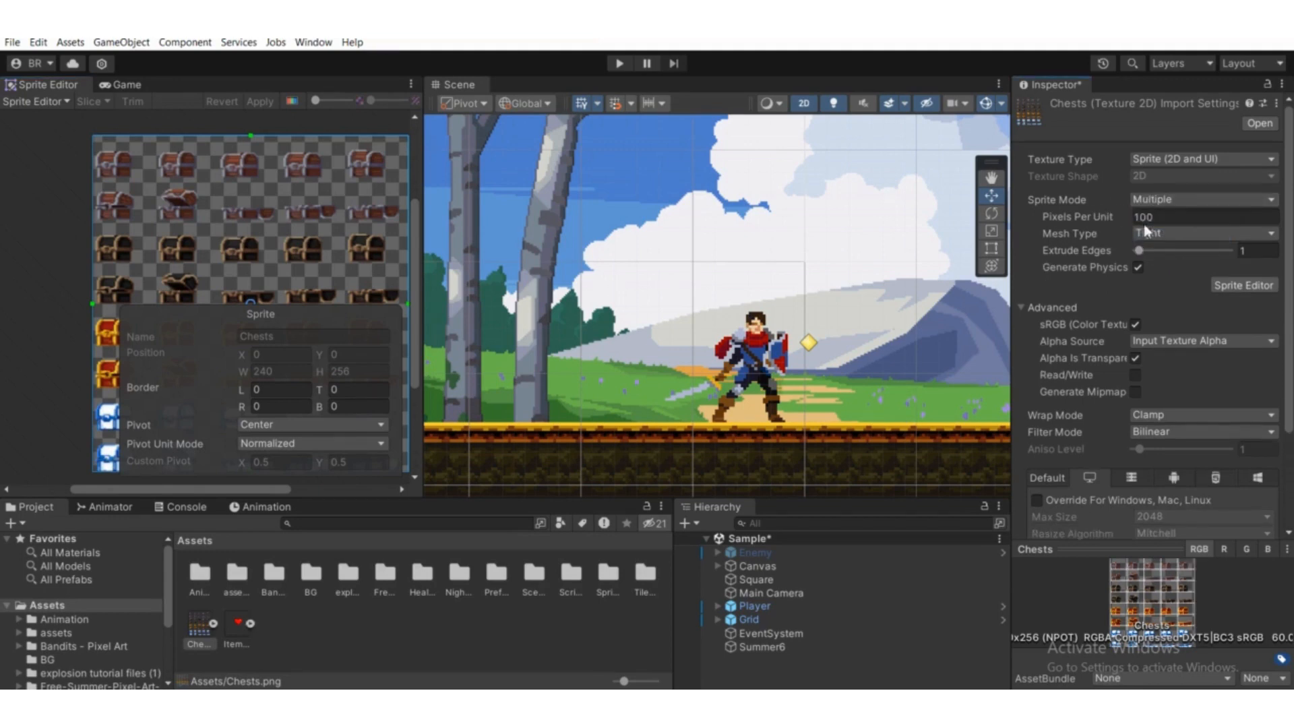
{"action": "left_click", "coordinate": [1163, 214]}
{"action": "type", "text": "16"}
{"action": "scroll", "coordinate": [1229, 337], "scroll_direction": "down", "scroll_amount": 4}
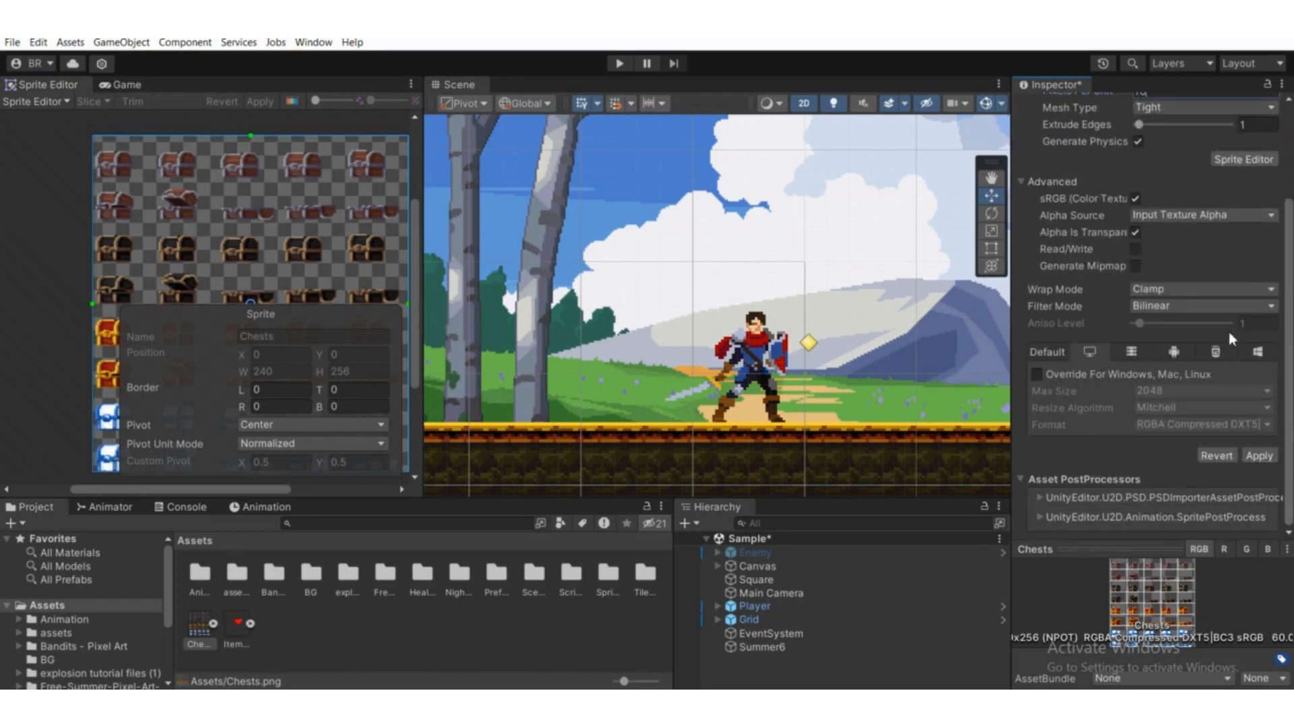
- Set the Chests texture's filter mode to Point (no filter) and apply the import settings
{"action": "left_click", "coordinate": [1142, 306]}
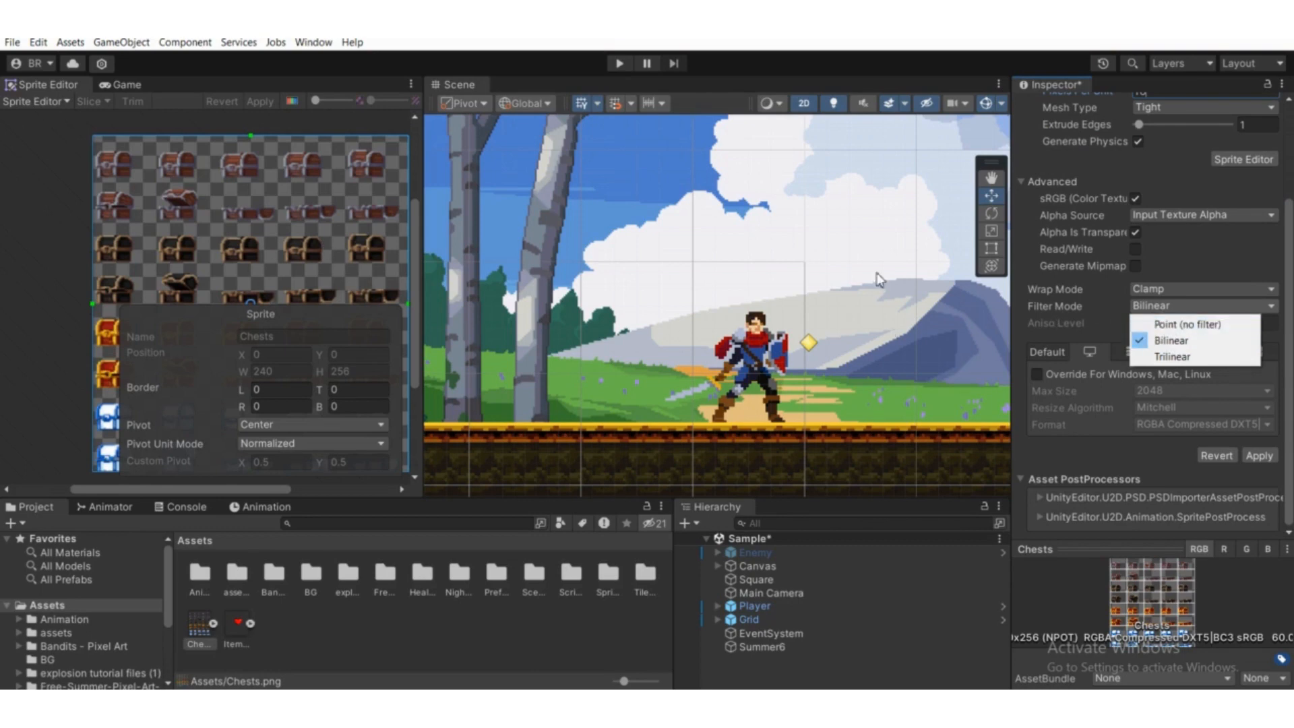
{"action": "left_click", "coordinate": [1176, 324]}
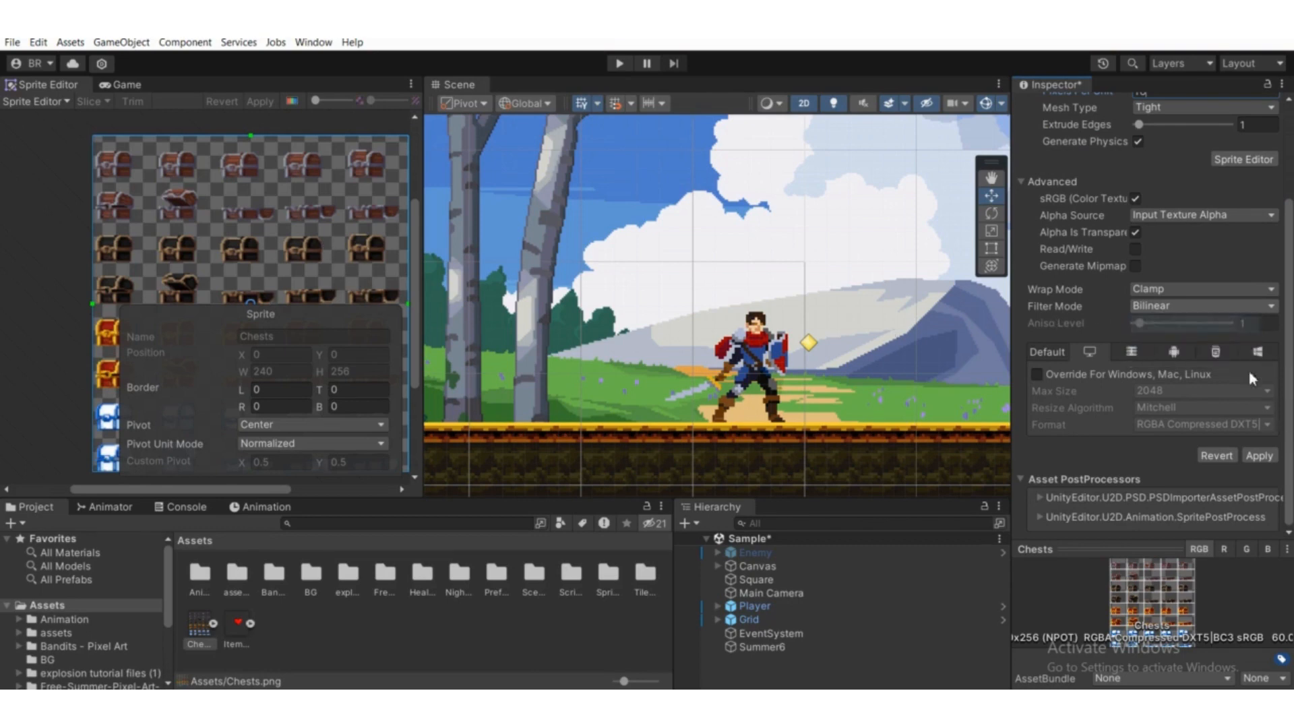
{"action": "scroll", "coordinate": [1088, 306], "scroll_direction": "up", "scroll_amount": 2}
{"action": "scroll", "coordinate": [1262, 502], "scroll_direction": "down", "scroll_amount": 2}
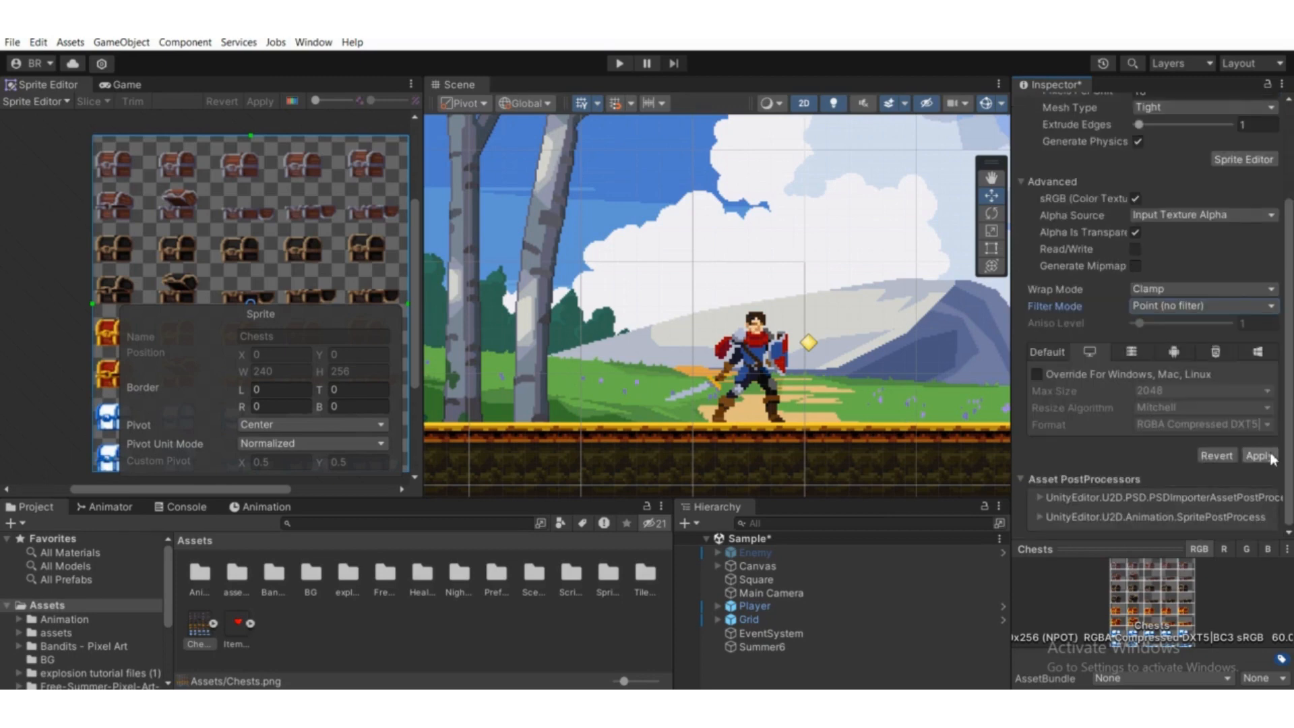
{"action": "left_click", "coordinate": [1257, 456]}
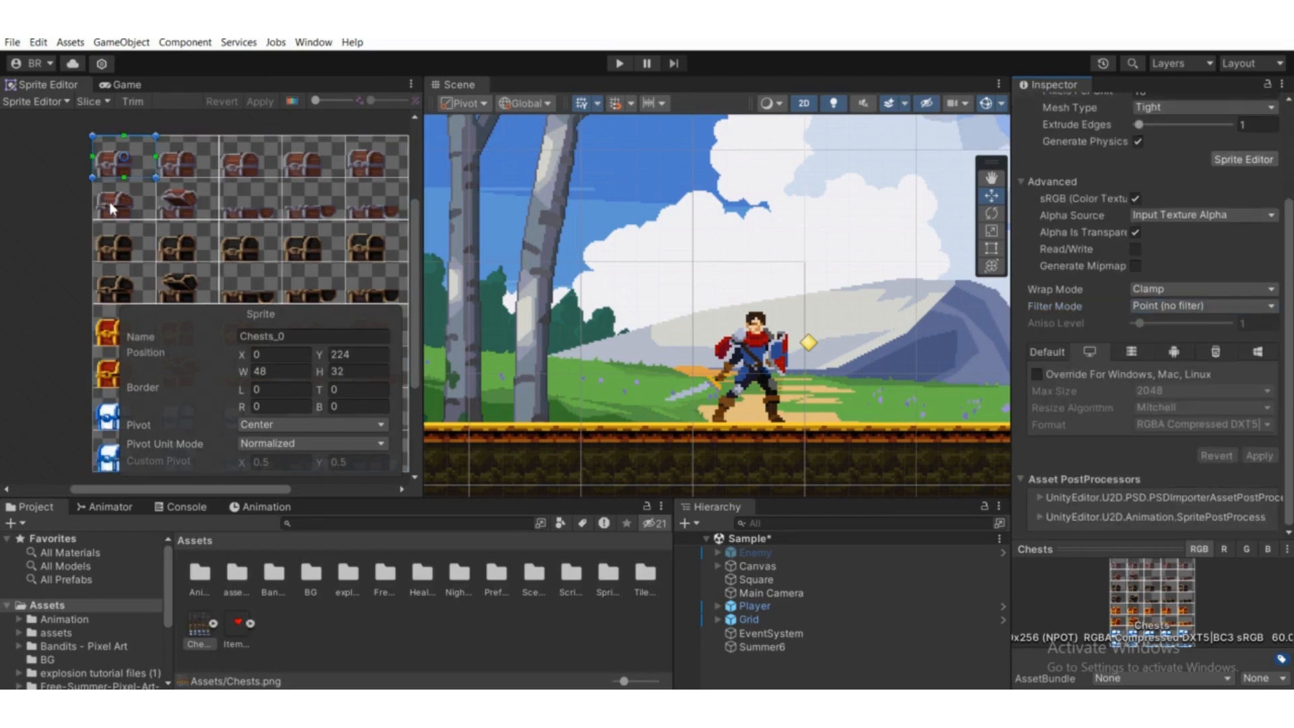
- Slice the Chests sheet using Grid By Cell Count with 5 columns and 8 rows, and apply the slices
{"action": "middle_click_drag", "start_coordinate": [113, 209], "coordinate": [123, 209]}
{"action": "left_click", "coordinate": [91, 102]}
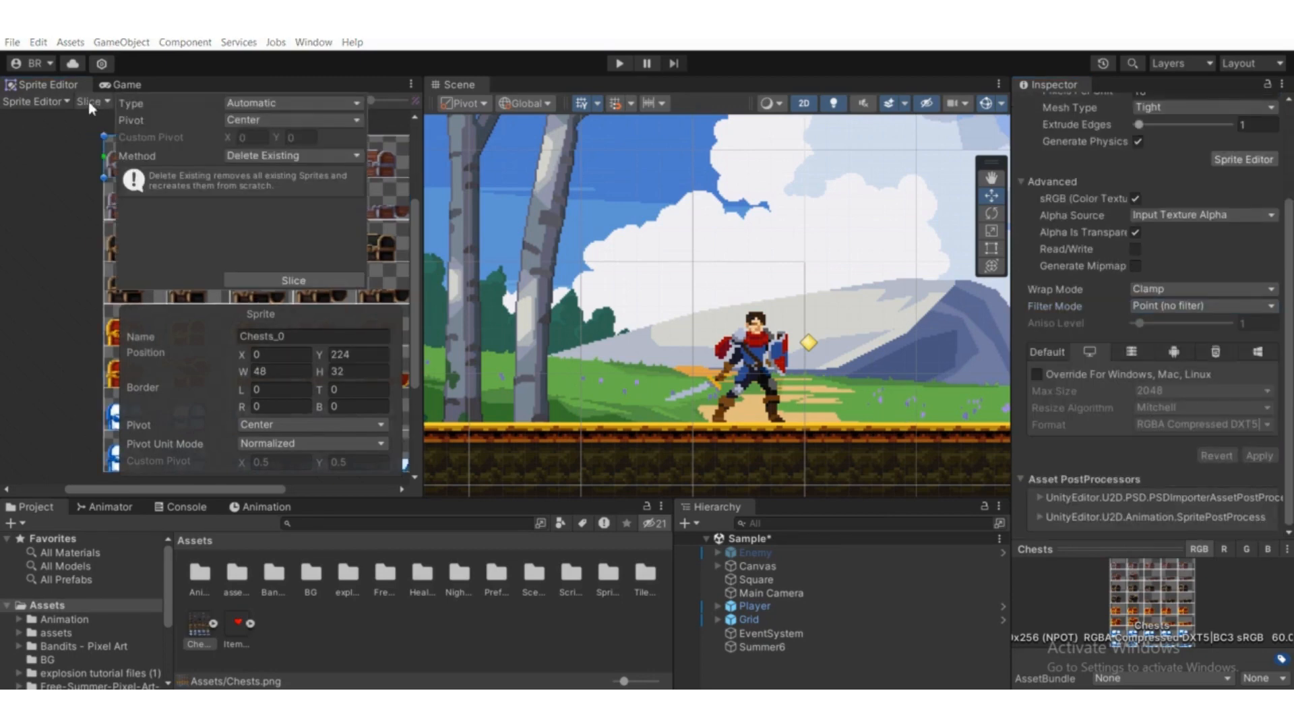
{"action": "left_click", "coordinate": [254, 103]}
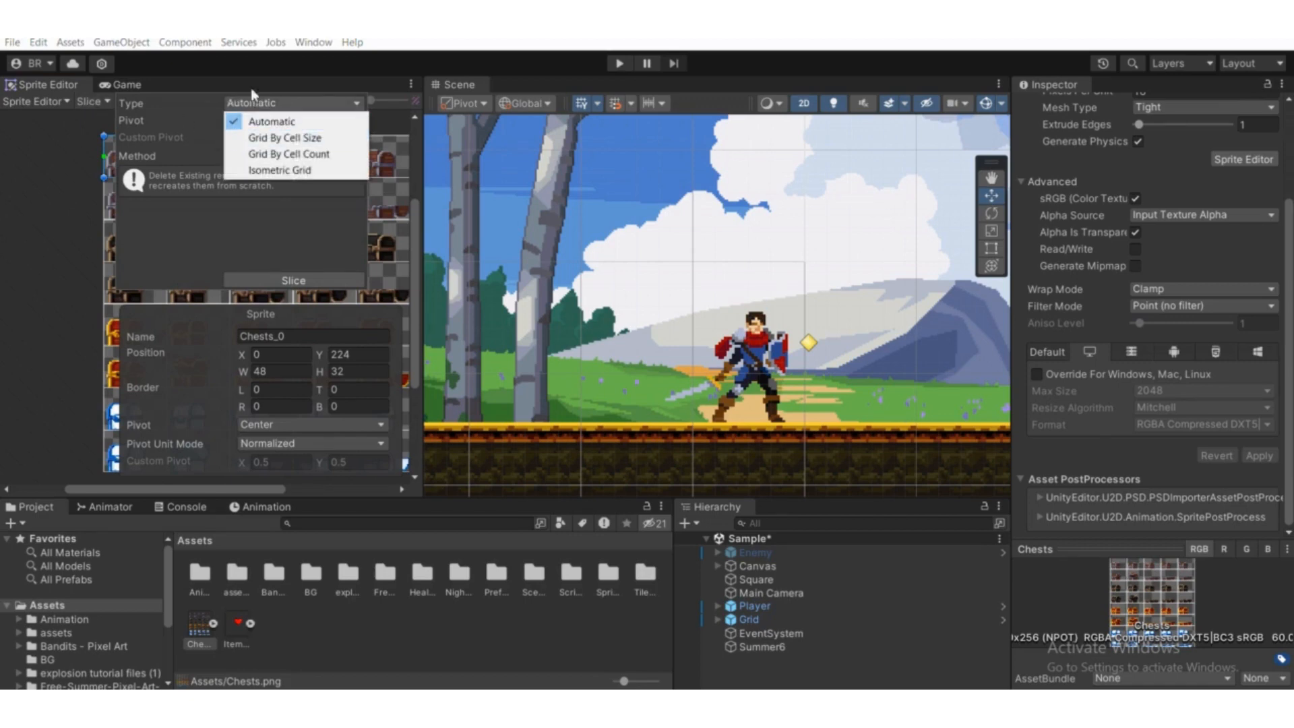
{"action": "left_click", "coordinate": [252, 150]}
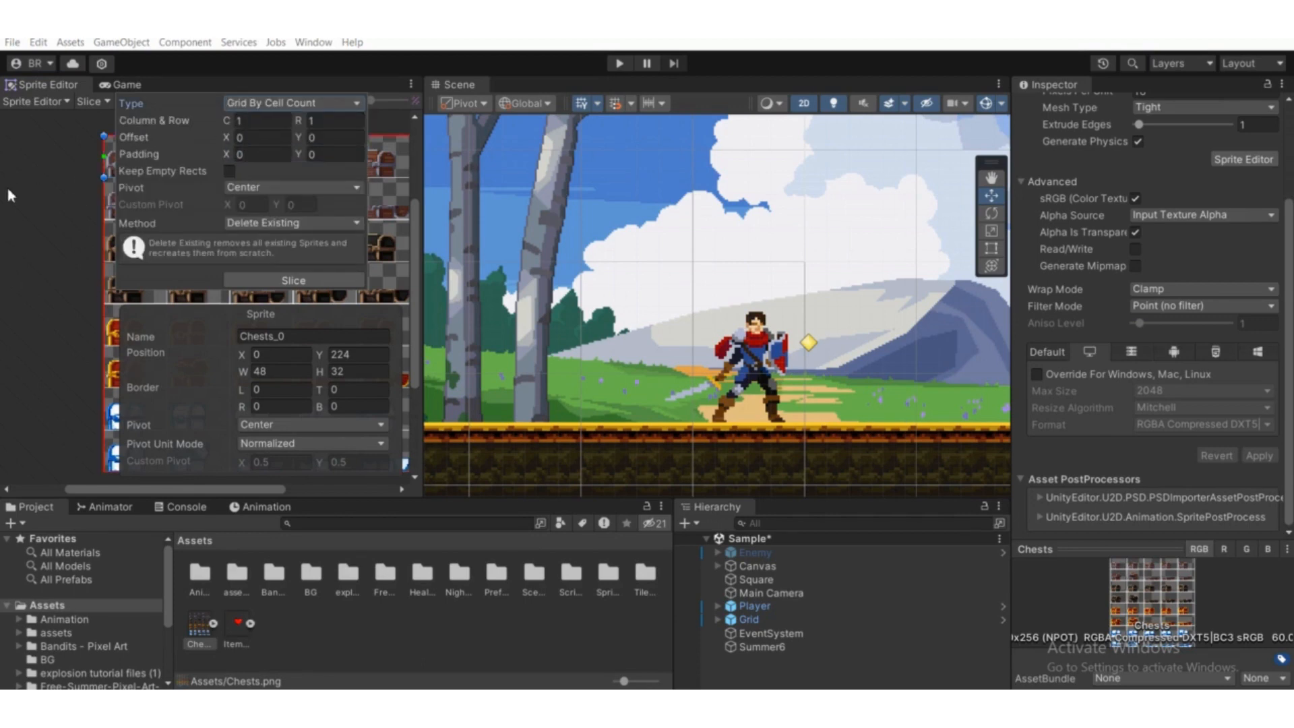
{"action": "left_click", "coordinate": [275, 122]}
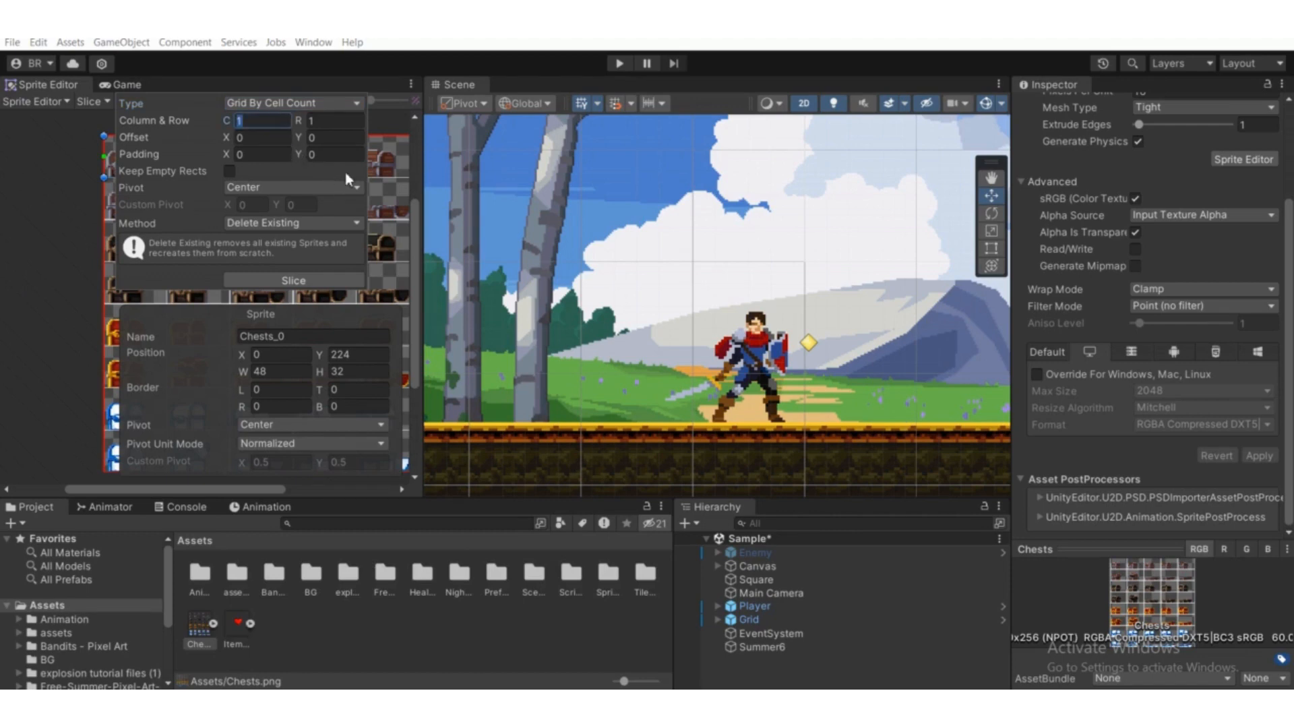
{"action": "left_click", "coordinate": [5, 278]}
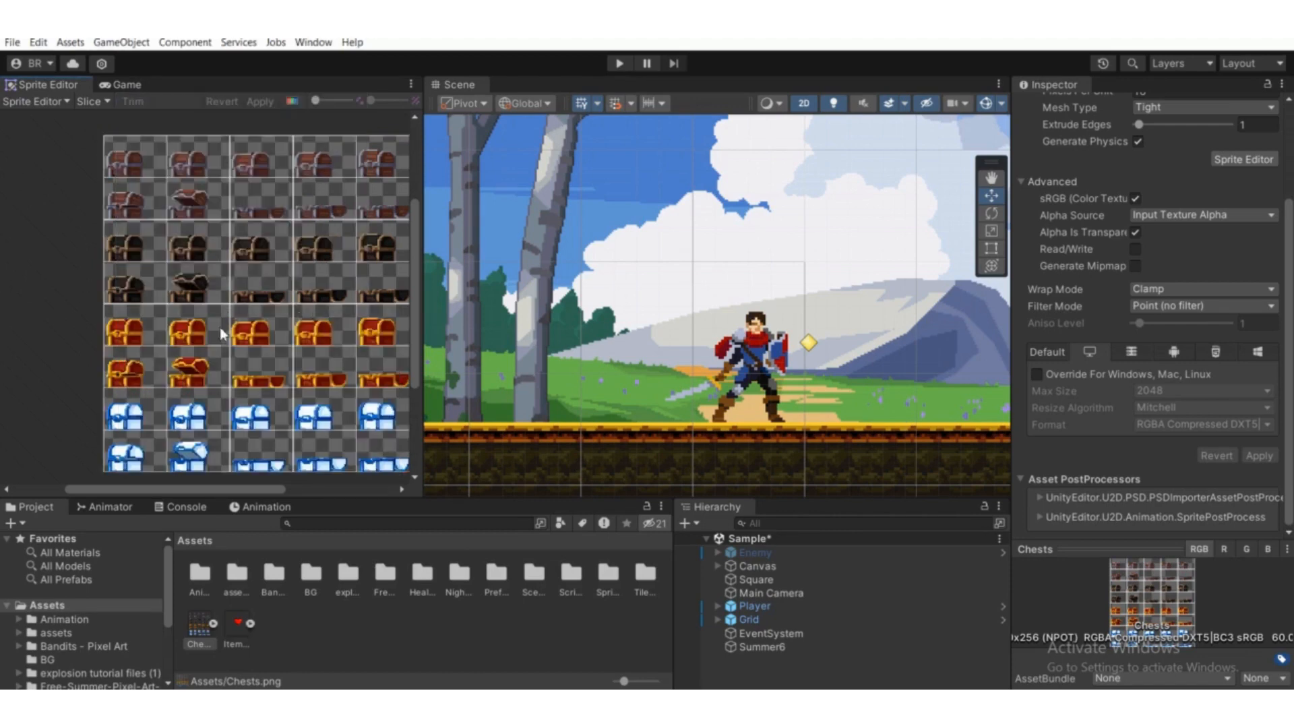
{"action": "left_click", "coordinate": [106, 102]}
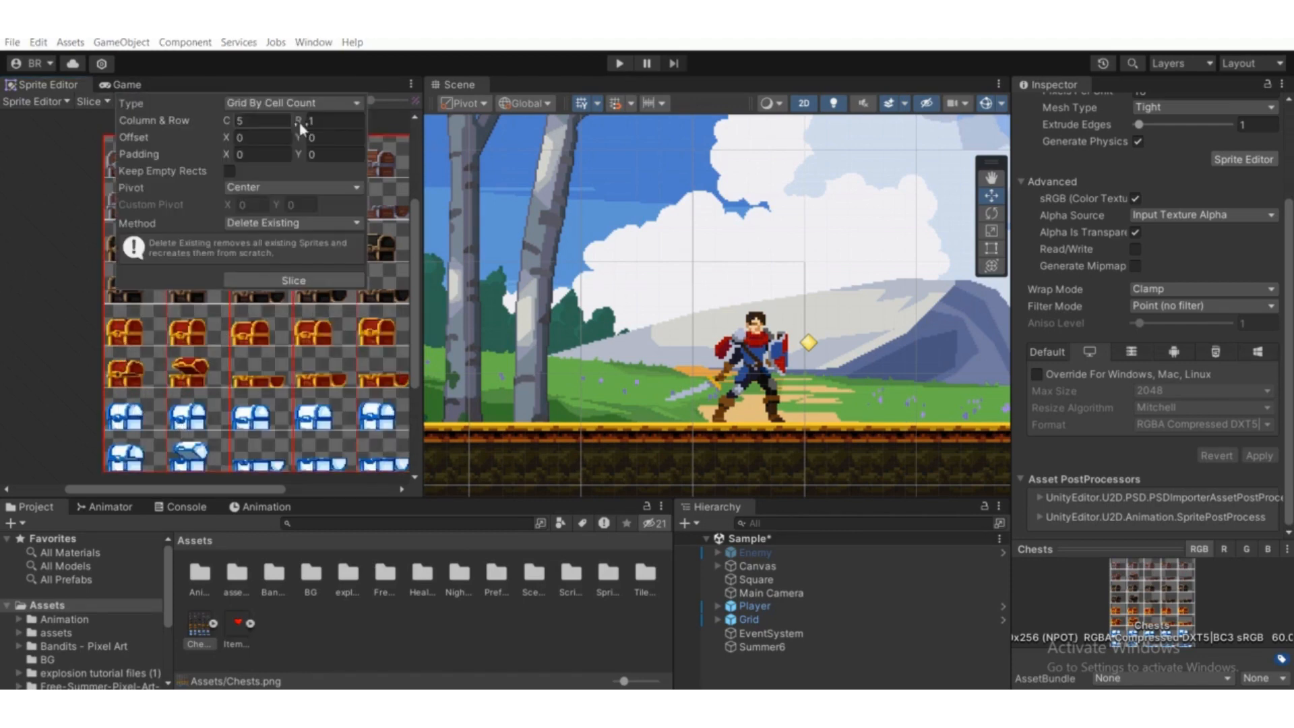
{"action": "left_click", "coordinate": [322, 121]}
{"action": "type", "text": "8"}
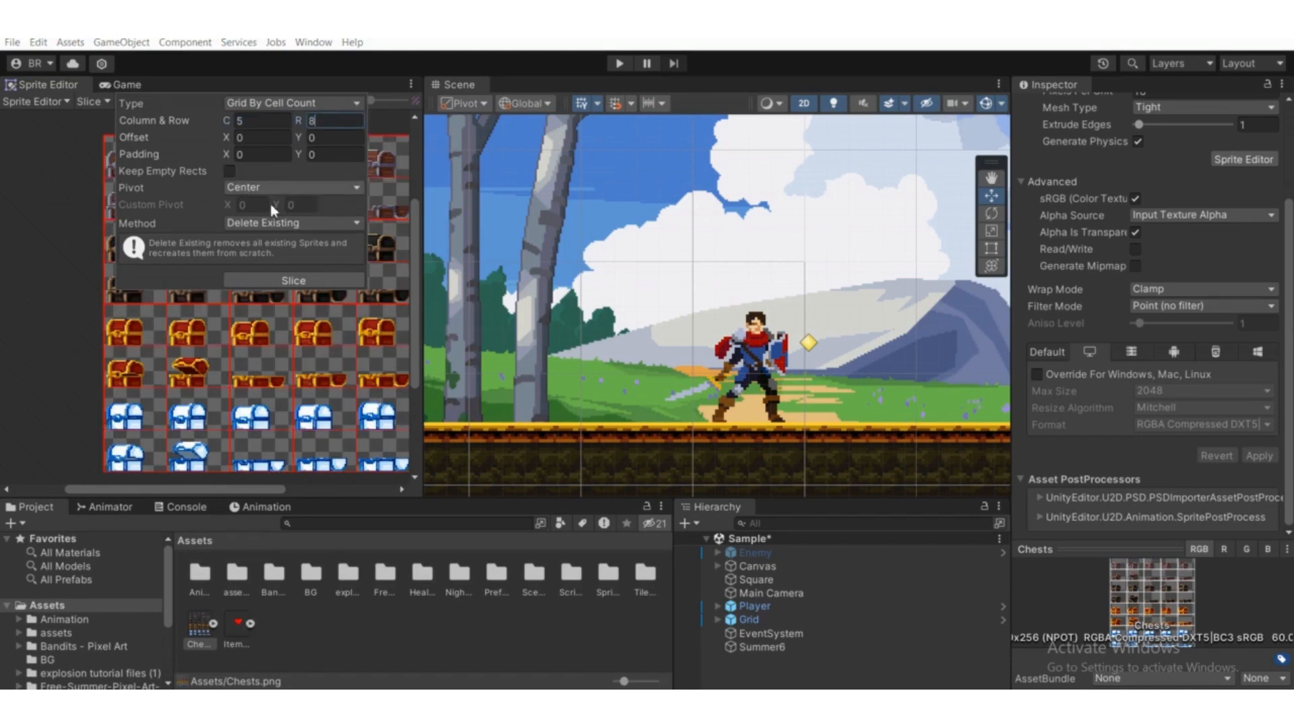
{"action": "left_click", "coordinate": [294, 280]}
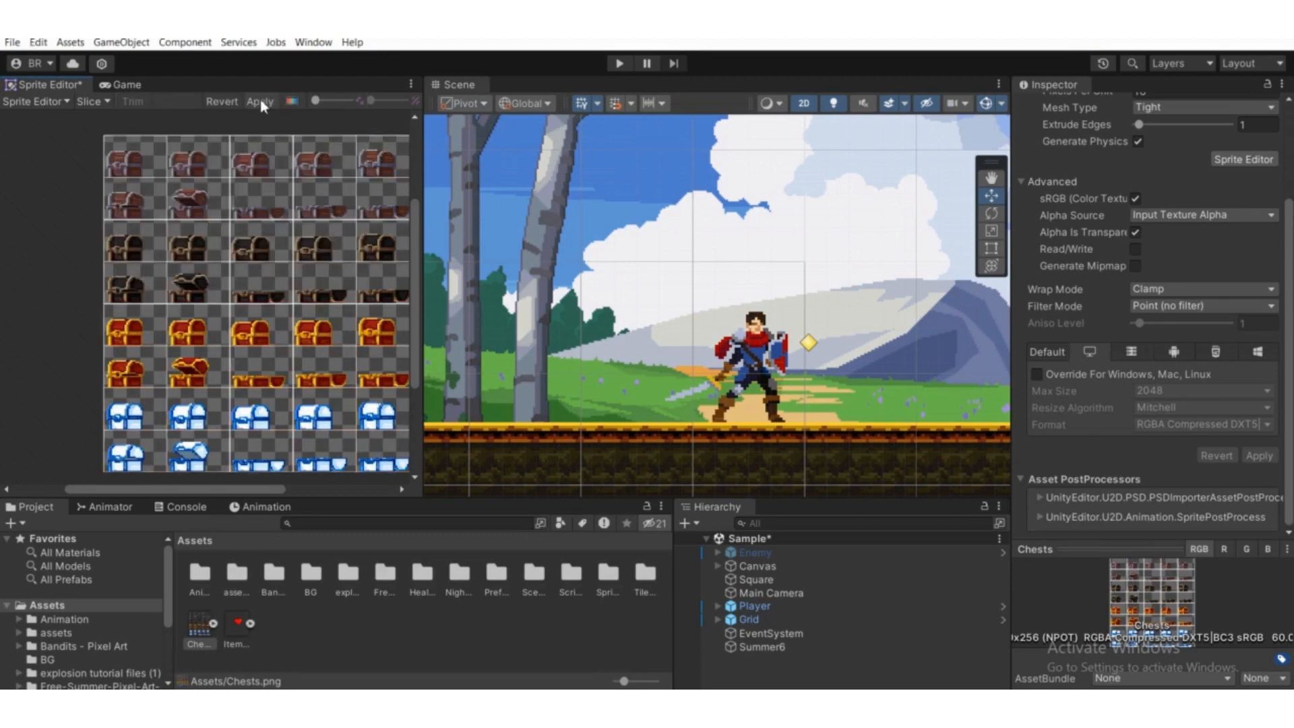
{"action": "left_click", "coordinate": [259, 102]}
{"action": "left_click", "coordinate": [135, 156]}
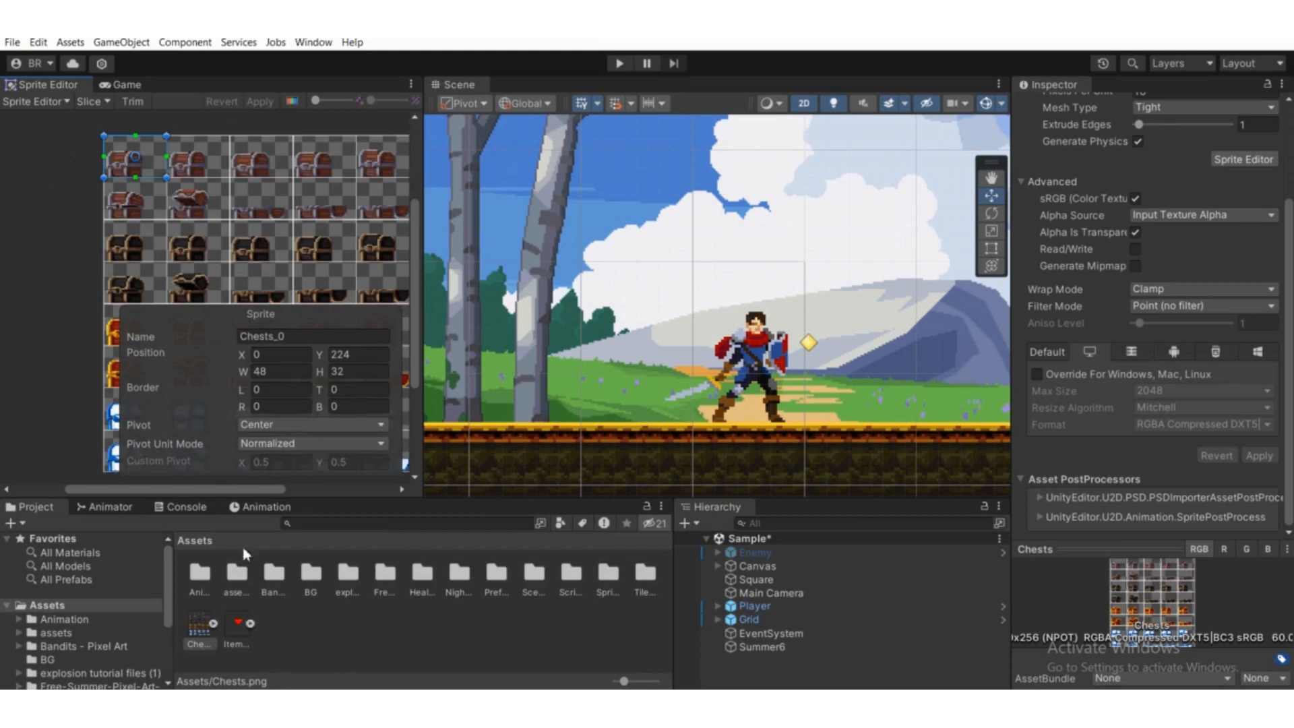
- Expand the sliced Chests asset and place the Chests_20 sprite beside the player in the scene at about X 2.75, Y -2.27
{"action": "left_click", "coordinate": [215, 623]}
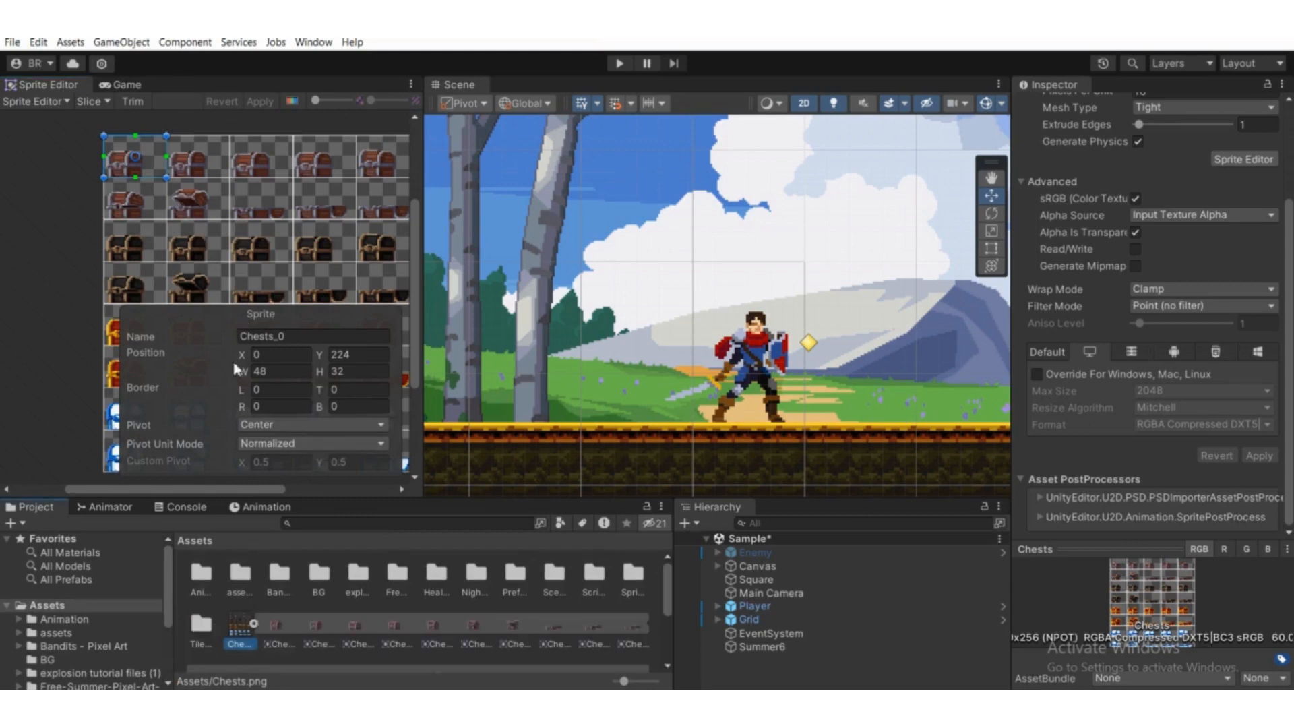
{"action": "left_click", "coordinate": [128, 84]}
{"action": "scroll", "coordinate": [445, 577], "scroll_direction": "down", "scroll_amount": 2}
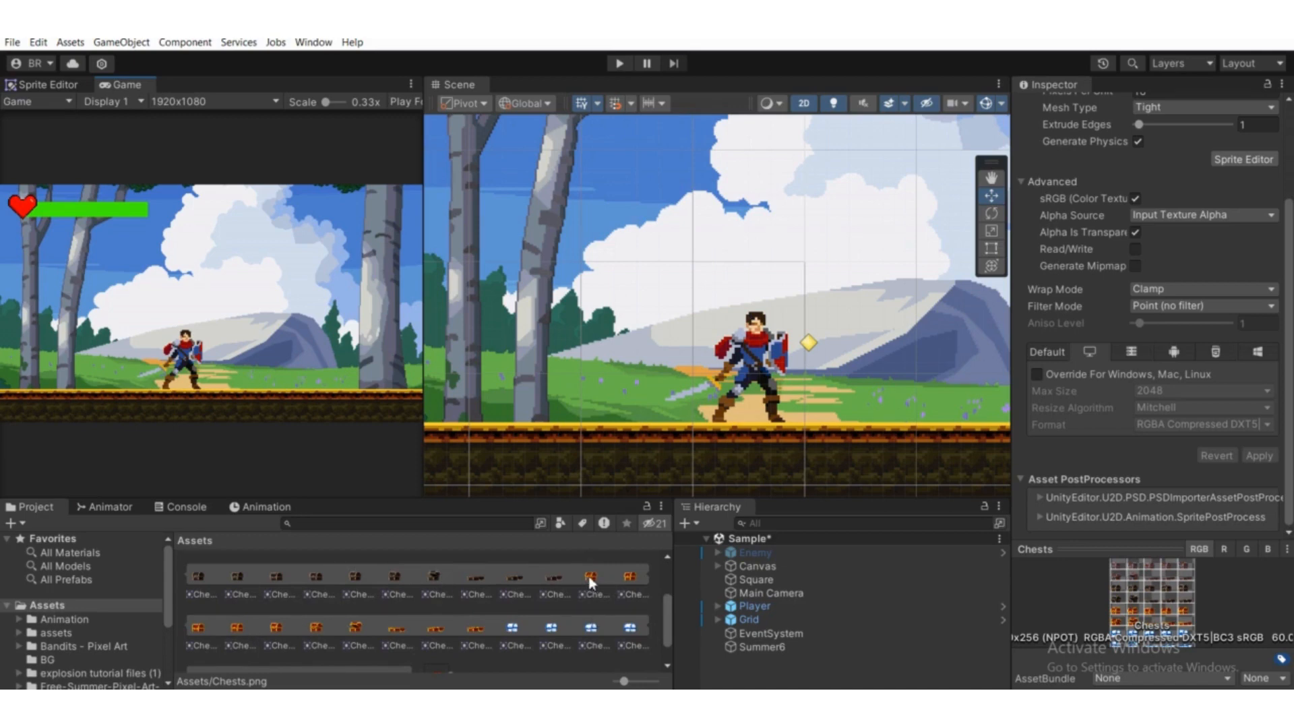
{"action": "scroll", "coordinate": [684, 428], "scroll_direction": "down", "scroll_amount": 3}
{"action": "middle_click_drag", "start_coordinate": [629, 411], "coordinate": [536, 418]}
{"action": "scroll", "coordinate": [433, 609], "scroll_direction": "up", "scroll_amount": 2}
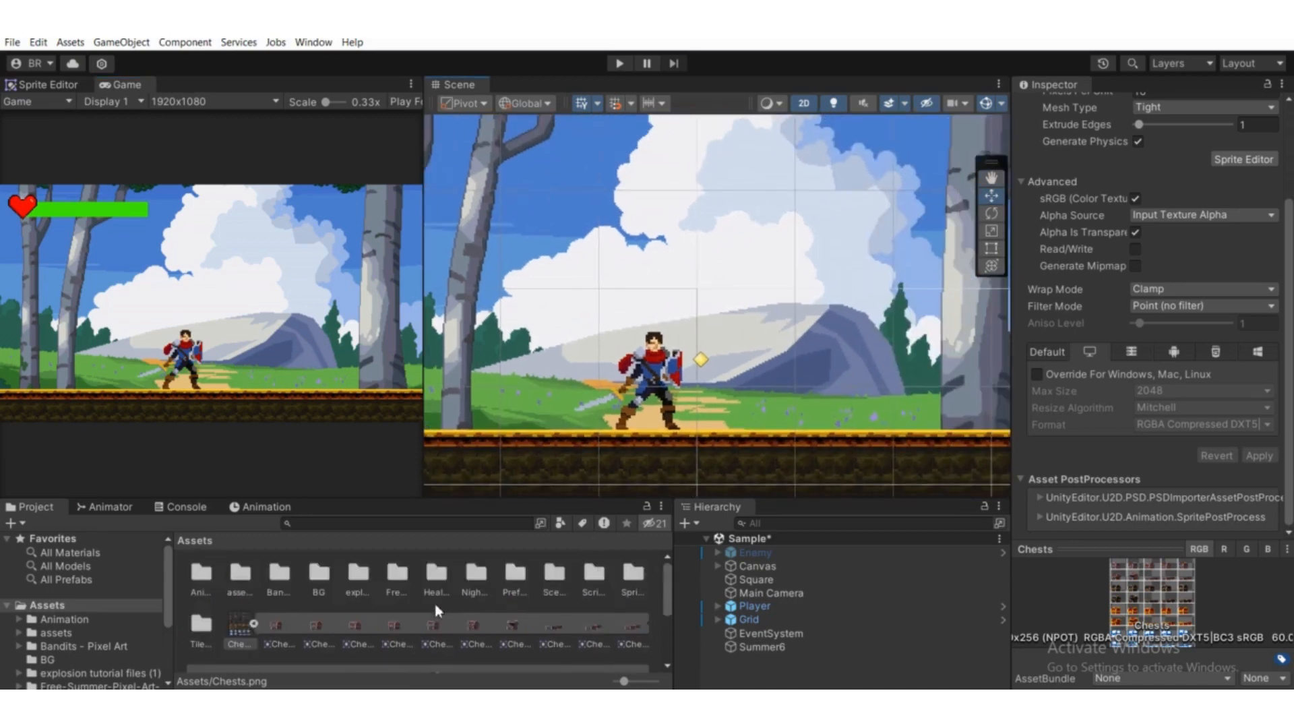
{"action": "scroll", "coordinate": [512, 613], "scroll_direction": "down", "scroll_amount": 2}
{"action": "left_click_drag", "start_coordinate": [593, 585], "coordinate": [811, 397]}
- Examine how the placed chest displays against the background beside the player
{"action": "middle_click_drag", "start_coordinate": [811, 391], "coordinate": [728, 422]}
{"action": "scroll", "coordinate": [741, 358], "scroll_direction": "up", "scroll_amount": 1}
{"action": "scroll", "coordinate": [718, 390], "scroll_direction": "down", "scroll_amount": 1}
{"action": "scroll", "coordinate": [732, 437], "scroll_direction": "up", "scroll_amount": 1}
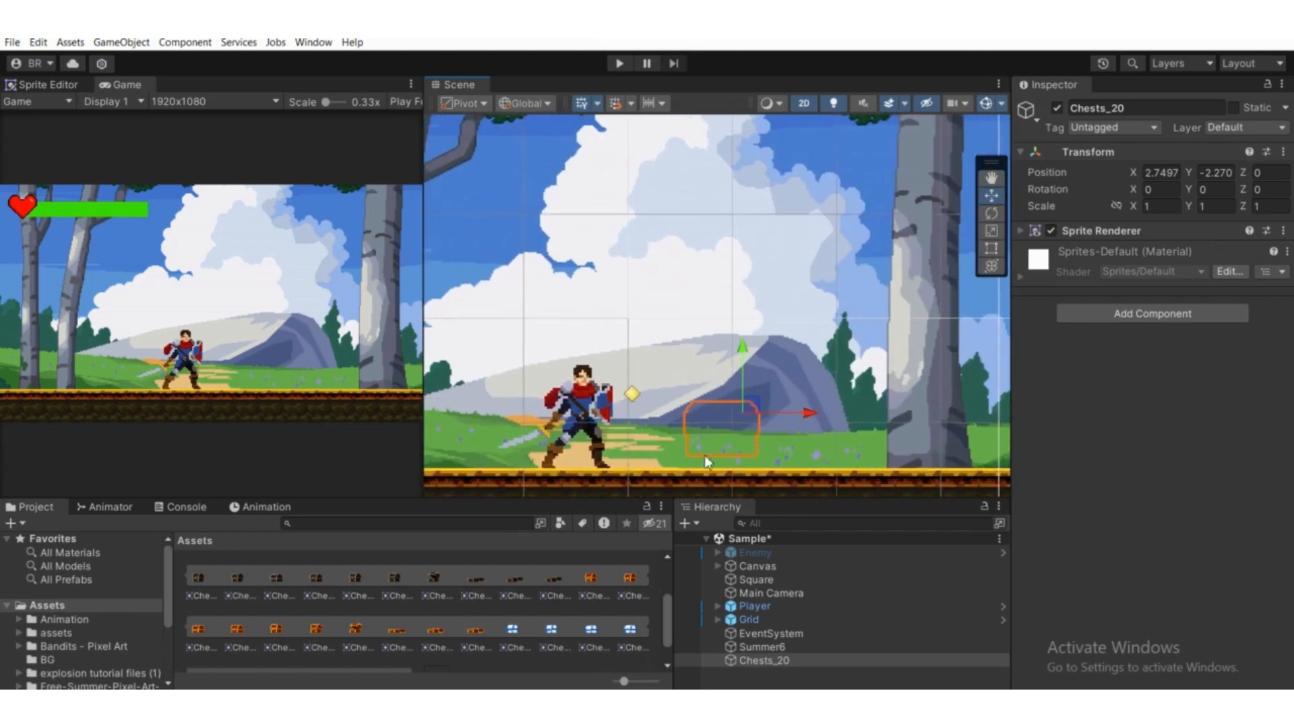
{"action": "scroll", "coordinate": [702, 437], "scroll_direction": "down", "scroll_amount": 1}
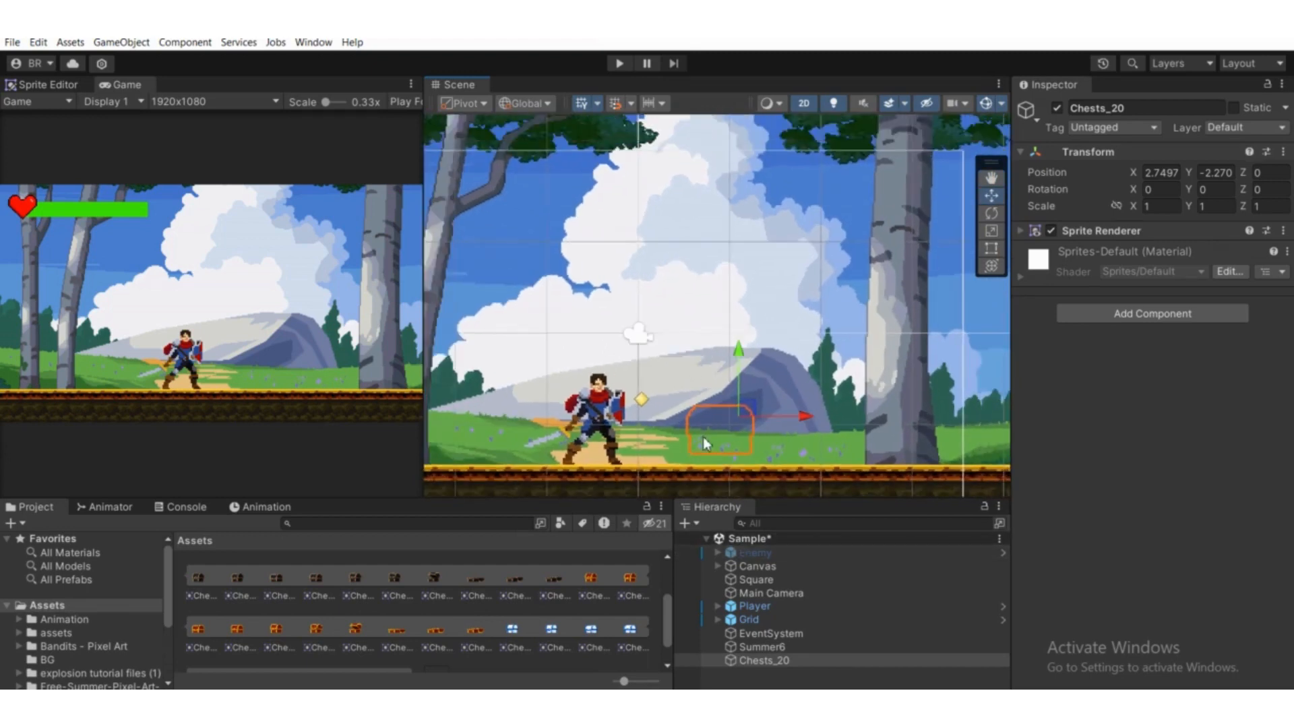
{"action": "middle_click_drag", "start_coordinate": [702, 436], "coordinate": [679, 451]}
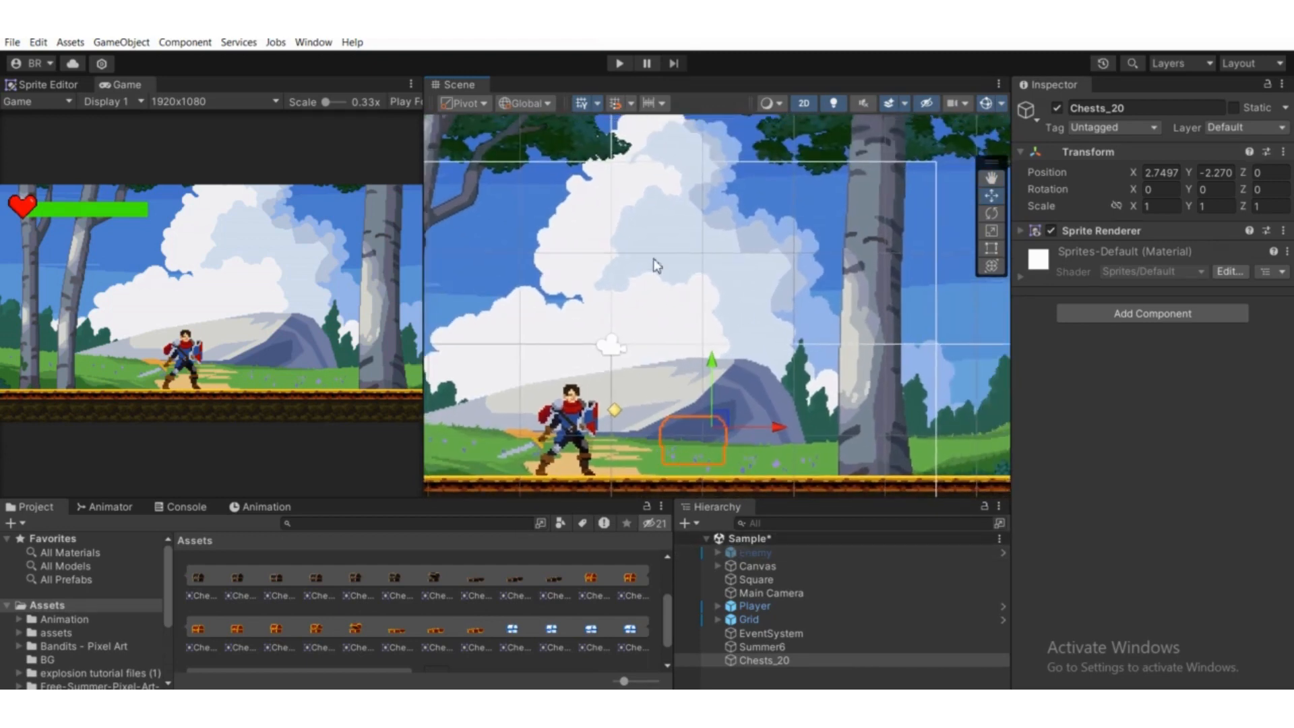
{"action": "scroll", "coordinate": [691, 403], "scroll_direction": "down", "scroll_amount": 1}
{"action": "middle_click_drag", "start_coordinate": [695, 439], "coordinate": [723, 419]}
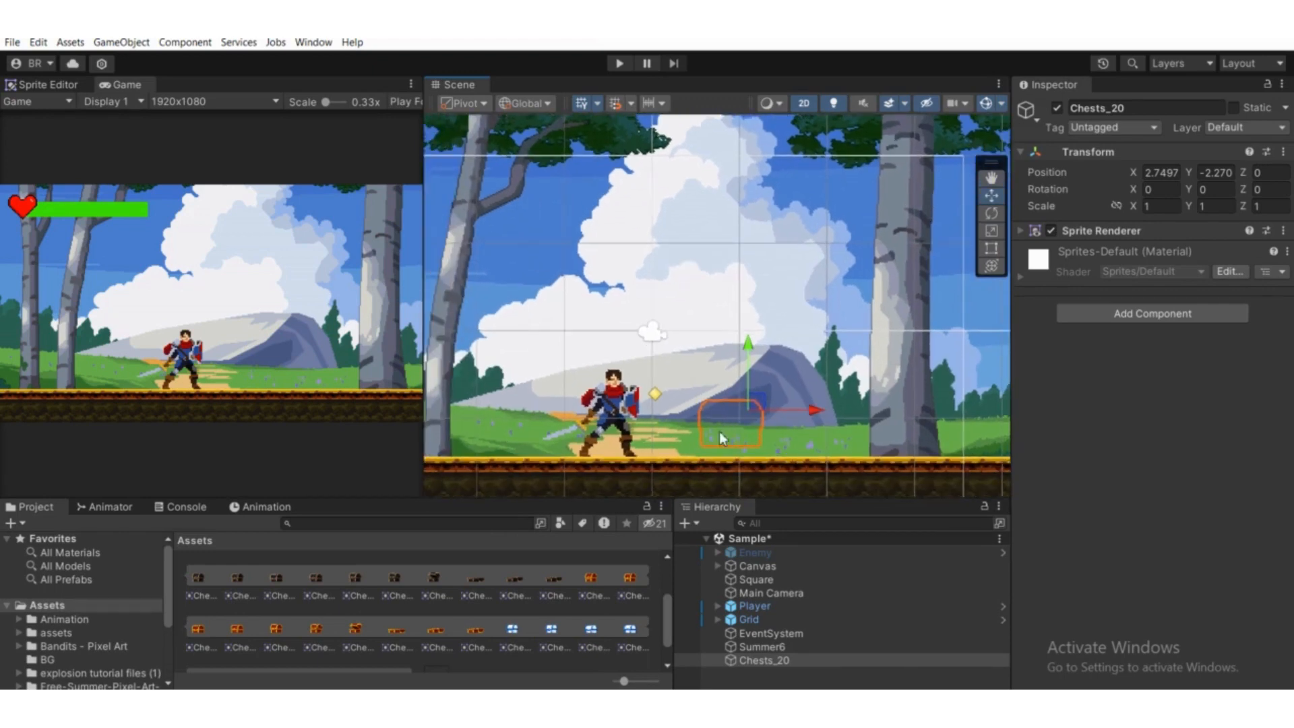
- Add a sorting layer named Chest below the Enemy layer, starting from the chest's Sprite Renderer settings
{"action": "left_click", "coordinate": [1089, 233]}
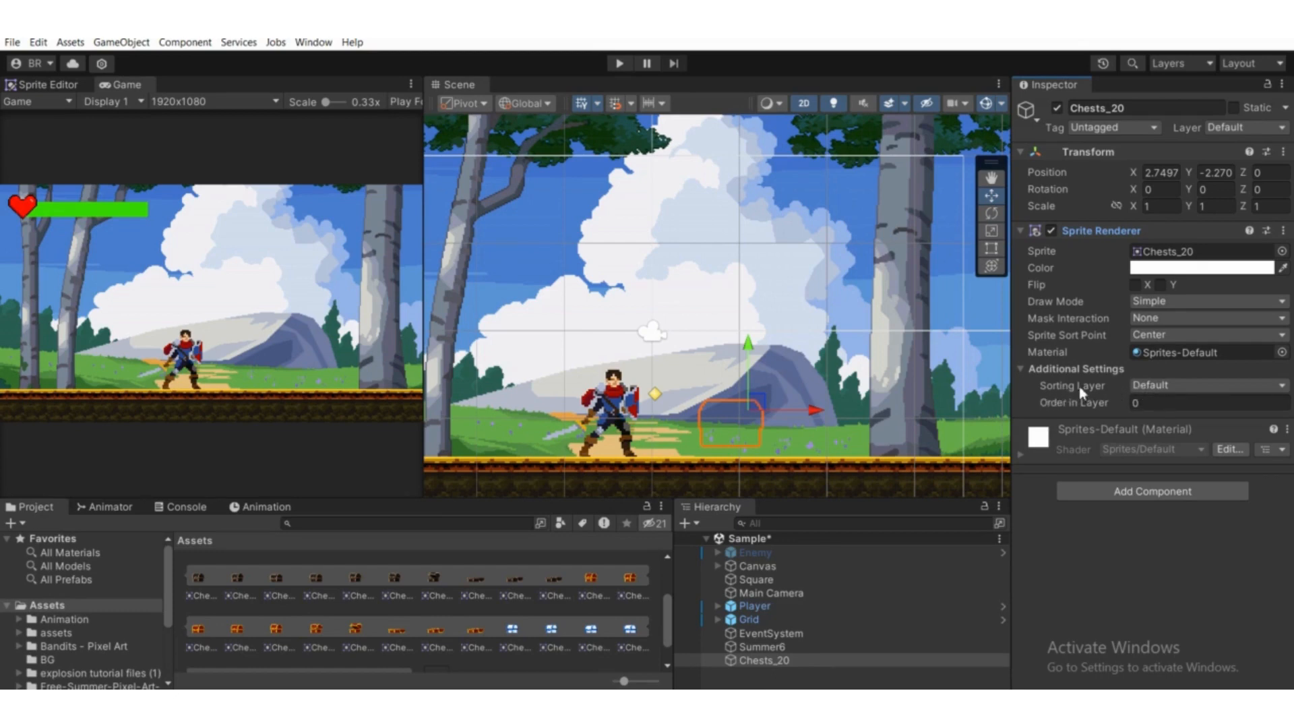
{"action": "left_click", "coordinate": [1147, 393]}
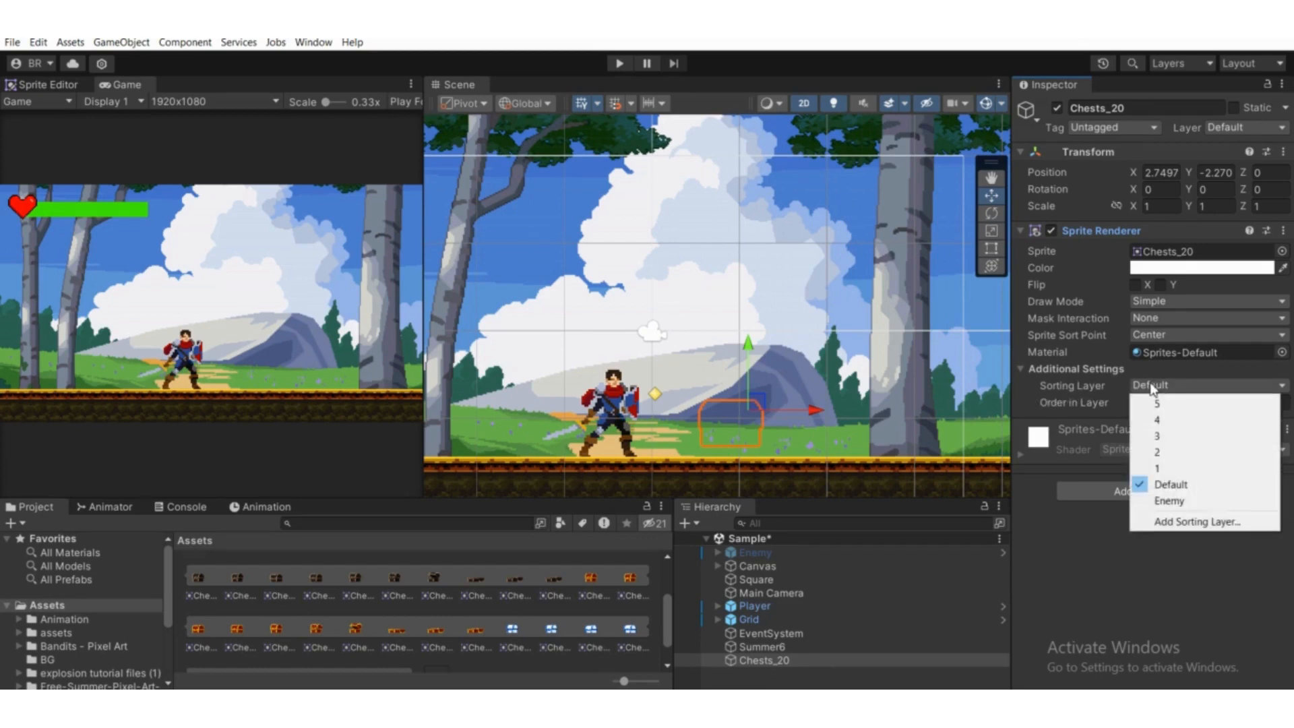
{"action": "left_click", "coordinate": [1152, 524]}
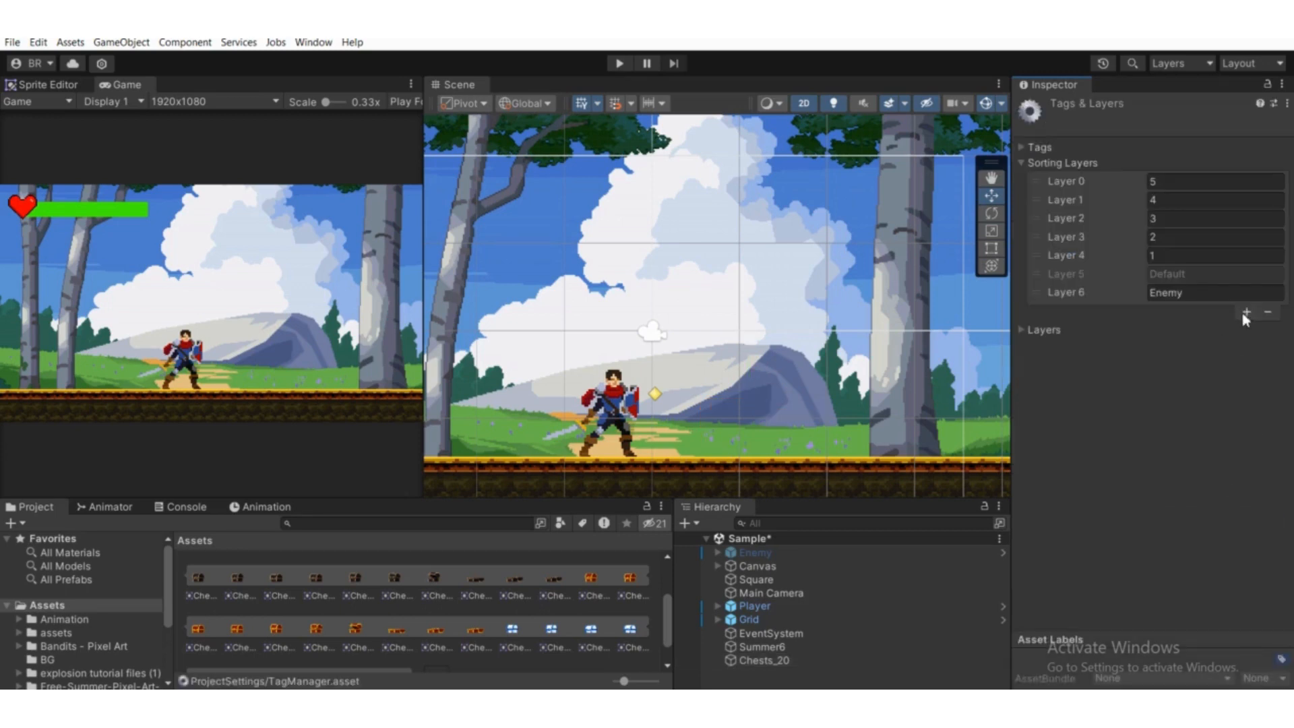
{"action": "left_click", "coordinate": [1246, 313]}
{"action": "left_click", "coordinate": [1201, 312]}
{"action": "type", "text": "Chest"}
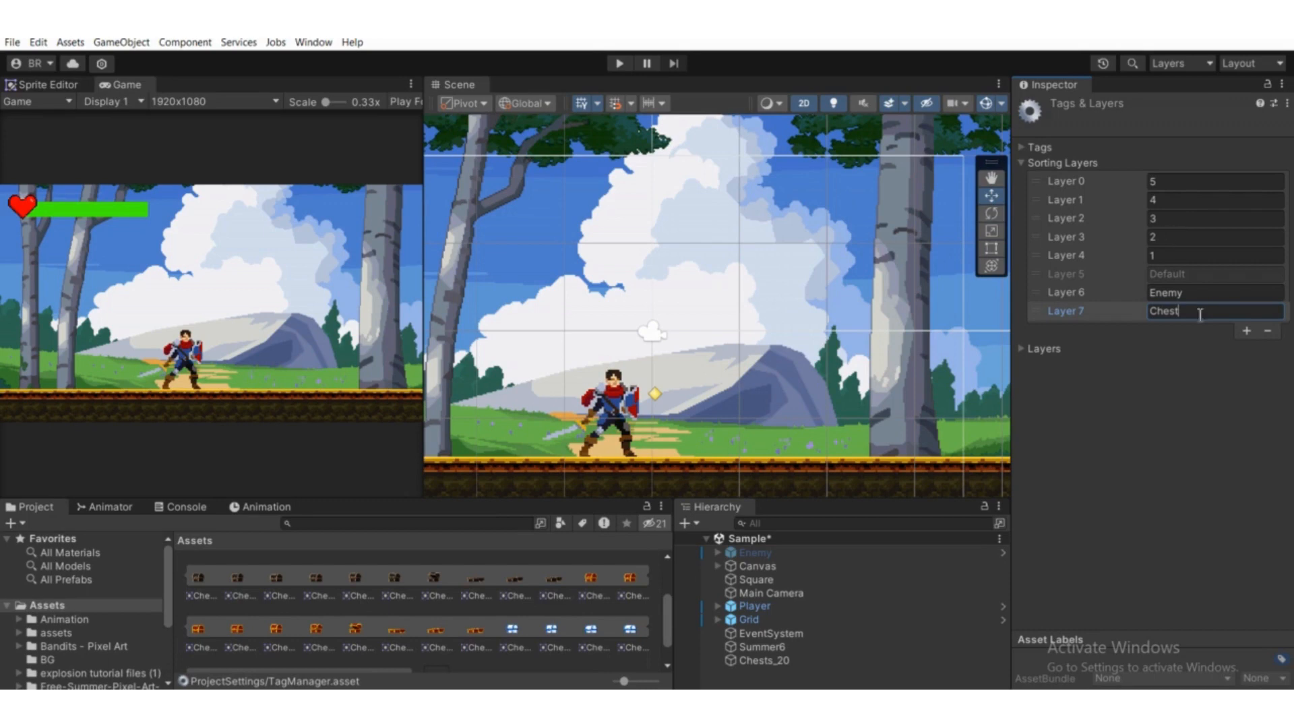
{"action": "mouse_move", "coordinate": [1118, 318]}
{"action": "left_mouse_down"}
{"action": "mouse_move", "coordinate": [1116, 292]}
{"action": "mouse_move", "coordinate": [1116, 326]}
{"action": "left_mouse_up"}
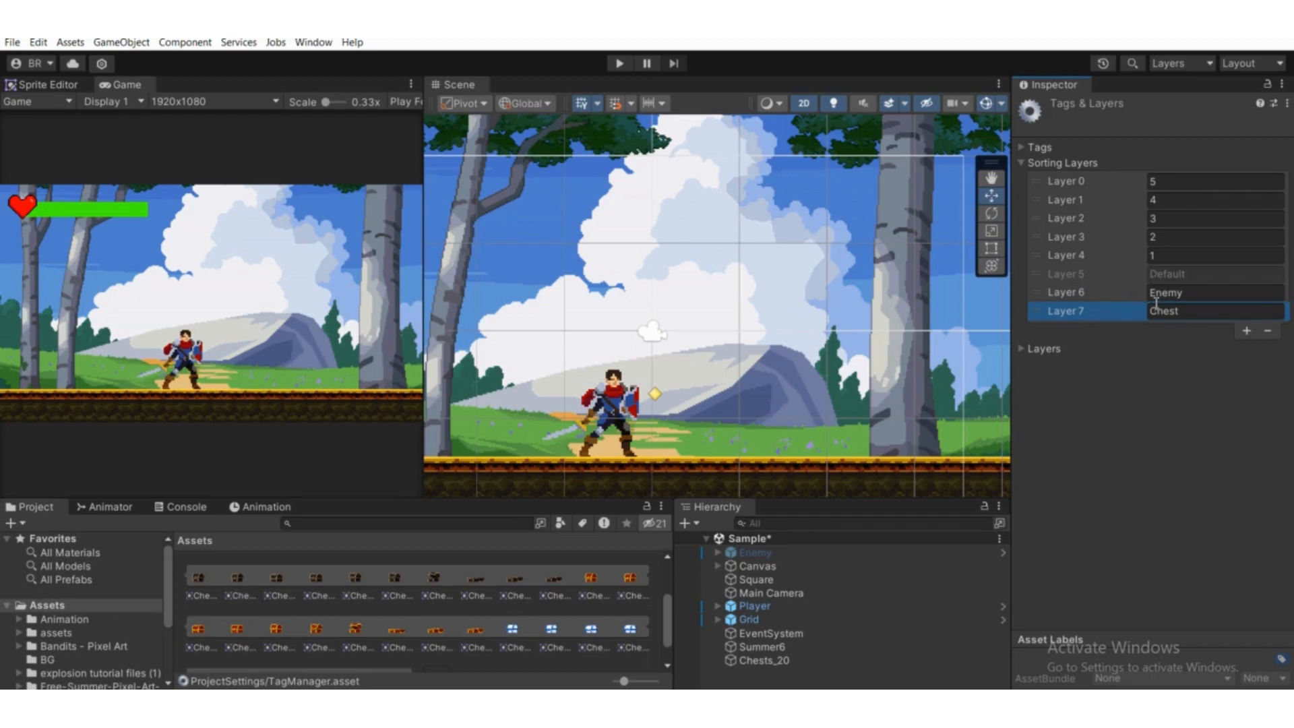
- Assign the Chests_20 object to the Chest sorting layer and move it further from the player, to about X 4.05, Y -2.55
{"action": "left_click", "coordinate": [765, 660]}
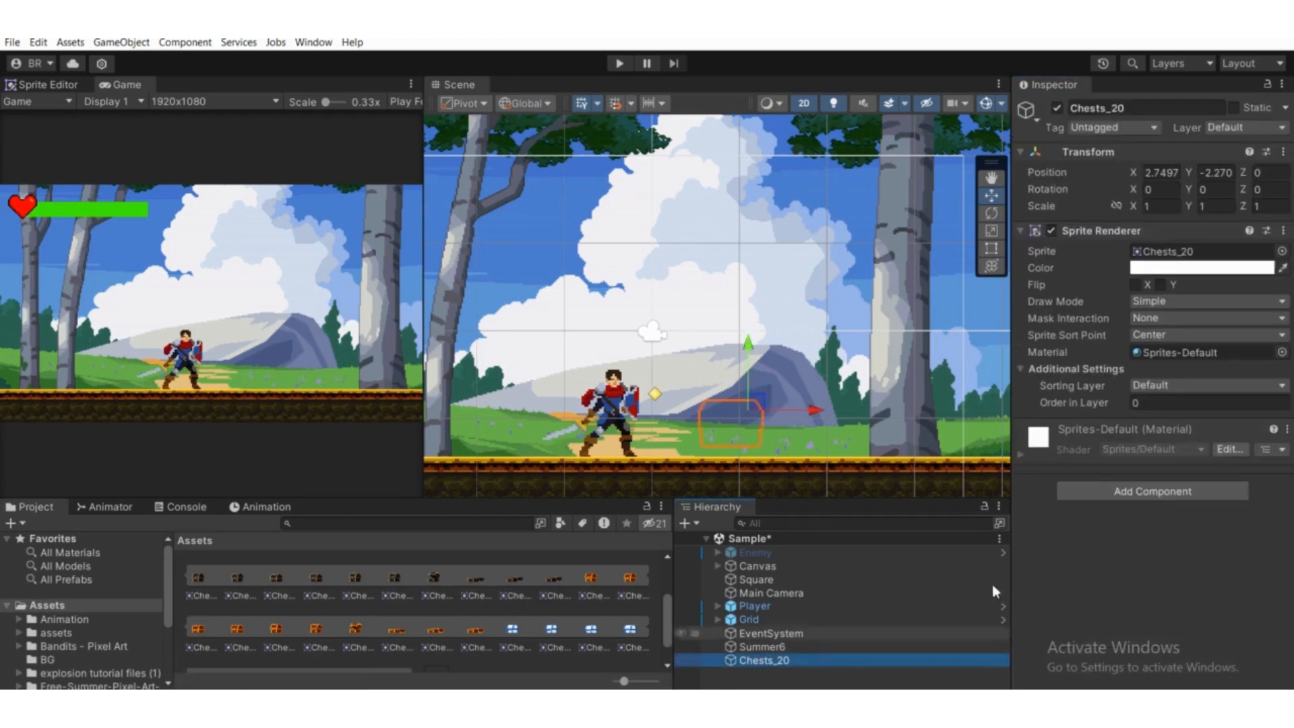
{"action": "left_click", "coordinate": [1160, 385]}
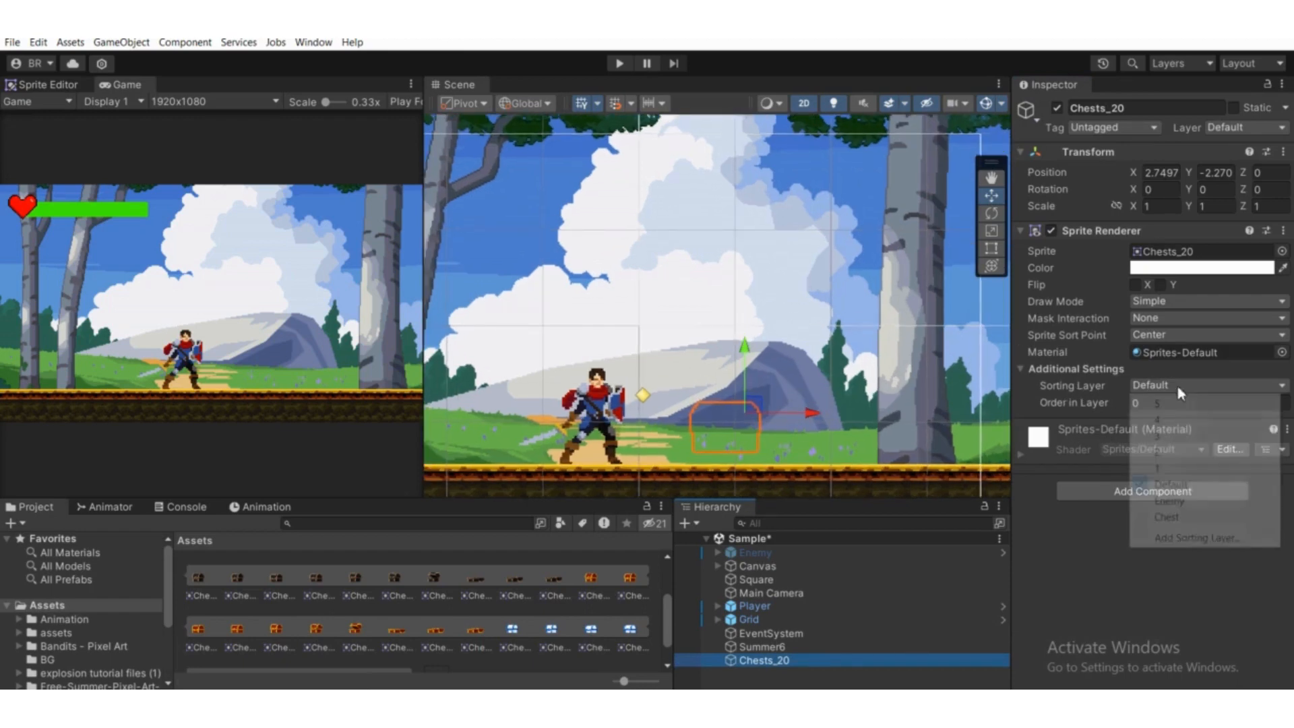
{"action": "left_click", "coordinate": [1173, 517]}
{"action": "scroll", "coordinate": [687, 428], "scroll_direction": "down", "scroll_amount": 2}
{"action": "middle_click_drag", "start_coordinate": [688, 427], "coordinate": [735, 412]}
{"action": "scroll", "coordinate": [735, 413], "scroll_direction": "up", "scroll_amount": 2}
{"action": "left_click_drag", "start_coordinate": [767, 373], "coordinate": [809, 378]}
{"action": "scroll", "coordinate": [807, 370], "scroll_direction": "down", "scroll_amount": 2}
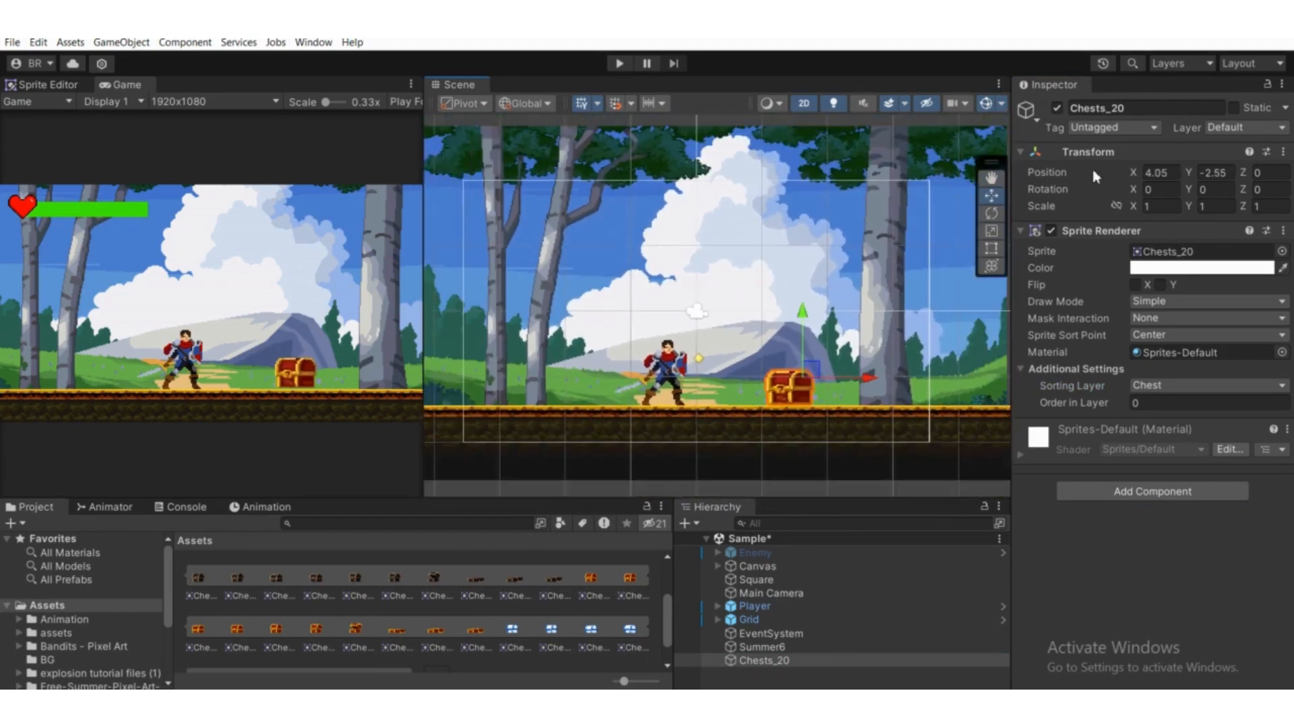
- Rename the Chests_20 object as Chest and raise it above the ground to about Y -1.46
{"action": "left_click", "coordinate": [1116, 112]}
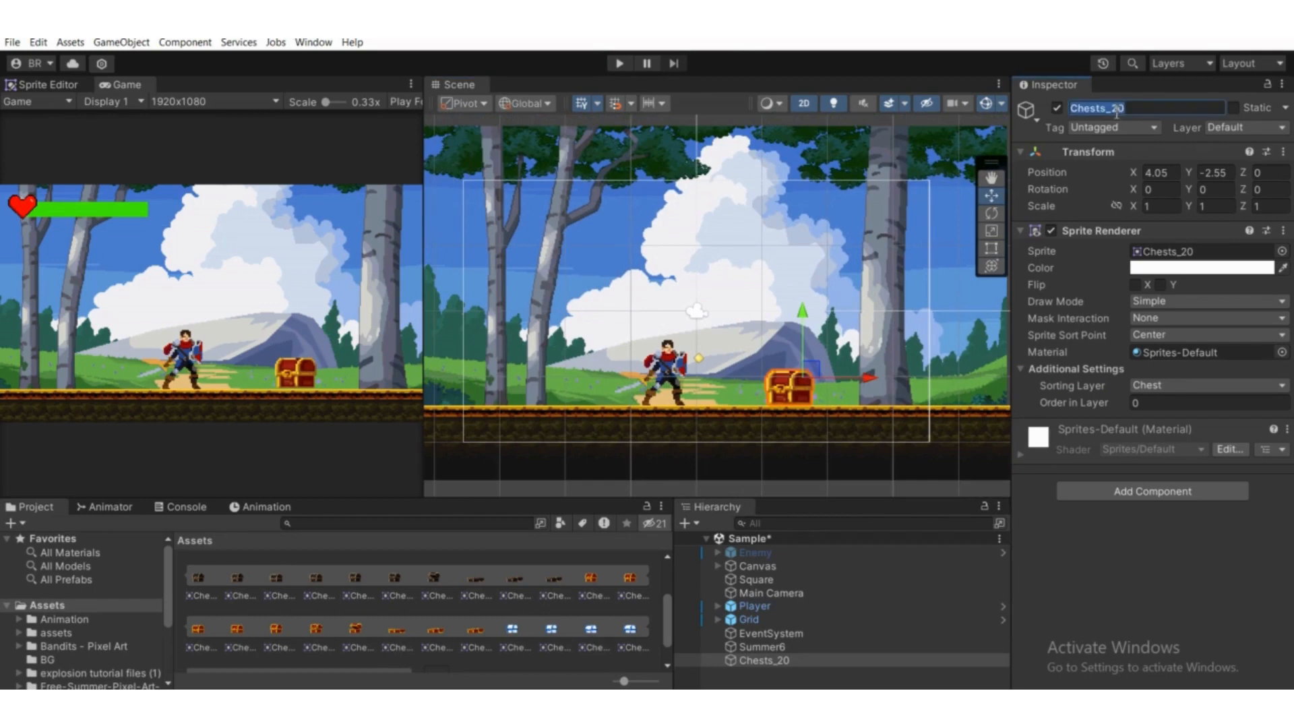
{"action": "type", "text": "Ch"}
{"action": "key", "text": "Return"}
{"action": "scroll", "coordinate": [783, 385], "scroll_direction": "up", "scroll_amount": 1}
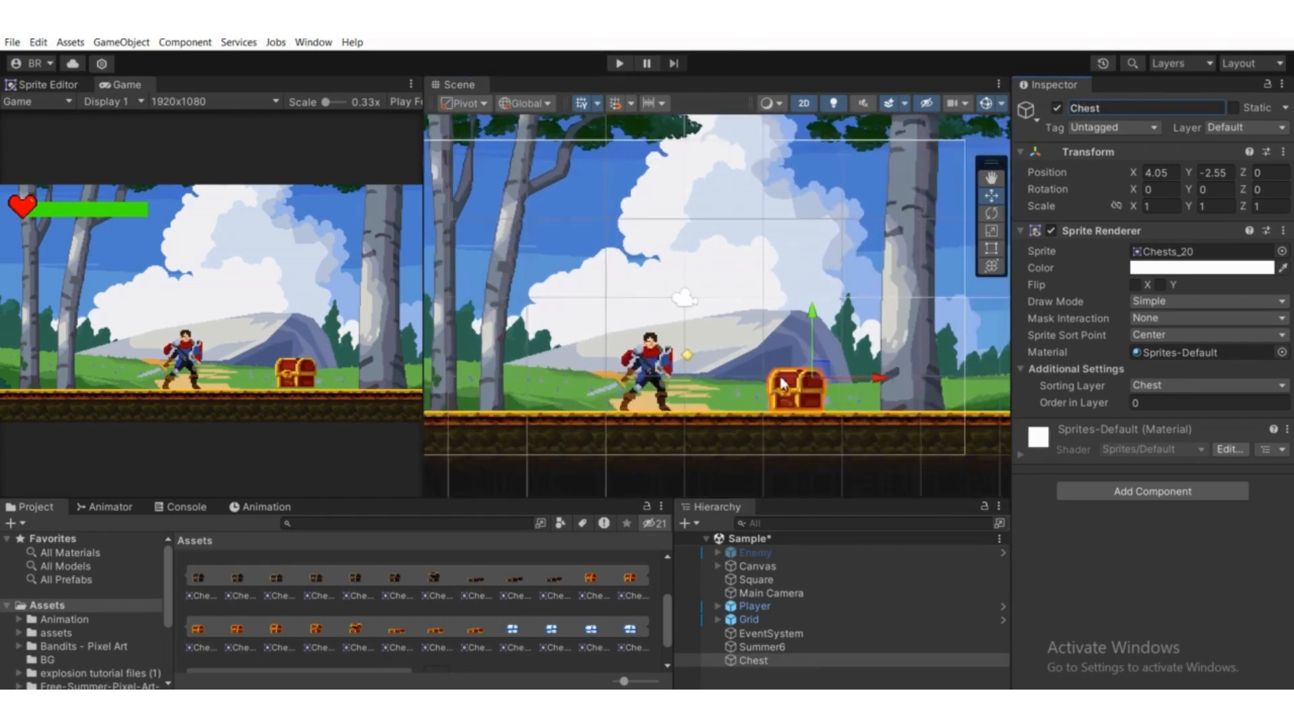
{"action": "left_click_drag", "start_coordinate": [811, 328], "coordinate": [813, 286]}
{"action": "scroll", "coordinate": [806, 322], "scroll_direction": "up", "scroll_amount": 1}
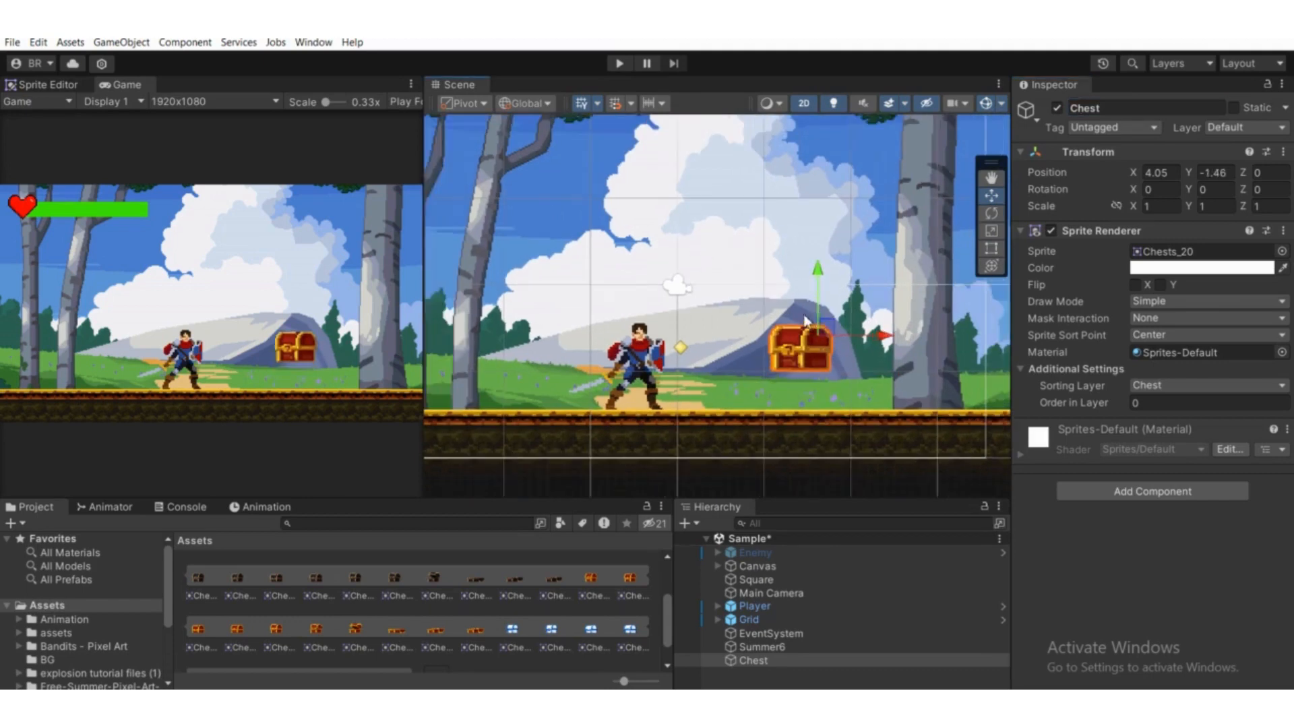
{"action": "middle_click_drag", "start_coordinate": [806, 322], "coordinate": [756, 317]}
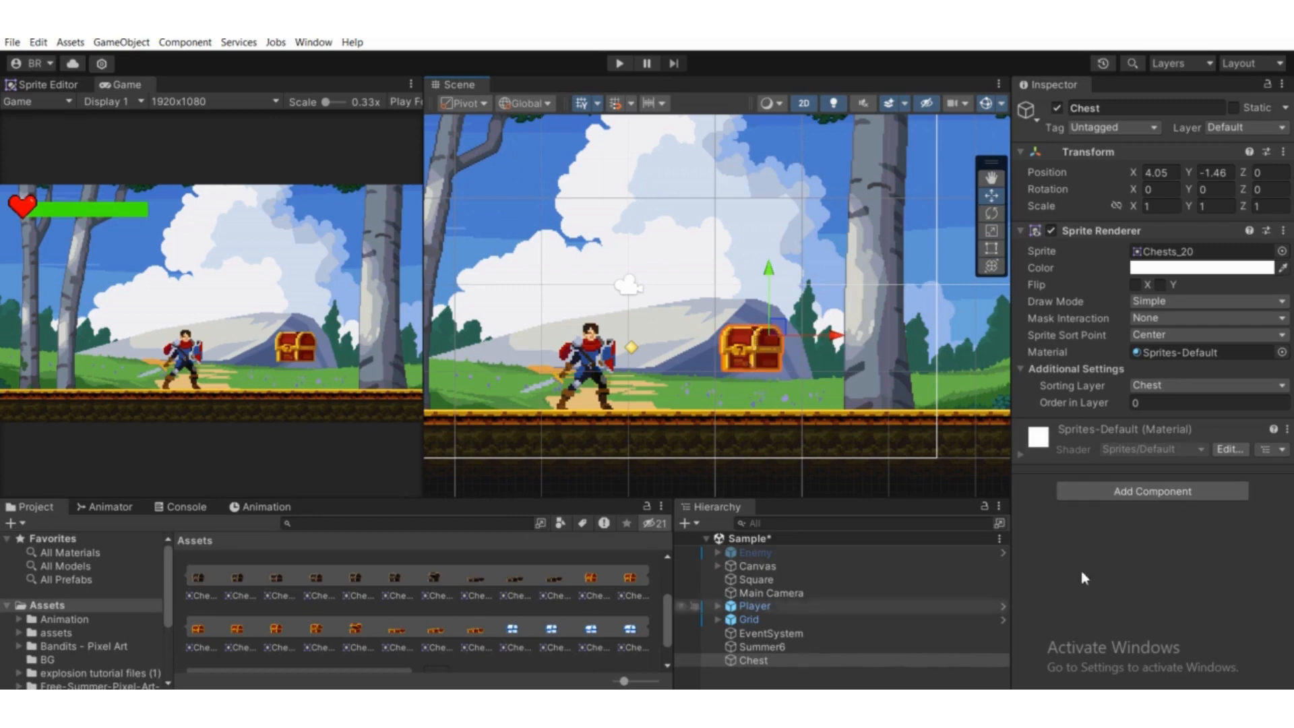
- Add a Rigidbody 2D component to the Chest object
{"action": "left_click", "coordinate": [1164, 494]}
{"action": "type", "text": "Rigi"}
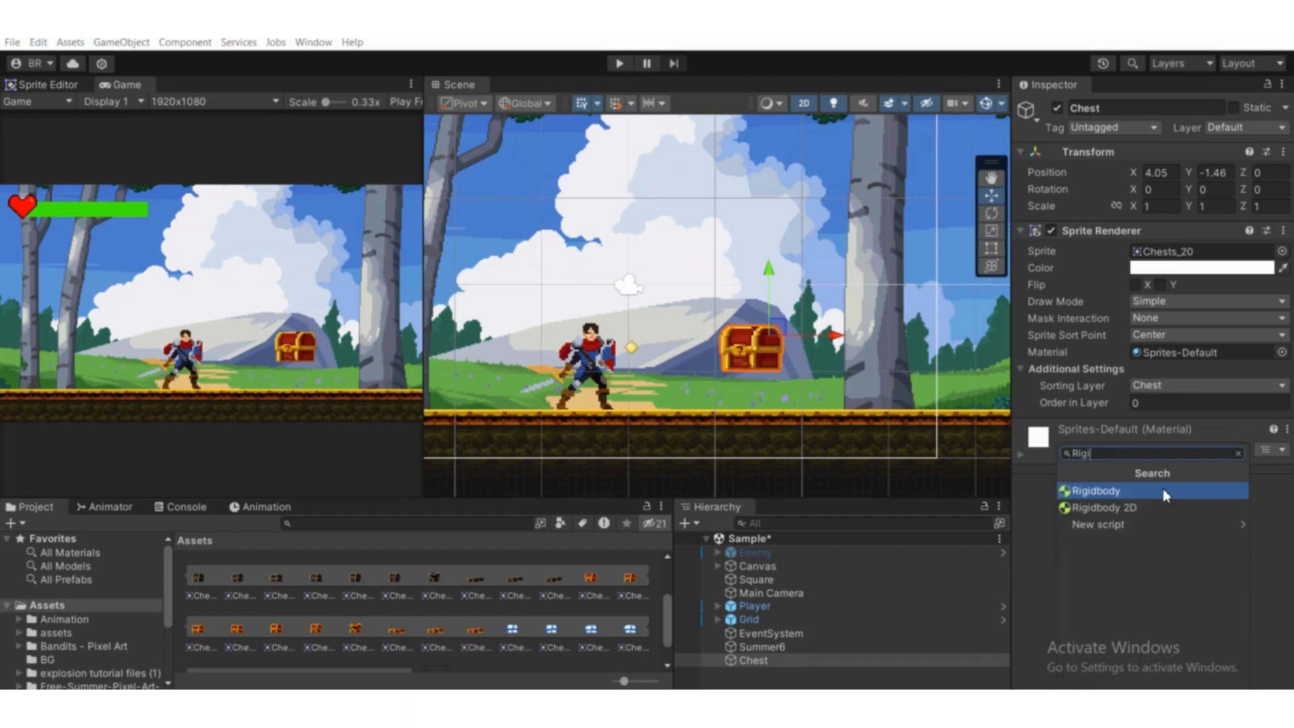
{"action": "key", "text": "Down"}
{"action": "key", "text": "Return"}
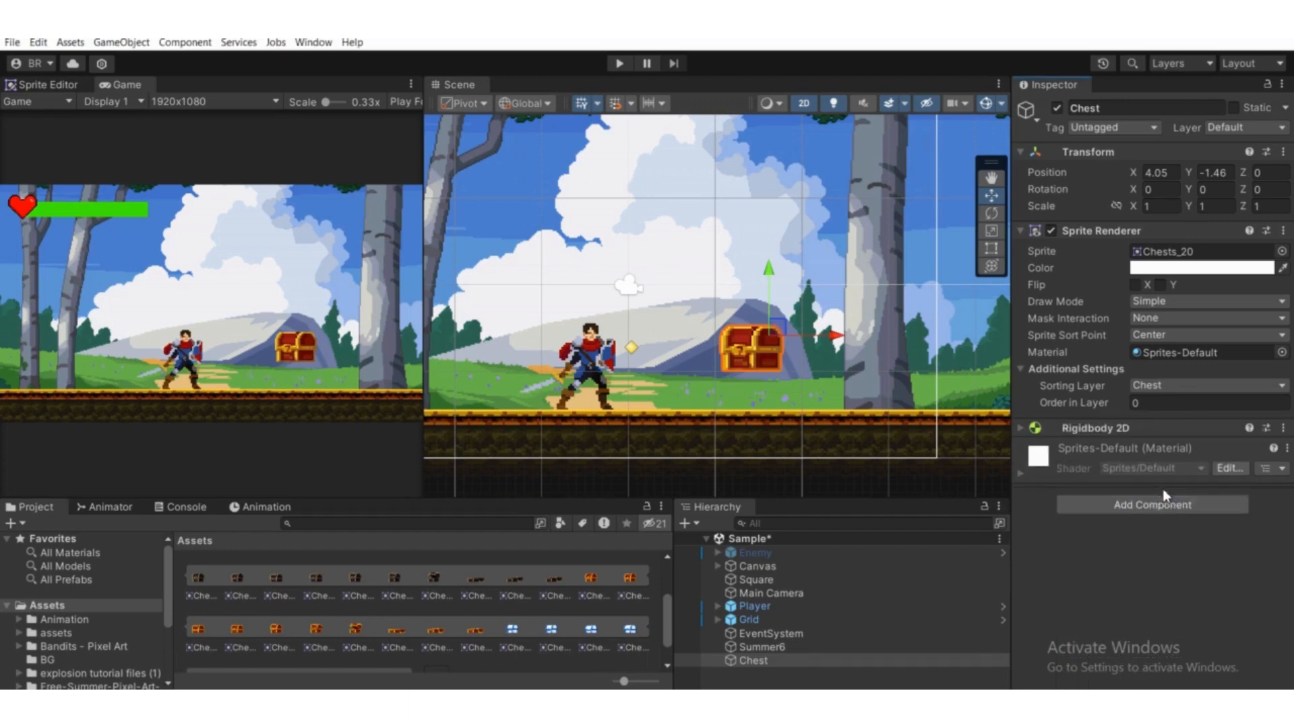
- Set the chest's Rigidbody 2D gravity scale to 3 and its collision detection to Continuous, and collapse the configured components
{"action": "scroll", "coordinate": [1127, 415], "scroll_direction": "down", "scroll_amount": 3}
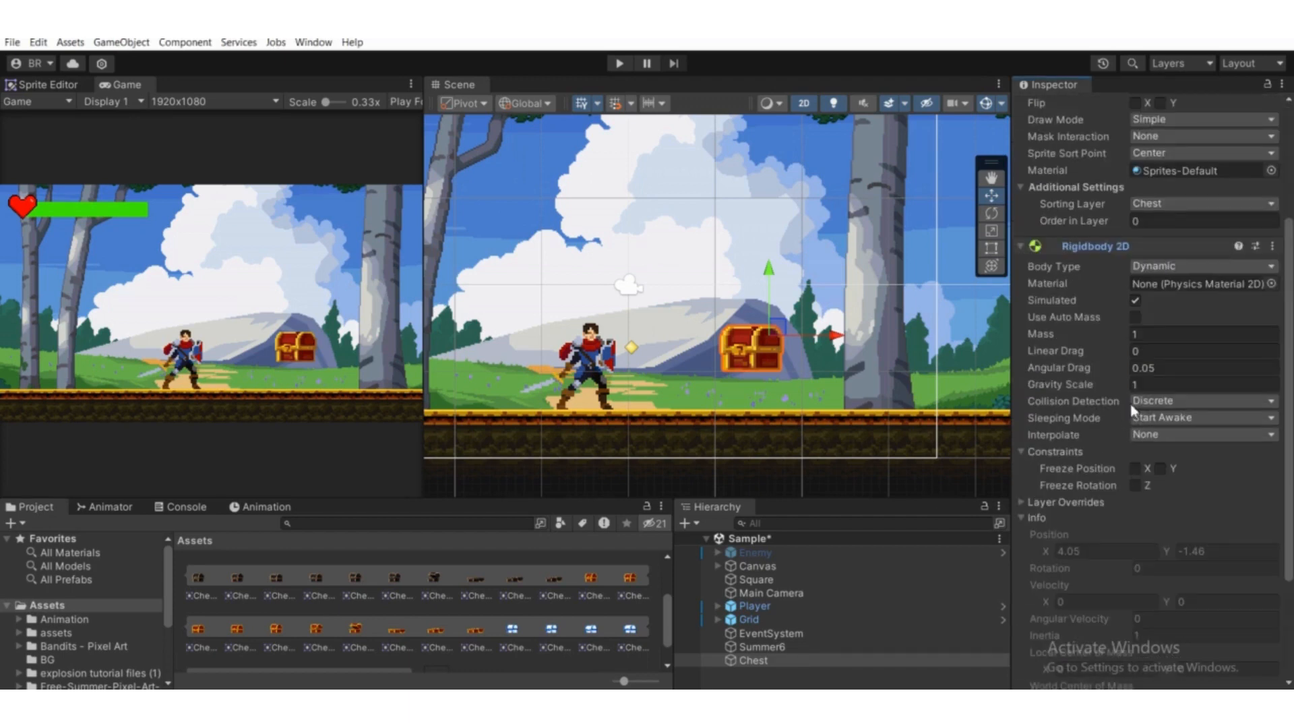
{"action": "left_click", "coordinate": [1140, 384]}
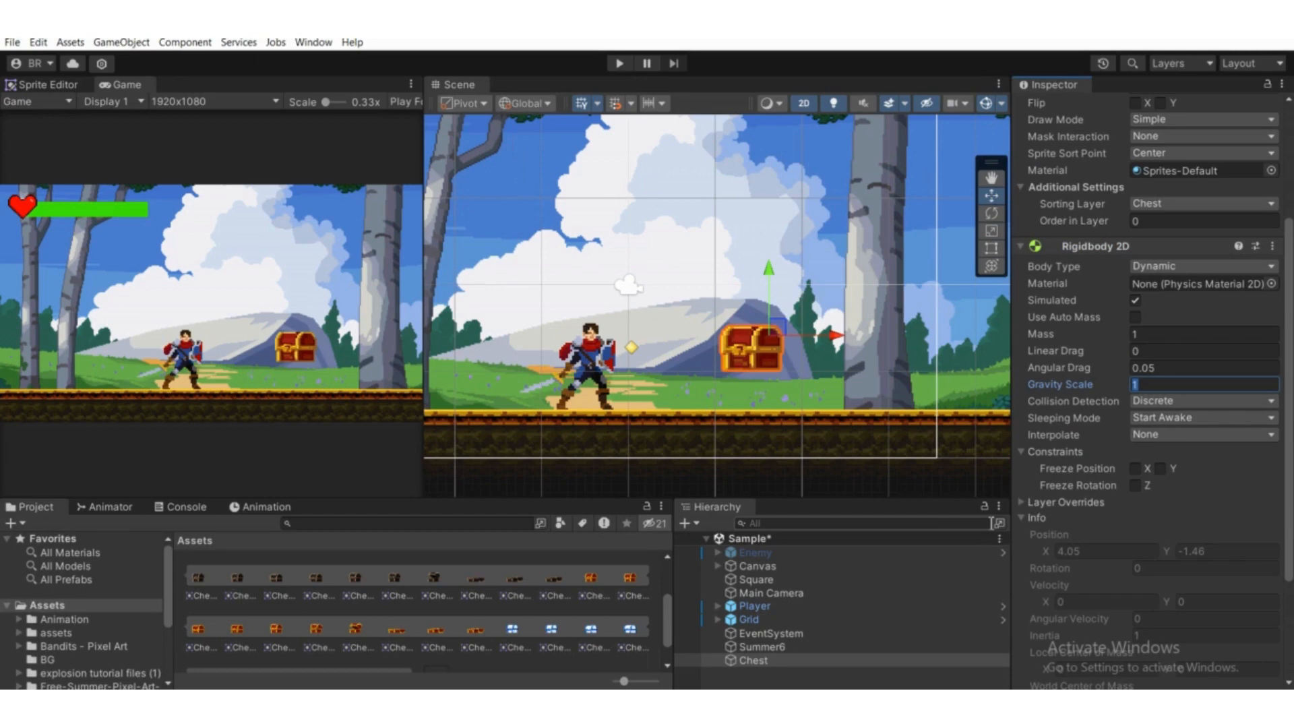
{"action": "type", "text": "3"}
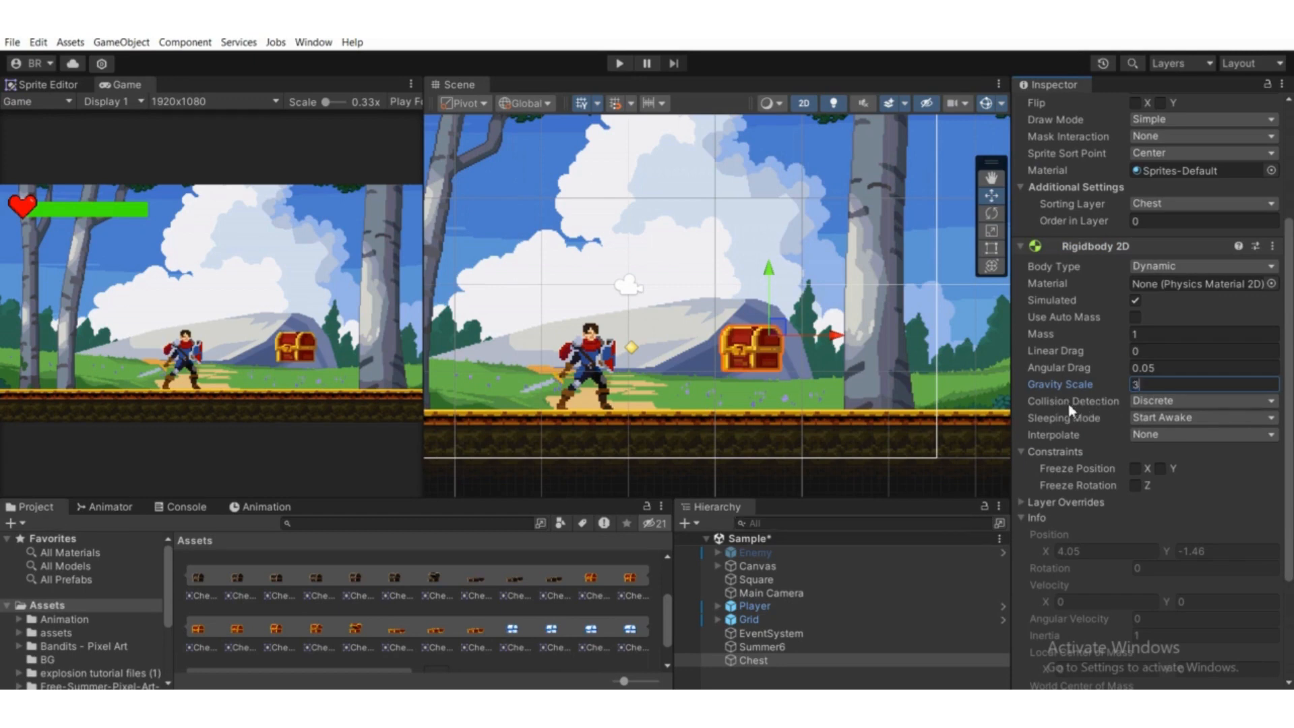
{"action": "left_click", "coordinate": [1158, 401]}
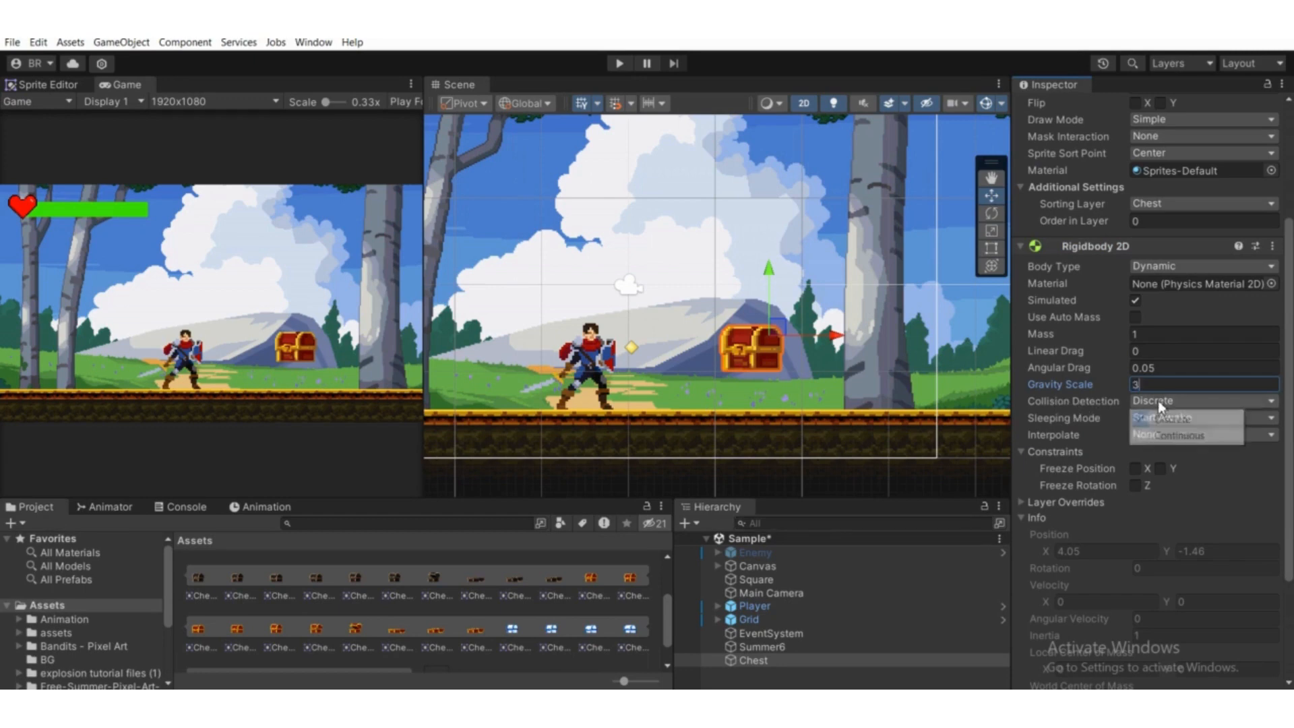
{"action": "left_click", "coordinate": [1153, 436]}
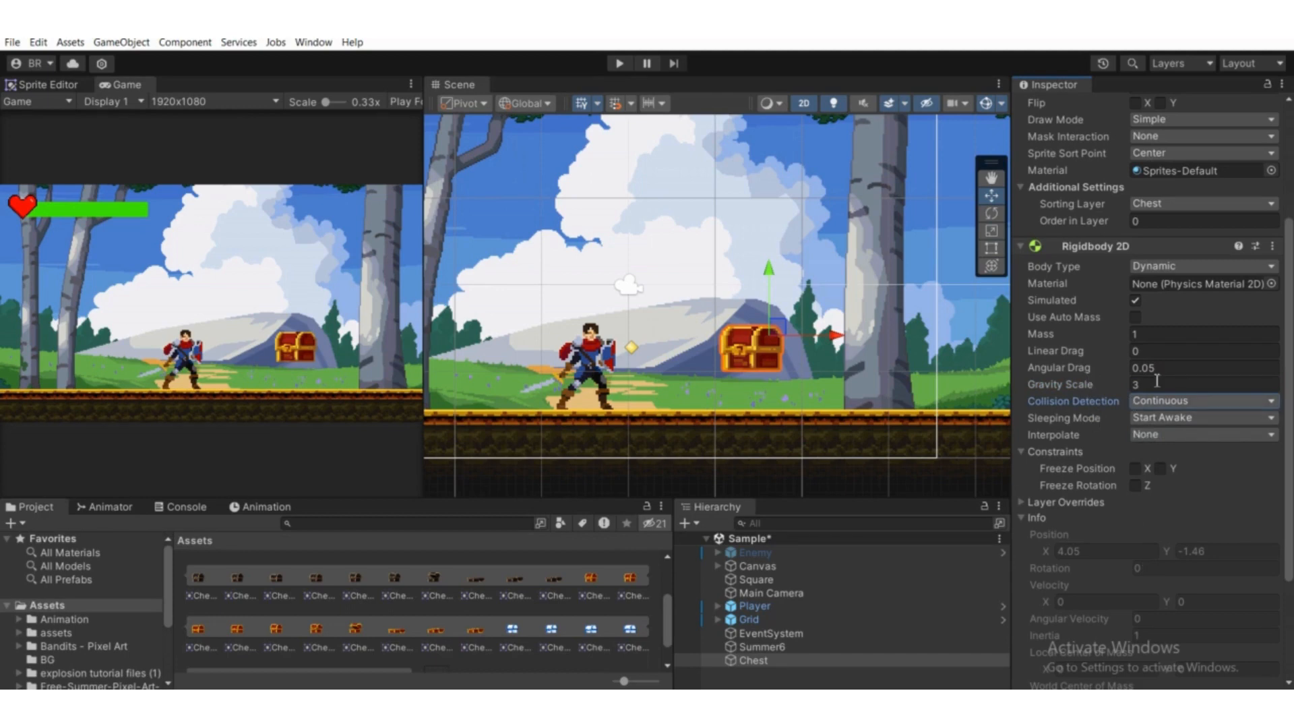
{"action": "left_click", "coordinate": [1087, 248]}
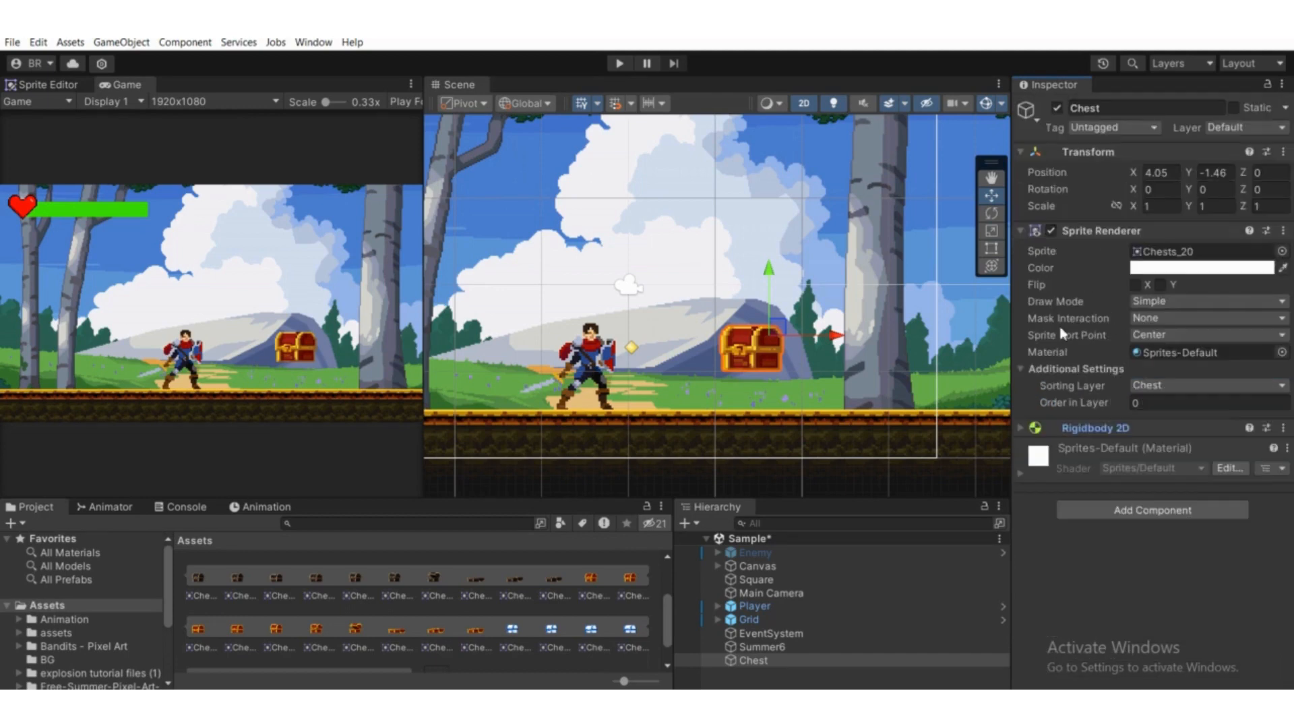
{"action": "left_click", "coordinate": [1072, 231]}
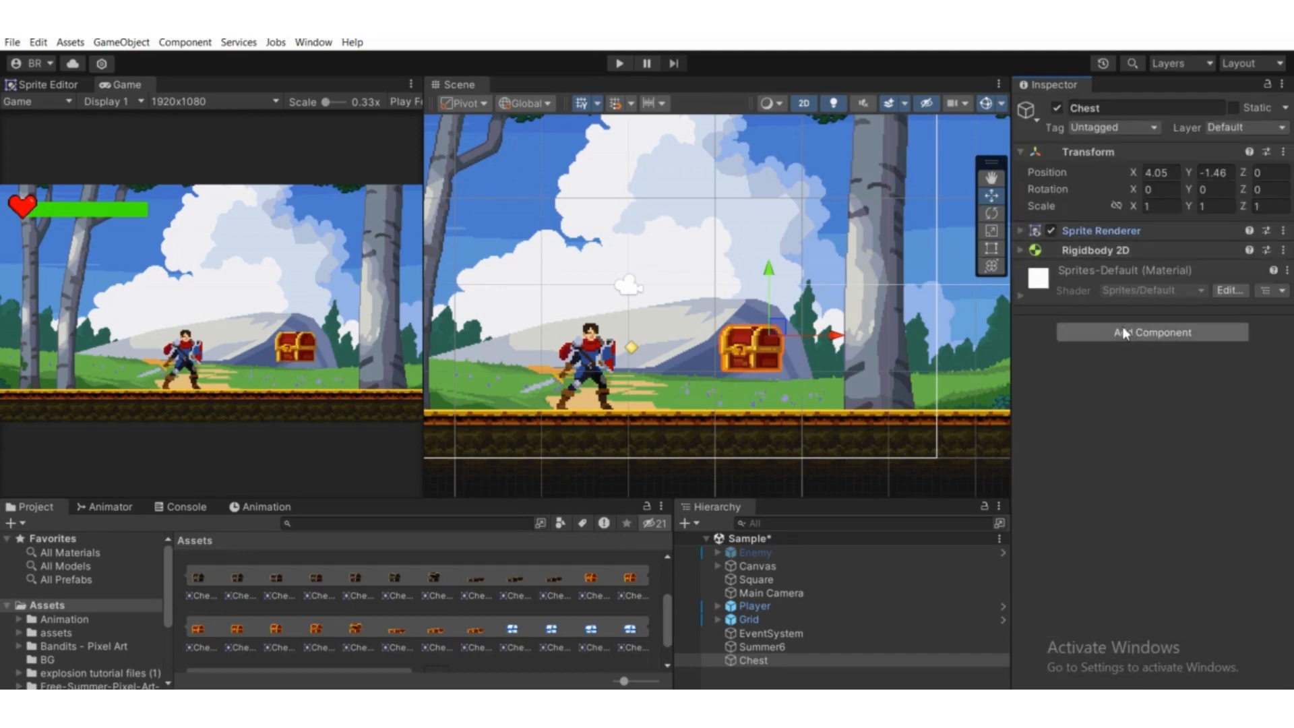
- Add a Box Collider 2D component to the Chest object
{"action": "left_click", "coordinate": [1138, 333]}
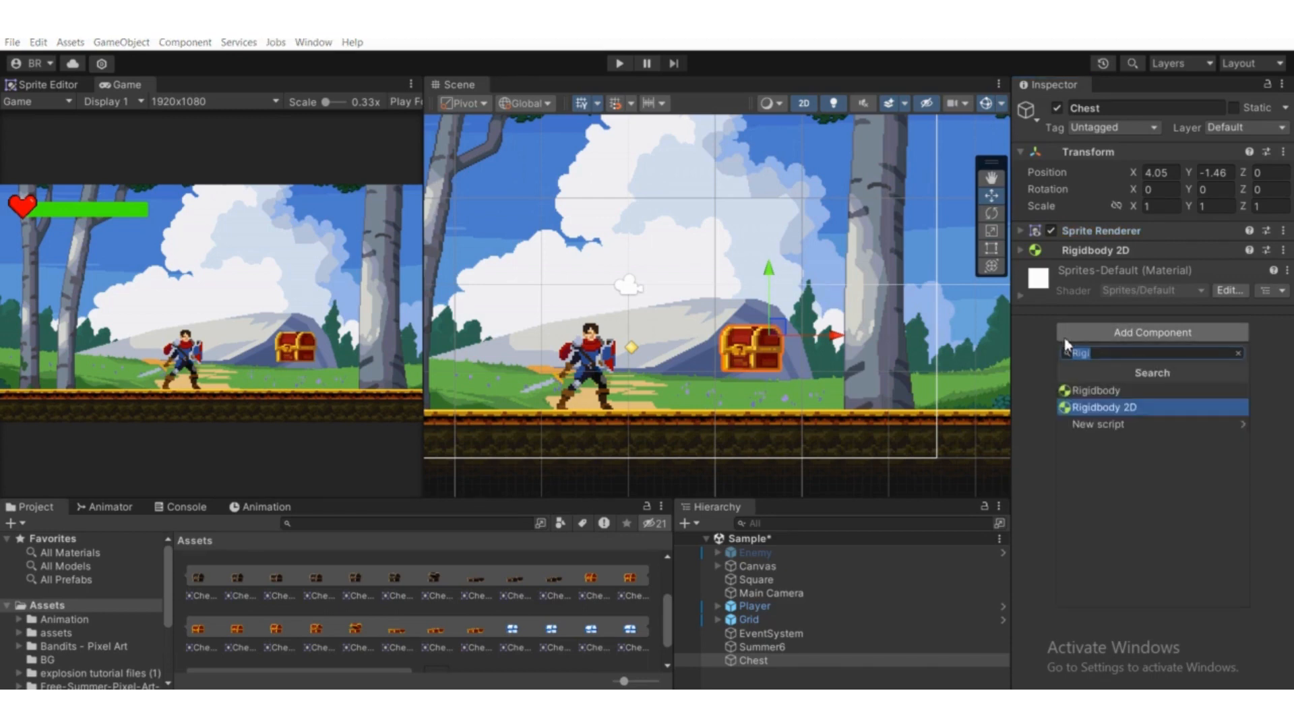
{"action": "type", "text": "B"}
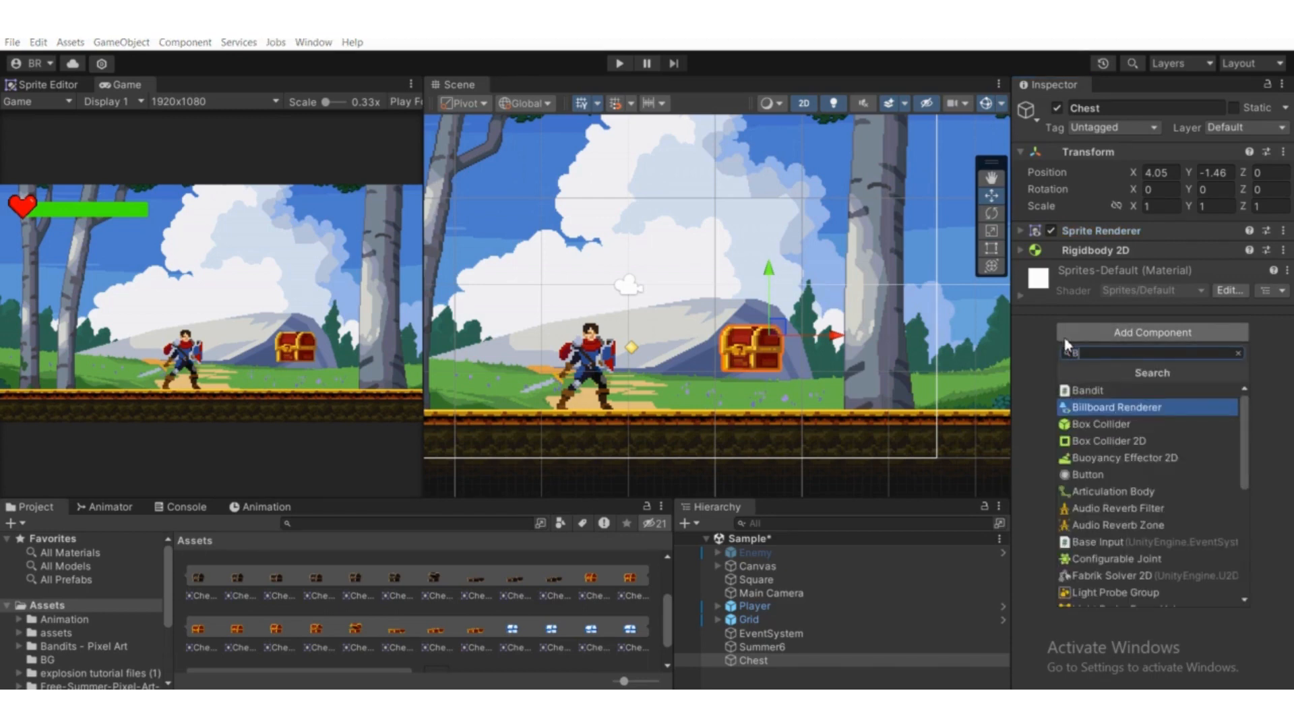
{"action": "type", "text": "ox"}
{"action": "key", "text": "Return"}
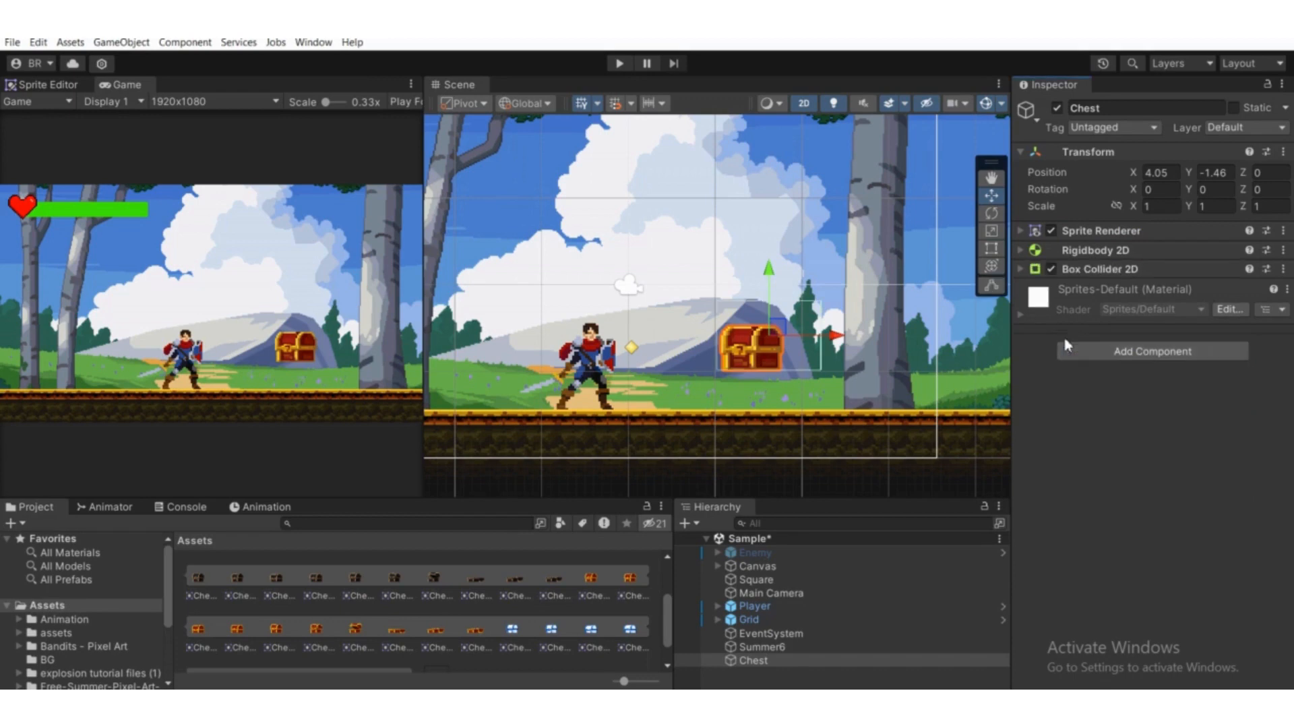
- Fit the box collider tightly around the chest sprite, about 1.71 by 1.27 in size with offset about -0.48, -0.36
{"action": "scroll", "coordinate": [755, 344], "scroll_direction": "up", "scroll_amount": 3}
{"action": "scroll", "coordinate": [733, 329], "scroll_direction": "up", "scroll_amount": 2}
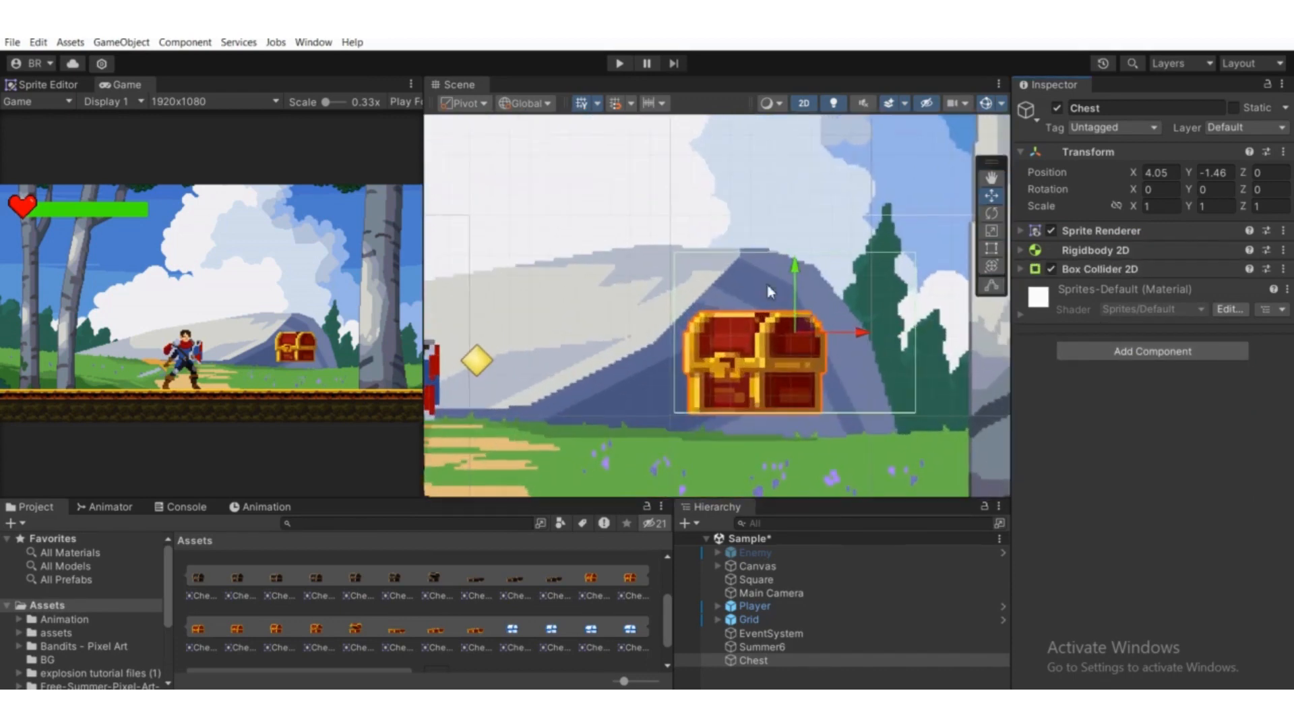
{"action": "left_click", "coordinate": [1135, 269]}
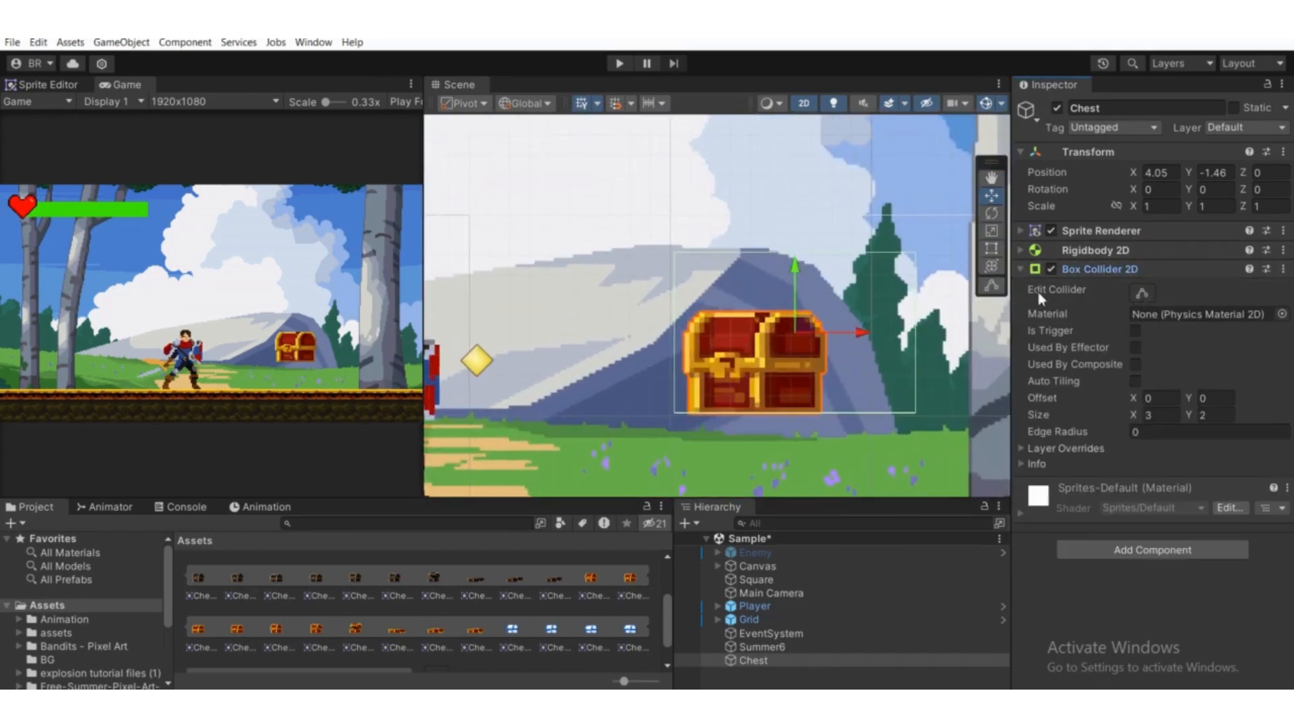
{"action": "left_click", "coordinate": [1138, 298]}
{"action": "scroll", "coordinate": [838, 334], "scroll_direction": "up", "scroll_amount": 4}
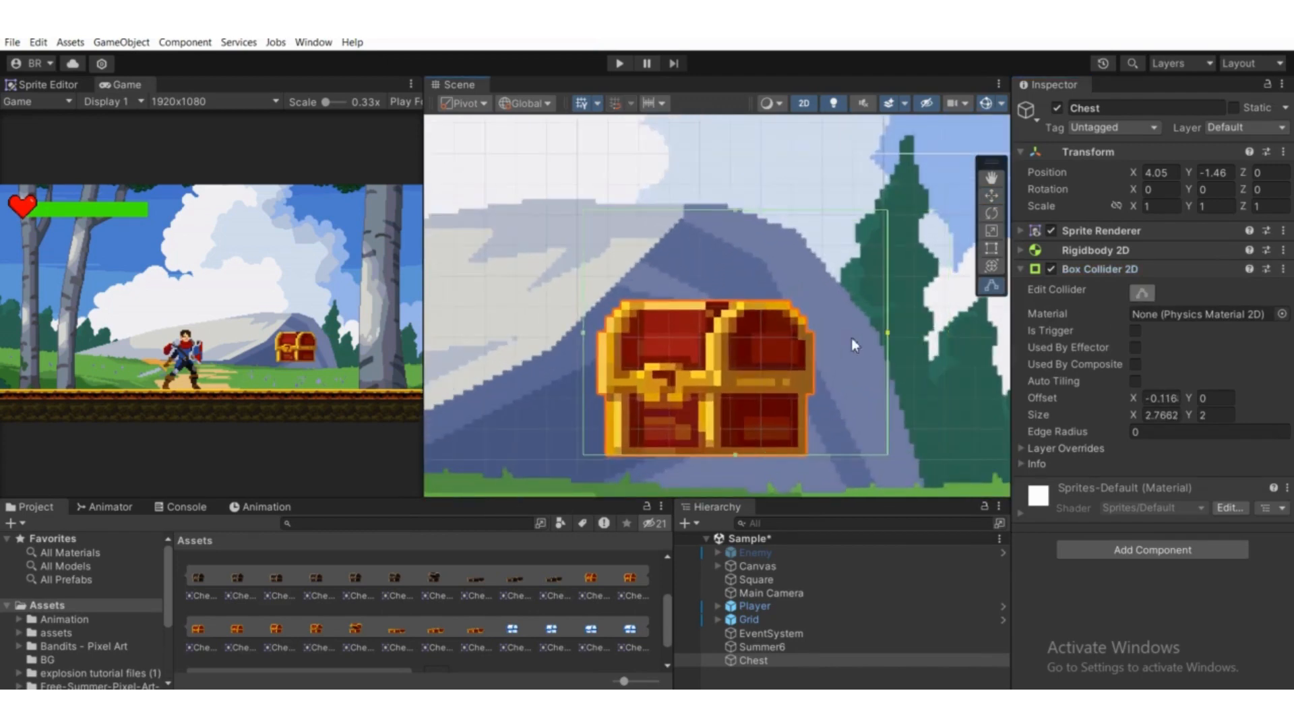
{"action": "left_click_drag", "start_coordinate": [887, 332], "coordinate": [811, 341]}
{"action": "left_click_drag", "start_coordinate": [582, 334], "coordinate": [600, 333]}
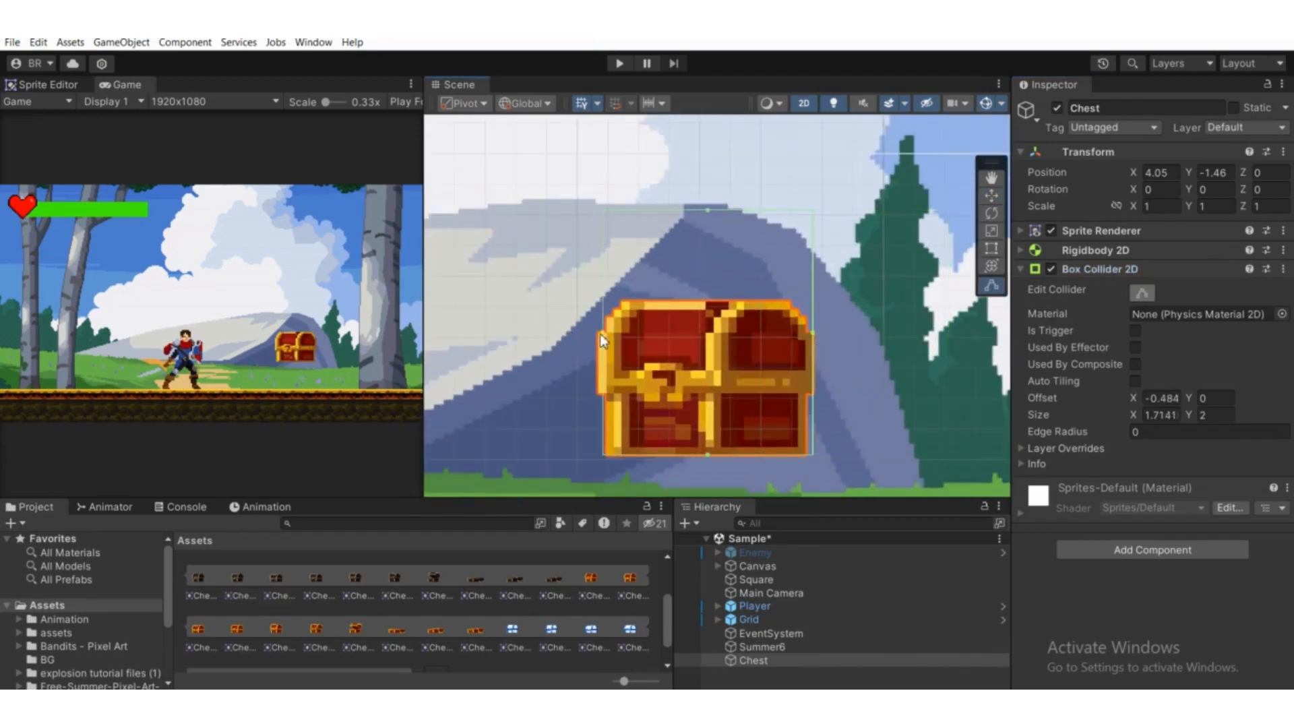
{"action": "left_click_drag", "start_coordinate": [706, 211], "coordinate": [708, 299]}
{"action": "scroll", "coordinate": [706, 282], "scroll_direction": "down", "scroll_amount": 1}
{"action": "scroll", "coordinate": [715, 290], "scroll_direction": "down", "scroll_amount": 3}
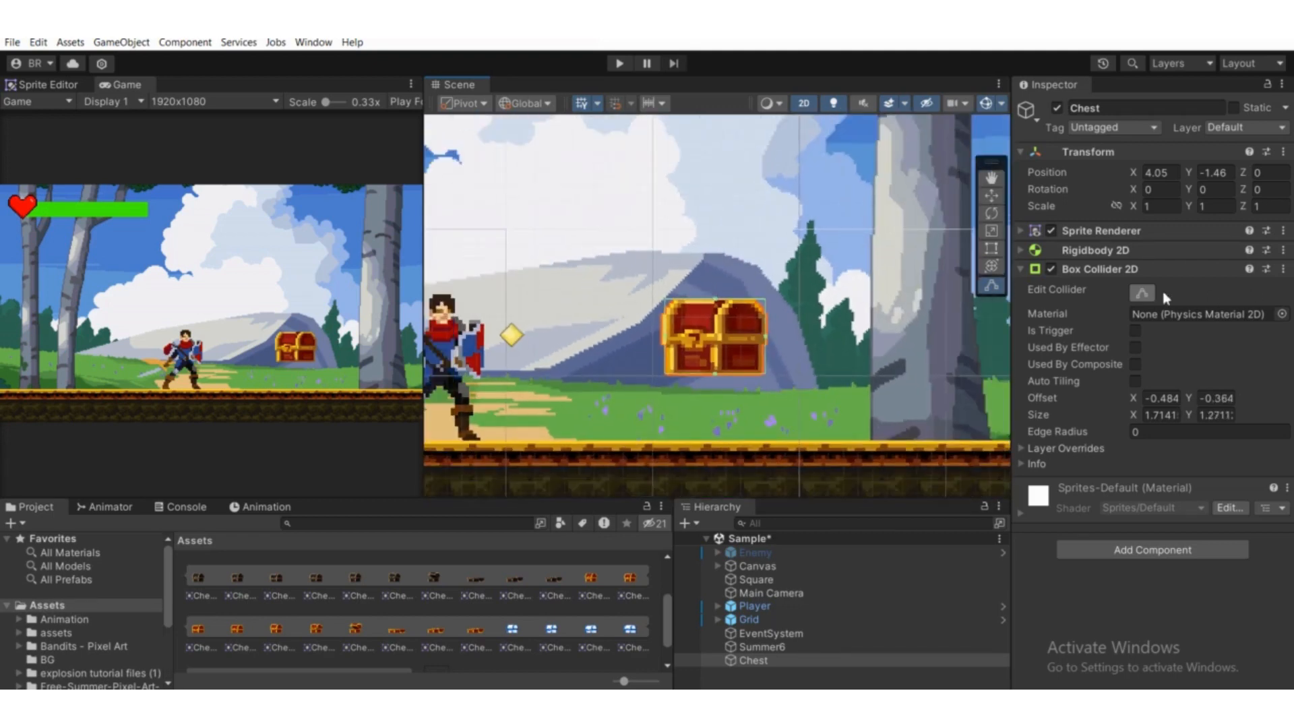
{"action": "left_click", "coordinate": [1141, 292]}
{"action": "left_click", "coordinate": [1099, 270]}
{"action": "scroll", "coordinate": [647, 265], "scroll_direction": "down", "scroll_amount": 3}
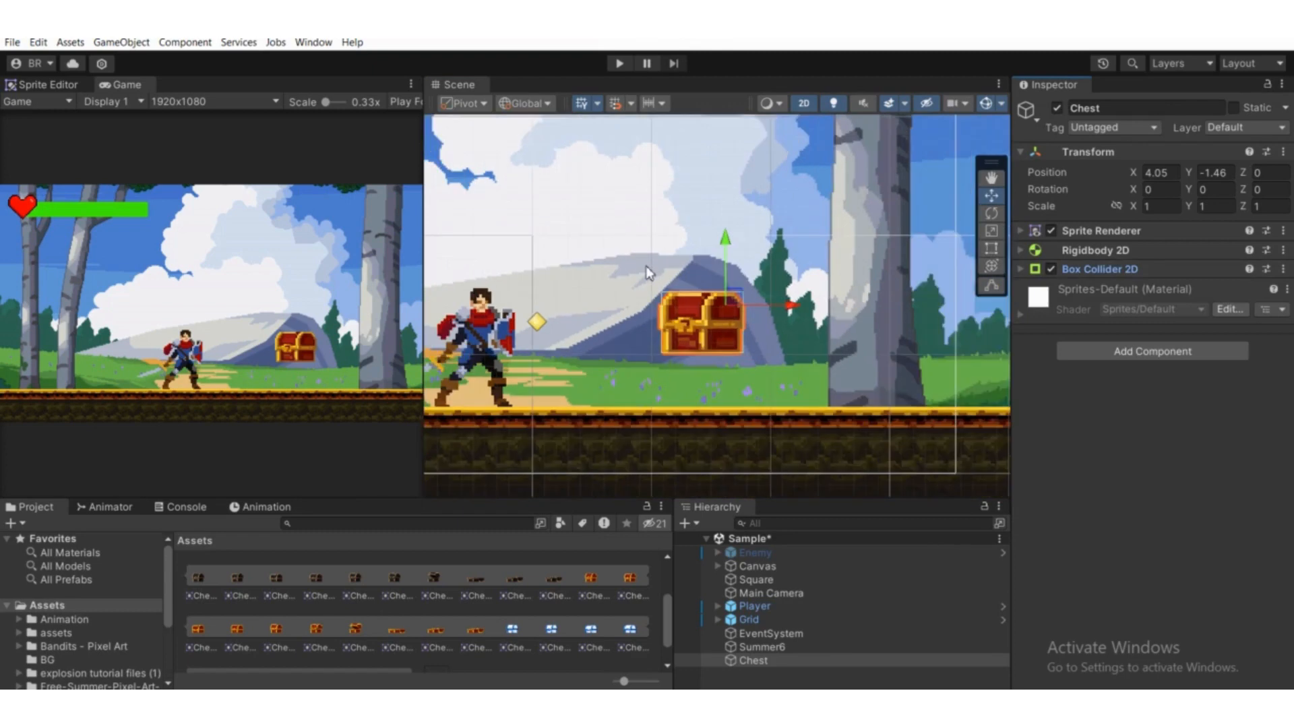
- Run the game briefly to check how the chest falls onto the ground, and stop it
{"action": "left_click", "coordinate": [619, 63]}
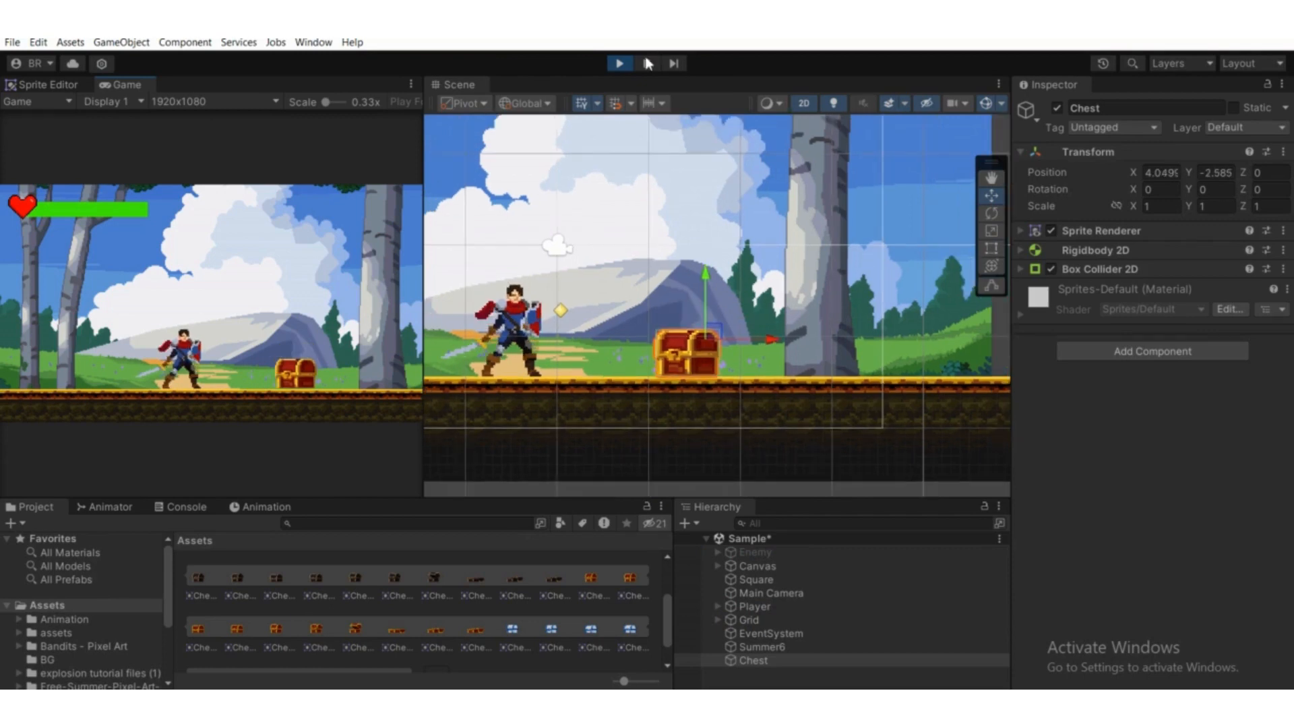
{"action": "left_click", "coordinate": [622, 63]}
{"action": "scroll", "coordinate": [660, 337], "scroll_direction": "up", "scroll_amount": 2}
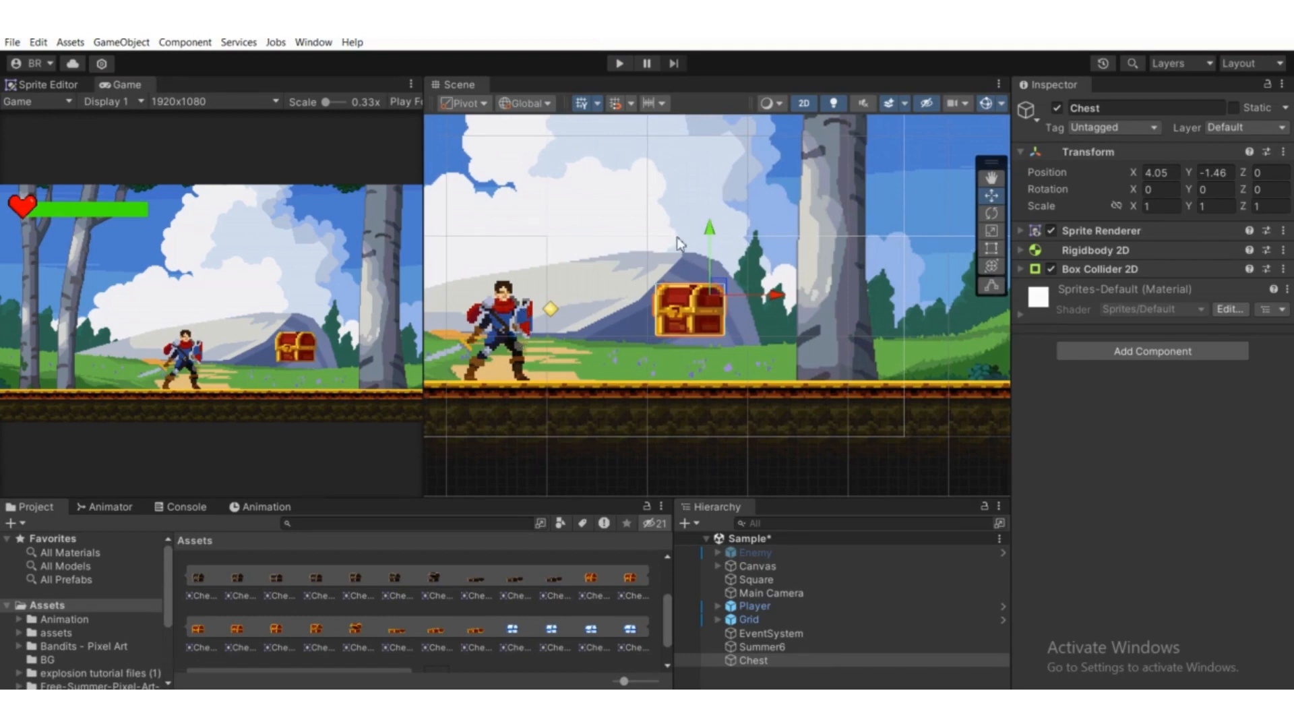
{"action": "middle_click_drag", "start_coordinate": [680, 248], "coordinate": [689, 263]}
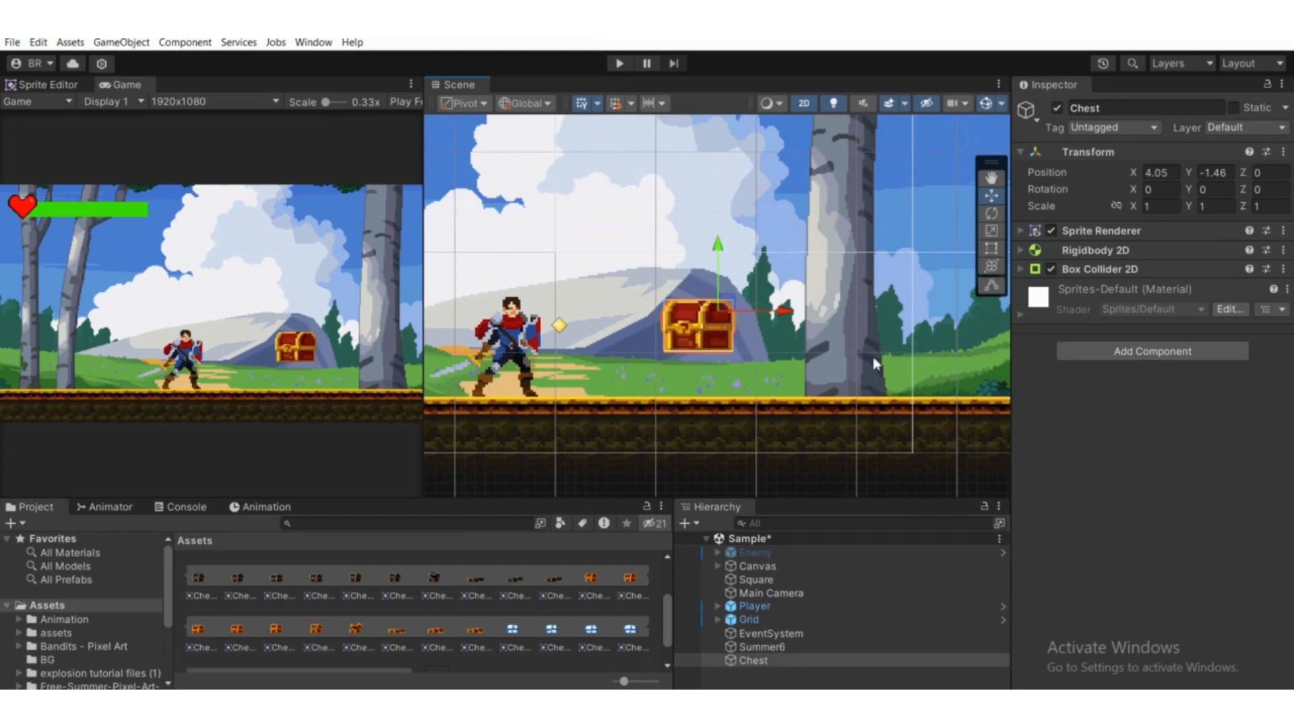
- Add a Circle Collider 2D component to the Chest object and make it a trigger
{"action": "left_click", "coordinate": [1119, 350]}
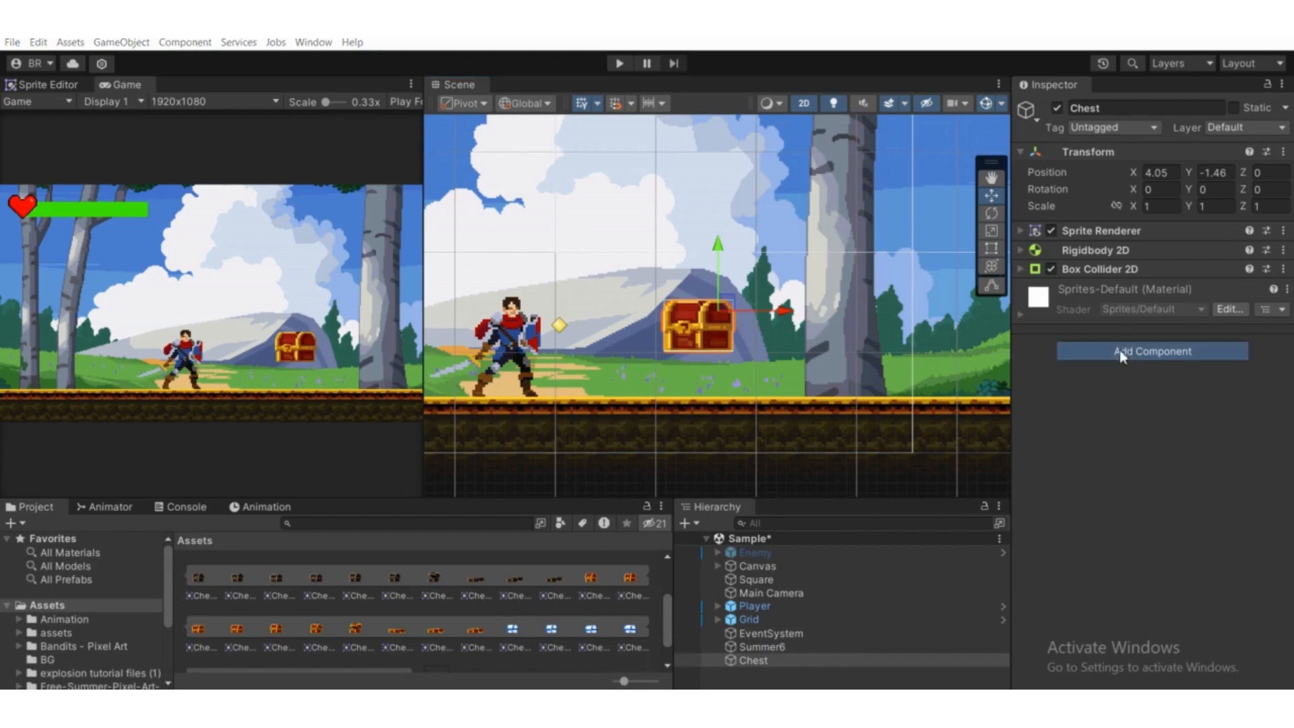
{"action": "type", "text": "Cir"}
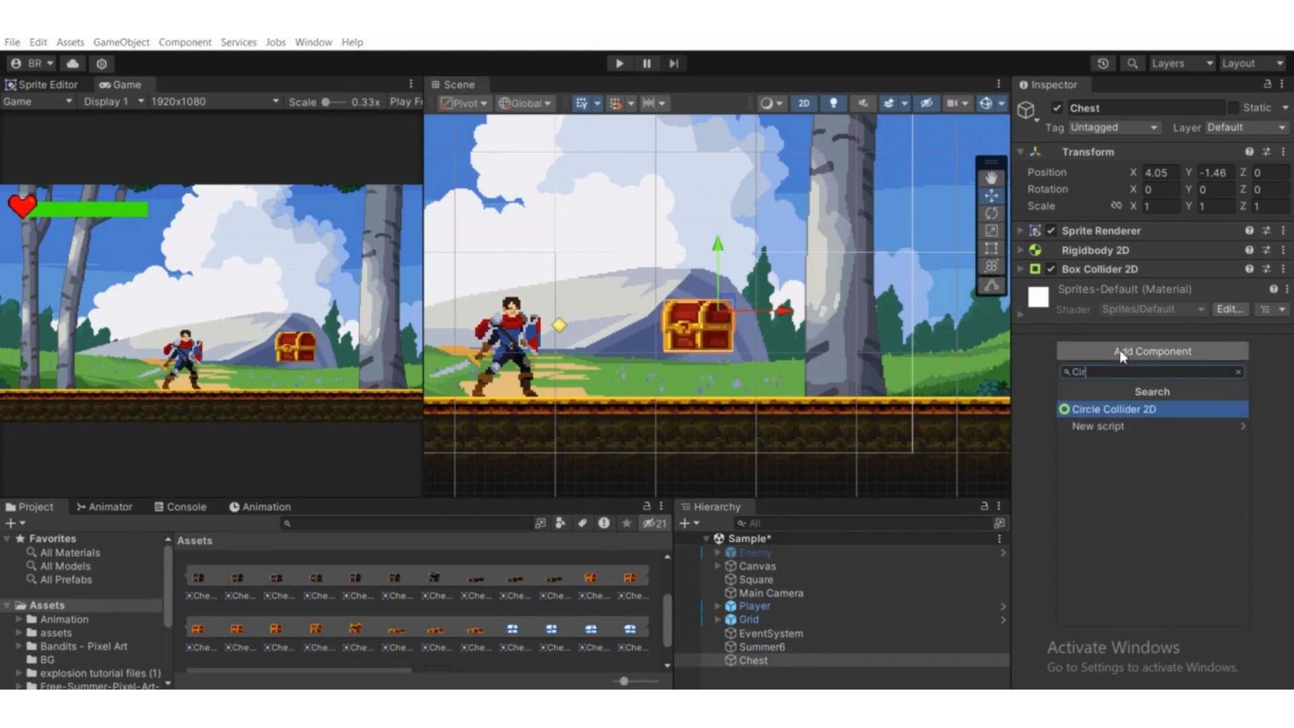
{"action": "key", "text": "Return"}
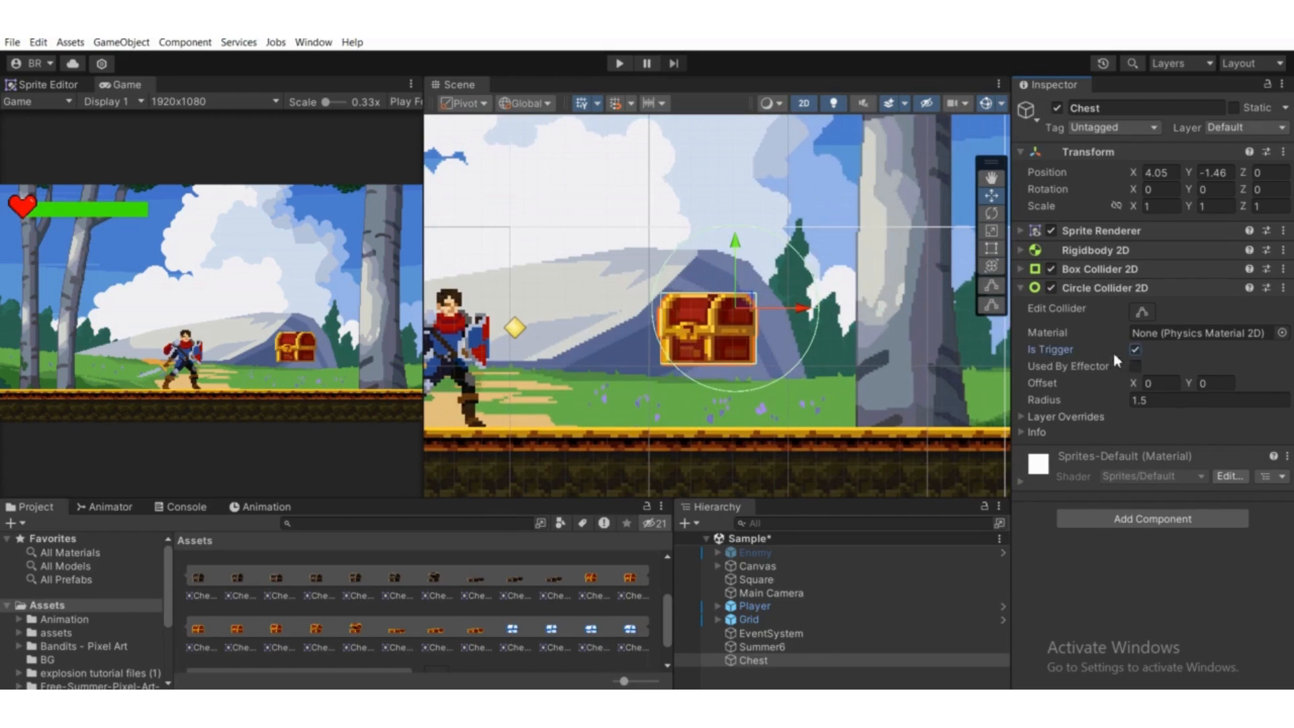
{"action": "left_click", "coordinate": [1135, 349]}
- Set the radius of the chest's circle collider to 3.14
{"action": "middle_click_drag", "start_coordinate": [781, 353], "coordinate": [901, 371]}
{"action": "scroll", "coordinate": [835, 357], "scroll_direction": "up", "scroll_amount": 5}
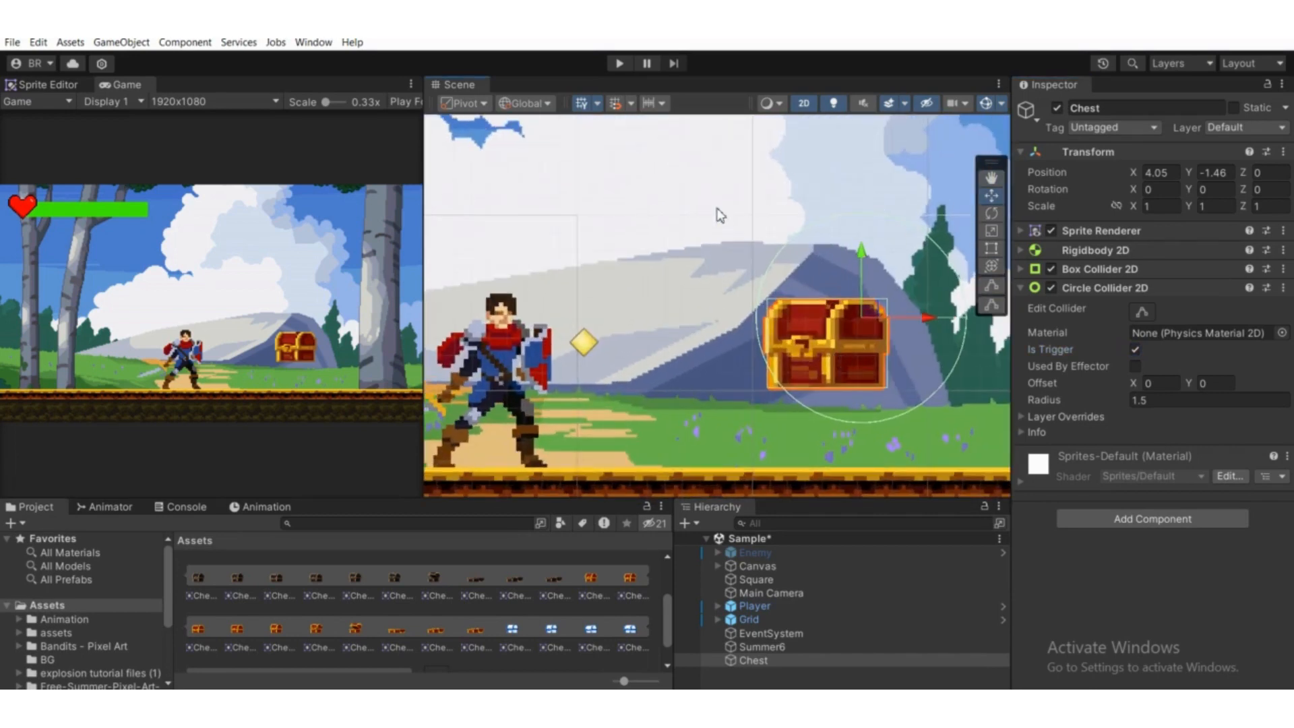
{"action": "scroll", "coordinate": [725, 209], "scroll_direction": "down", "scroll_amount": 3}
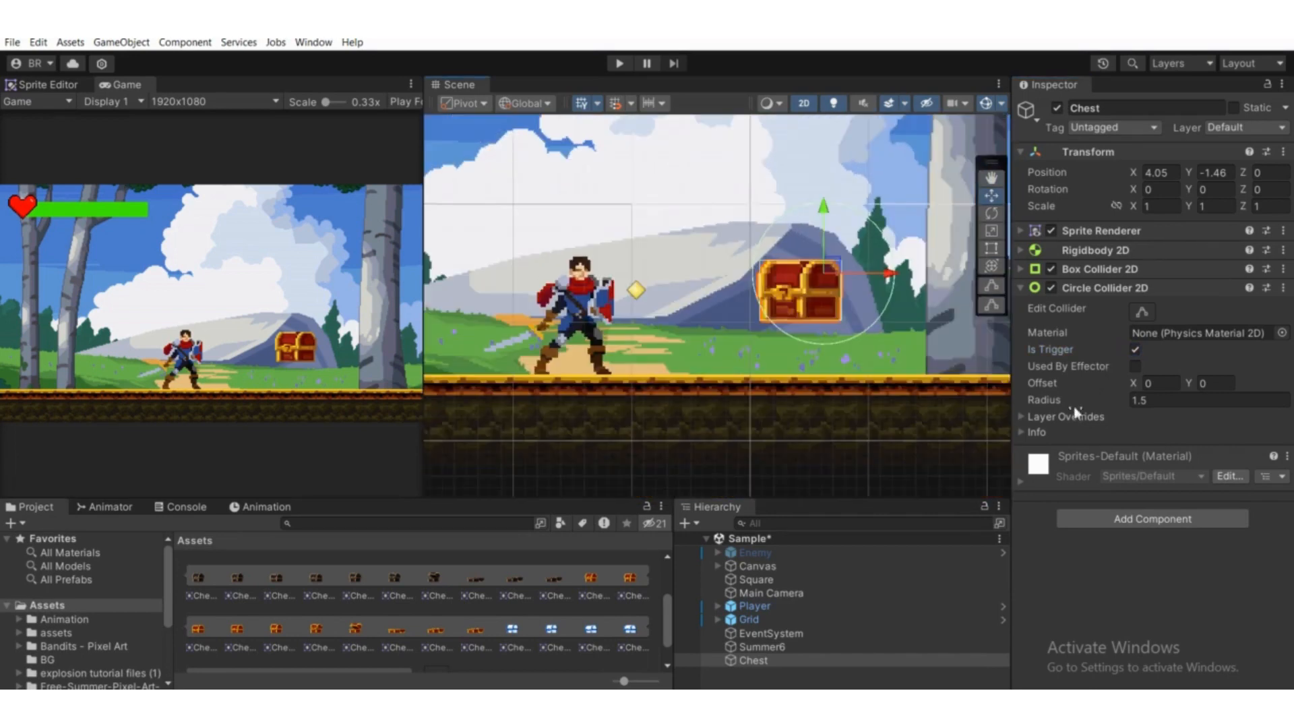
{"action": "left_click", "coordinate": [1127, 401]}
{"action": "type", "text": "3.14"}
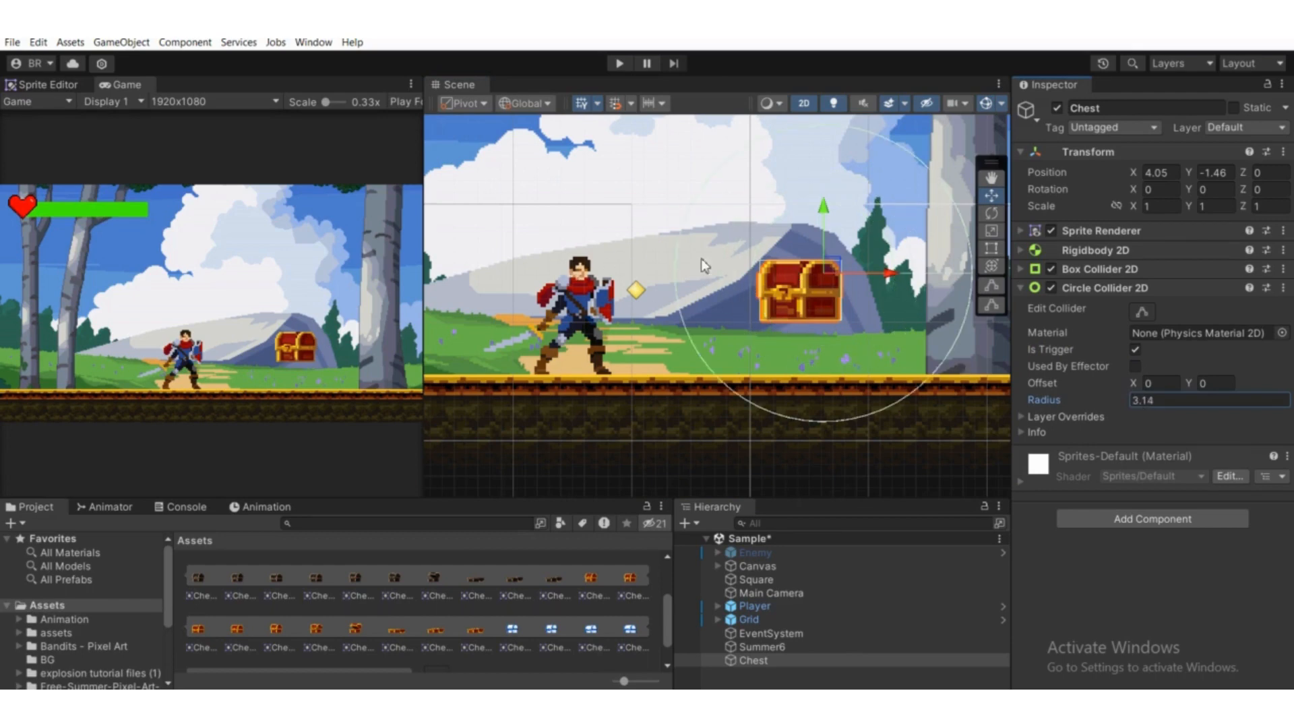
{"action": "scroll", "coordinate": [816, 317], "scroll_direction": "down", "scroll_amount": 1}
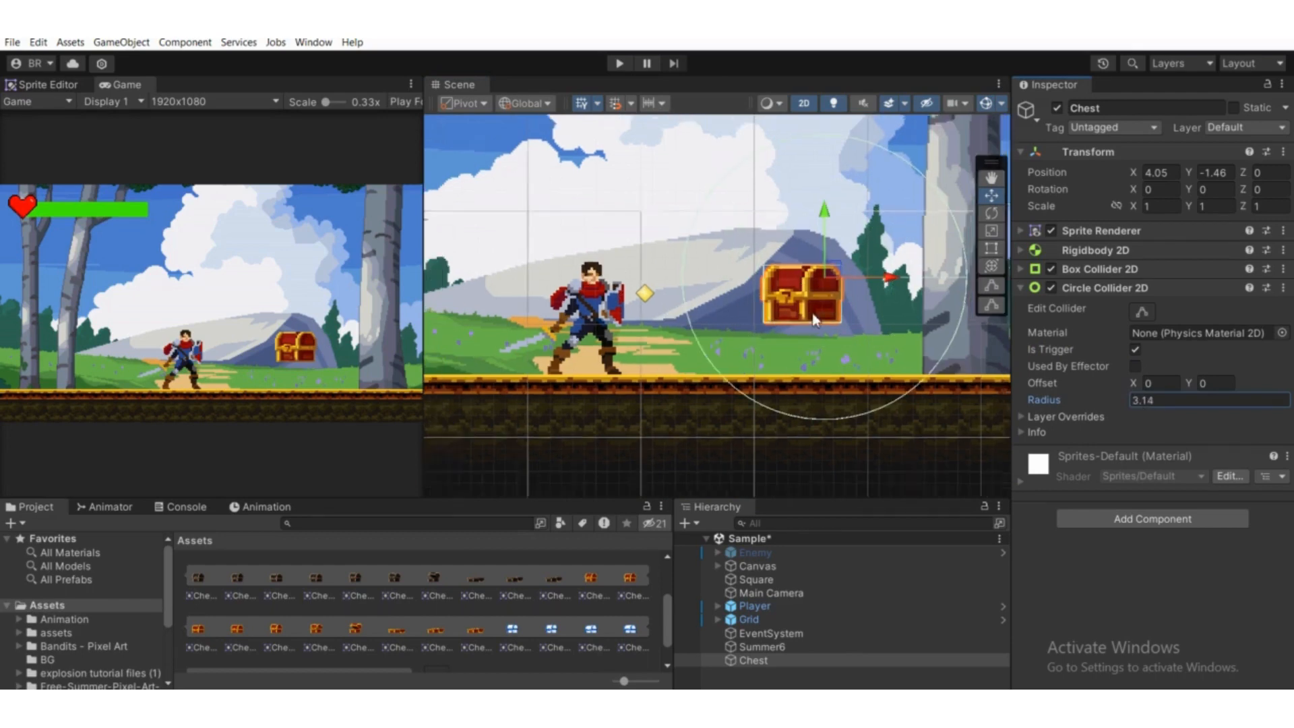
- Set the X offset of the chest's circle collider to -0.6 to centre the trigger zone around the chest
{"action": "scroll", "coordinate": [829, 314], "scroll_direction": "down", "scroll_amount": 1}
{"action": "scroll", "coordinate": [840, 305], "scroll_direction": "up", "scroll_amount": 2}
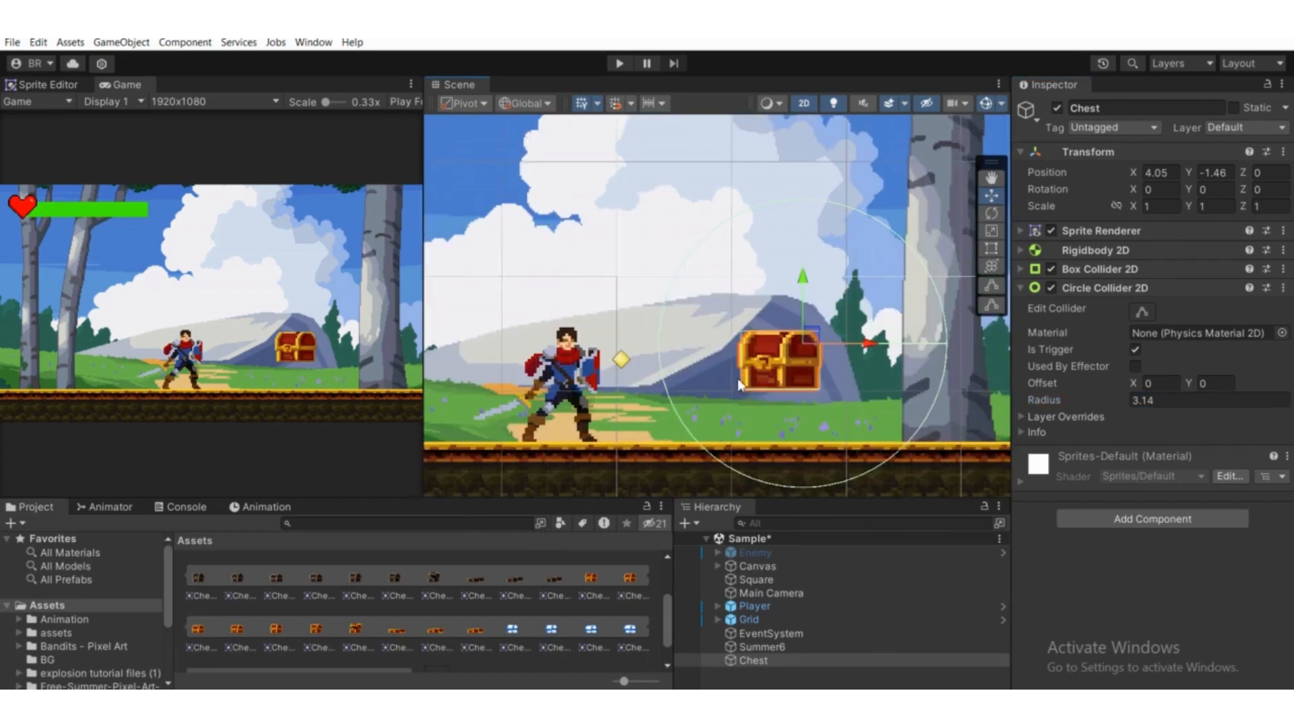
{"action": "scroll", "coordinate": [728, 381], "scroll_direction": "down", "scroll_amount": 1}
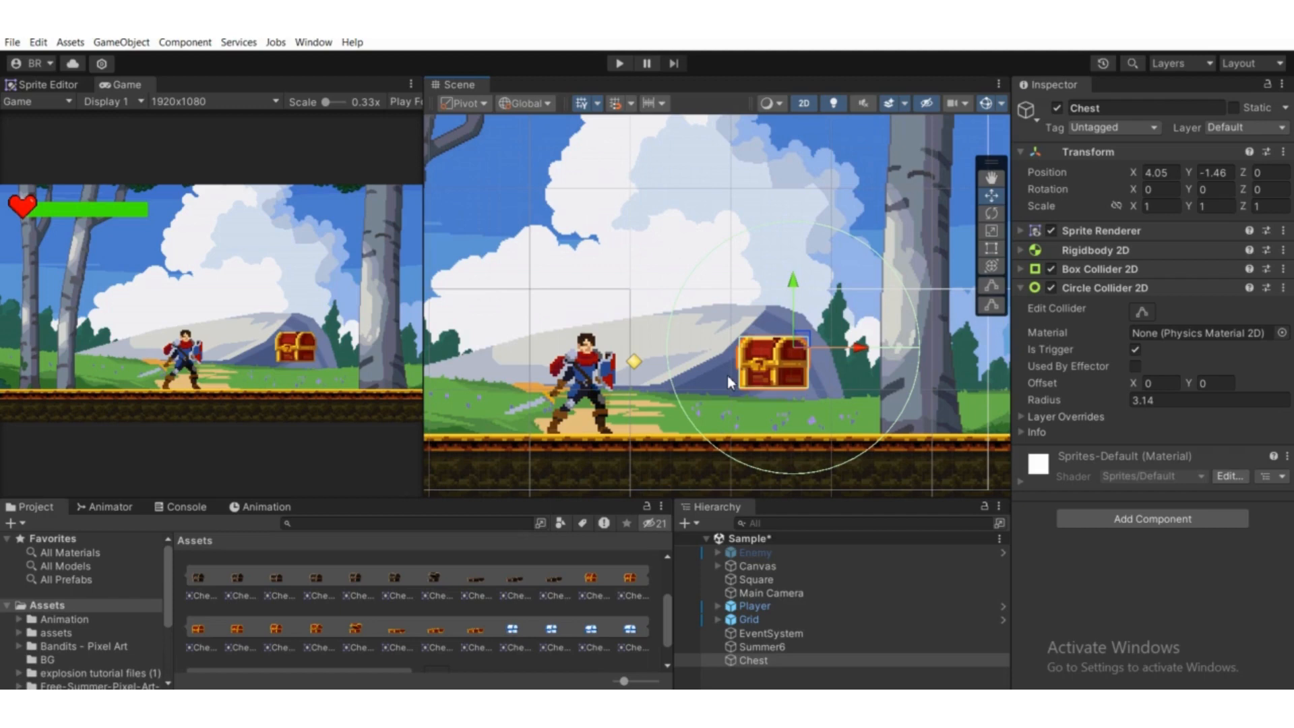
{"action": "scroll", "coordinate": [726, 375], "scroll_direction": "up", "scroll_amount": 1}
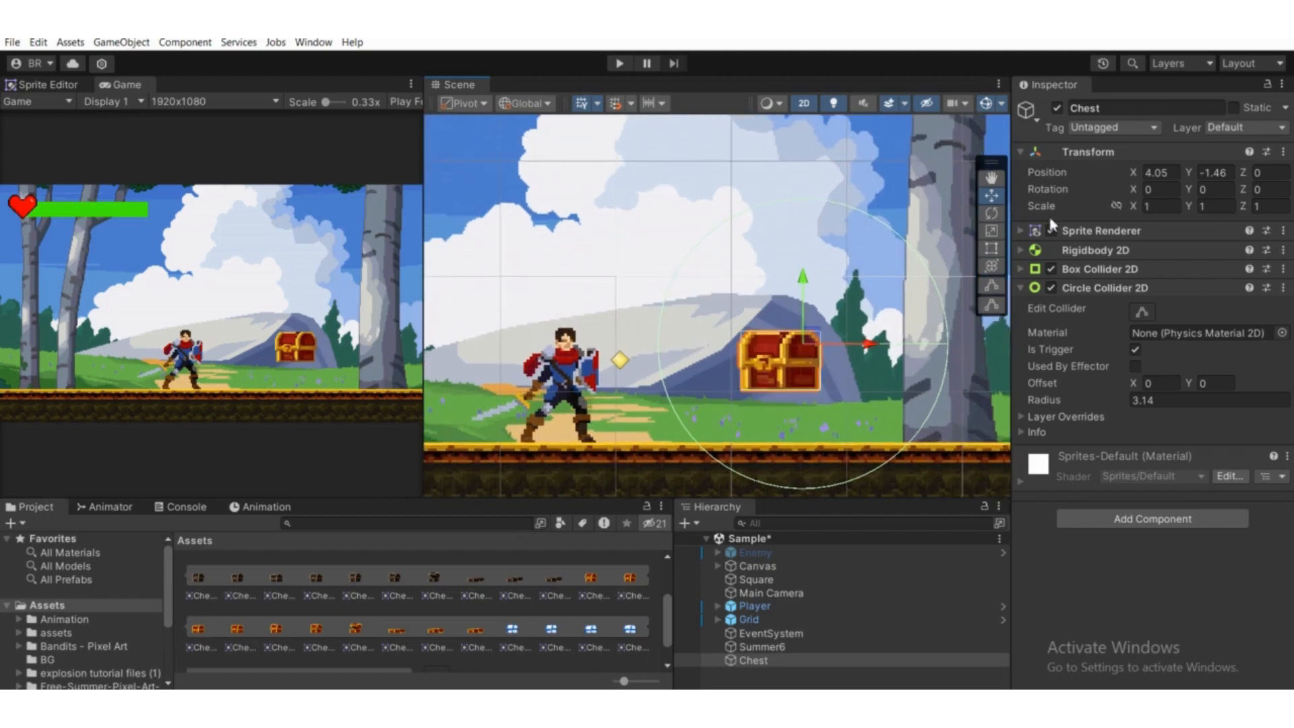
{"action": "scroll", "coordinate": [811, 410], "scroll_direction": "down", "scroll_amount": 1}
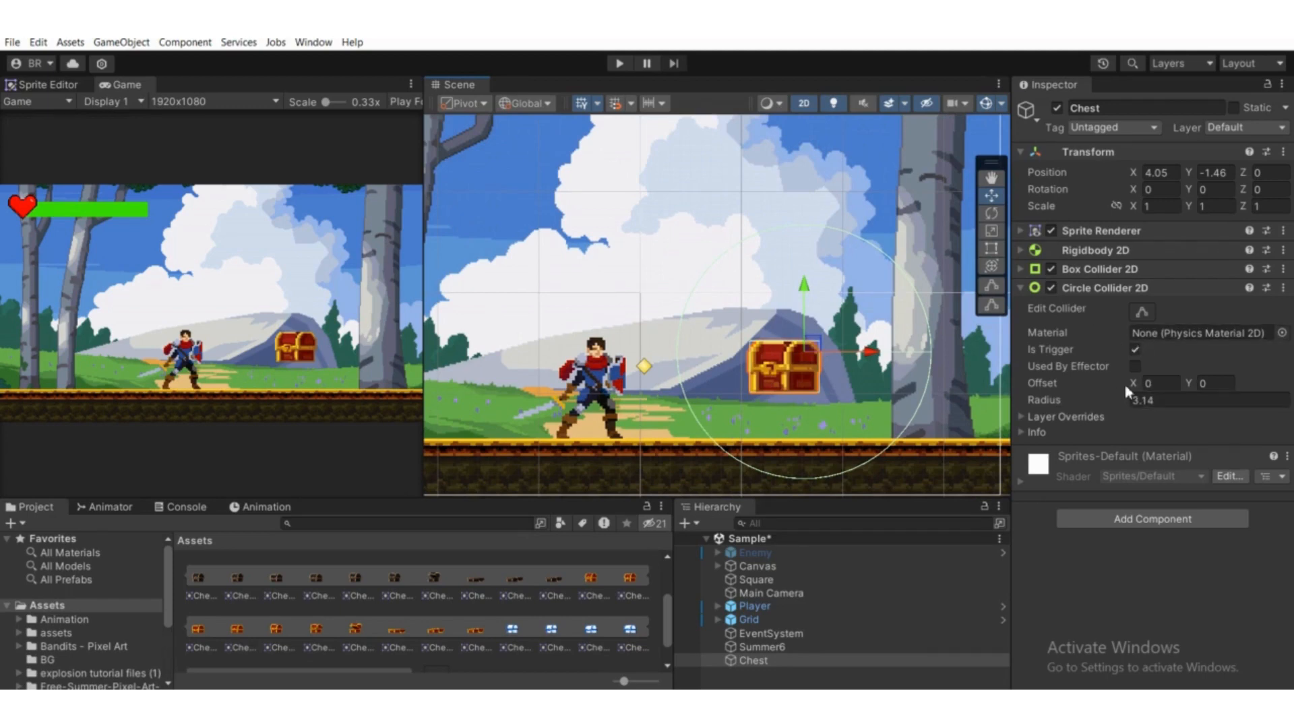
{"action": "left_click_drag", "start_coordinate": [1132, 383], "coordinate": [1112, 384]}
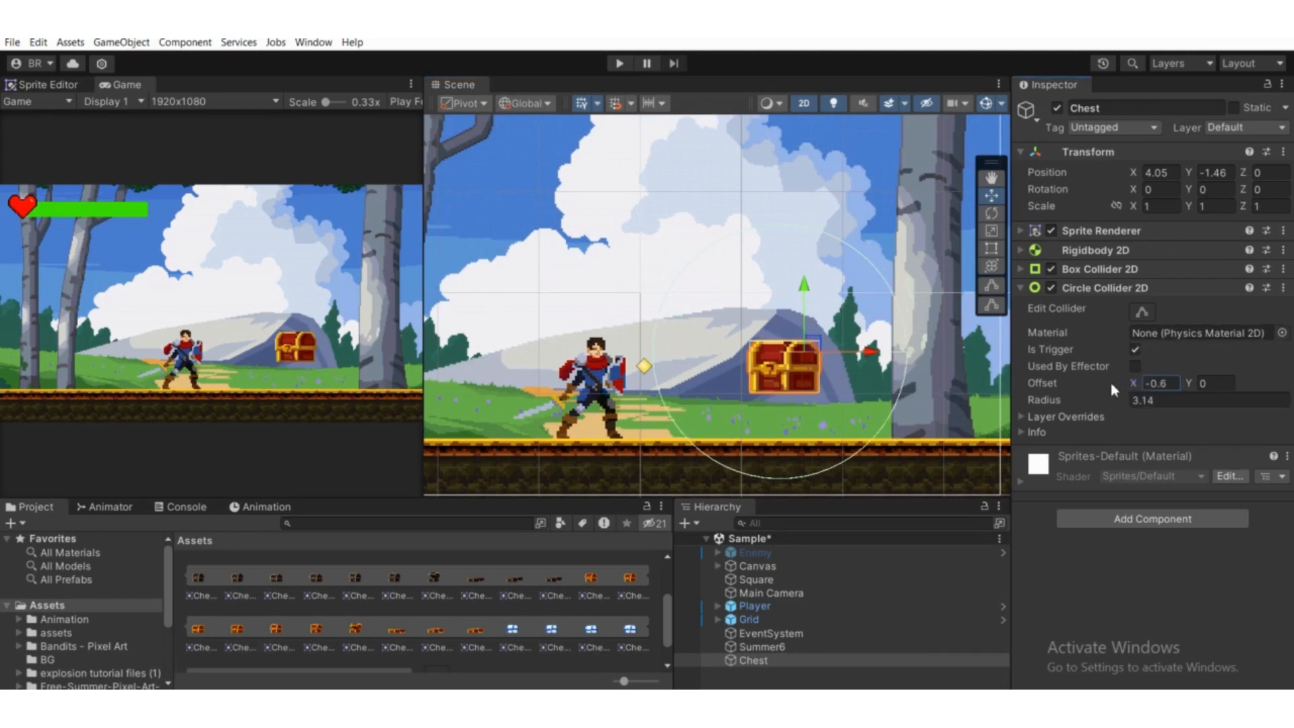
- Set the radius of the chest's circle collider to 3
{"action": "scroll", "coordinate": [844, 391], "scroll_direction": "down", "scroll_amount": 5}
{"action": "middle_click_drag", "start_coordinate": [845, 394], "coordinate": [847, 424]}
{"action": "left_click", "coordinate": [1135, 405]}
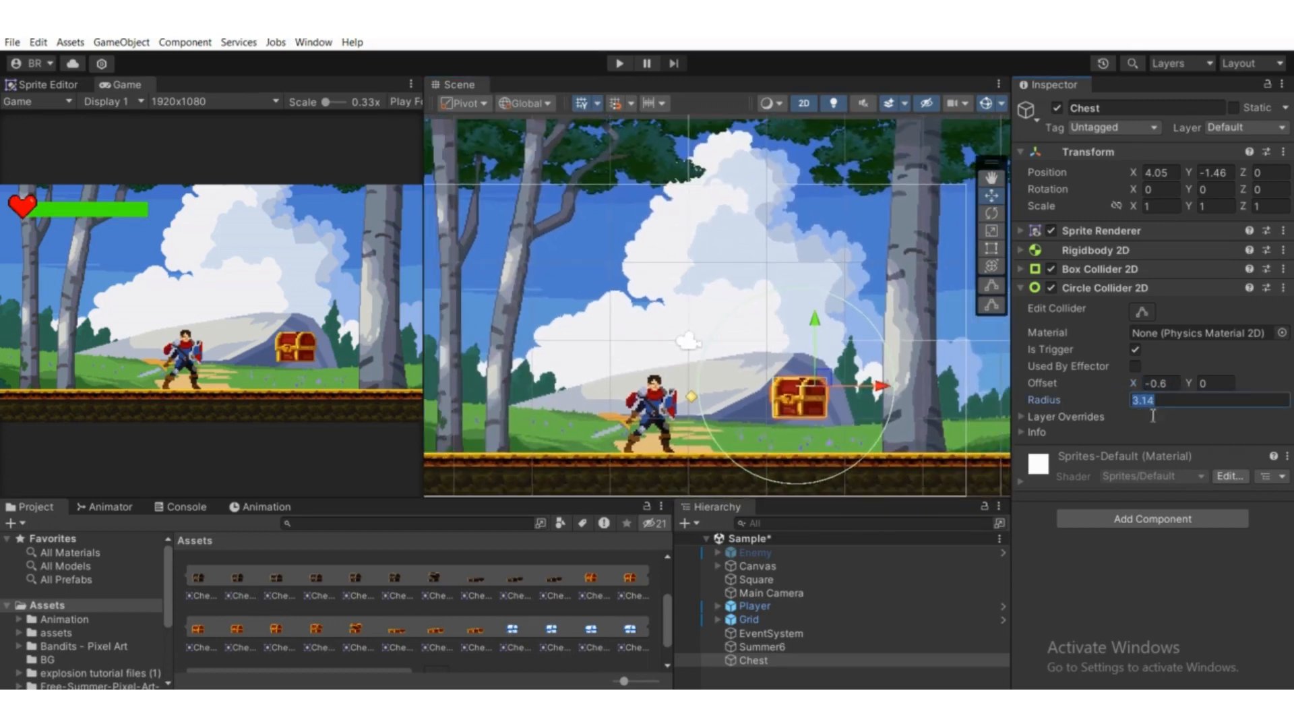
{"action": "scroll", "coordinate": [846, 369], "scroll_direction": "down", "scroll_amount": 2}
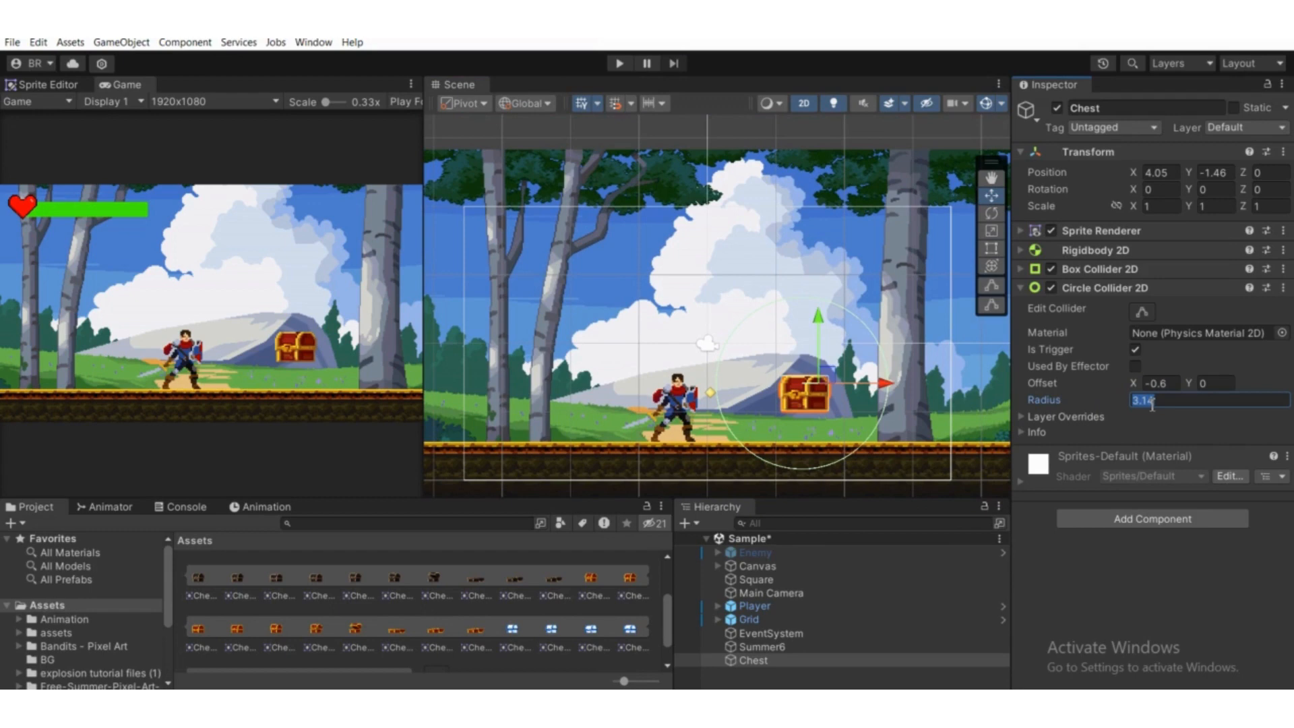
{"action": "type", "text": "3"}
{"action": "key", "text": "Return"}
{"action": "scroll", "coordinate": [827, 432], "scroll_direction": "up", "scroll_amount": 3}
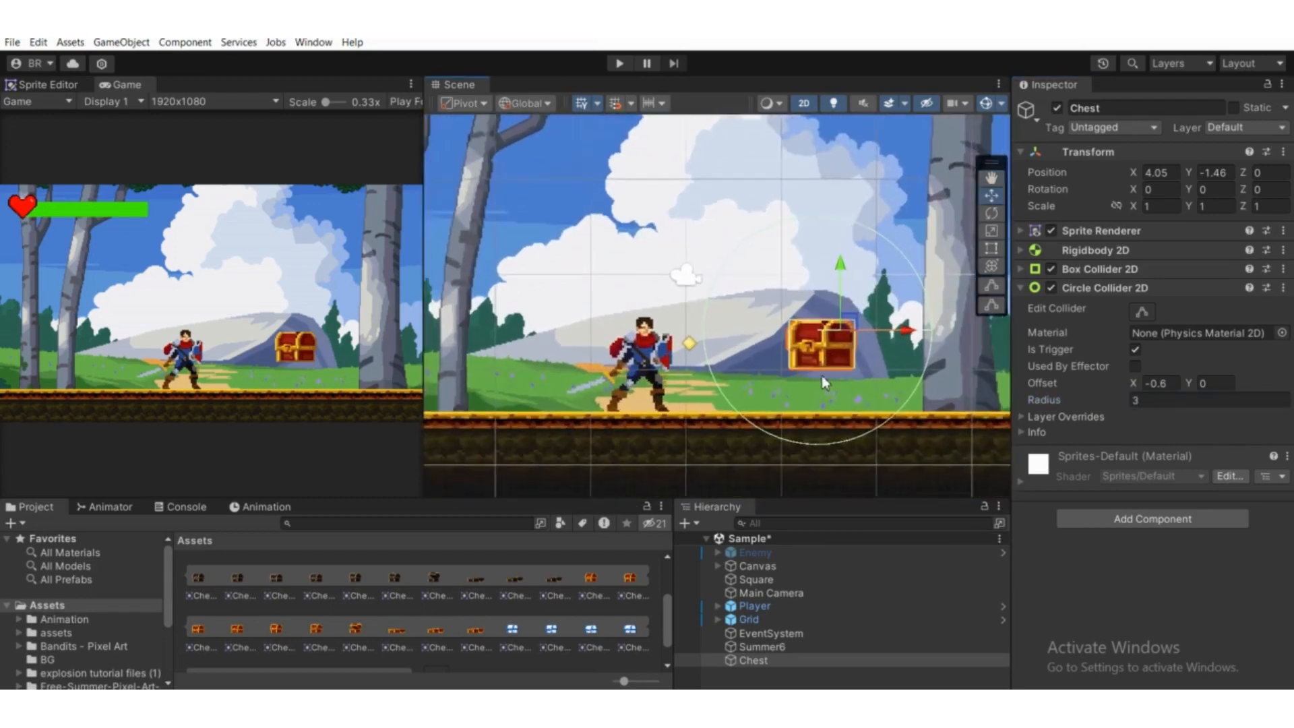
{"action": "scroll", "coordinate": [823, 383], "scroll_direction": "up", "scroll_amount": 1}
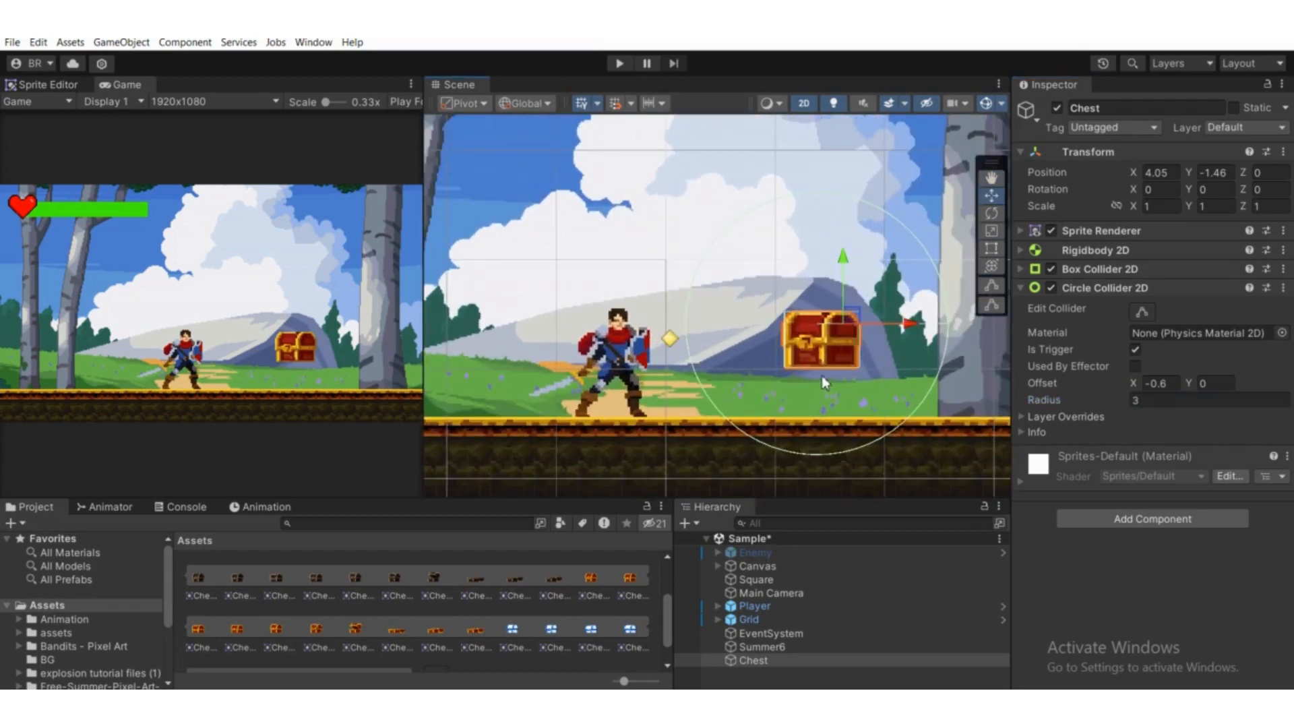
- Select the Chest object and dock the Animation window beneath the Scene view
{"action": "left_click", "coordinate": [737, 682]}
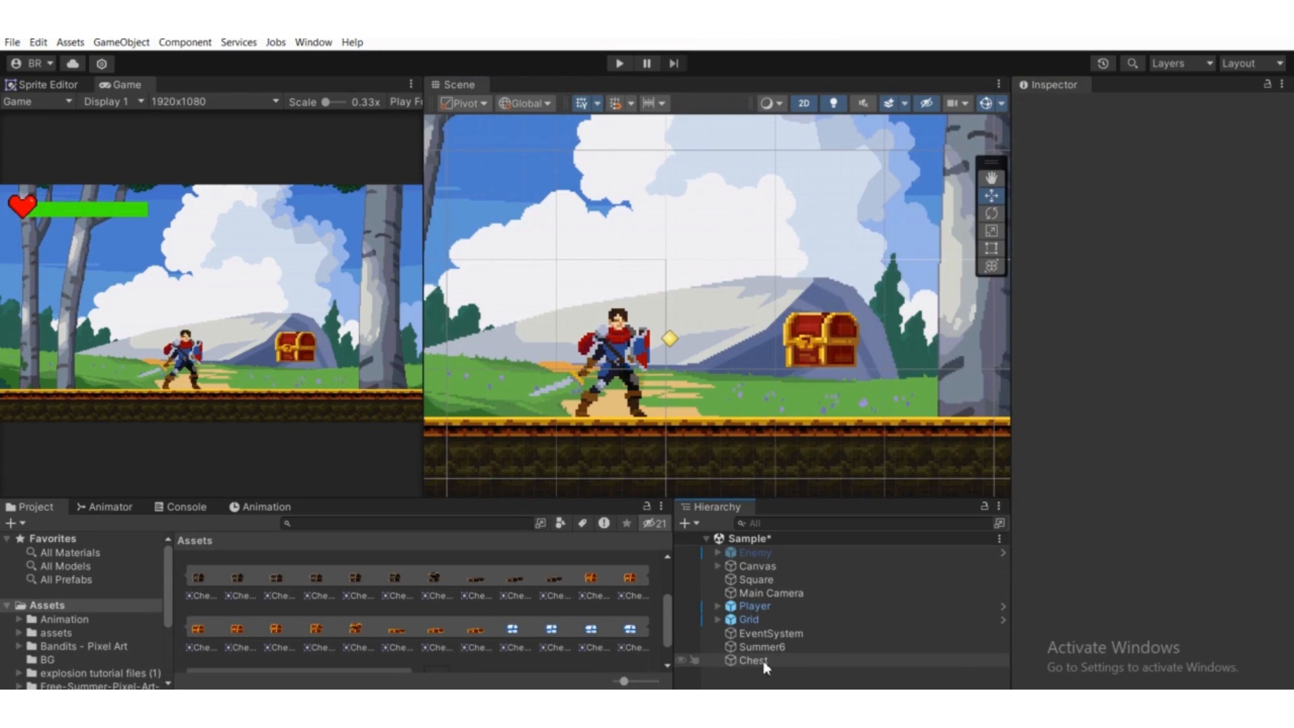
{"action": "left_click", "coordinate": [764, 661]}
{"action": "left_click_drag", "start_coordinate": [266, 506], "coordinate": [620, 456]}
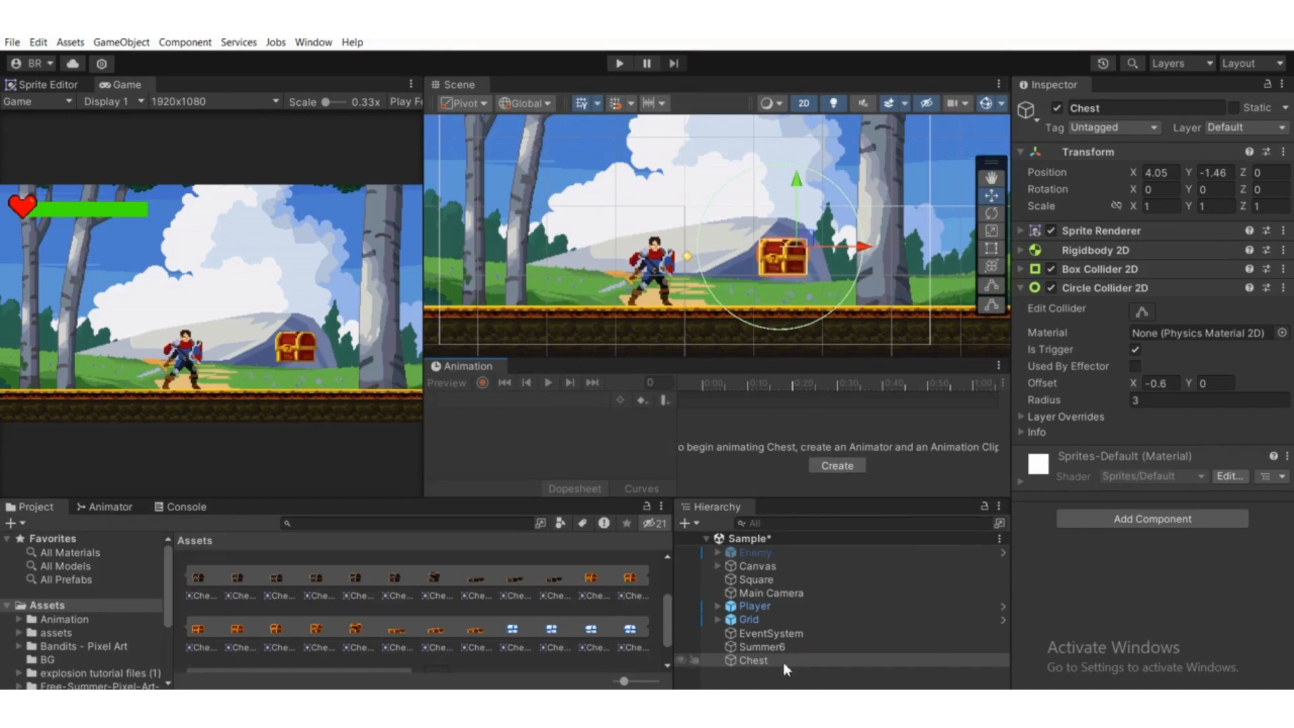
- Start a new animation clip for the Chest and create a Chest_Animation folder inside the Animation folder
{"action": "left_click", "coordinate": [833, 466]}
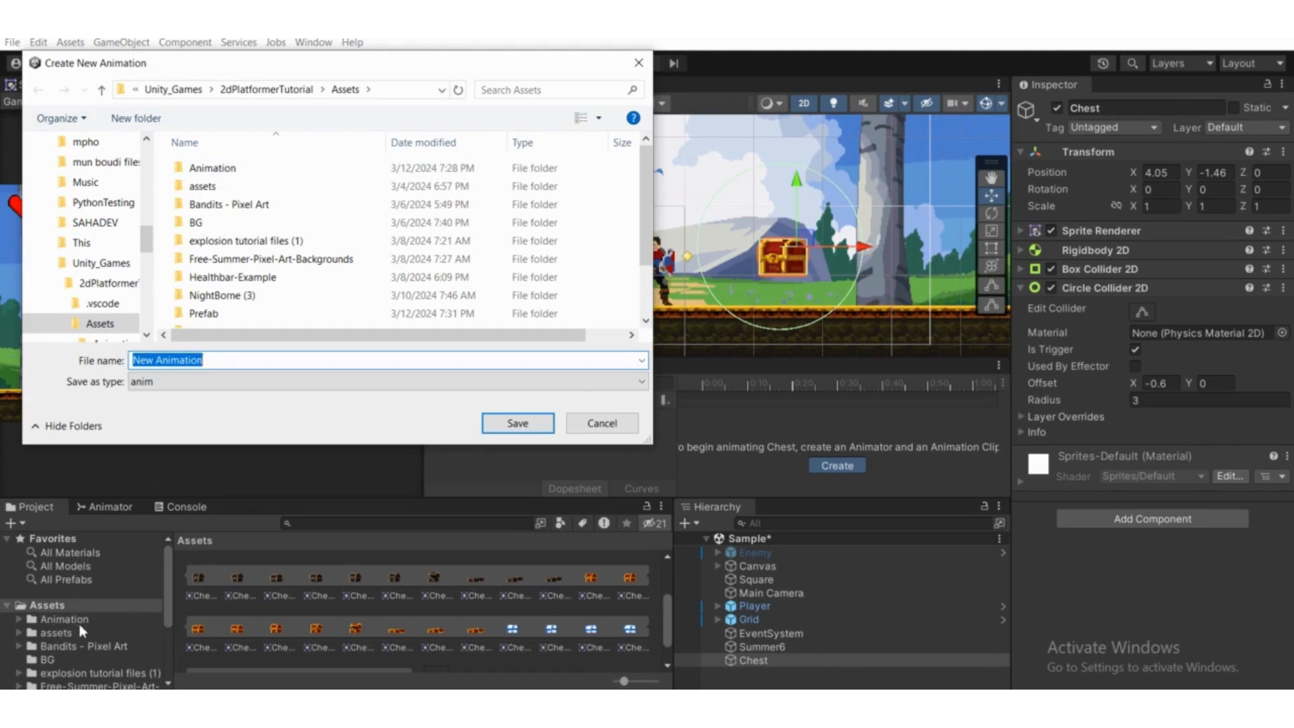
{"action": "double_click", "coordinate": [232, 169]}
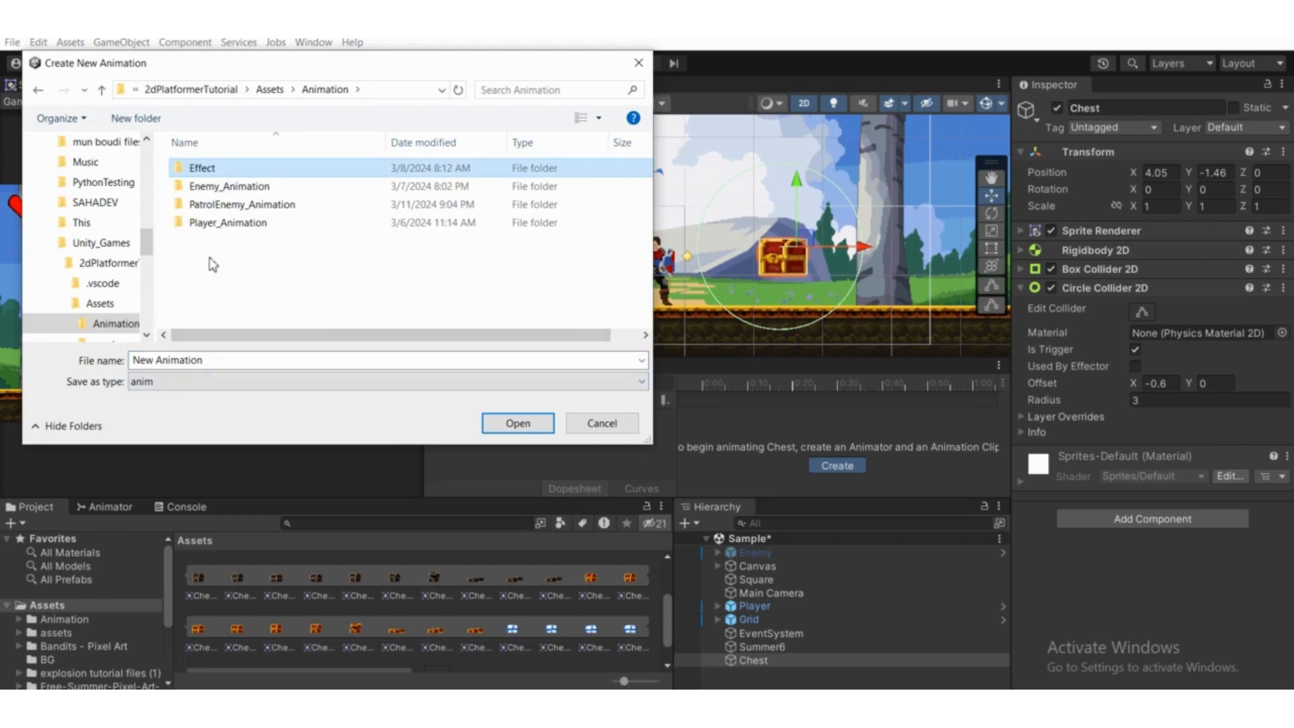
{"action": "left_click", "coordinate": [260, 310]}
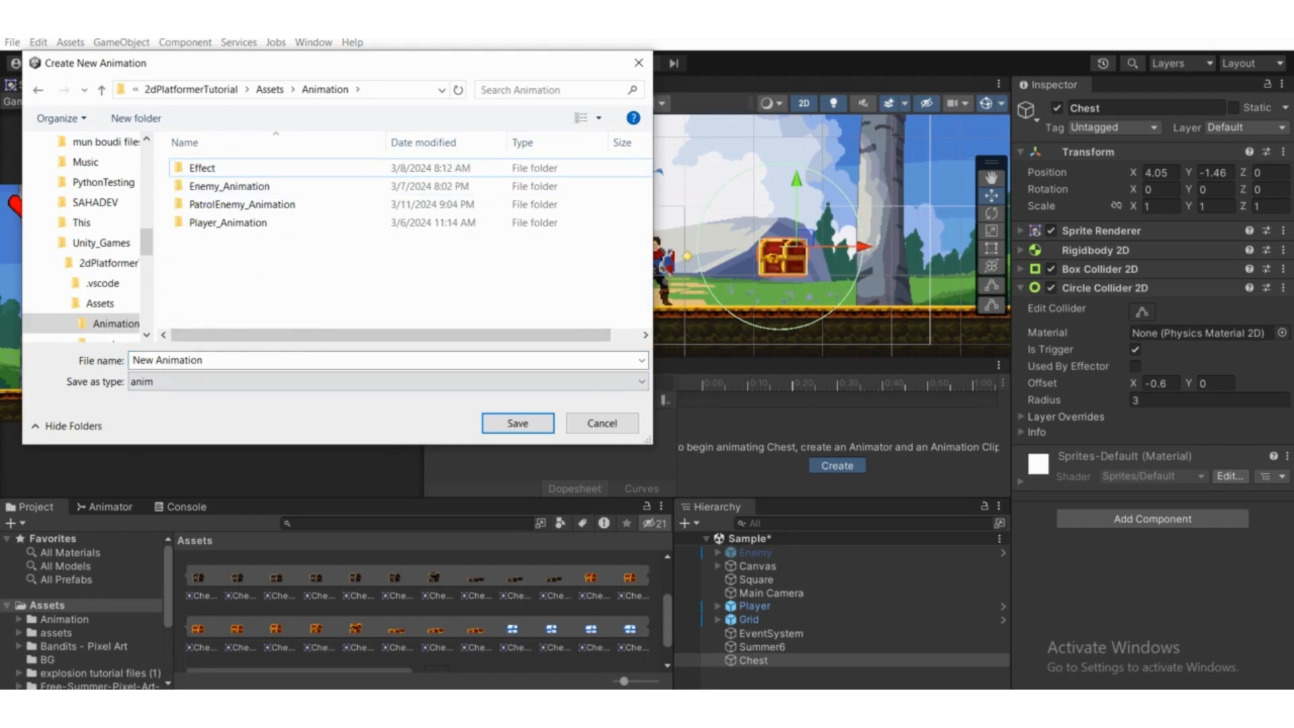
{"action": "right_click", "coordinate": [217, 263]}
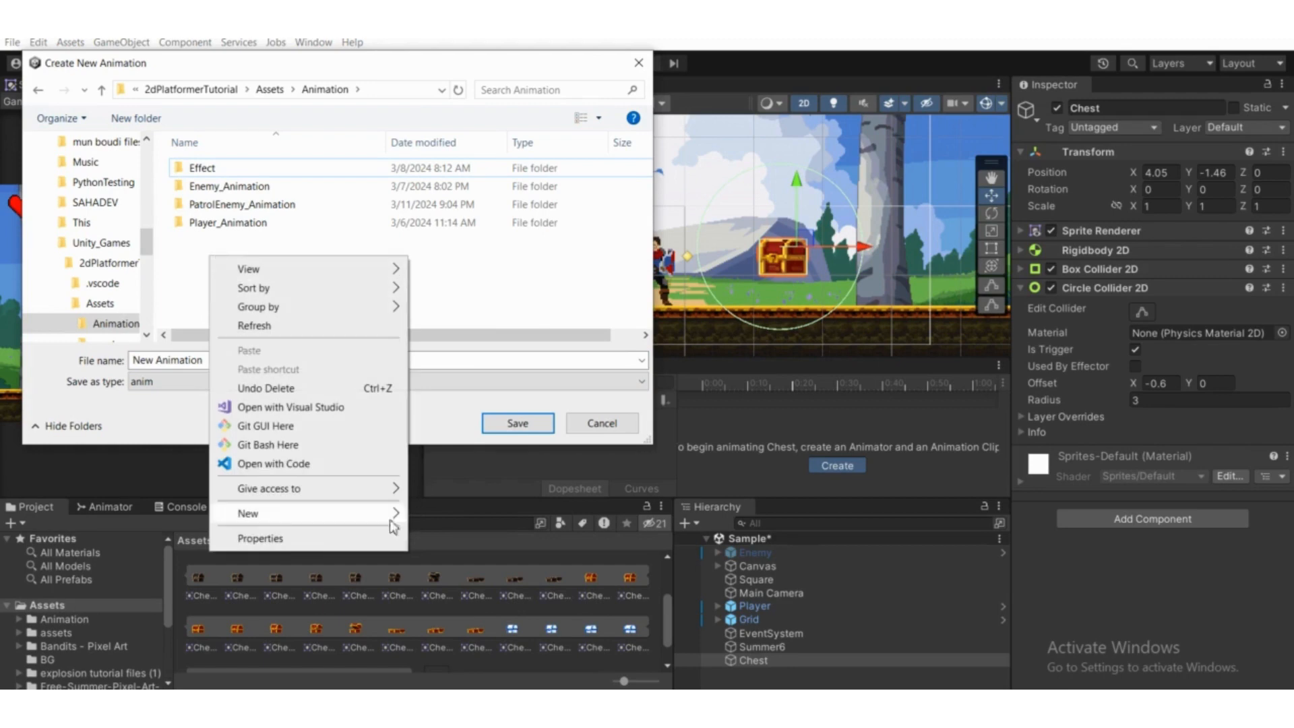
{"action": "mouse_move", "coordinate": [248, 512]}
{"action": "left_click", "coordinate": [449, 515]}
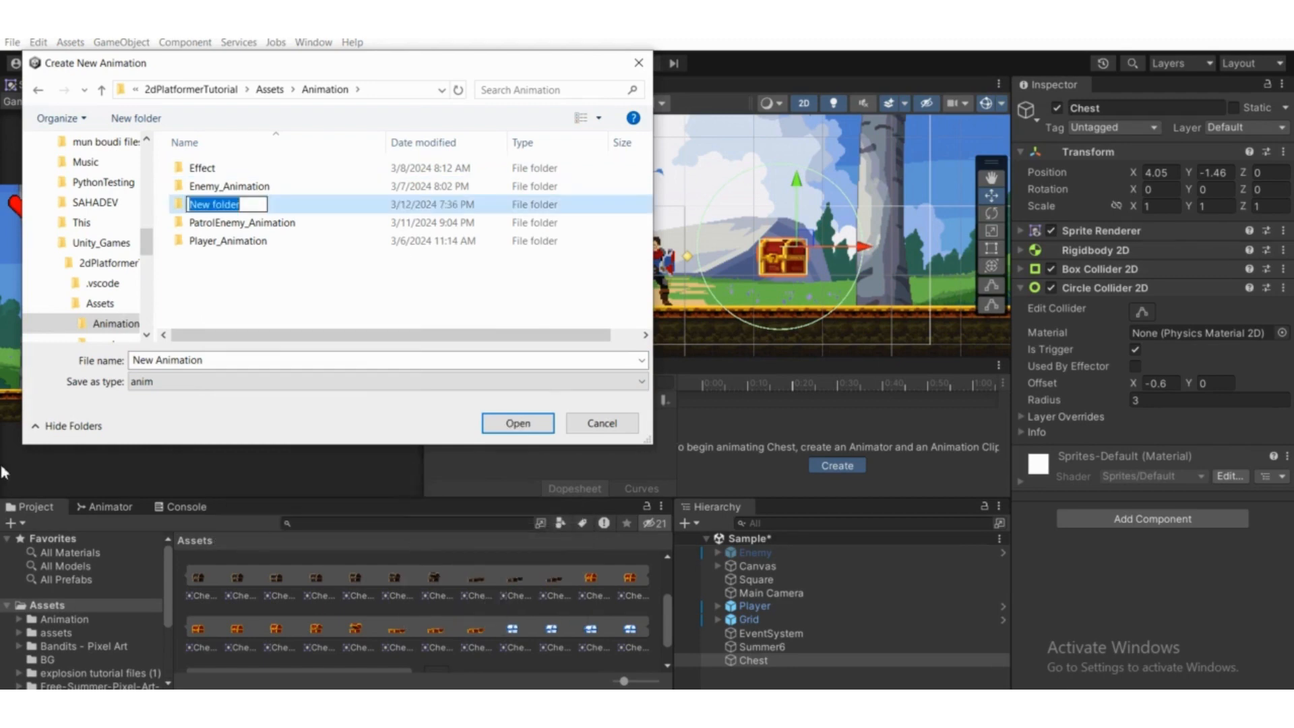
{"action": "type", "text": "Ch"}
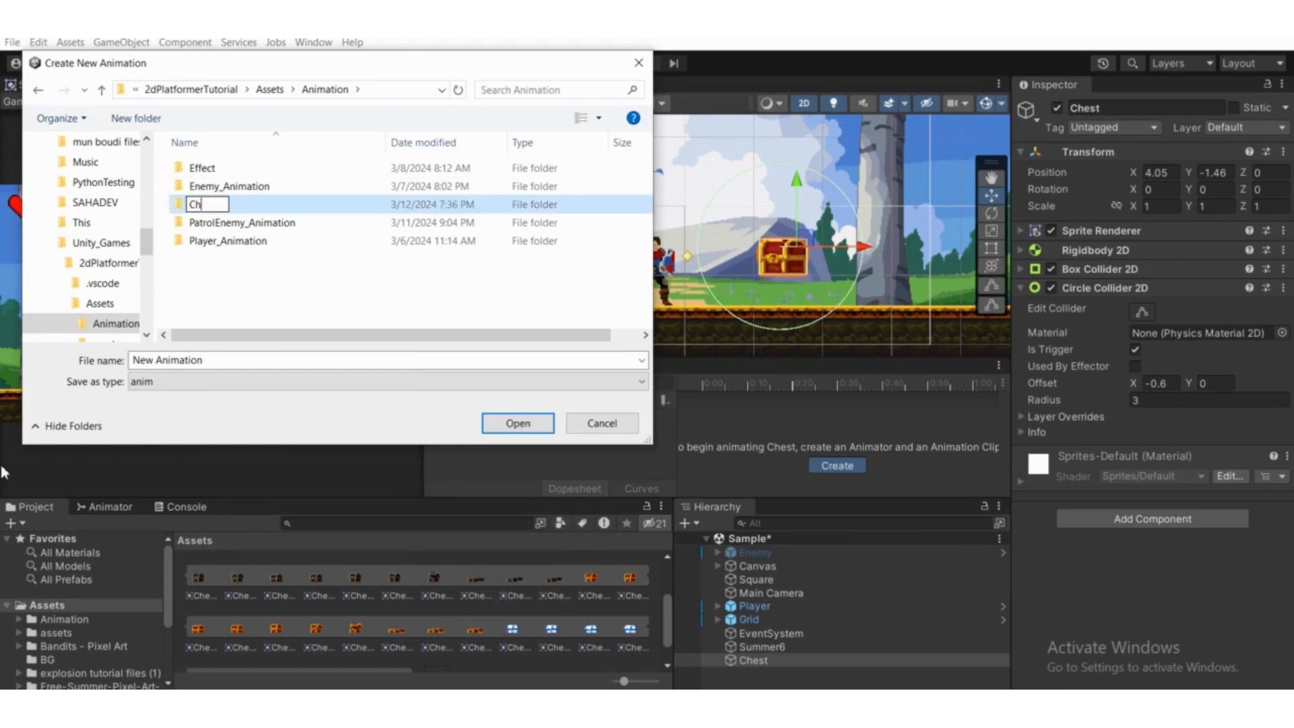
{"action": "type", "text": "est_Animation"}
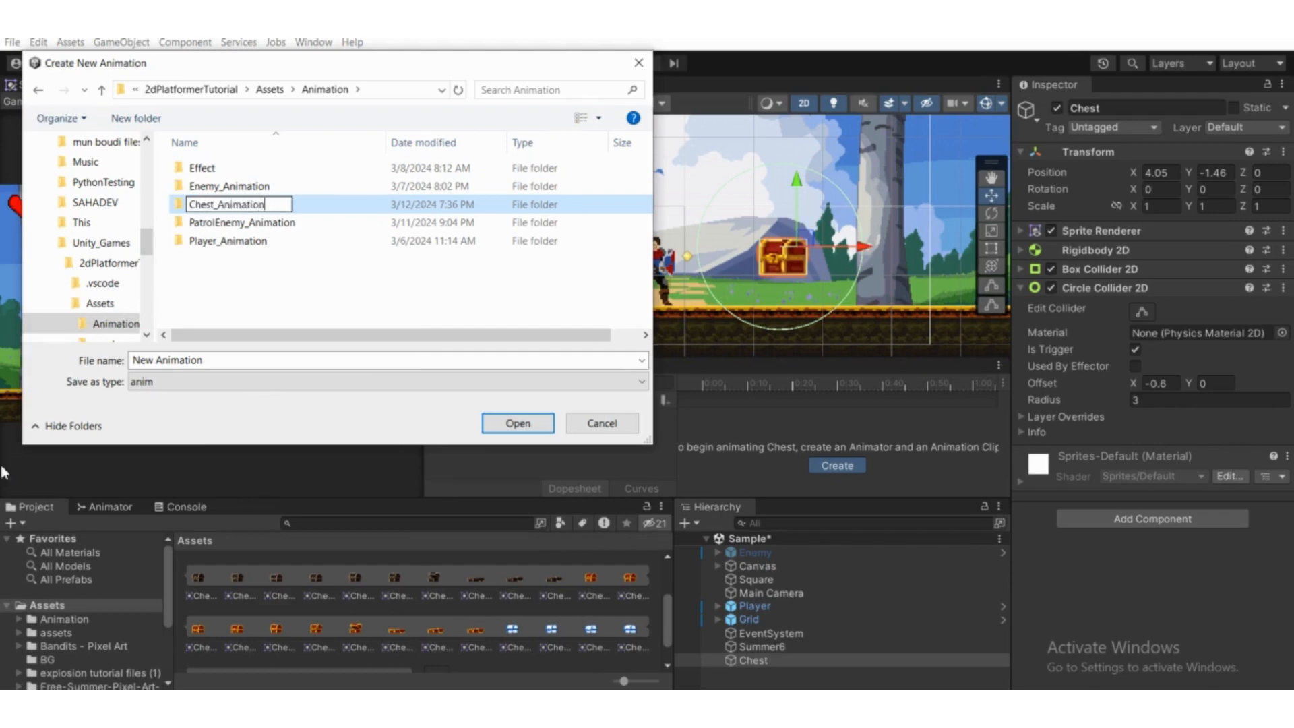
{"action": "left_click", "coordinate": [212, 294]}
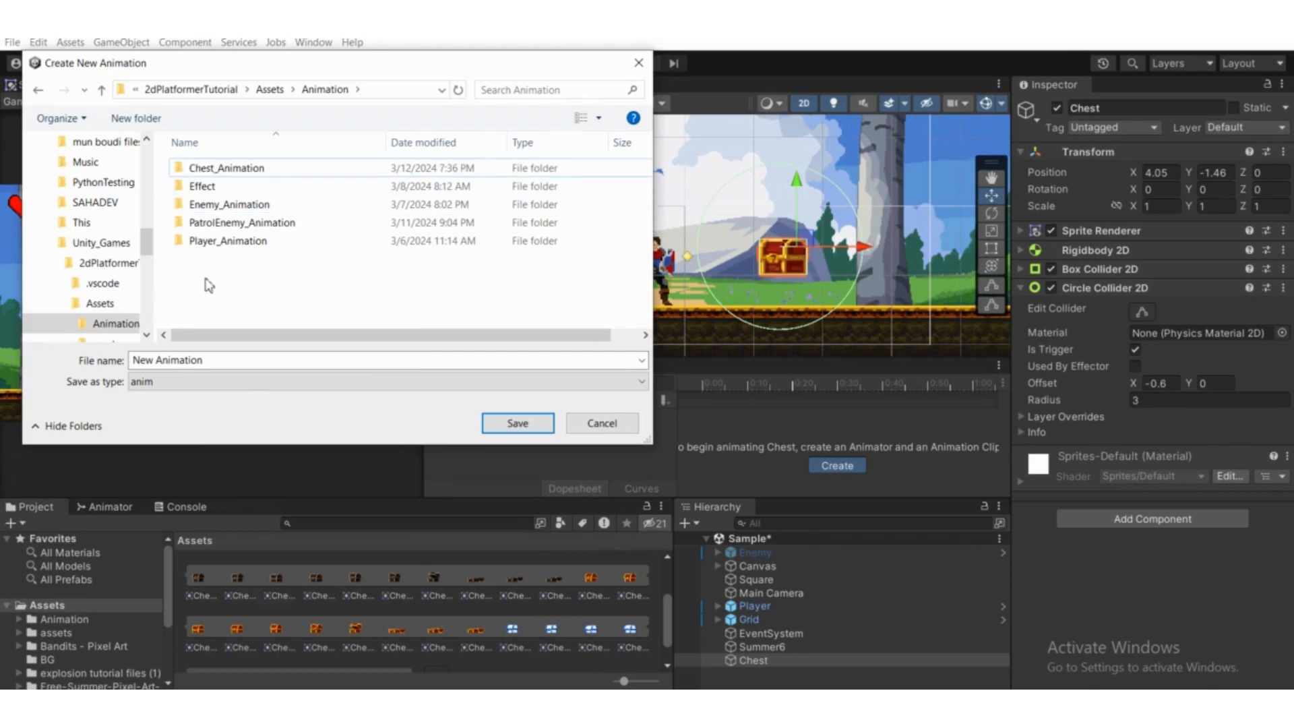
- Save the new animation clip as Chest_Close in the Chest_Animation folder
{"action": "double_click", "coordinate": [242, 171]}
{"action": "left_click", "coordinate": [209, 362]}
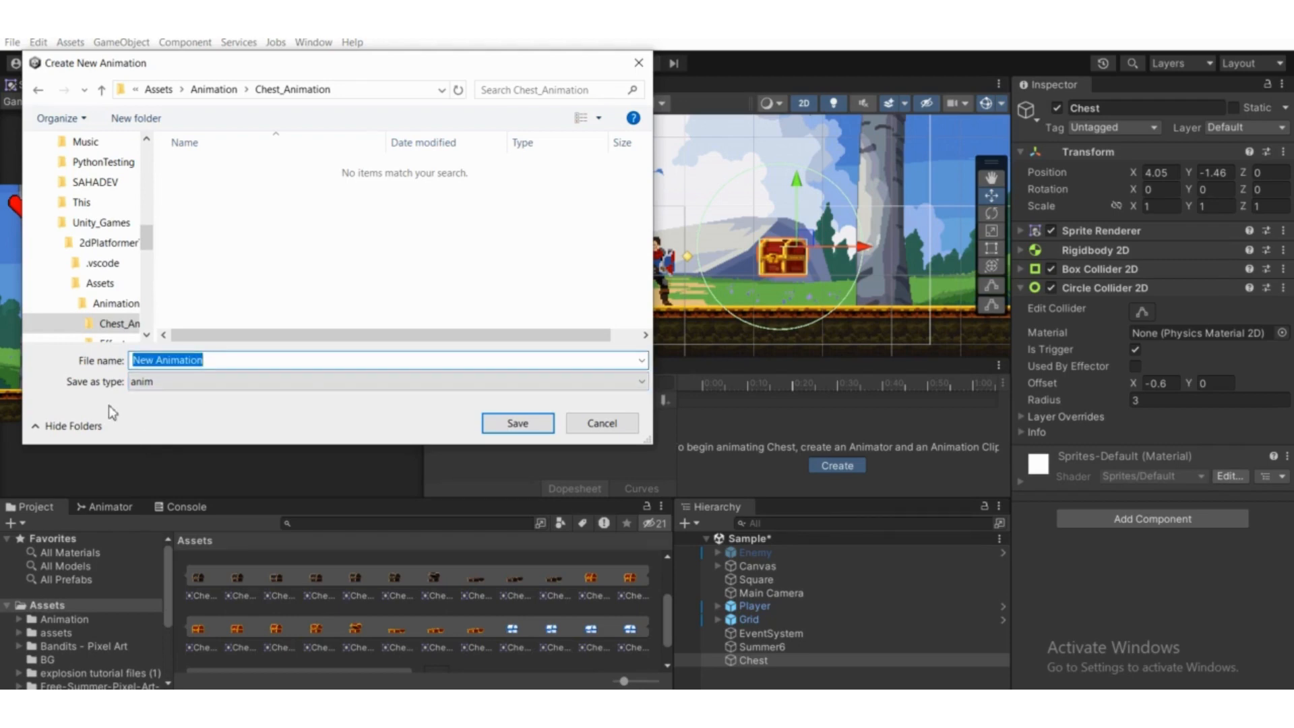
{"action": "type", "text": "Chest"}
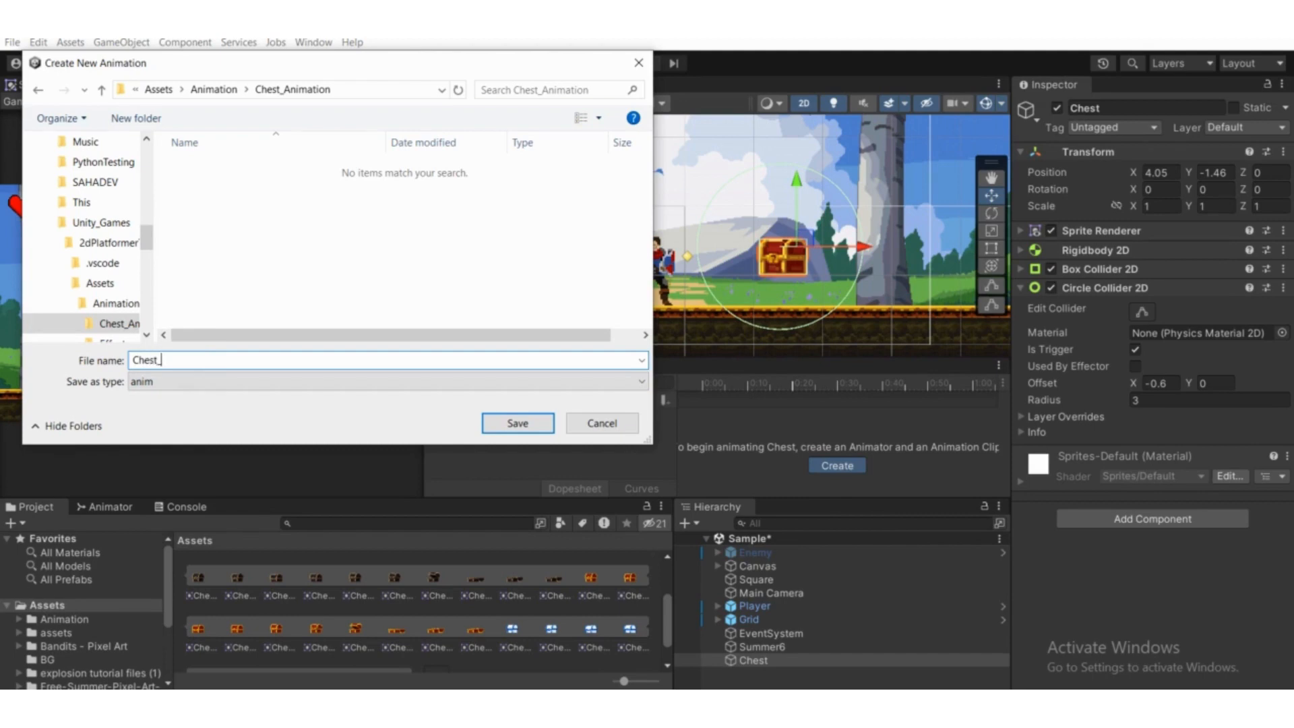
{"action": "type", "text": "_Close"}
{"action": "key", "text": "Return"}
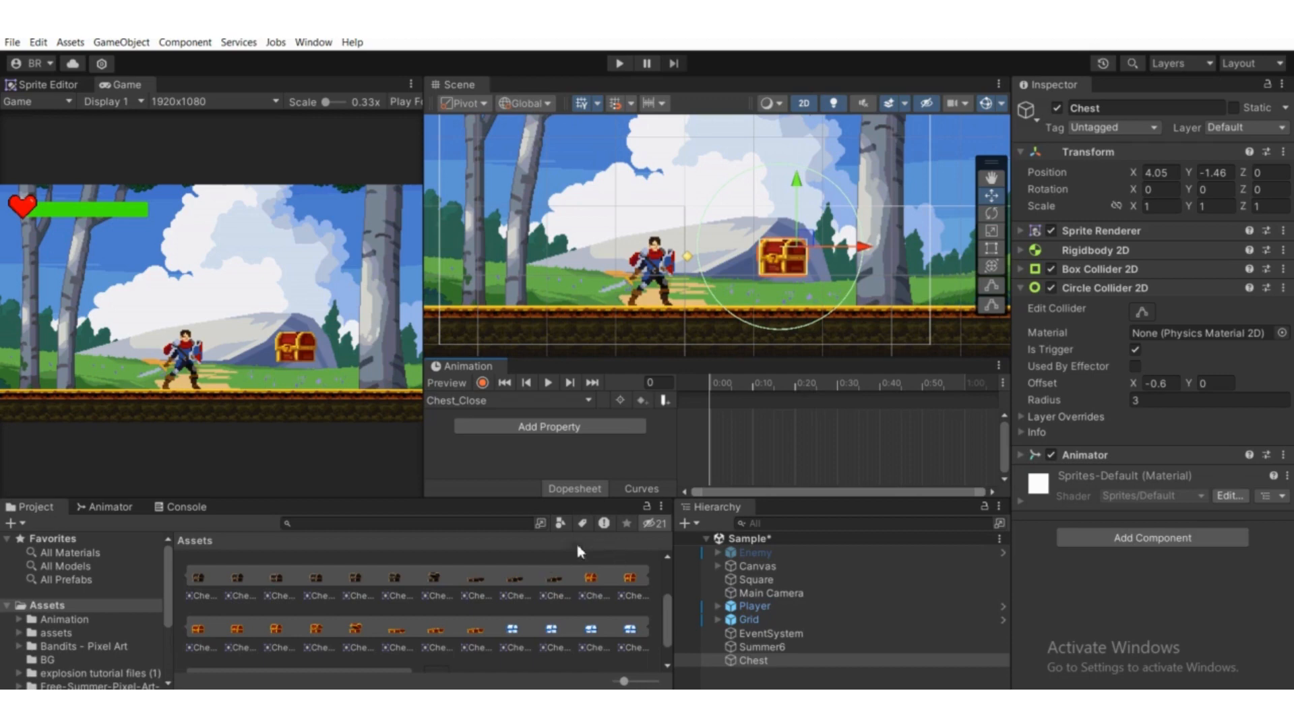
- Turn on recording for Chest_Close and add five consecutive chest sprites, starting with Chests_20, as keyframes from the timeline's start
{"action": "left_click", "coordinate": [482, 382]}
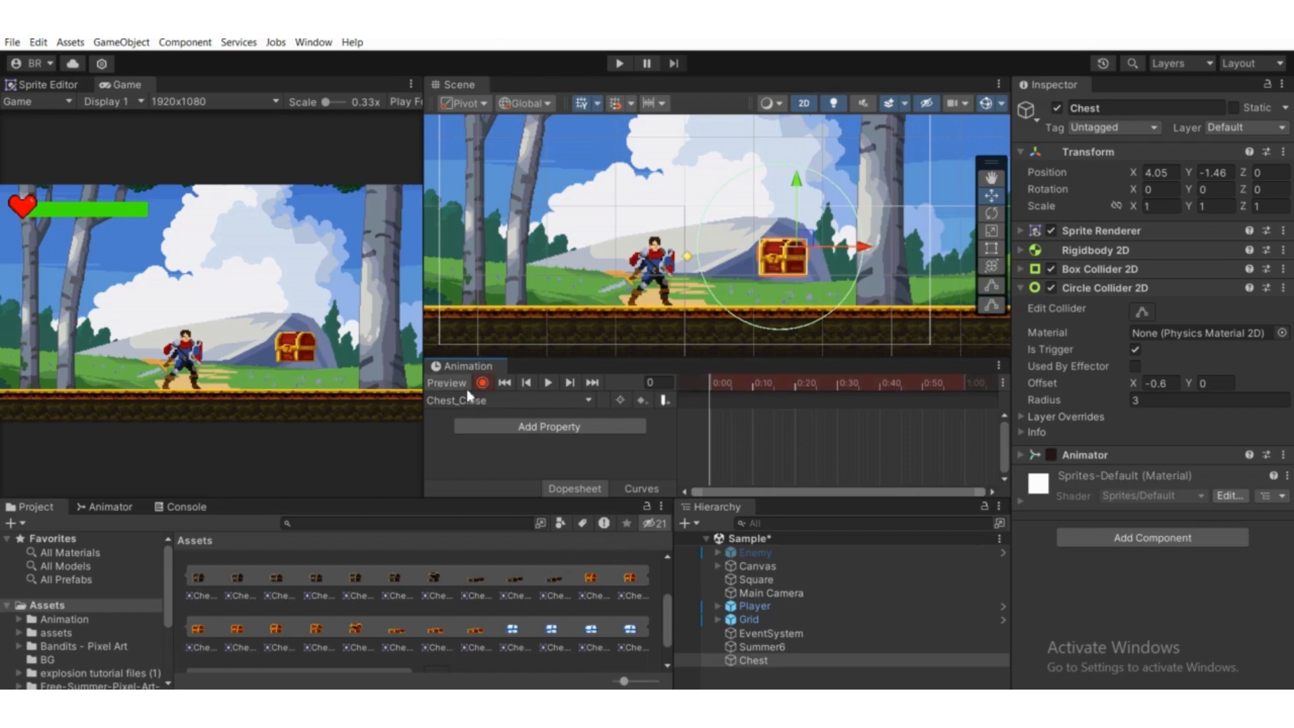
{"action": "left_click", "coordinate": [591, 577]}
{"action": "left_click", "coordinate": [238, 633], "text": "shift"}
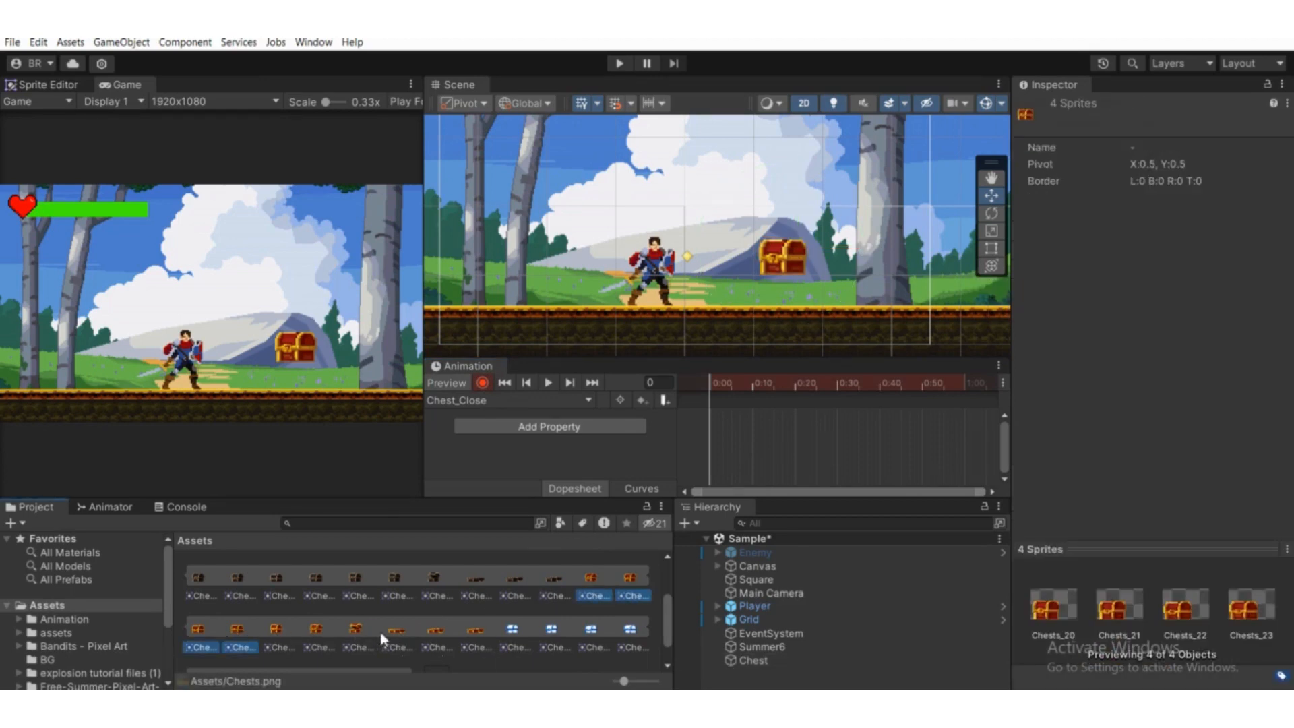
{"action": "left_click", "coordinate": [278, 633]}
{"action": "left_click", "coordinate": [585, 580]}
{"action": "left_click", "coordinate": [585, 581]}
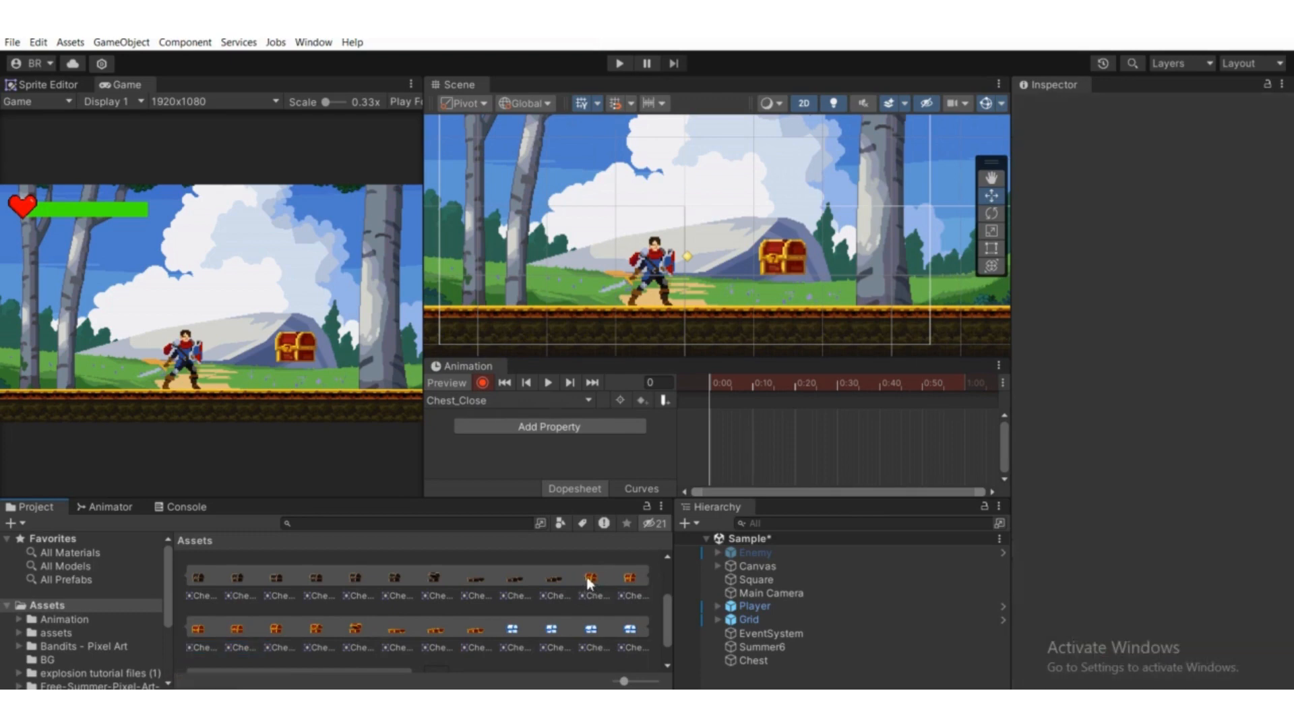
{"action": "left_click", "coordinate": [276, 633], "text": "shift"}
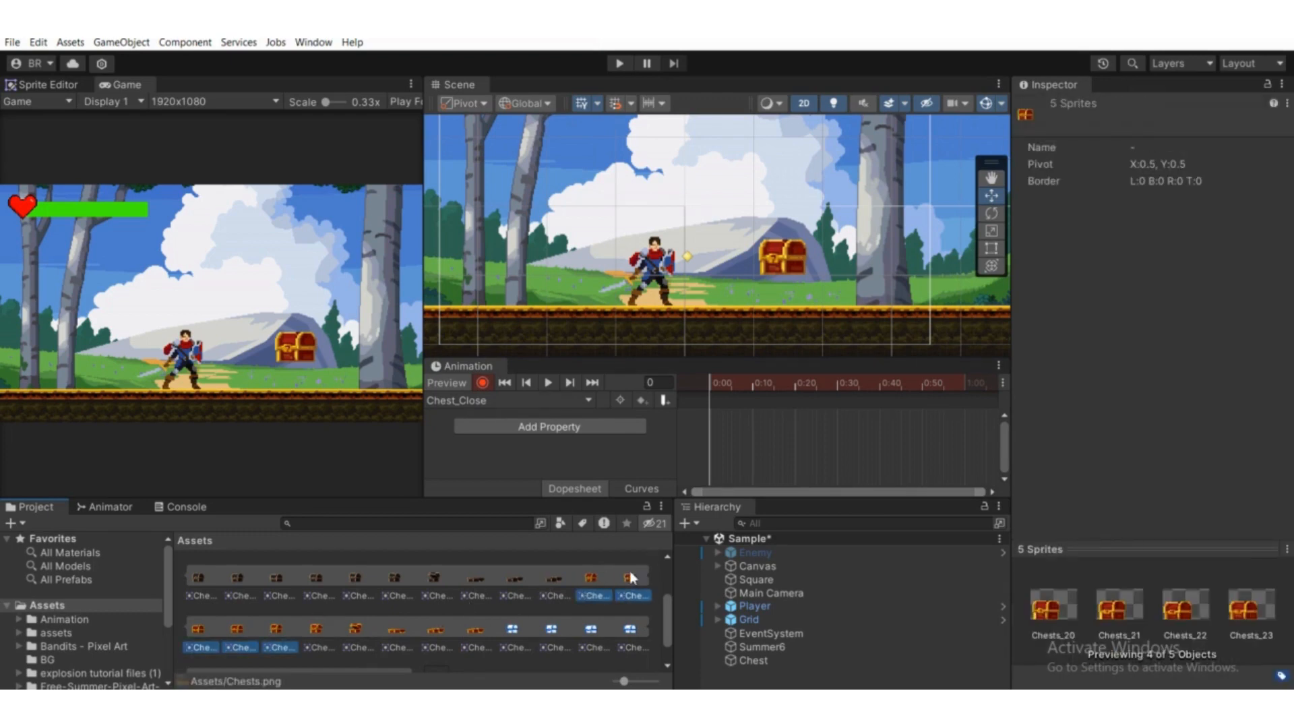
{"action": "left_click_drag", "start_coordinate": [589, 581], "coordinate": [715, 426]}
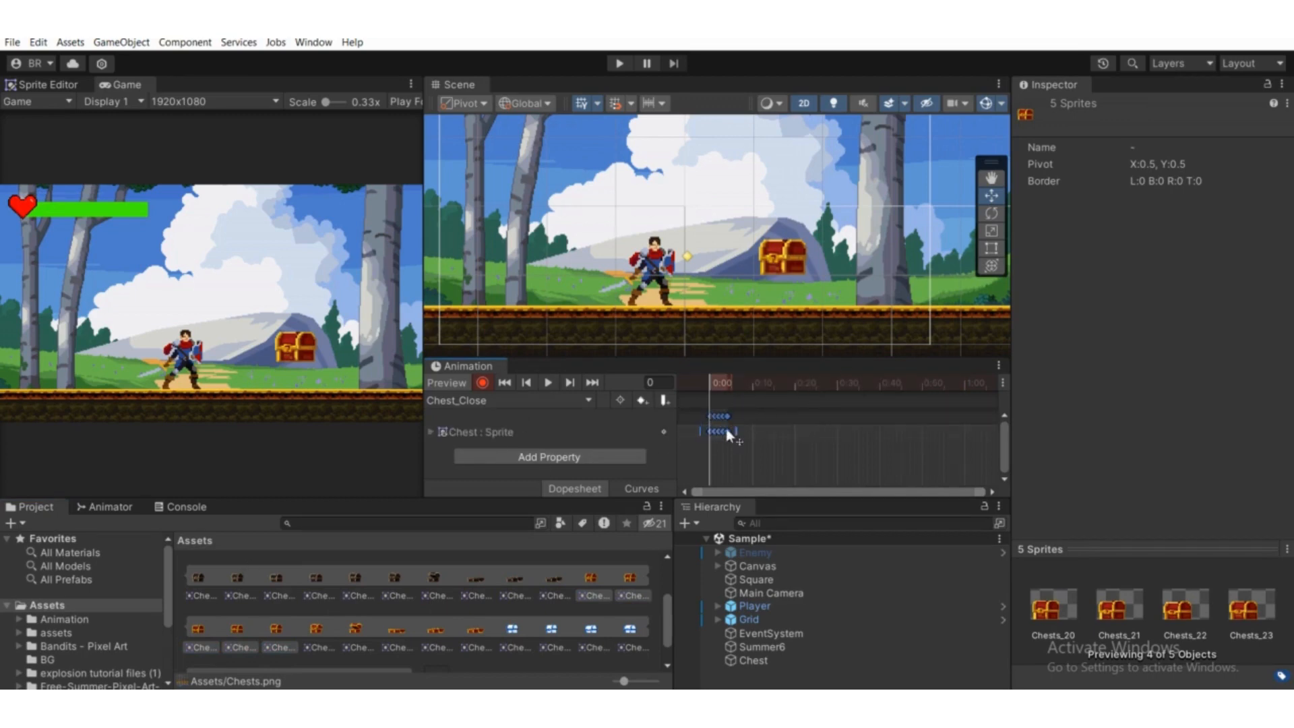
- Stretch the Chest_Close sprite keyframes evenly so that the last one falls at 0:30
{"action": "left_click", "coordinate": [546, 382]}
{"action": "left_click_drag", "start_coordinate": [733, 380], "coordinate": [698, 382]}
{"action": "left_click_drag", "start_coordinate": [736, 432], "coordinate": [852, 436]}
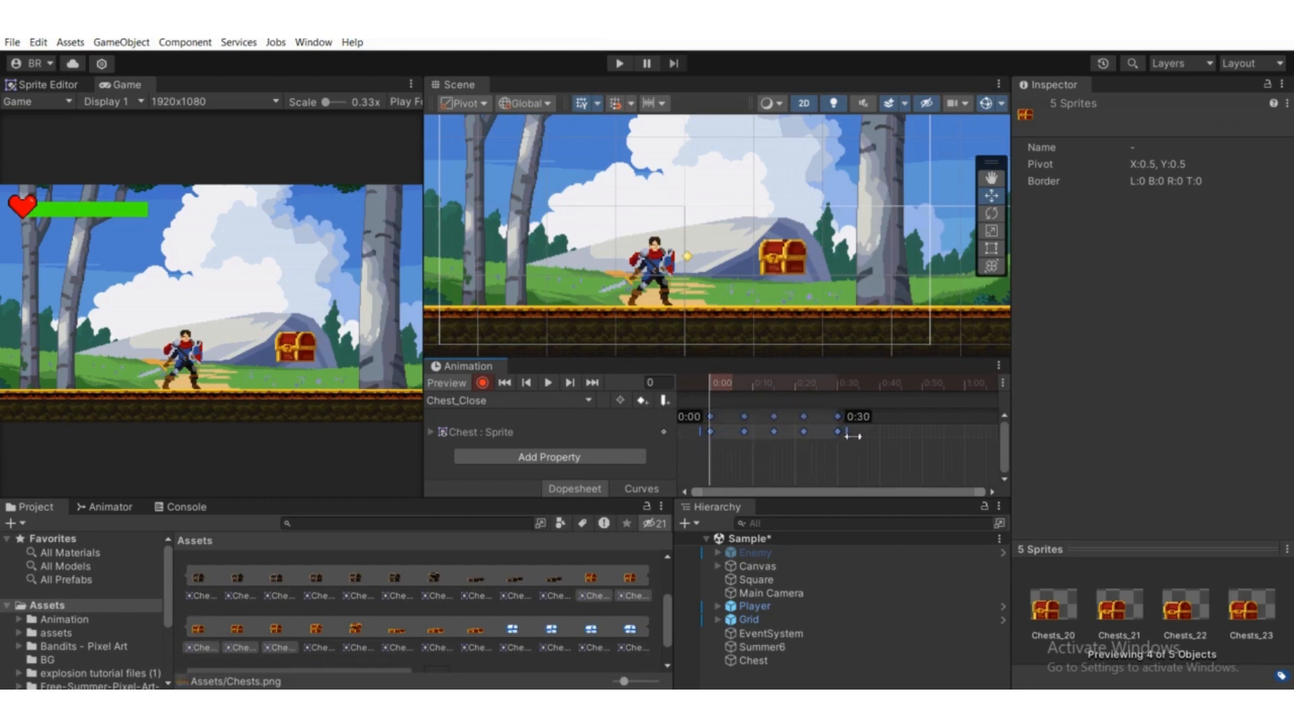
- Play the Chest_Close animation to check its speed on the chest, and return to frame 0
{"action": "left_click", "coordinate": [550, 383]}
{"action": "scroll", "coordinate": [797, 290], "scroll_direction": "down", "scroll_amount": 1}
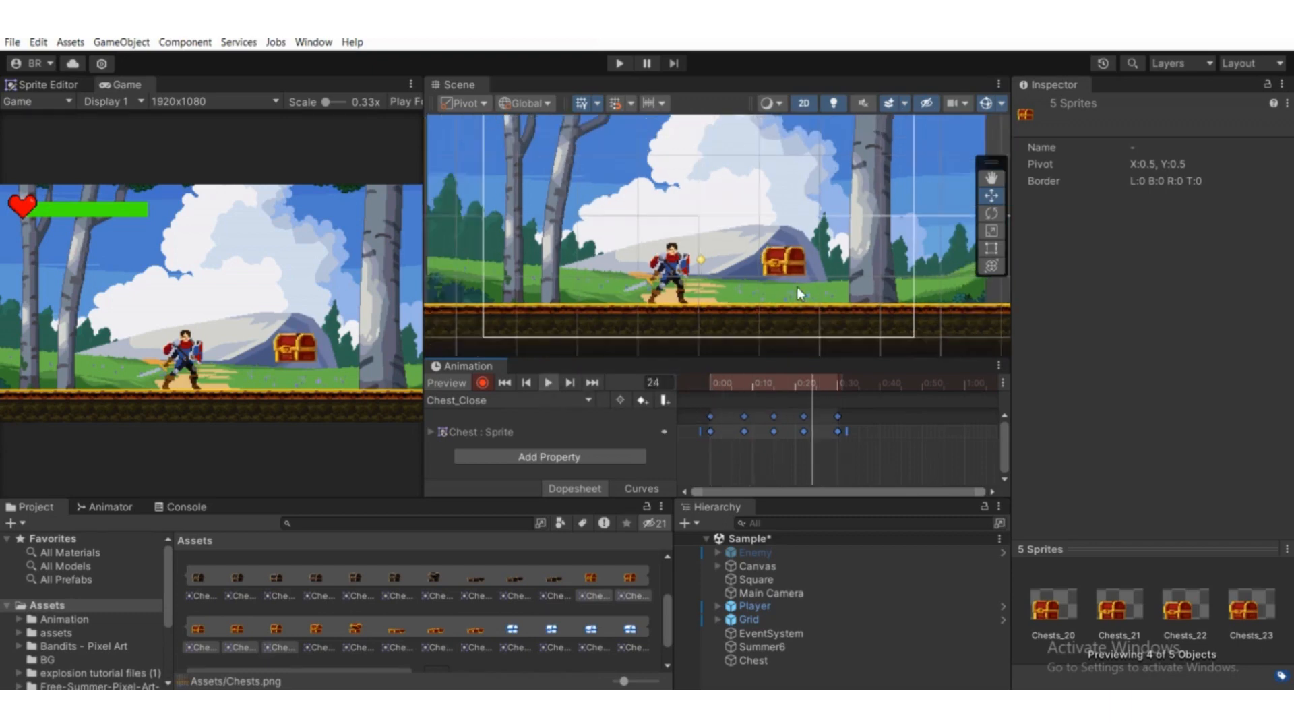
{"action": "scroll", "coordinate": [796, 291], "scroll_direction": "up", "scroll_amount": 2}
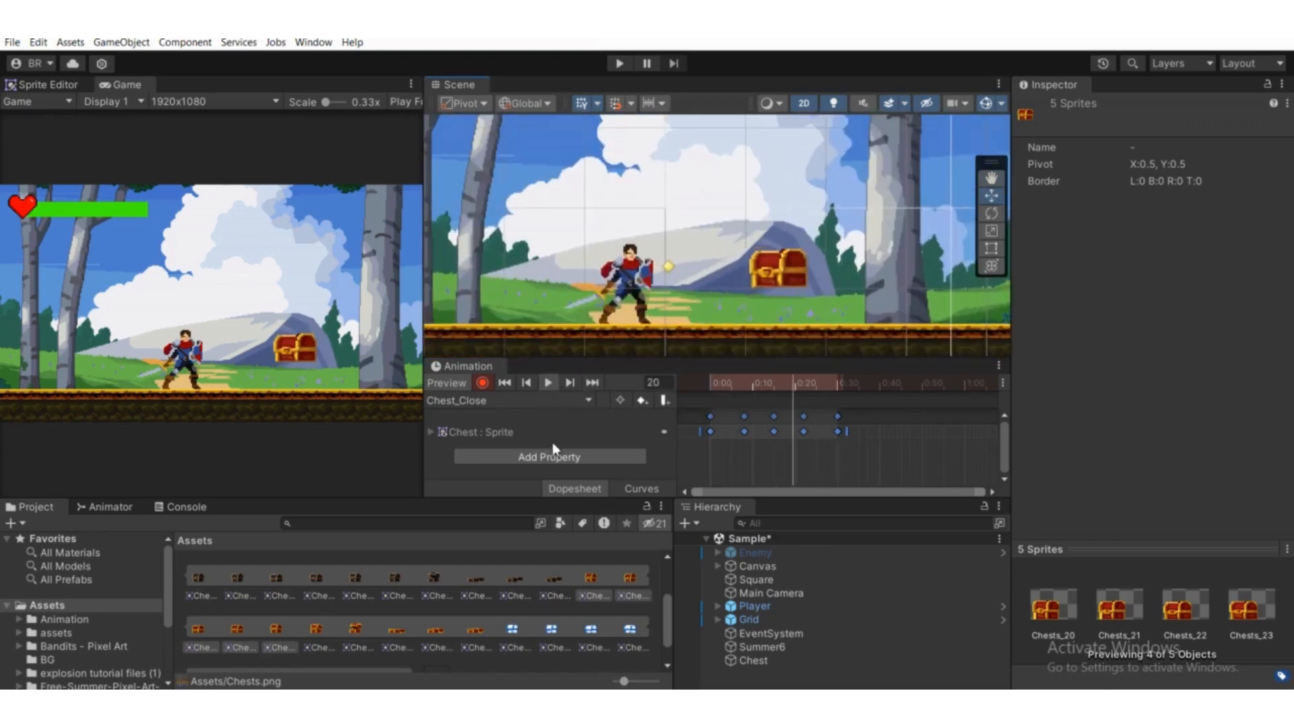
{"action": "left_click_drag", "start_coordinate": [729, 382], "coordinate": [710, 383]}
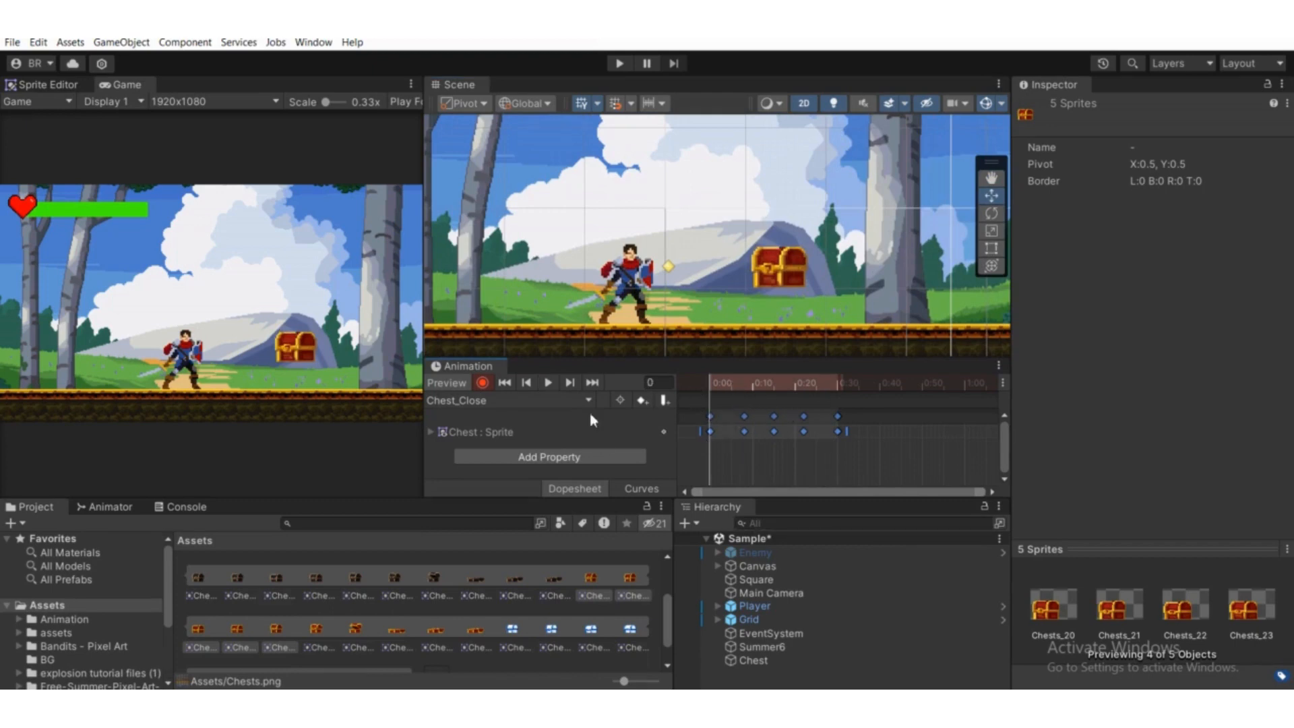
- Create another animation clip for the Chest object and save it as Chest_Open in the Chest_Animation folder
{"action": "left_click", "coordinate": [750, 660]}
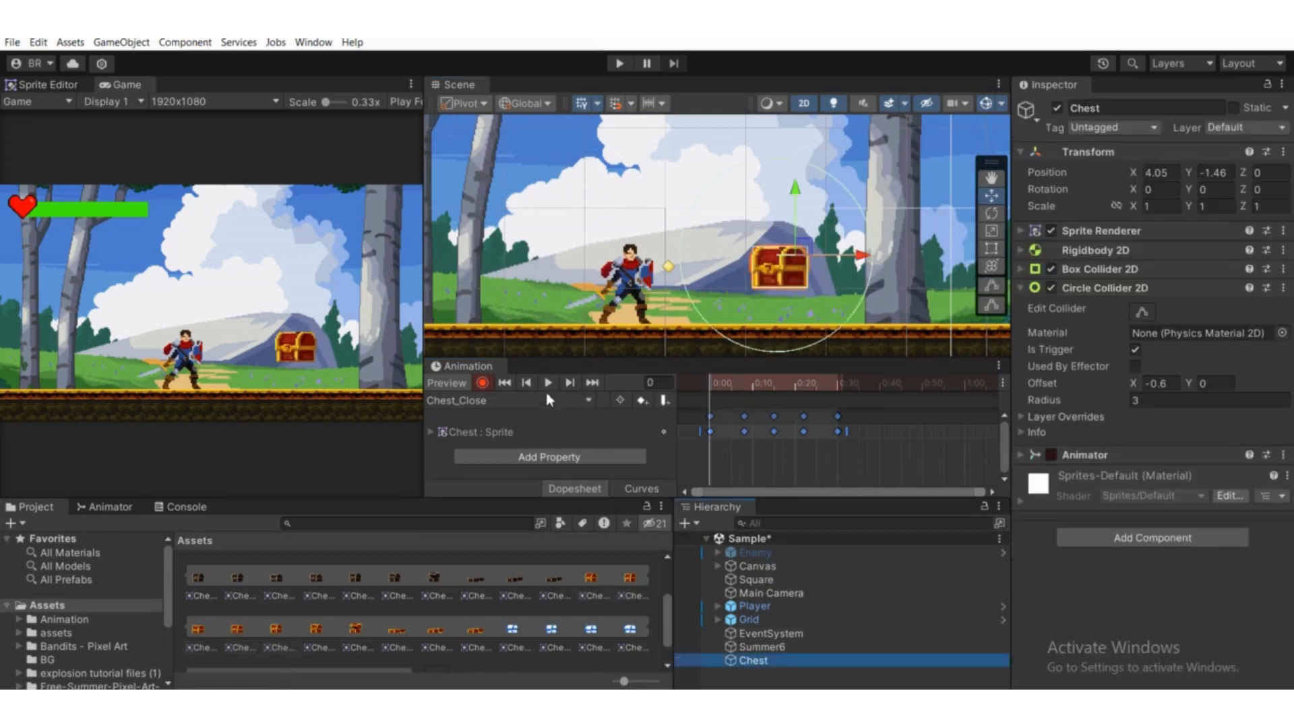
{"action": "left_click", "coordinate": [543, 391]}
{"action": "left_click", "coordinate": [545, 402]}
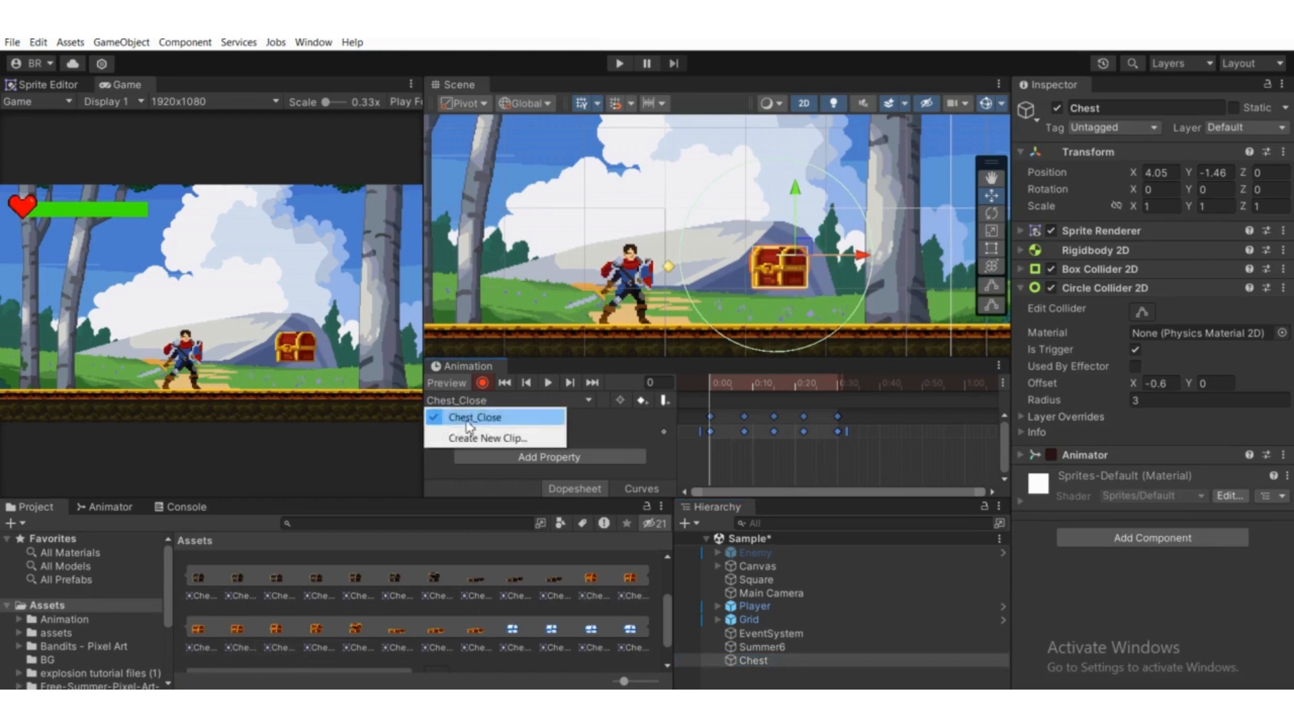
{"action": "left_click", "coordinate": [472, 436]}
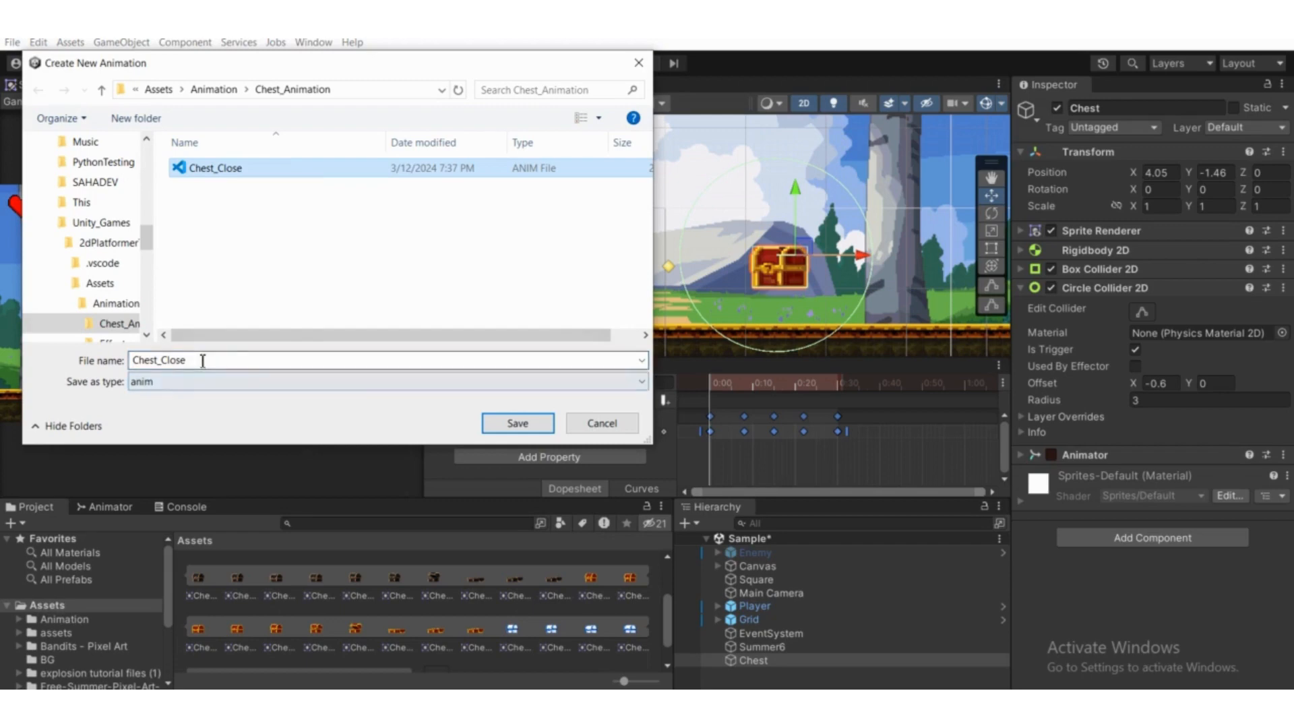
{"action": "left_click", "coordinate": [237, 364]}
{"action": "left_click", "coordinate": [230, 362]}
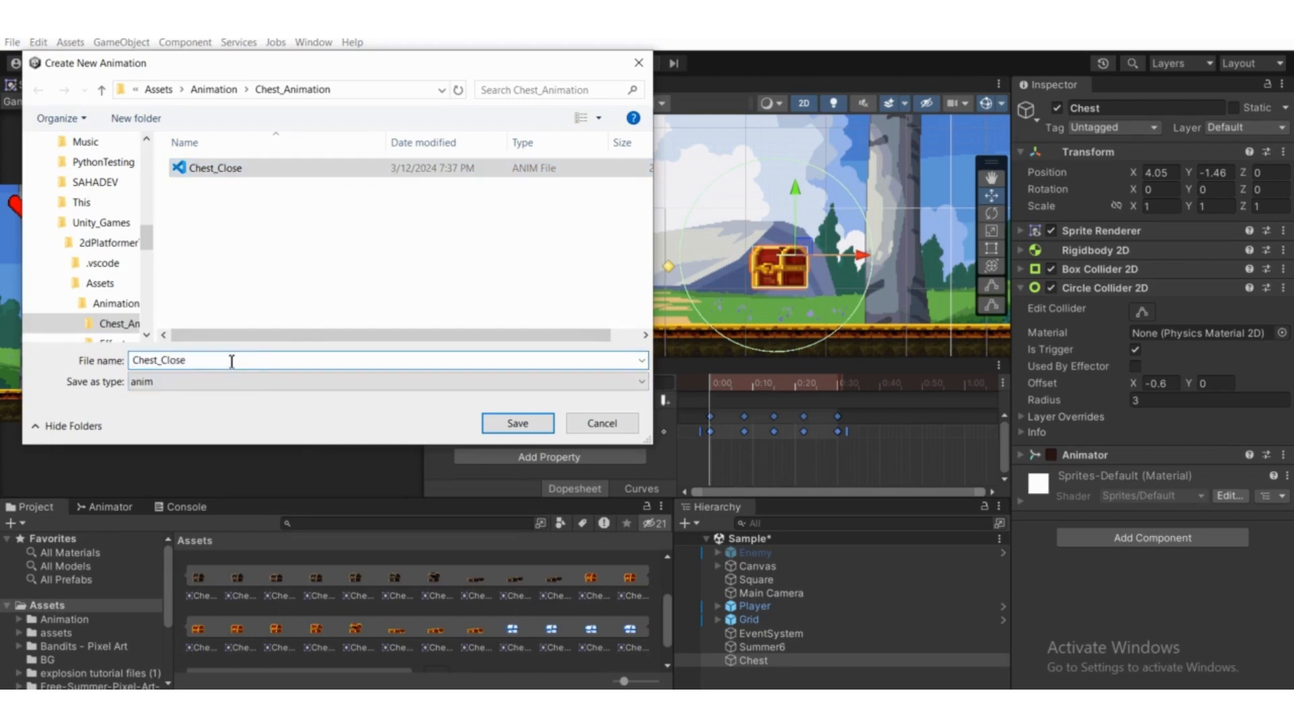
{"action": "key", "text": "BackSpace"}
{"action": "key", "text": "BackSpace"}
{"action": "key", "text": "BackSpace"}
{"action": "key", "text": "BackSpace"}
{"action": "key", "text": "BackSpace"}
{"action": "type", "text": "Open"}
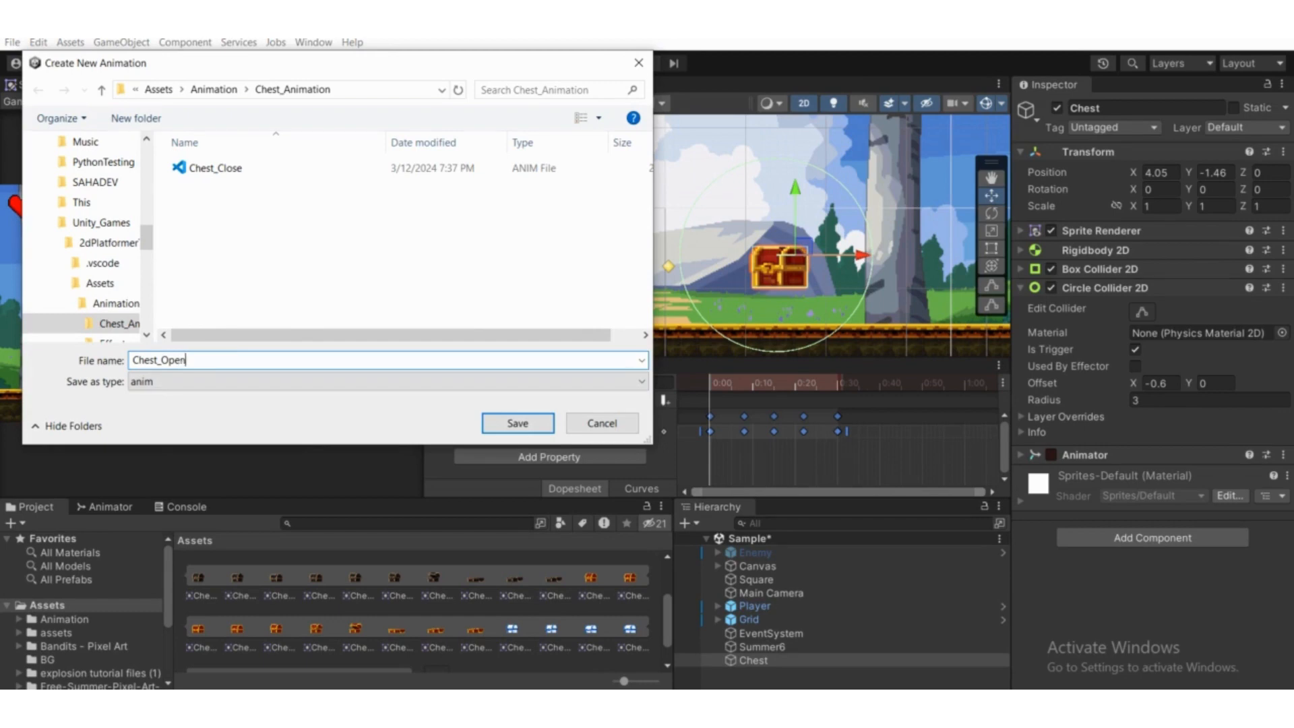
{"action": "key", "text": "Return"}
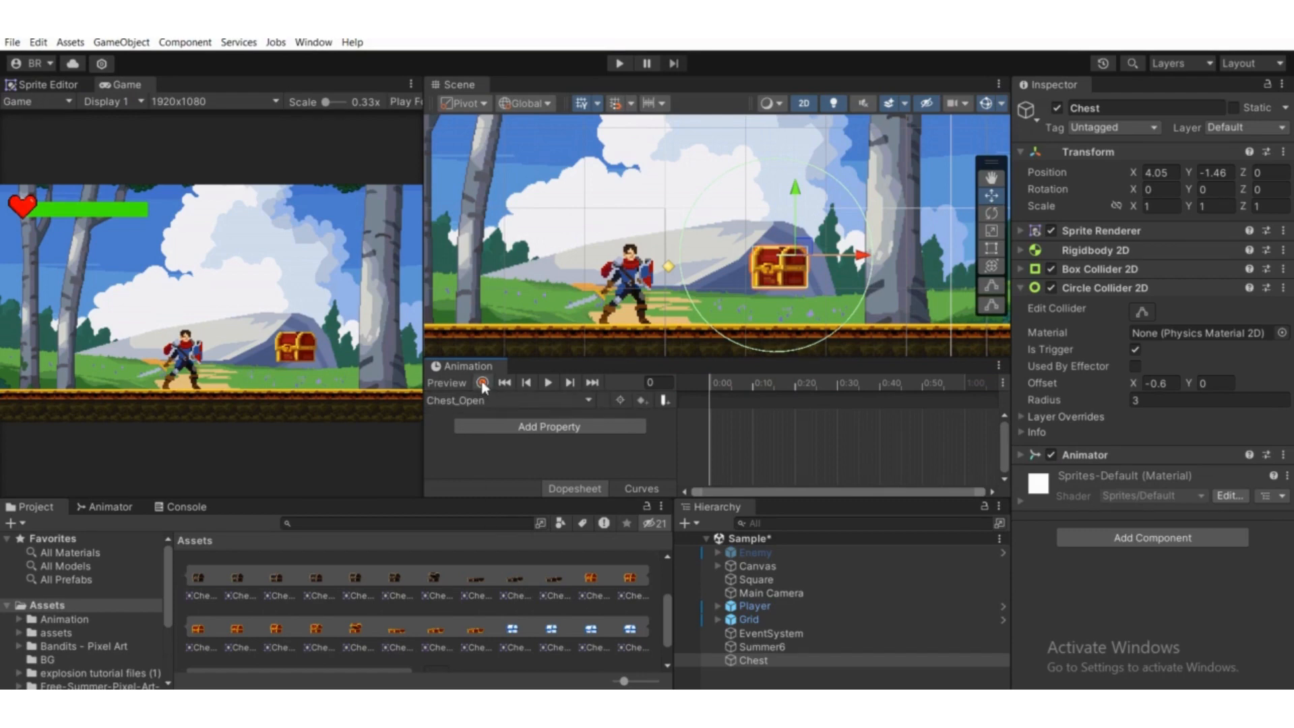
- Turn on recording for Chest_Open and add five consecutive chest sprites, starting with Chests_25, as keyframes from the timeline's start
{"action": "left_click", "coordinate": [482, 383]}
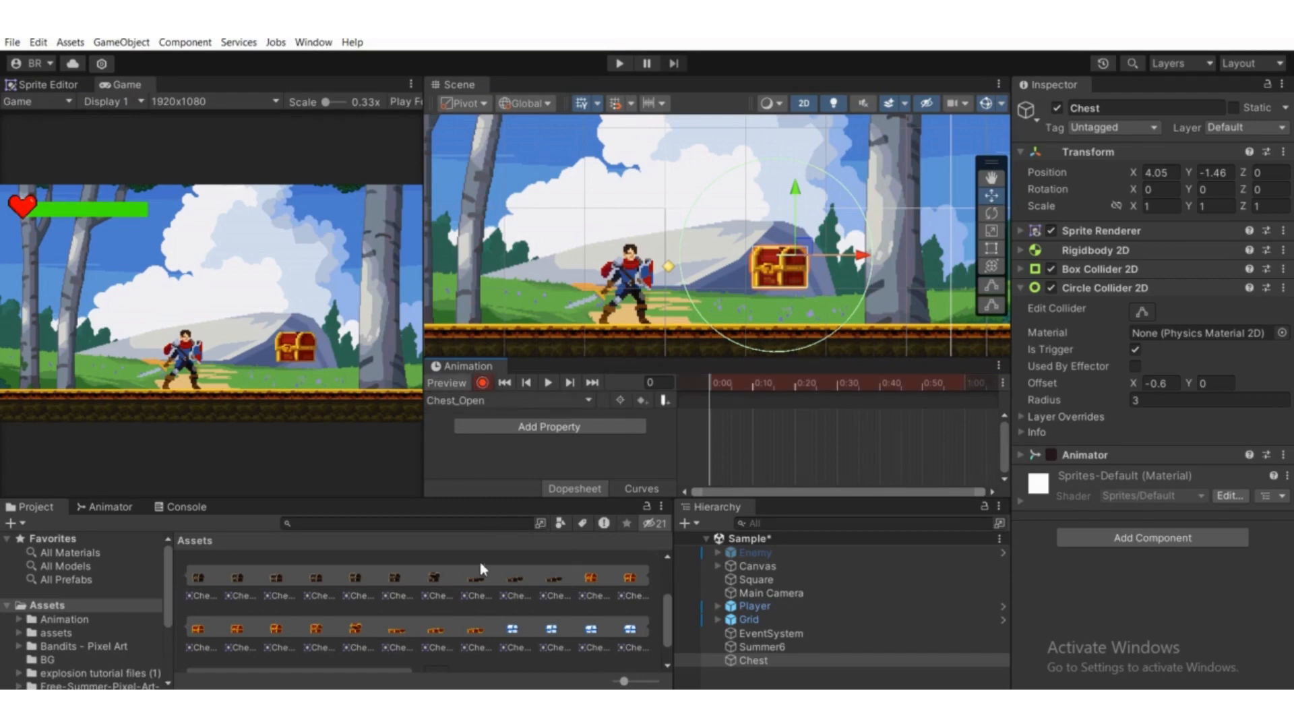
{"action": "left_click", "coordinate": [314, 633]}
{"action": "left_click", "coordinate": [471, 637], "text": "shift"}
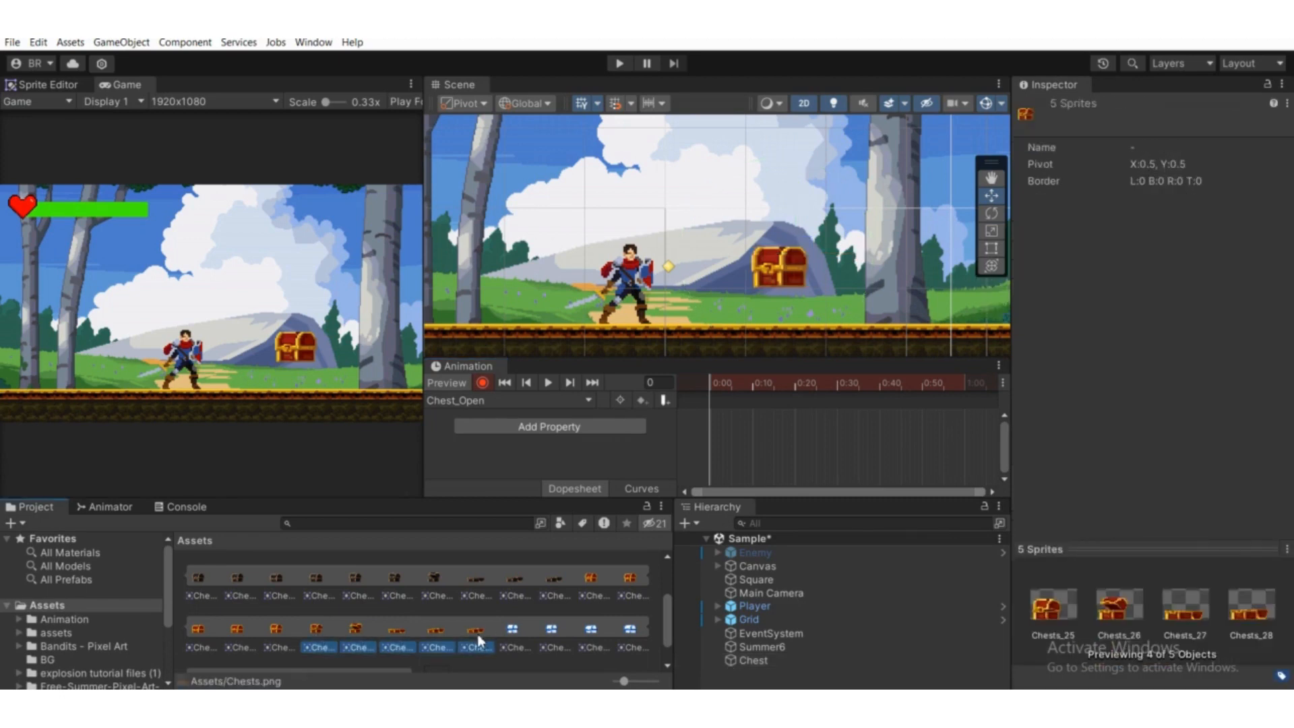
{"action": "left_click_drag", "start_coordinate": [478, 641], "coordinate": [775, 452]}
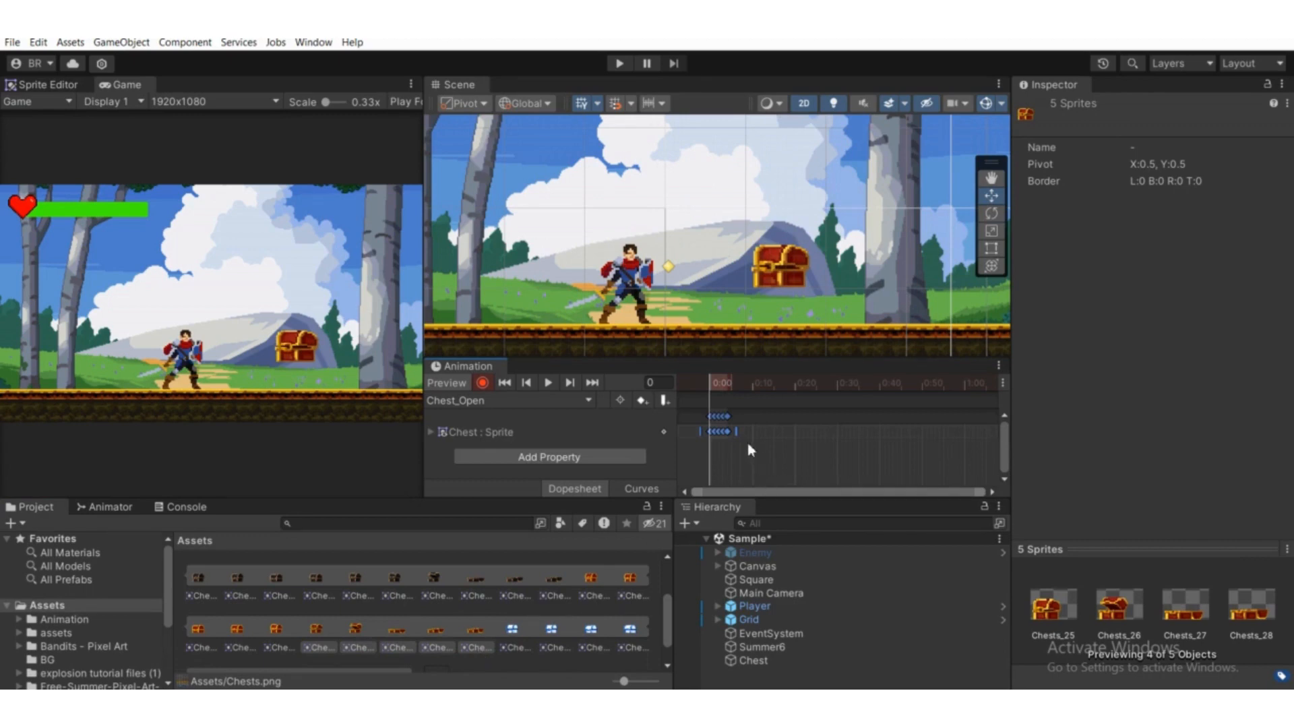
- Stretch the Chest_Open sprite keyframes evenly so that the last one falls at 0:30, playing the clip to check its speed
{"action": "left_click", "coordinate": [549, 382]}
{"action": "left_click_drag", "start_coordinate": [736, 432], "coordinate": [852, 438]}
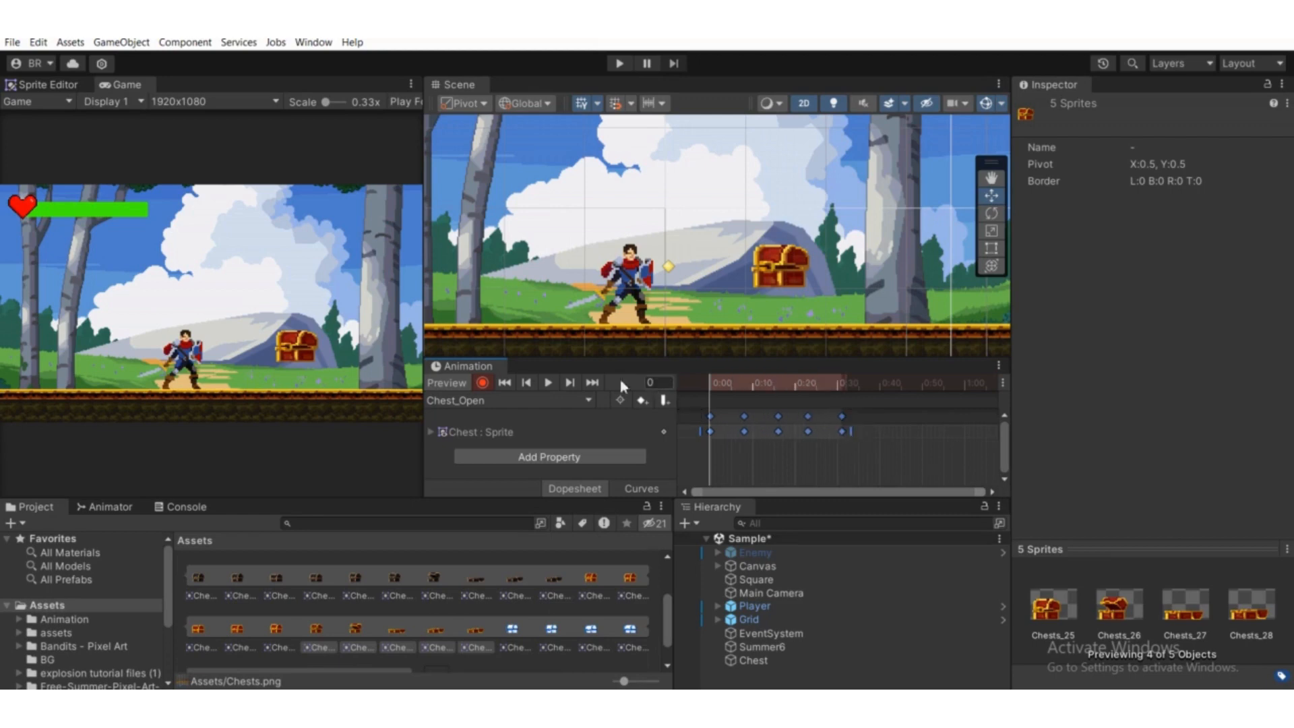
{"action": "left_click", "coordinate": [554, 384]}
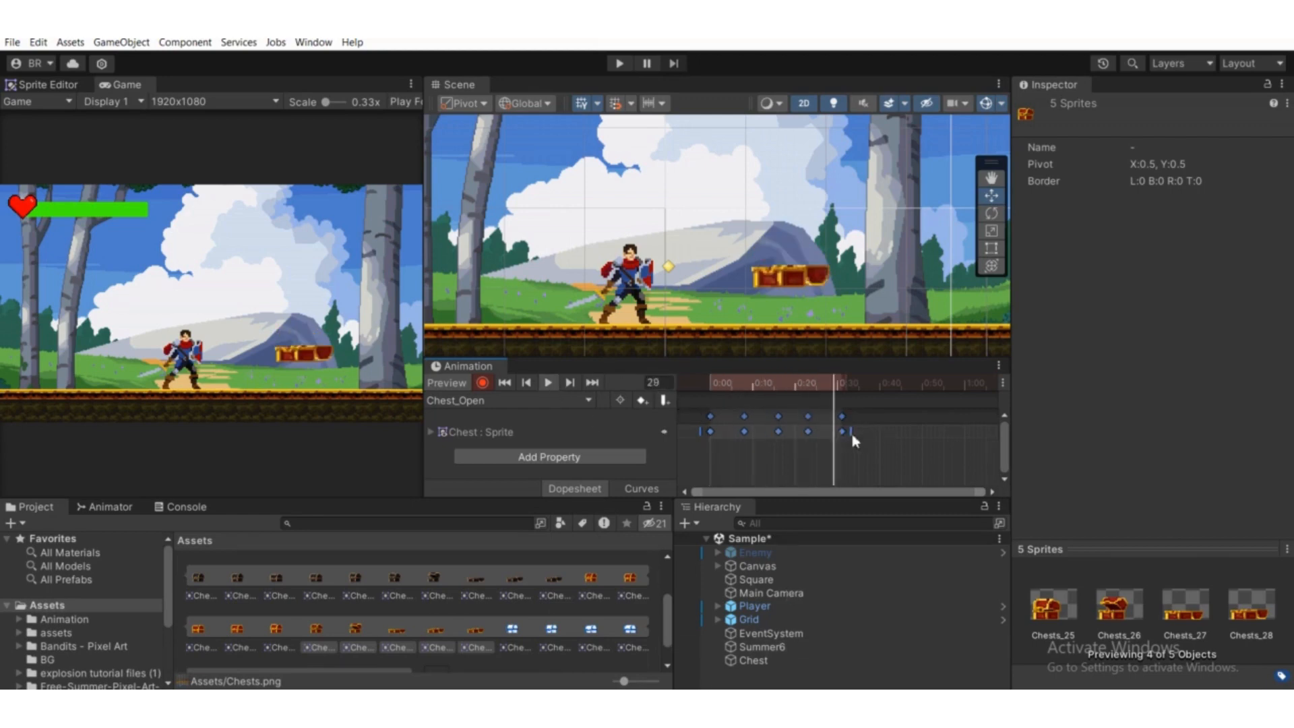
{"action": "left_click_drag", "start_coordinate": [850, 434], "coordinate": [847, 435]}
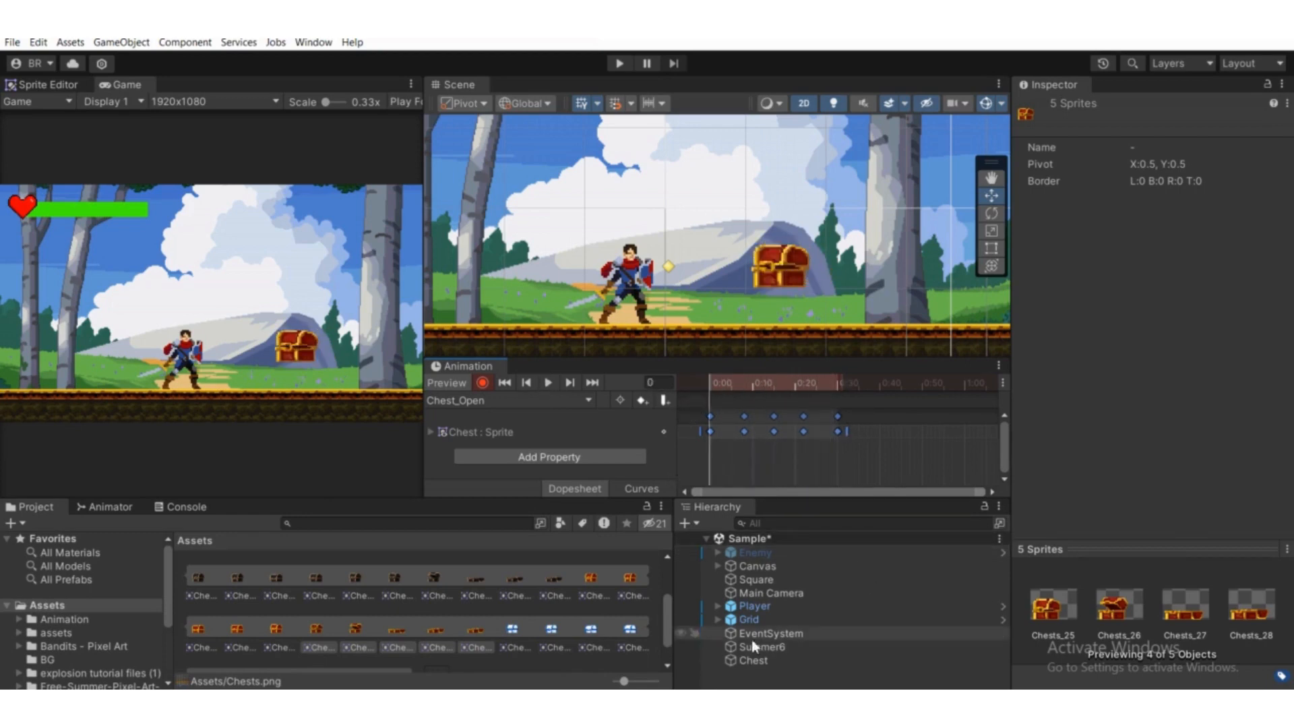
- Clear the object selection and dock the Animation window in the same group as the Project, Animator and Console windows
{"action": "left_click", "coordinate": [752, 660]}
{"action": "left_click", "coordinate": [754, 673]}
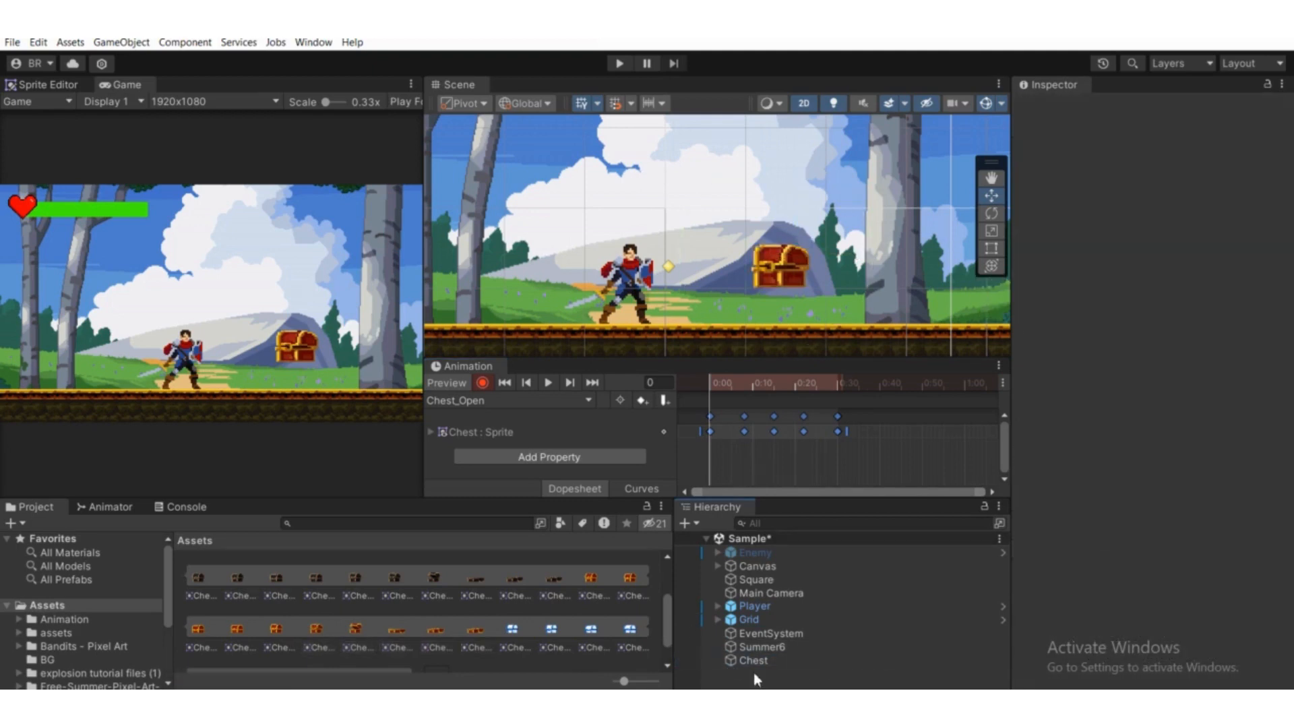
{"action": "left_click_drag", "start_coordinate": [481, 366], "coordinate": [310, 508]}
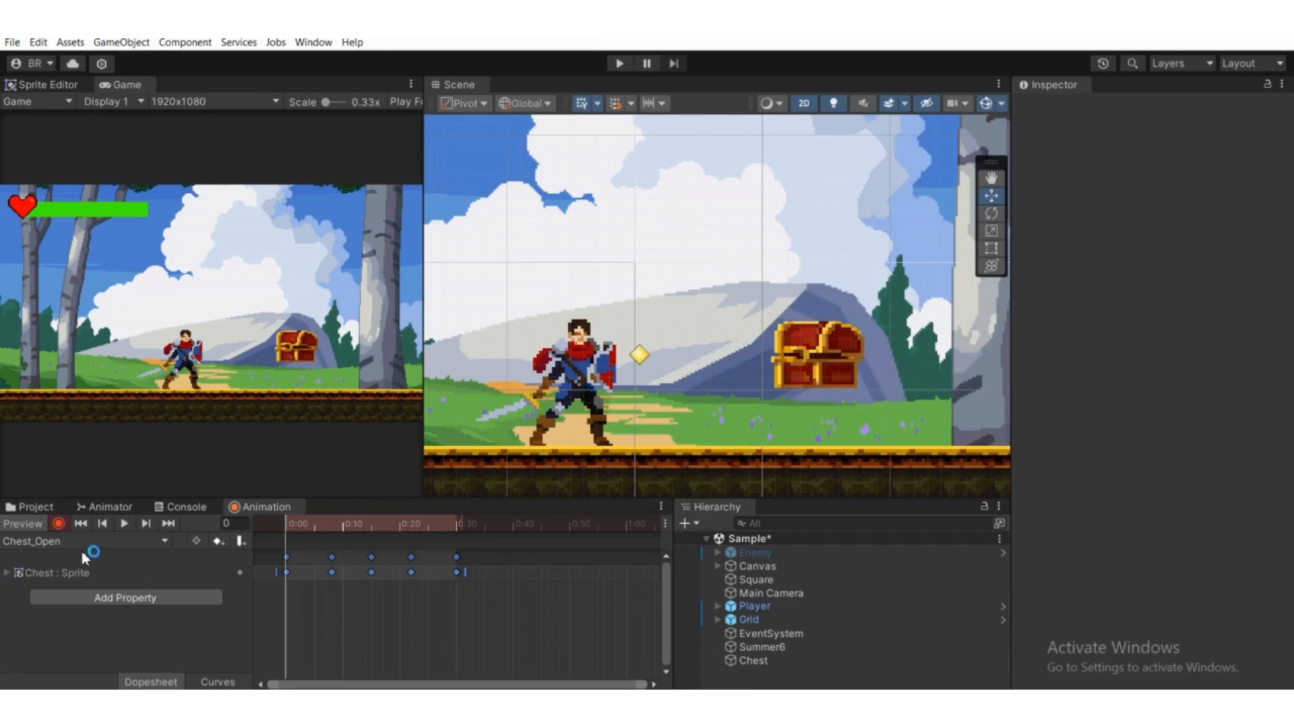
- Show the Chest object's animation state graph in the Animator, with the Chest_Close and Chest_Open states in view
{"action": "left_click", "coordinate": [107, 506]}
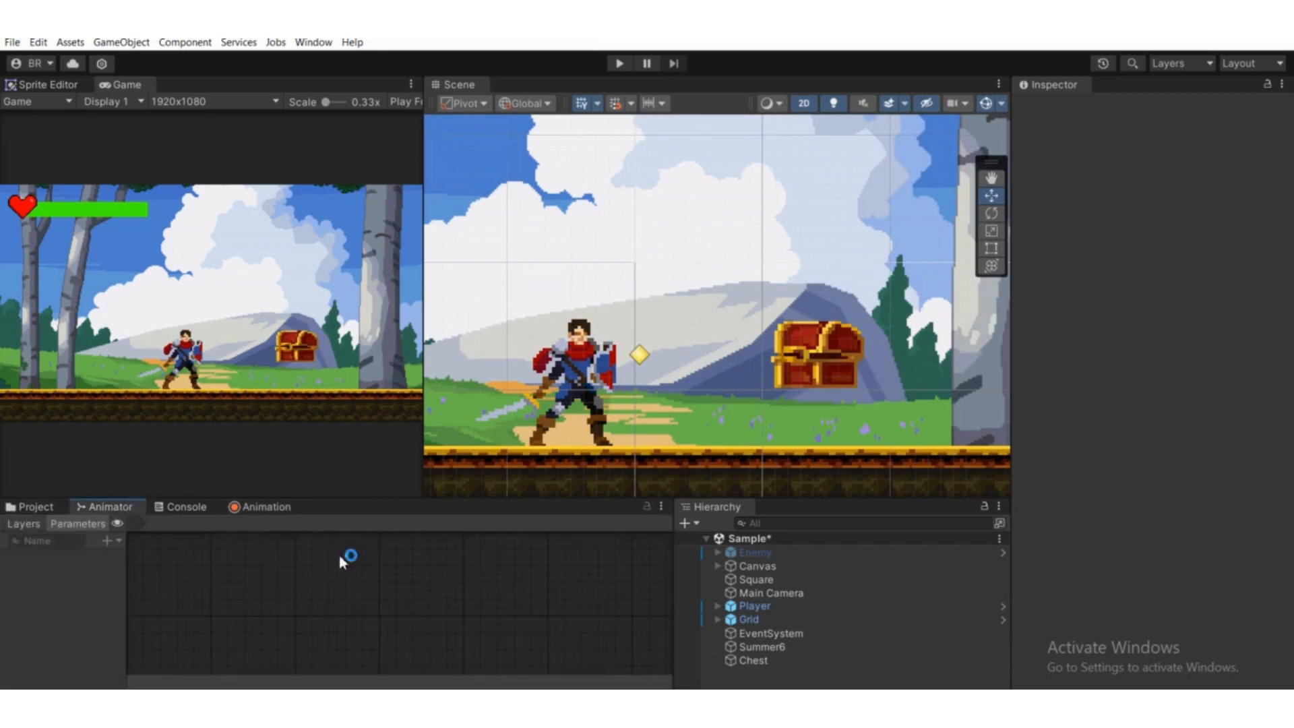
{"action": "left_click", "coordinate": [738, 664]}
{"action": "scroll", "coordinate": [286, 579], "scroll_direction": "up", "scroll_amount": 5}
{"action": "middle_click_drag", "start_coordinate": [250, 580], "coordinate": [317, 614]}
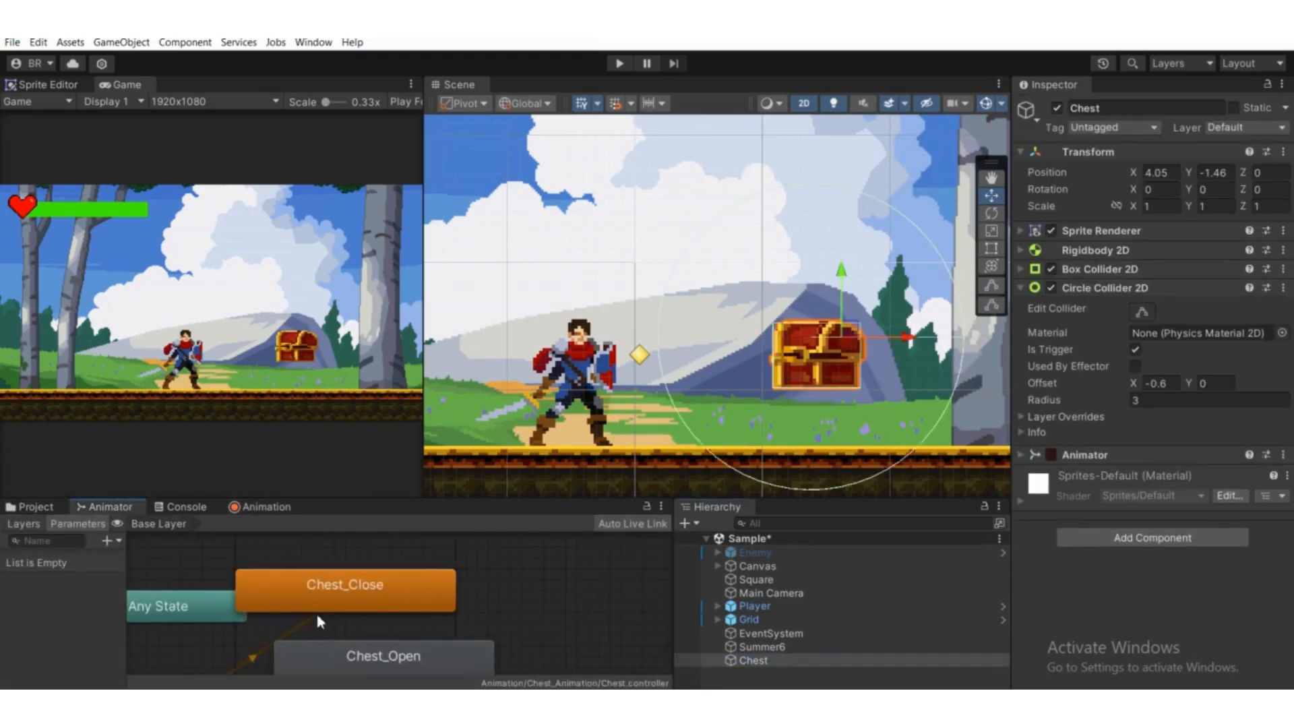
{"action": "scroll", "coordinate": [319, 617], "scroll_direction": "down", "scroll_amount": 3}
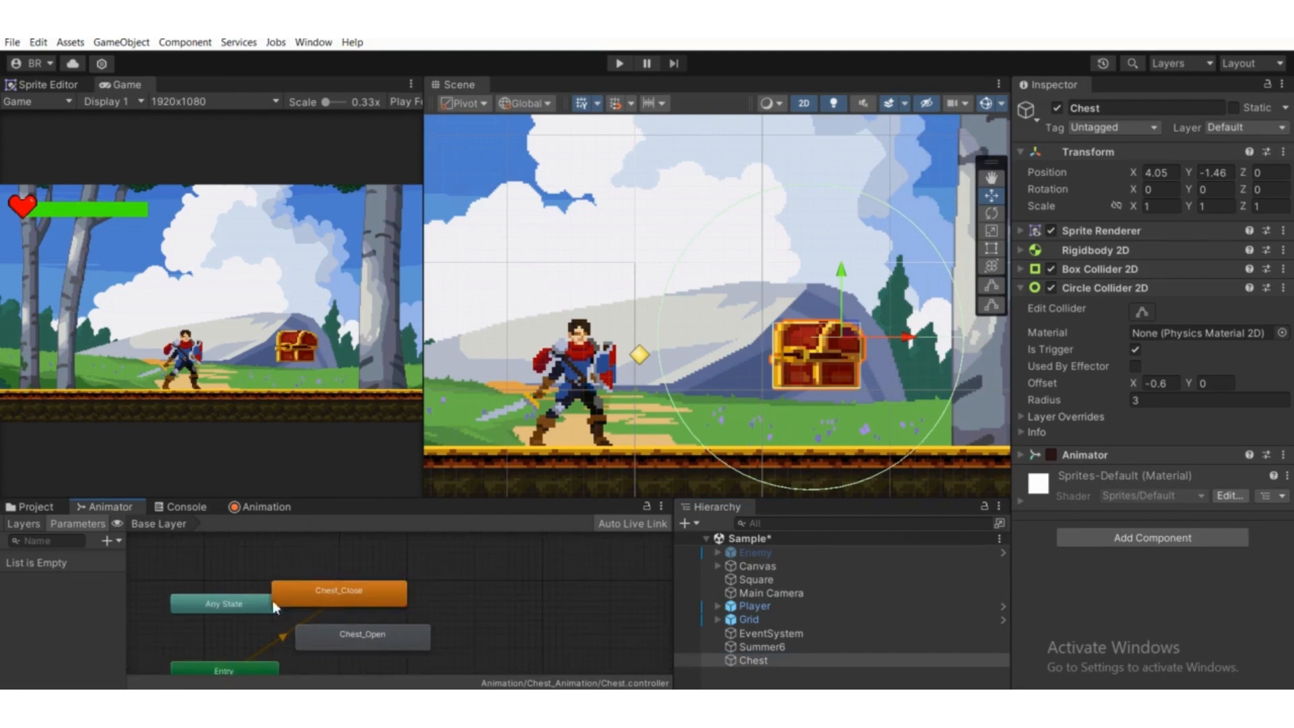
- Rearrange the chest's state graph with Any State above Entry, Chest_Open beside Entry and Chest_Close below Chest_Open
{"action": "left_click_drag", "start_coordinate": [257, 668], "coordinate": [271, 555]}
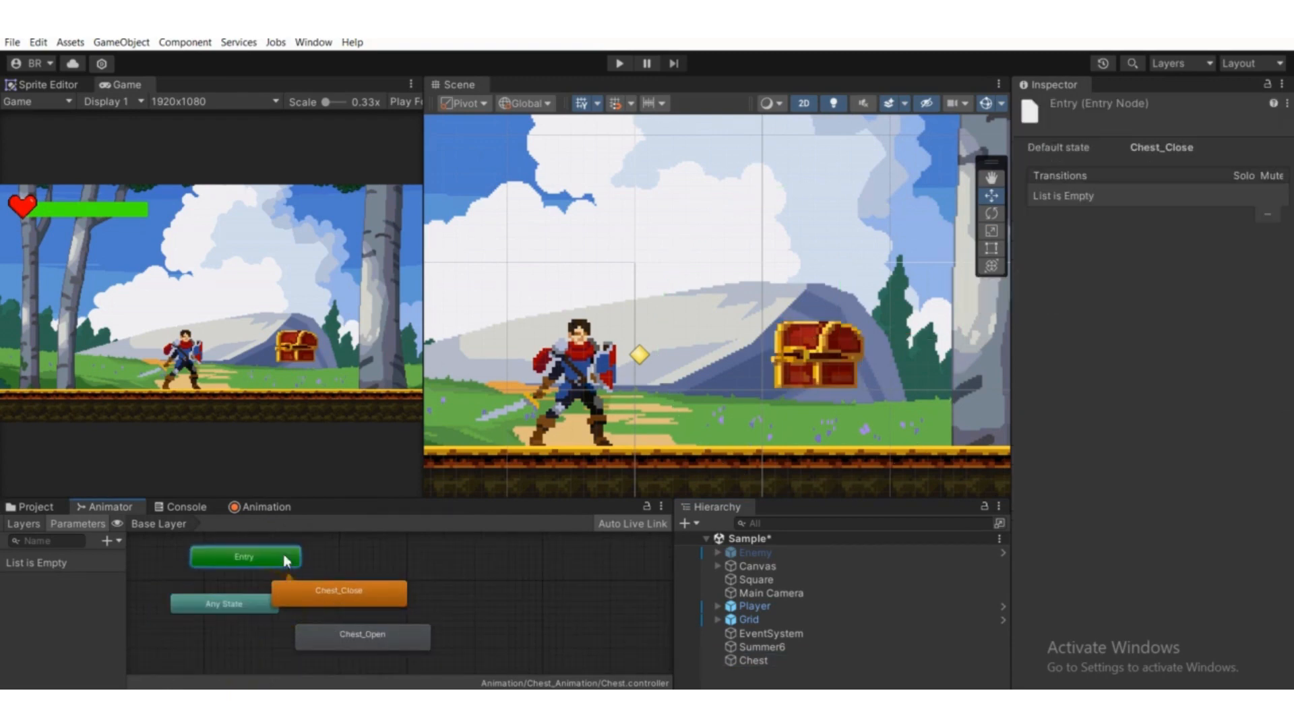
{"action": "left_click_drag", "start_coordinate": [330, 597], "coordinate": [399, 585]}
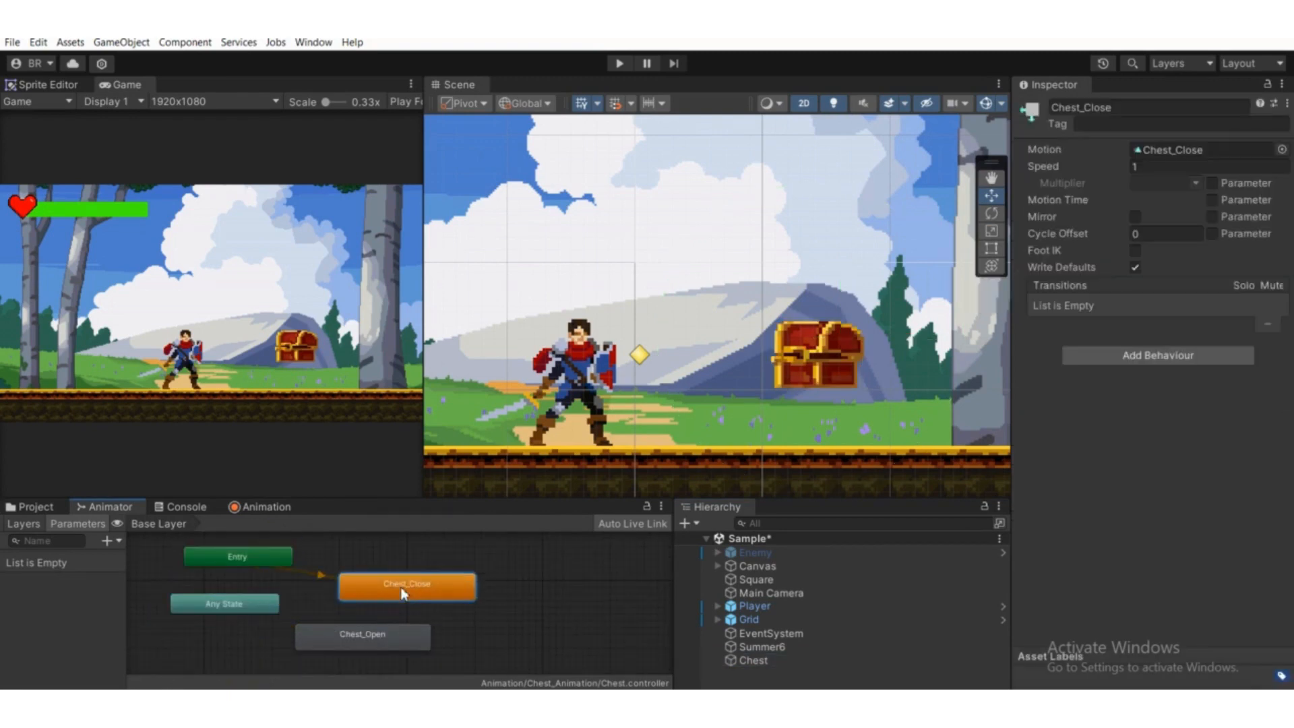
{"action": "right_click", "coordinate": [385, 640]}
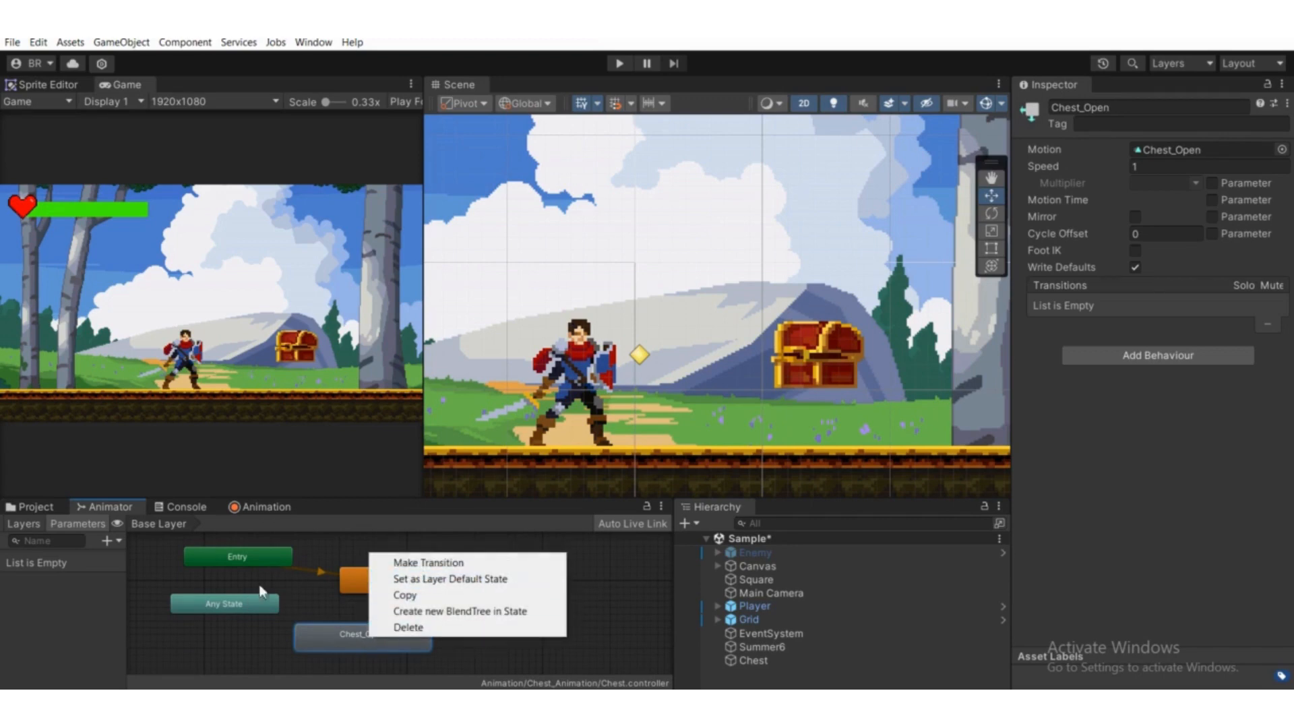
{"action": "left_click", "coordinate": [311, 591]}
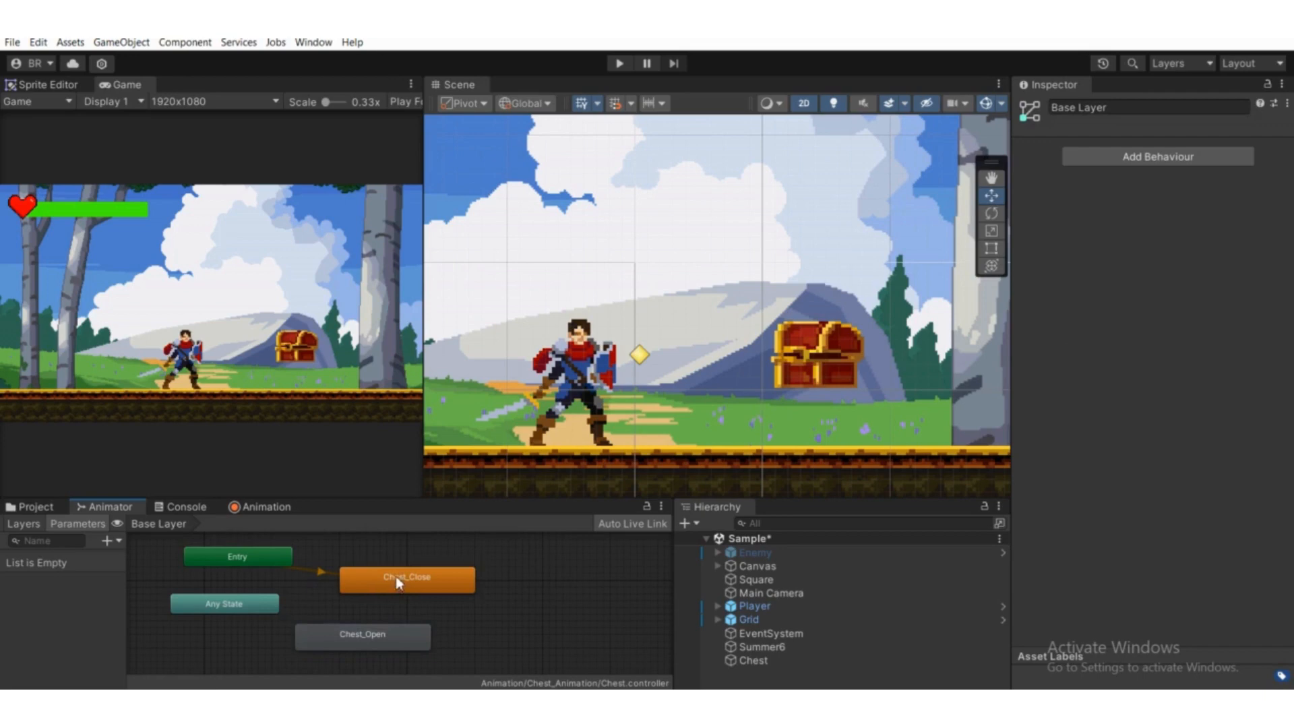
{"action": "scroll", "coordinate": [395, 576], "scroll_direction": "down", "scroll_amount": 2}
{"action": "left_click_drag", "start_coordinate": [374, 625], "coordinate": [463, 527]}
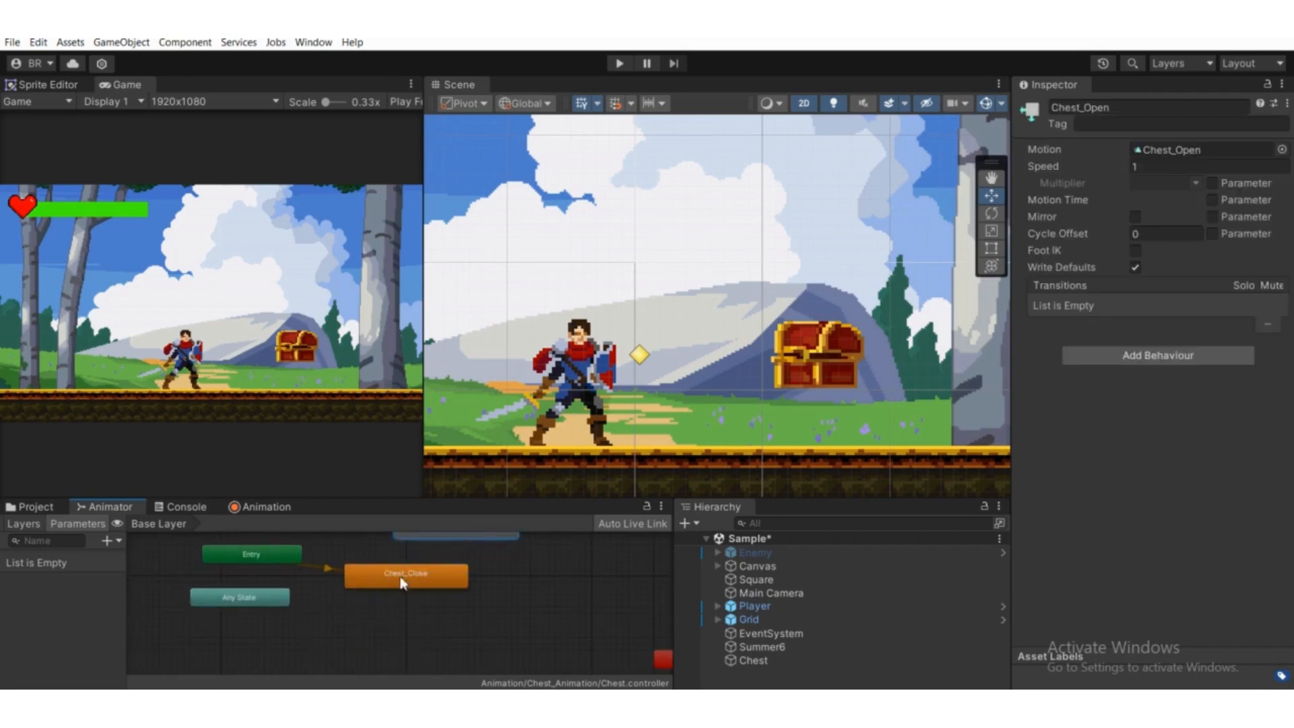
{"action": "left_click_drag", "start_coordinate": [402, 584], "coordinate": [418, 626]}
{"action": "middle_click_drag", "start_coordinate": [433, 580], "coordinate": [384, 623]}
{"action": "left_click_drag", "start_coordinate": [396, 577], "coordinate": [375, 604]}
{"action": "left_click_drag", "start_coordinate": [190, 638], "coordinate": [256, 550]}
{"action": "scroll", "coordinate": [264, 572], "scroll_direction": "down", "scroll_amount": 3}
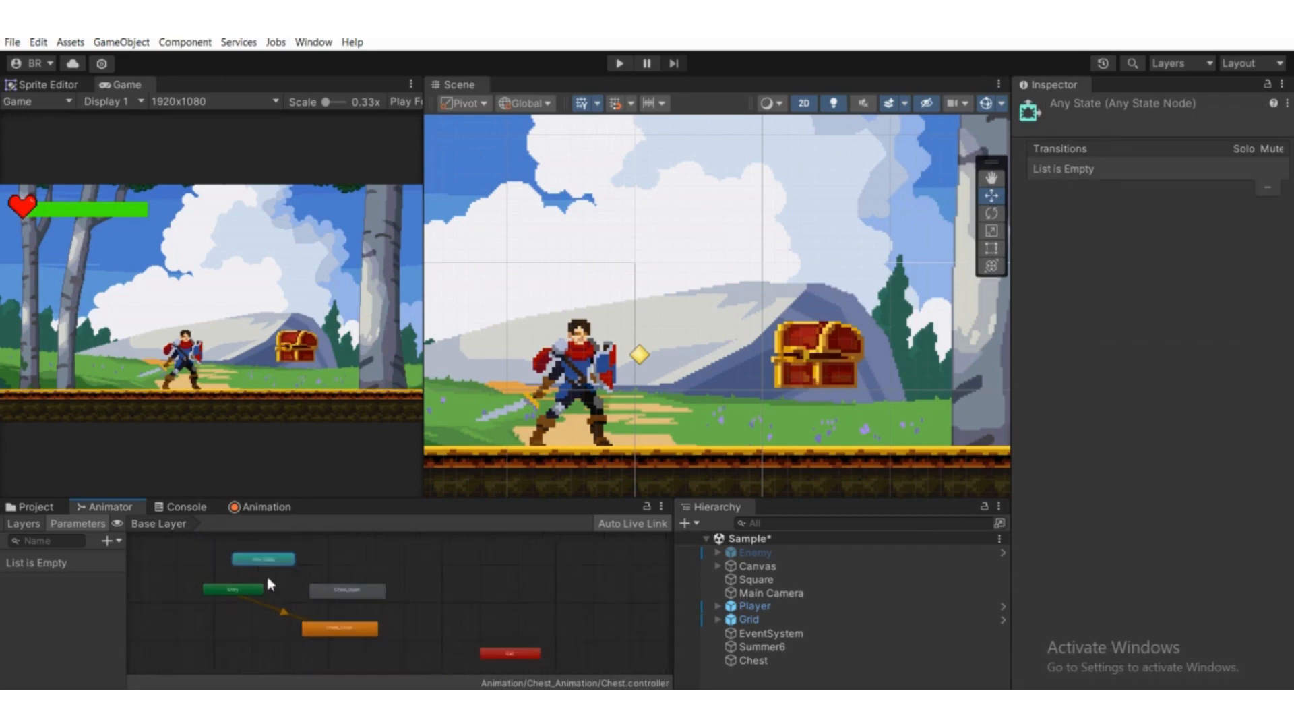
{"action": "scroll", "coordinate": [266, 572], "scroll_direction": "up", "scroll_amount": 1}
{"action": "left_click_drag", "start_coordinate": [247, 597], "coordinate": [259, 600]}
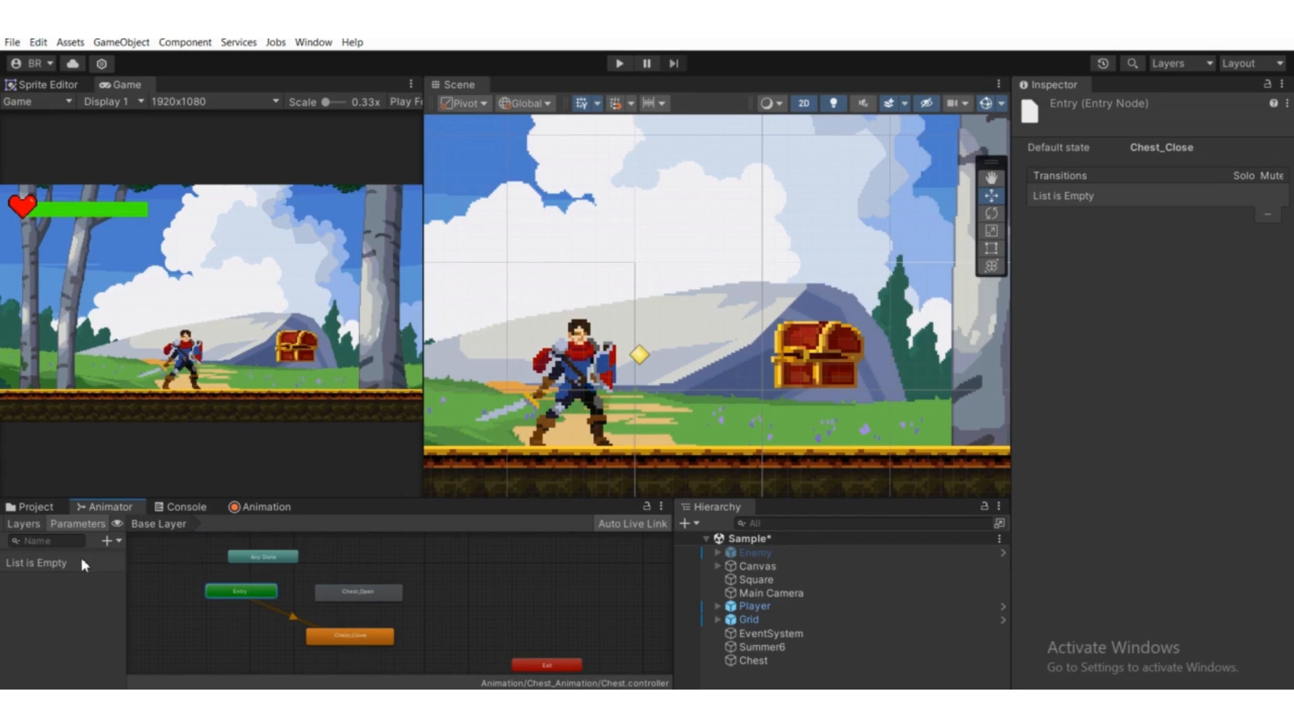
- Add a Bool parameter named Open to the chest's animator controller
{"action": "scroll", "coordinate": [365, 626], "scroll_direction": "up", "scroll_amount": 2}
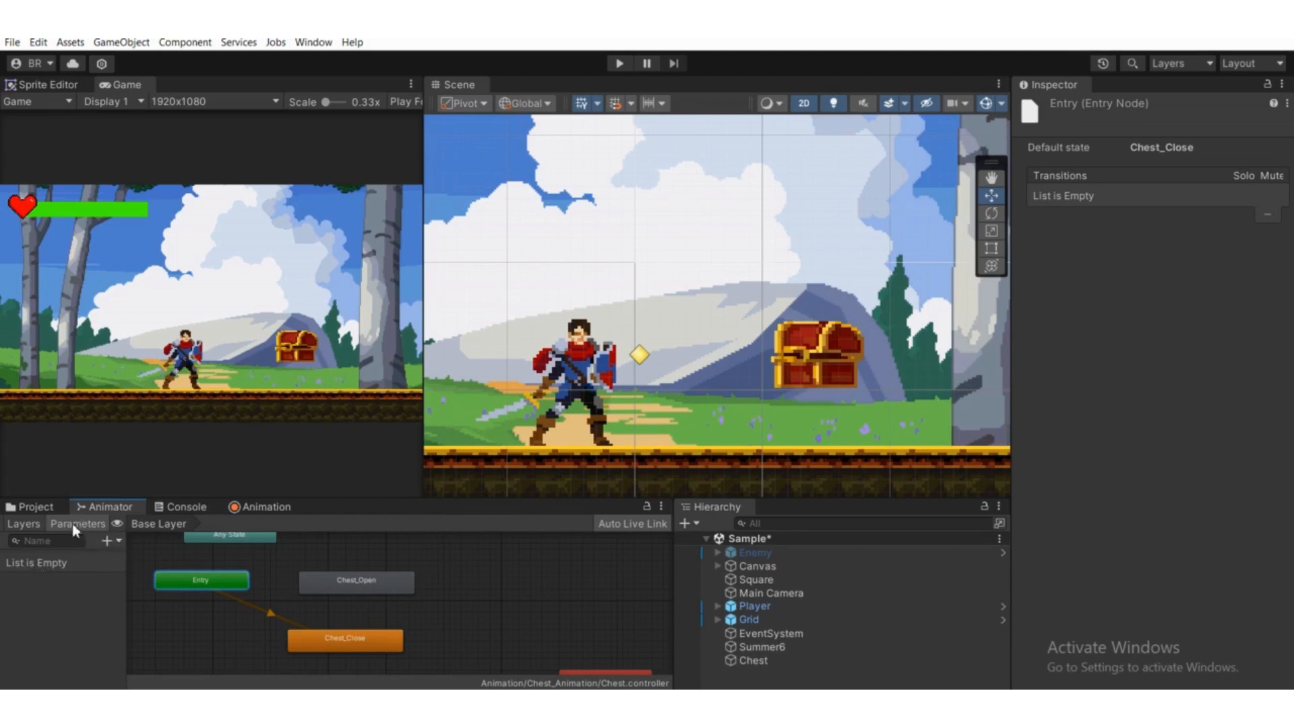
{"action": "left_click", "coordinate": [106, 541]}
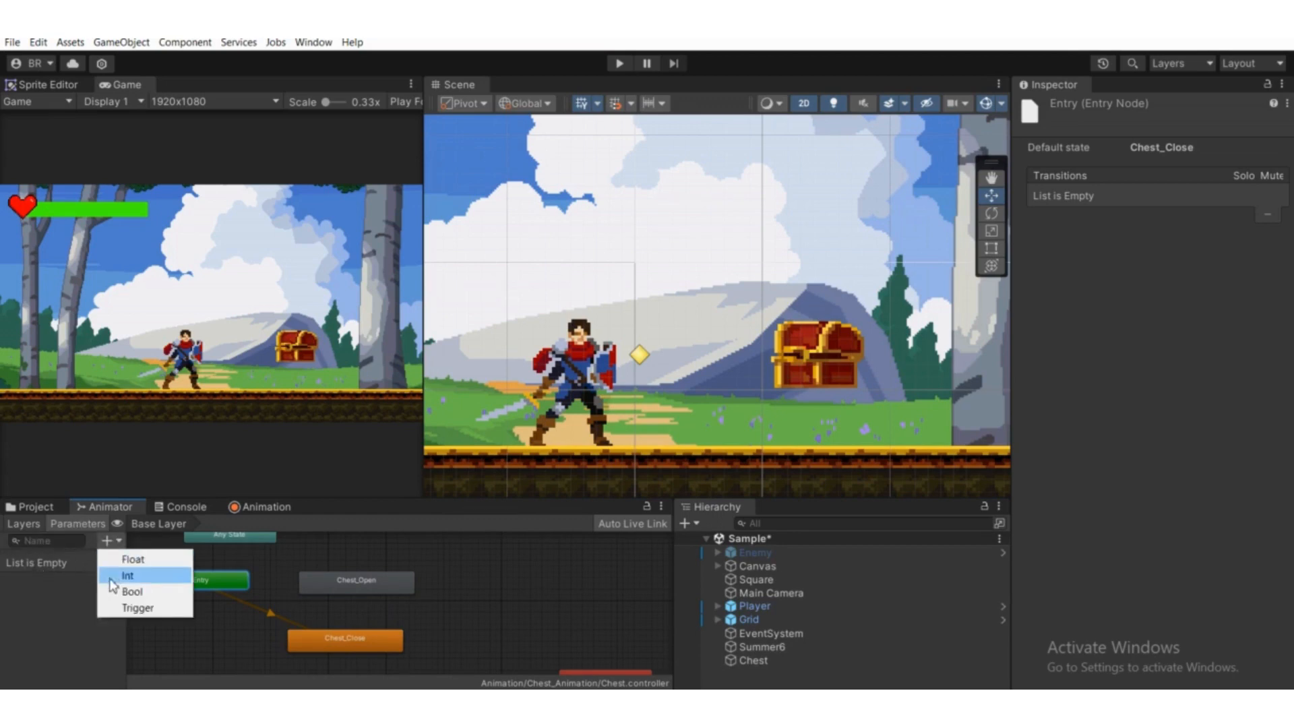
{"action": "left_click", "coordinate": [123, 593]}
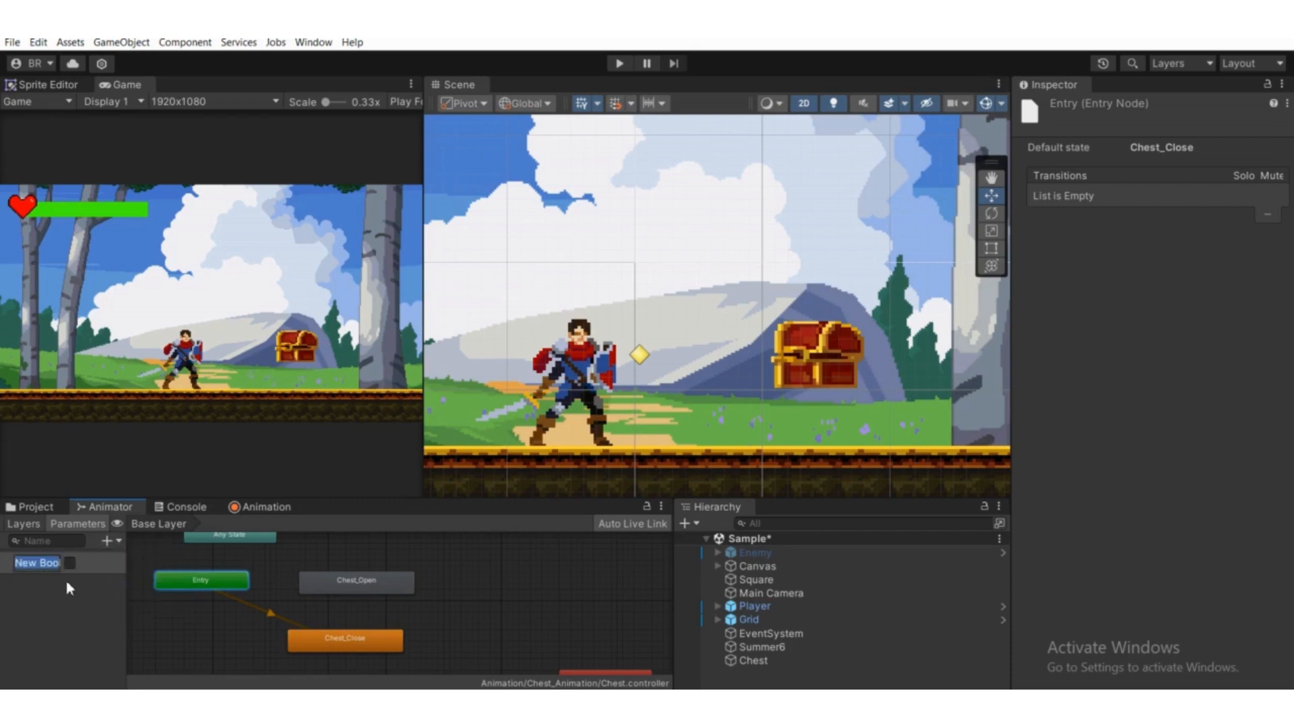
{"action": "type", "text": "Open"}
{"action": "key", "text": "Return"}
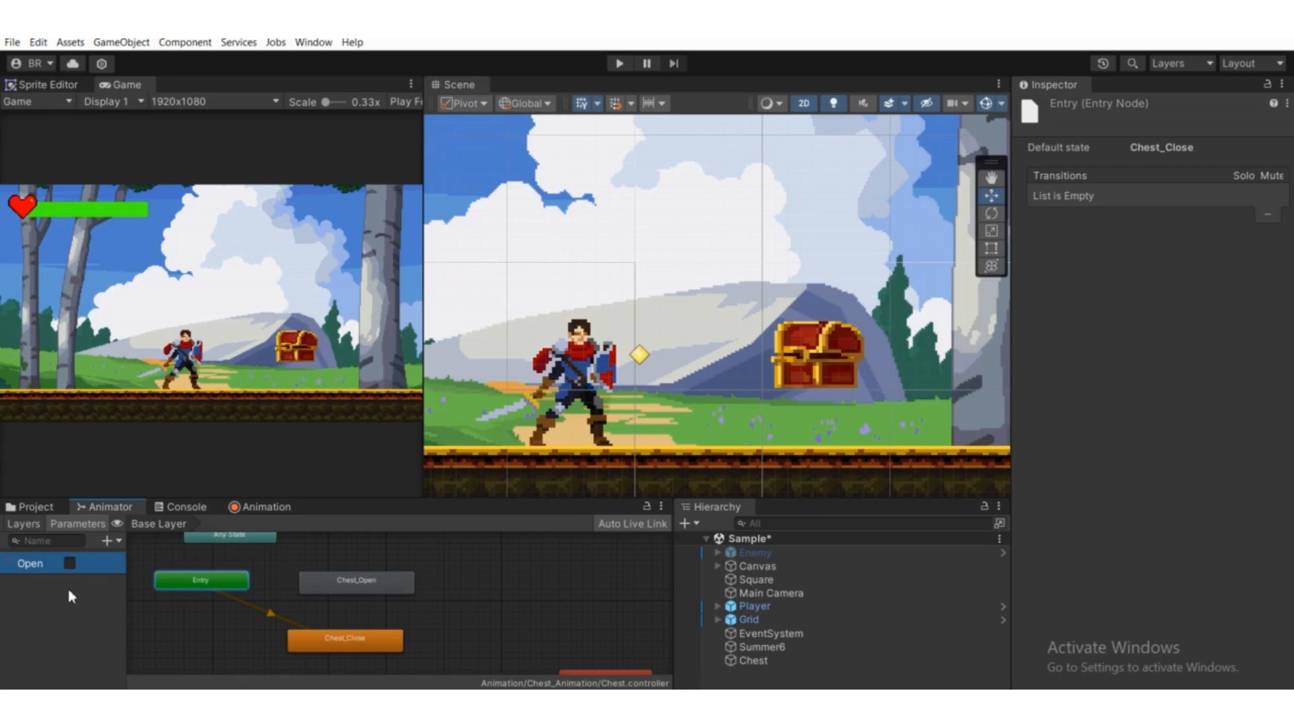
- Focus the scene view on the Chest object and examine its circular trigger zone relative to the player
{"action": "left_click", "coordinate": [359, 646]}
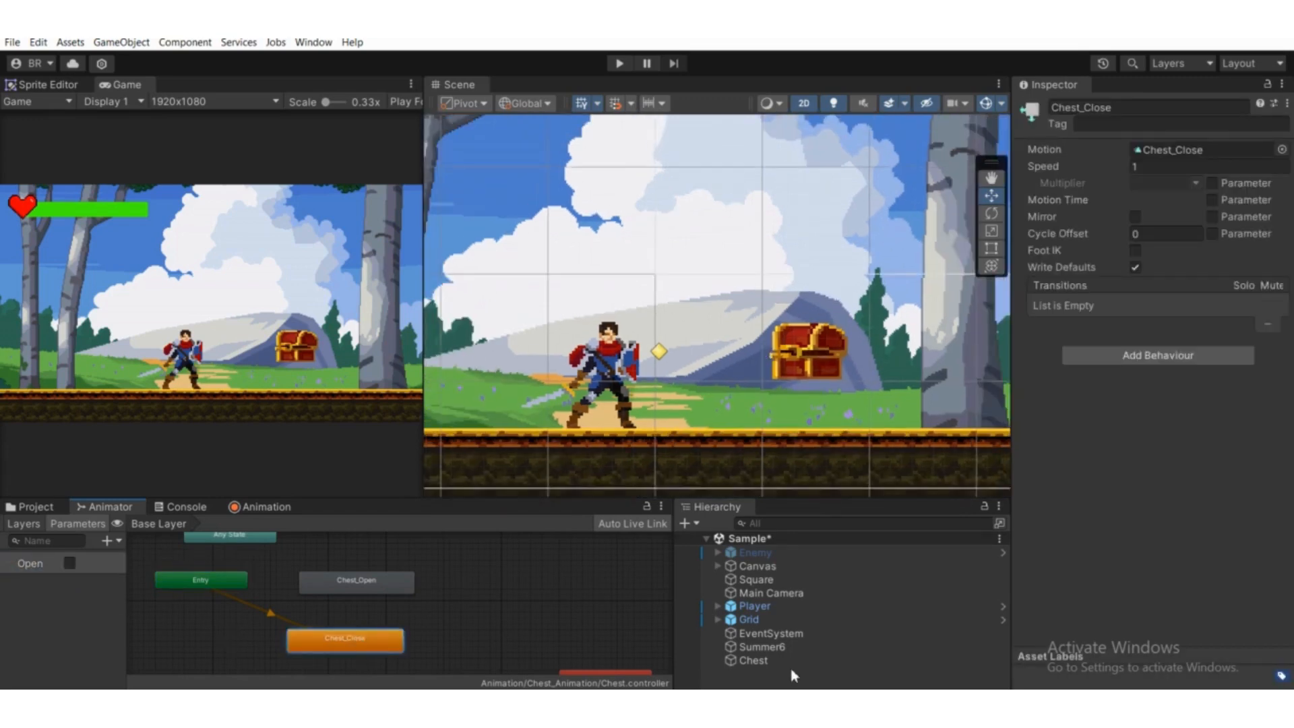
{"action": "double_click", "coordinate": [761, 660]}
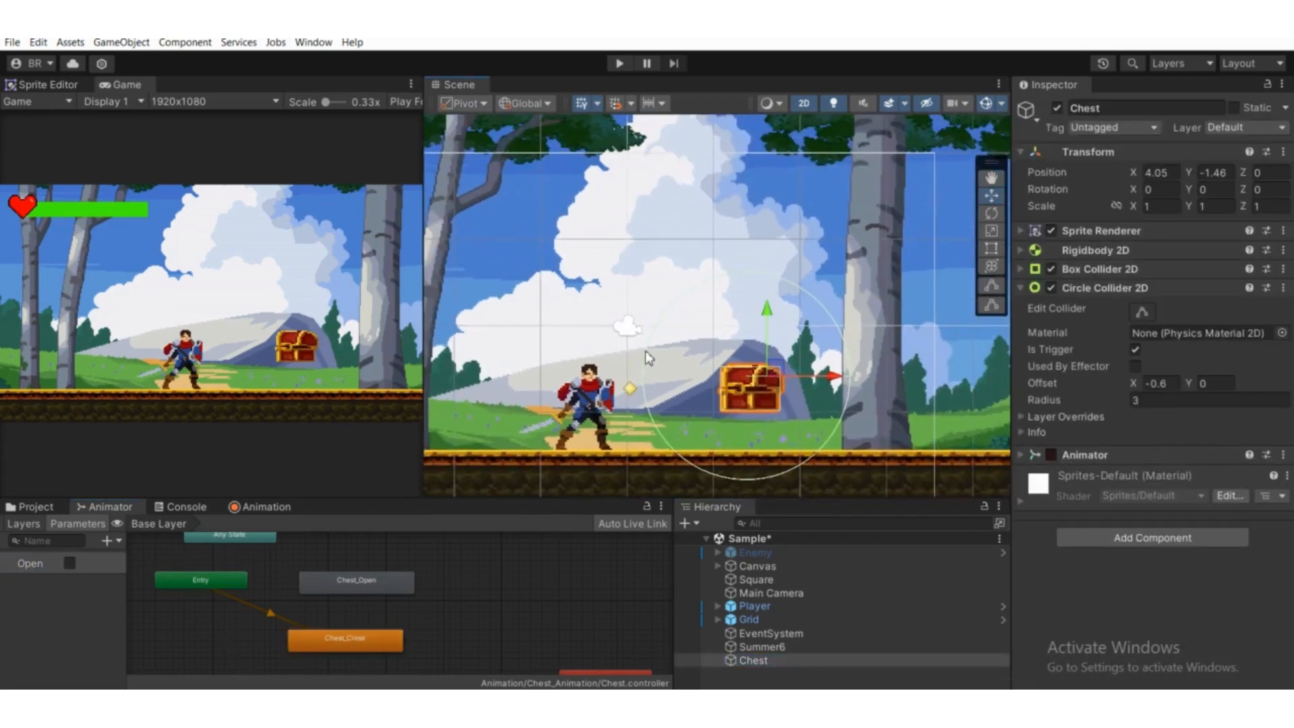
{"action": "scroll", "coordinate": [661, 462], "scroll_direction": "up", "scroll_amount": 1}
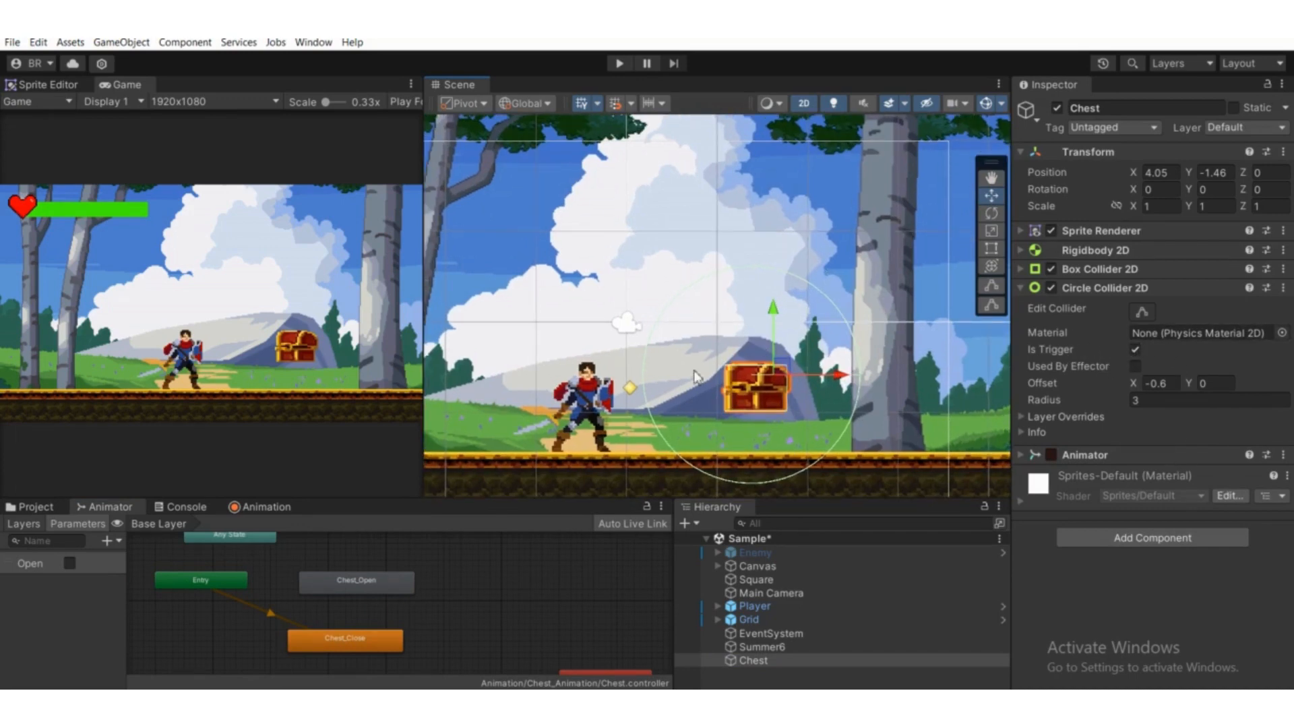
{"action": "scroll", "coordinate": [578, 393], "scroll_direction": "down", "scroll_amount": 1}
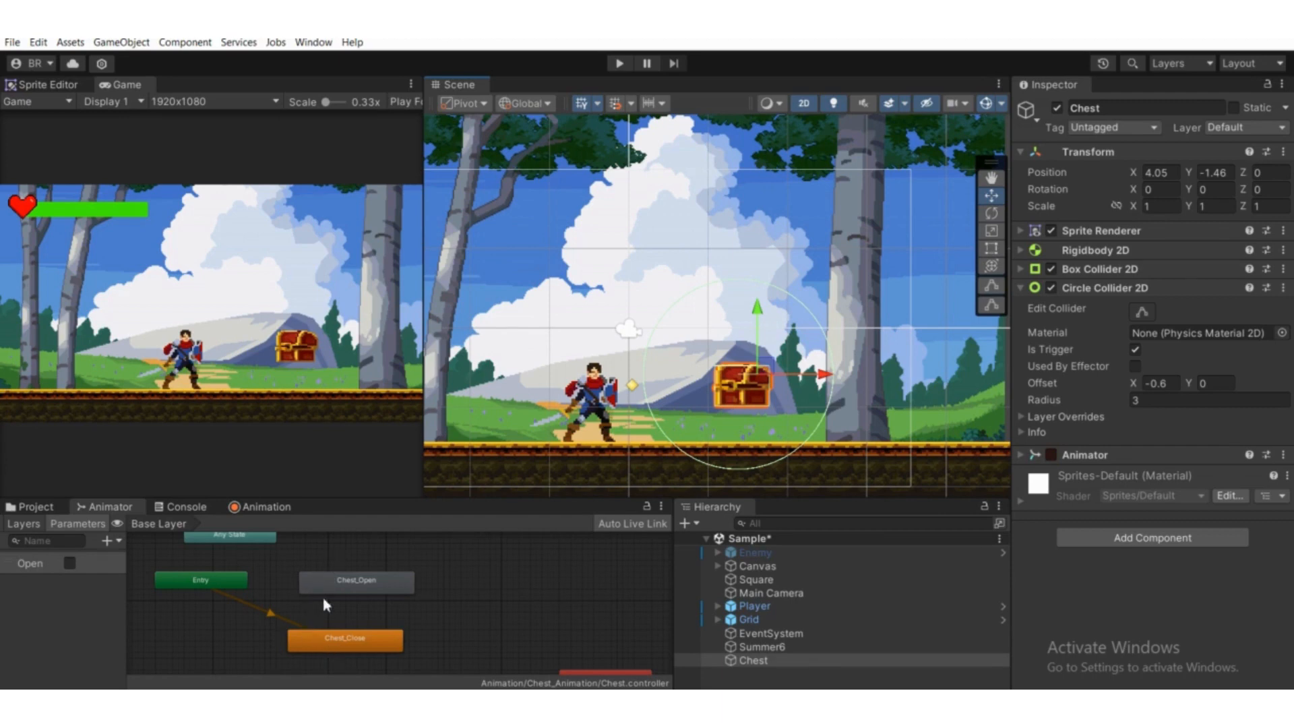
- Create a transition from Chest_Close to Chest_Open and move the Chest_Open state farther above Chest_Close
{"action": "scroll", "coordinate": [350, 579], "scroll_direction": "up", "scroll_amount": 2}
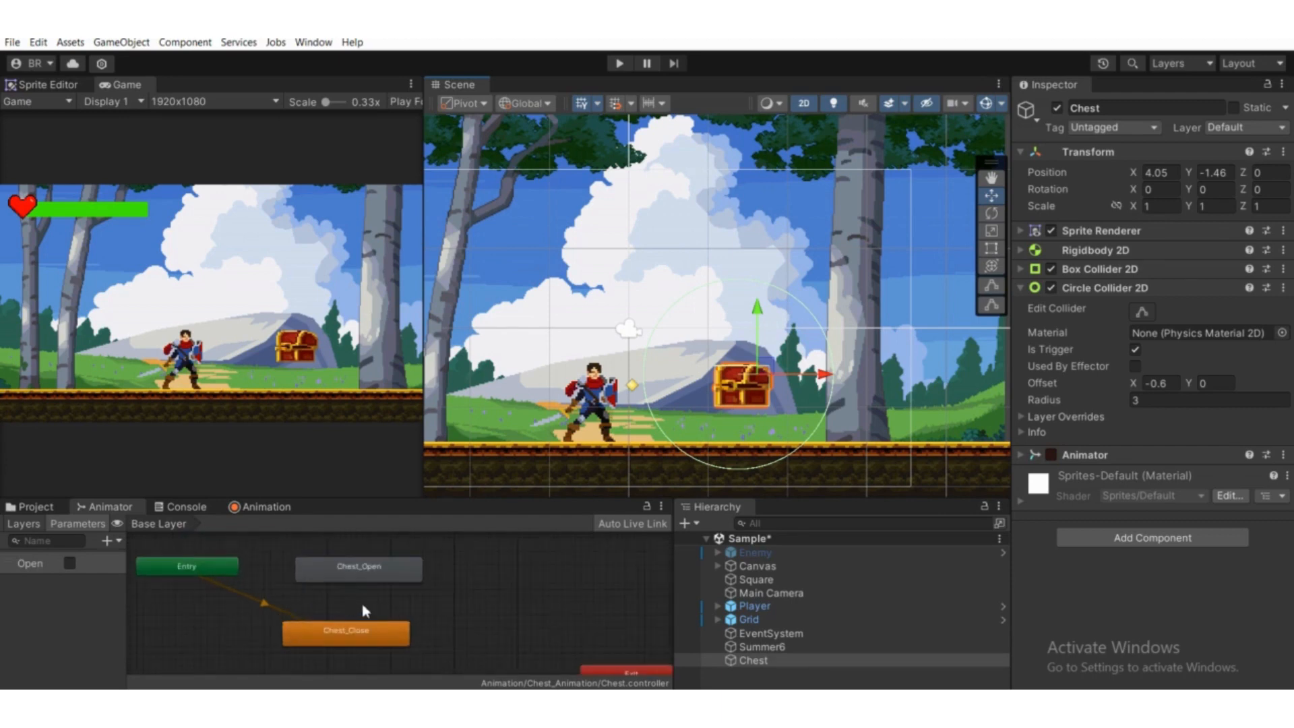
{"action": "scroll", "coordinate": [364, 610], "scroll_direction": "down", "scroll_amount": 2}
{"action": "left_click", "coordinate": [356, 617]}
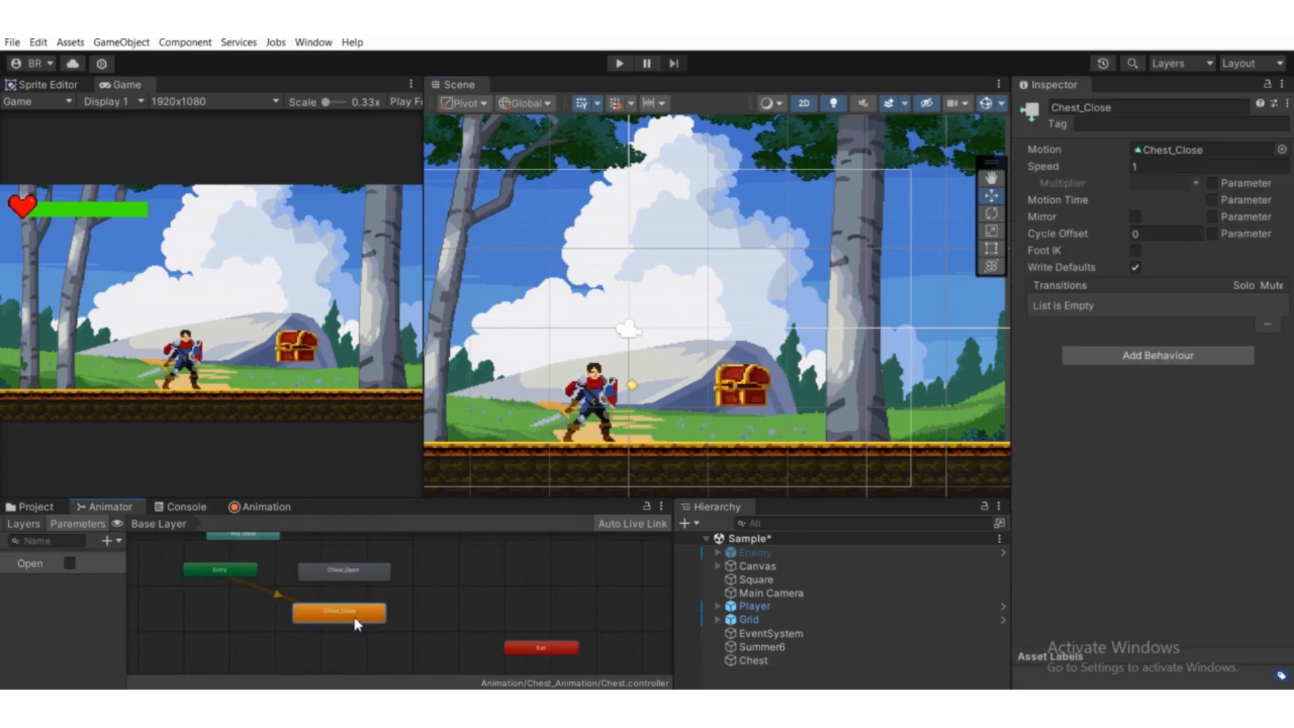
{"action": "right_click", "coordinate": [357, 614]}
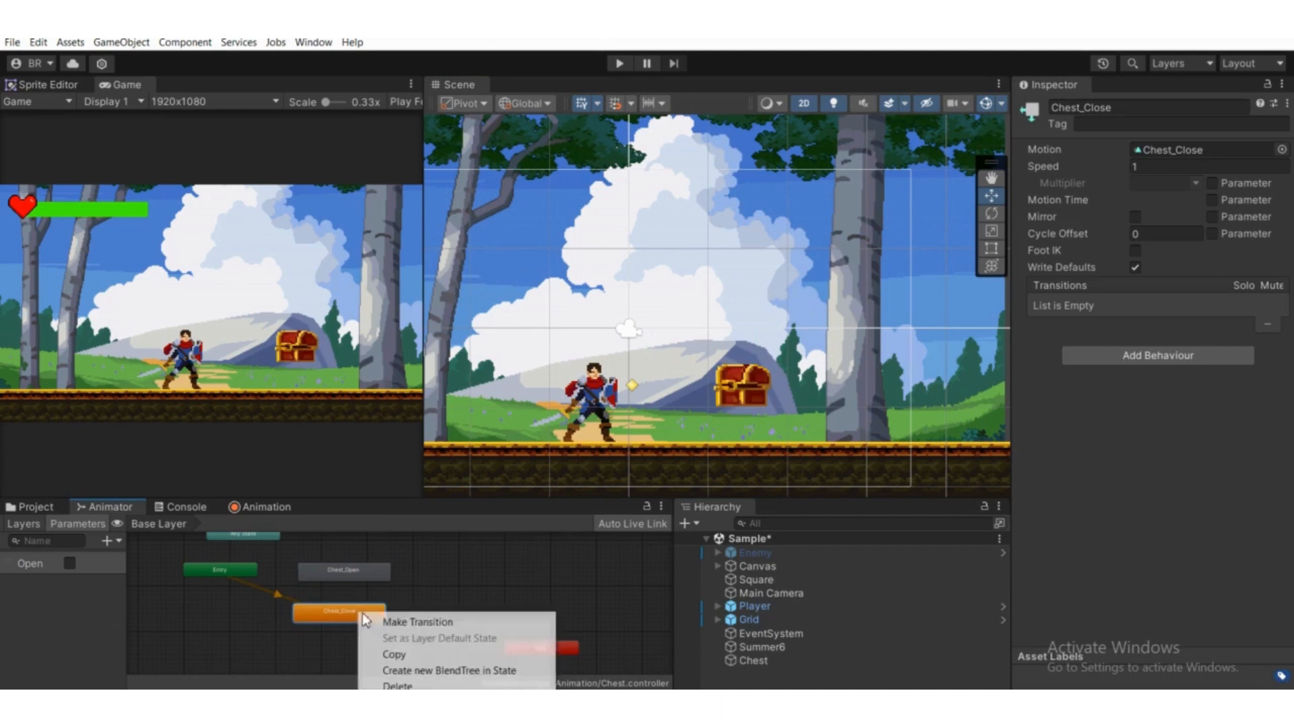
{"action": "left_click", "coordinate": [397, 621]}
{"action": "left_click", "coordinate": [368, 579]}
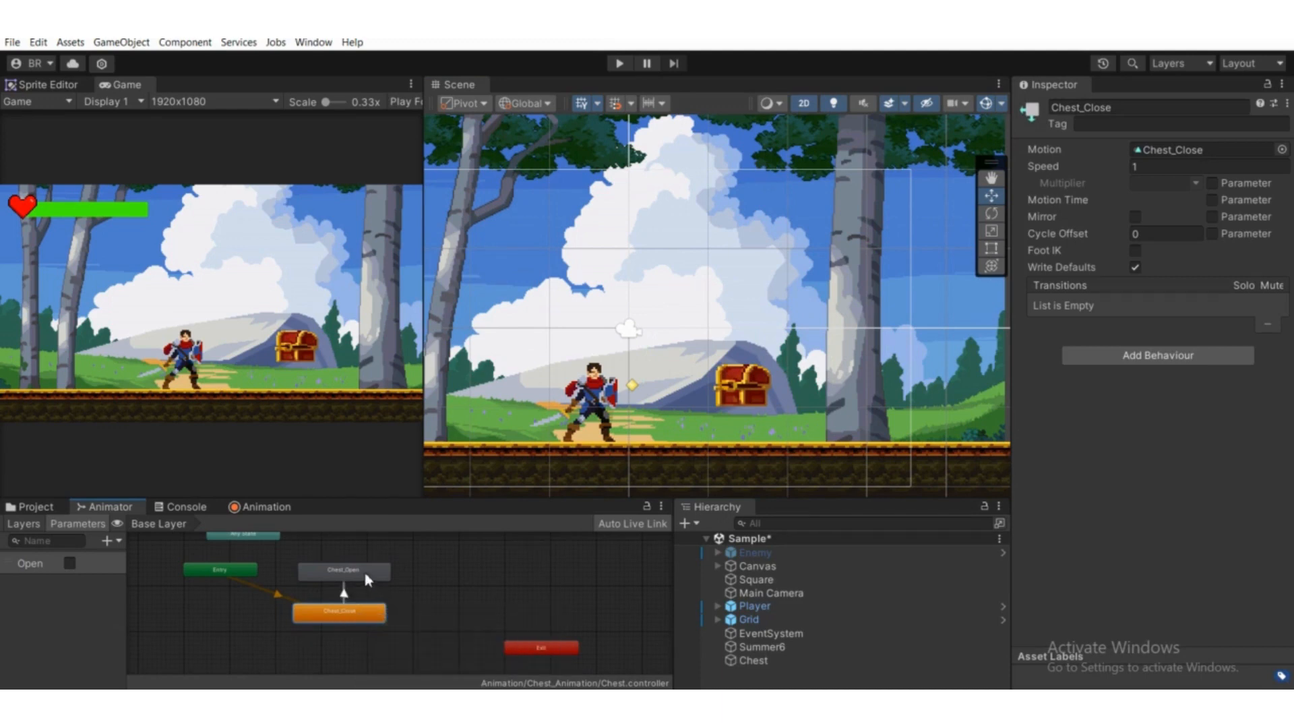
{"action": "left_click_drag", "start_coordinate": [342, 577], "coordinate": [344, 548]}
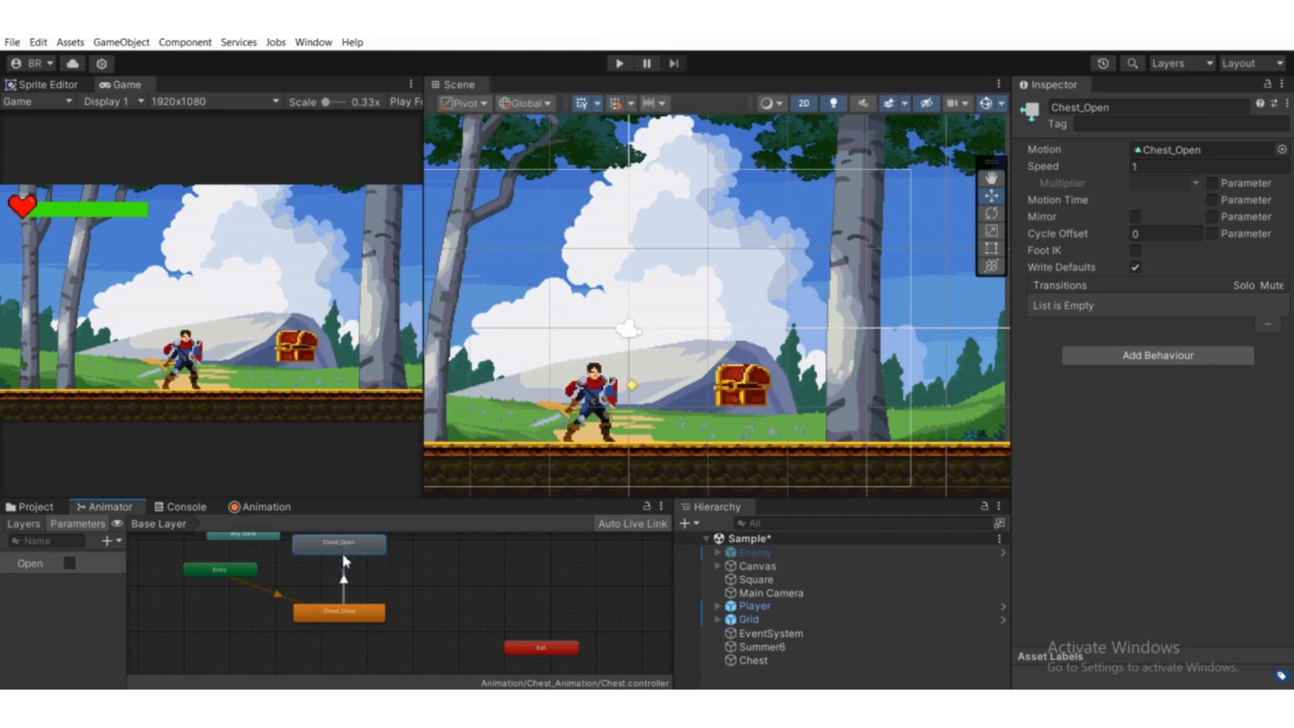
{"action": "scroll", "coordinate": [350, 565], "scroll_direction": "down", "scroll_amount": 2}
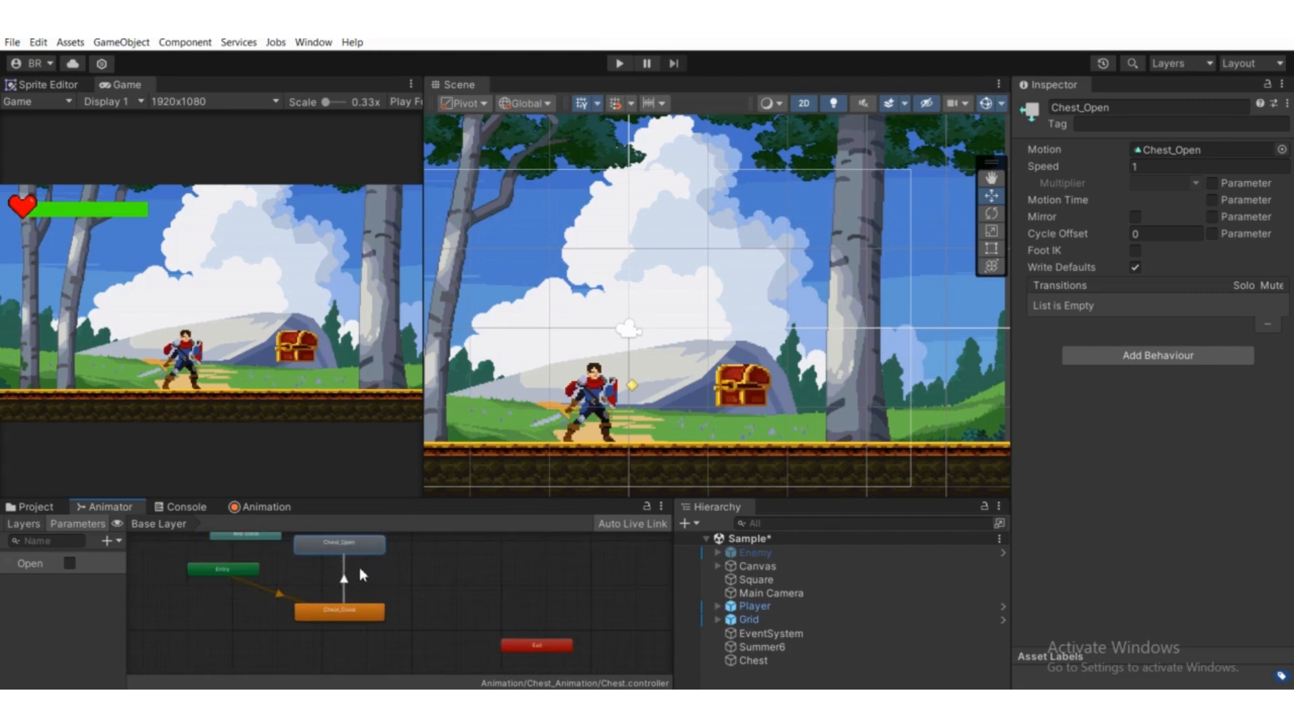
- Turn off Has Exit Time and set the transition duration to 0 for the Chest_Close to Chest_Open transition
{"action": "left_click", "coordinate": [753, 660]}
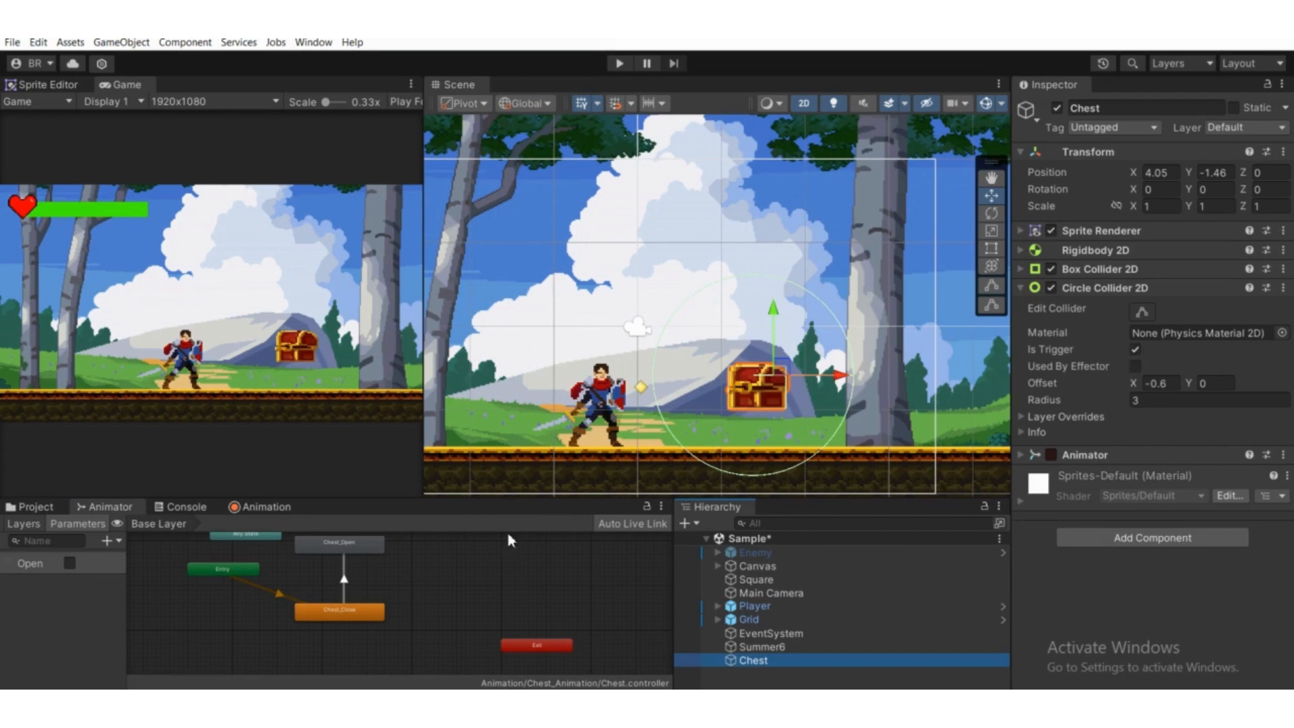
{"action": "scroll", "coordinate": [585, 426], "scroll_direction": "down", "scroll_amount": 1}
{"action": "scroll", "coordinate": [608, 394], "scroll_direction": "up", "scroll_amount": 2}
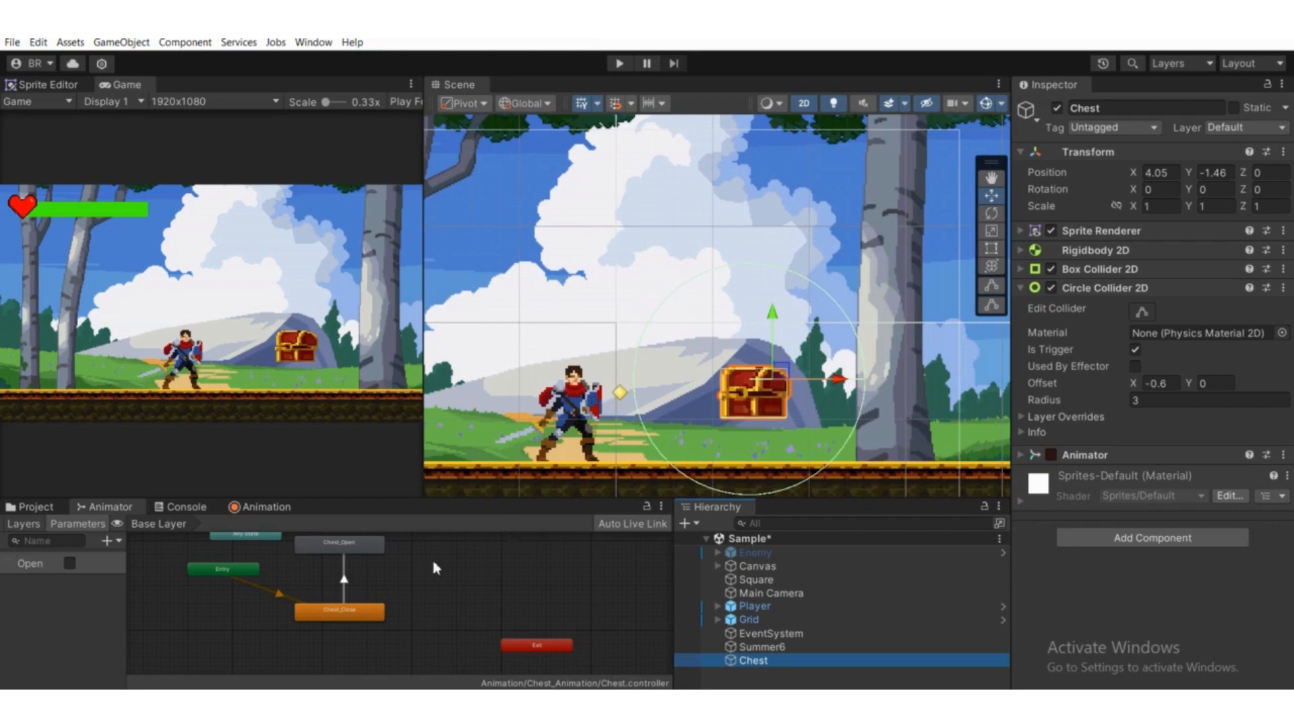
{"action": "left_click", "coordinate": [344, 583]}
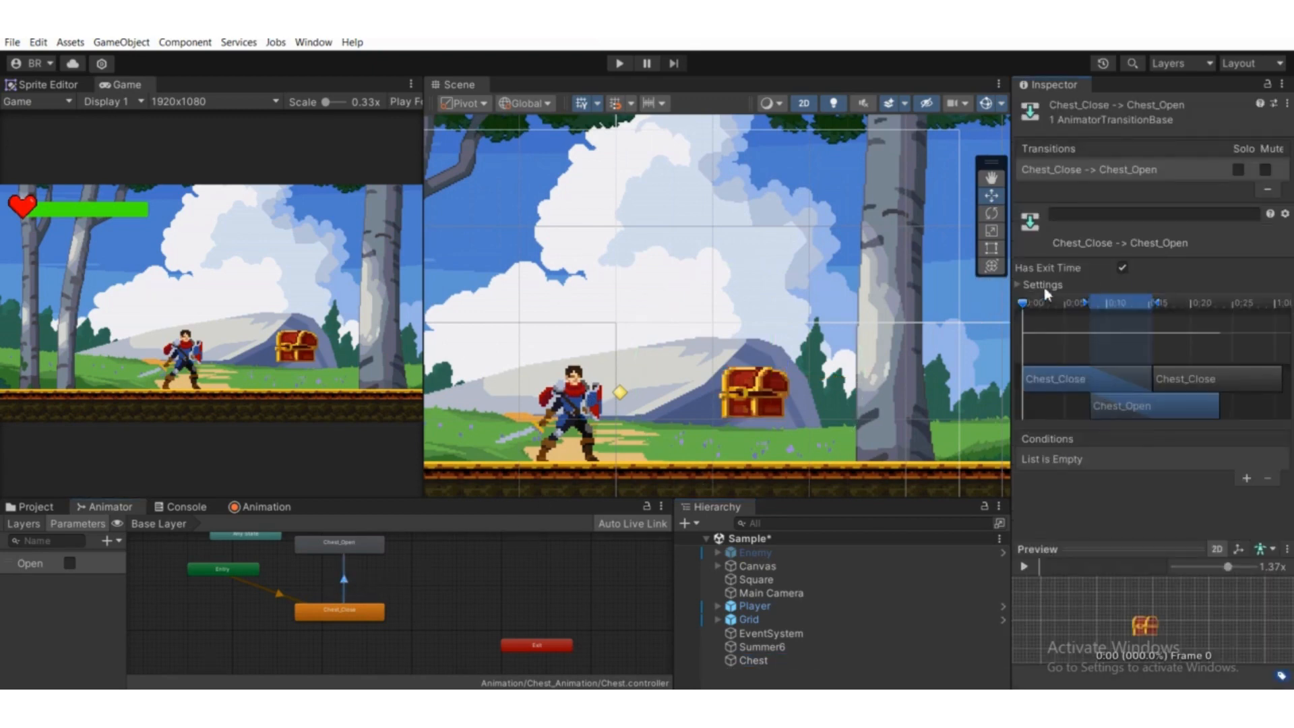
{"action": "left_click", "coordinate": [1075, 284]}
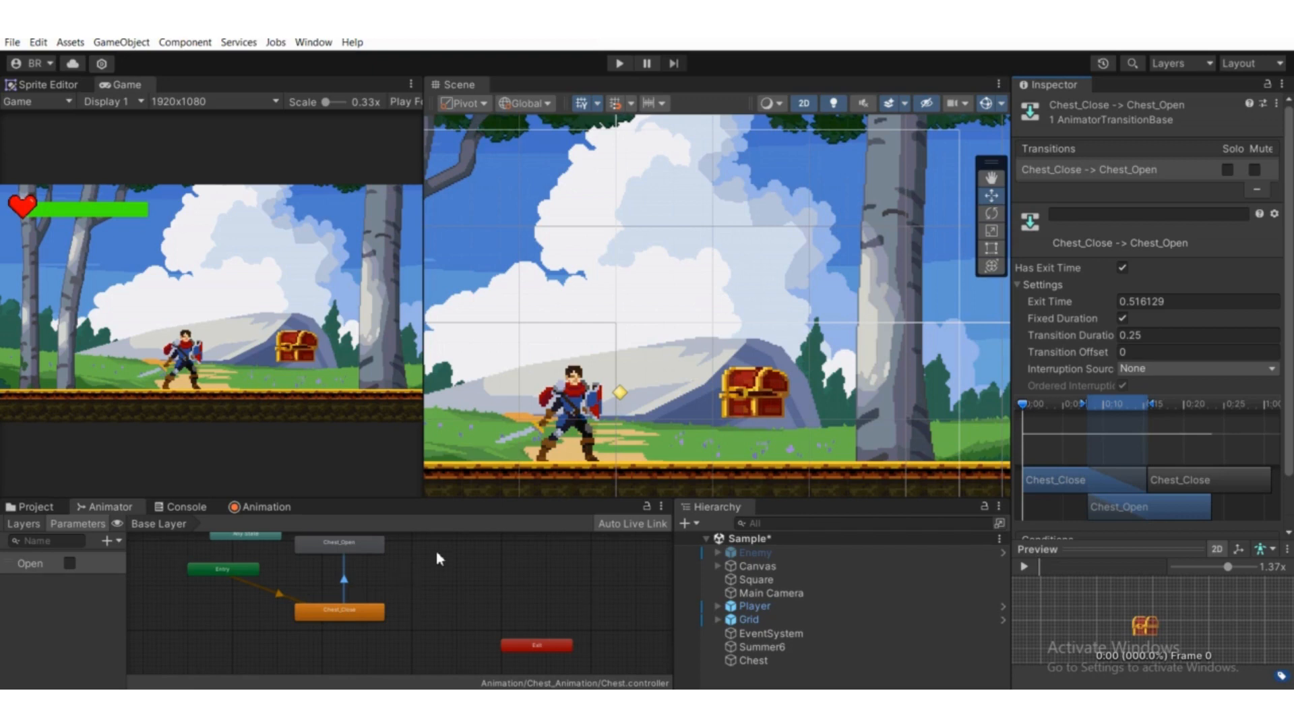
{"action": "left_click", "coordinate": [1123, 269]}
{"action": "left_click", "coordinate": [1125, 335]}
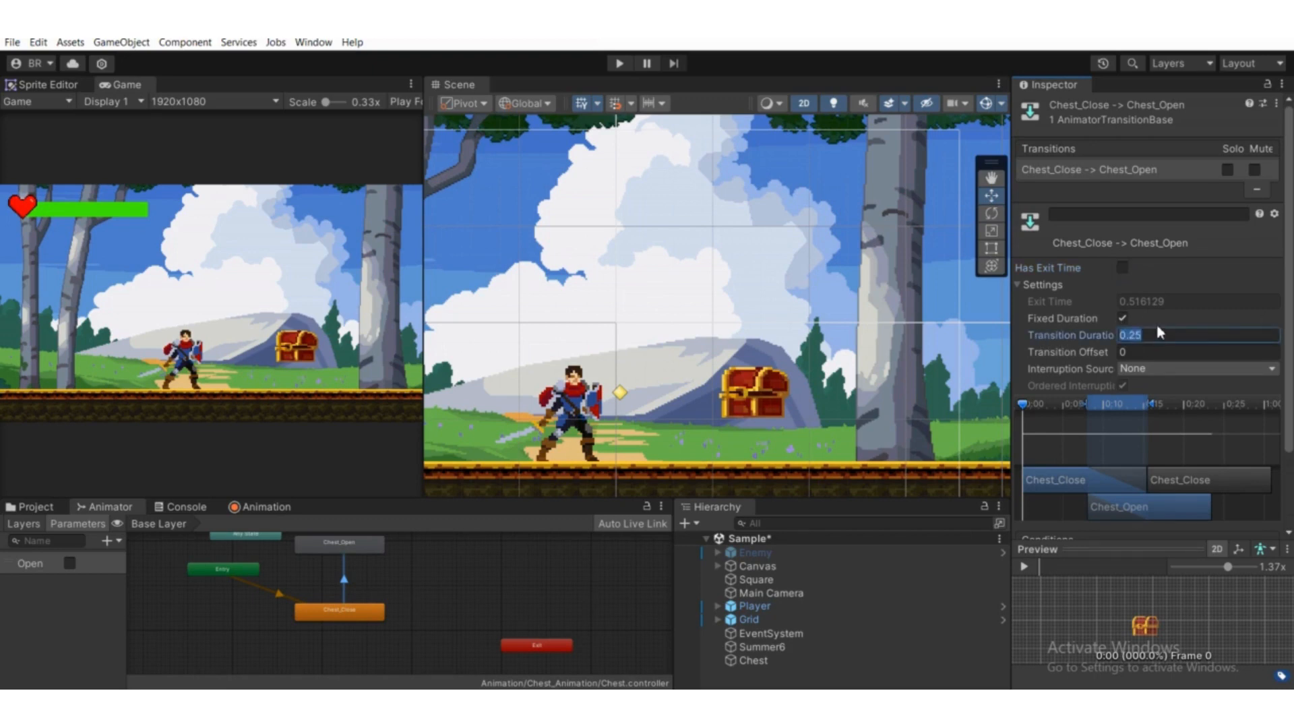
{"action": "type", "text": "0"}
{"action": "scroll", "coordinate": [1292, 414], "scroll_direction": "down", "scroll_amount": 3}
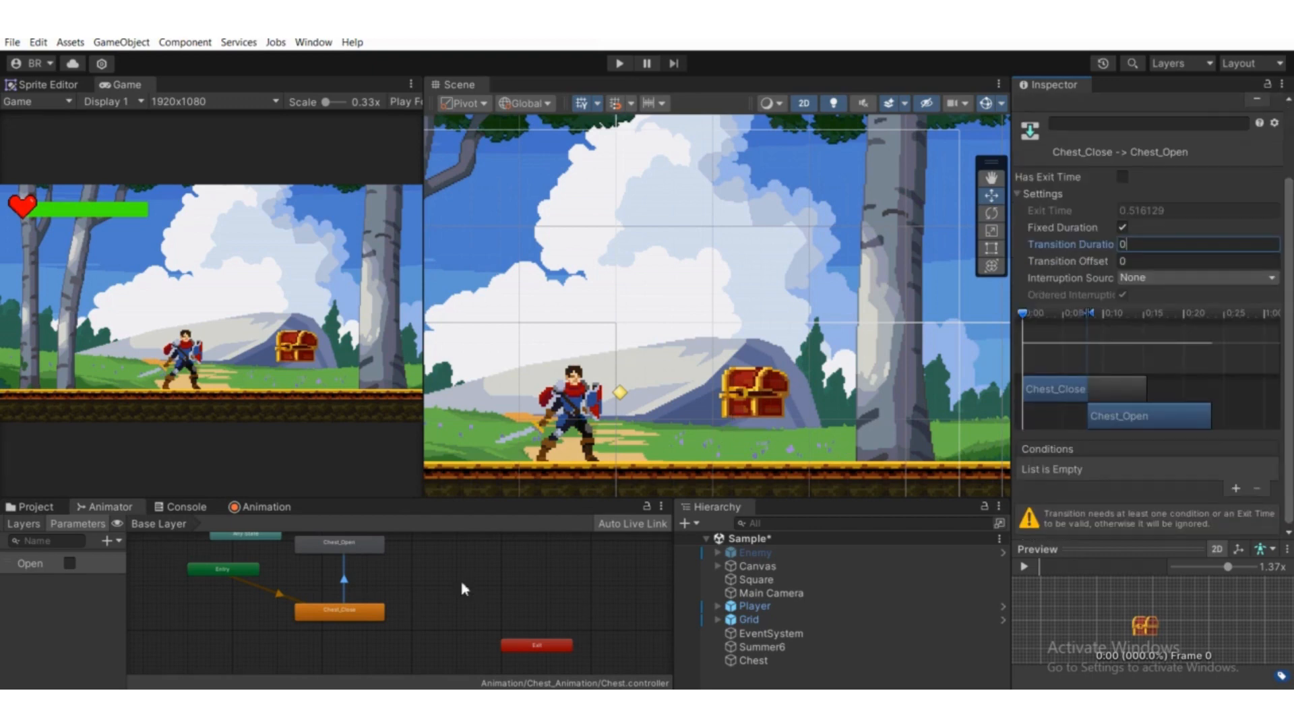
- Add a condition to the Chest_Close to Chest_Open transition requiring the Open parameter to be true
{"action": "left_click", "coordinate": [754, 660]}
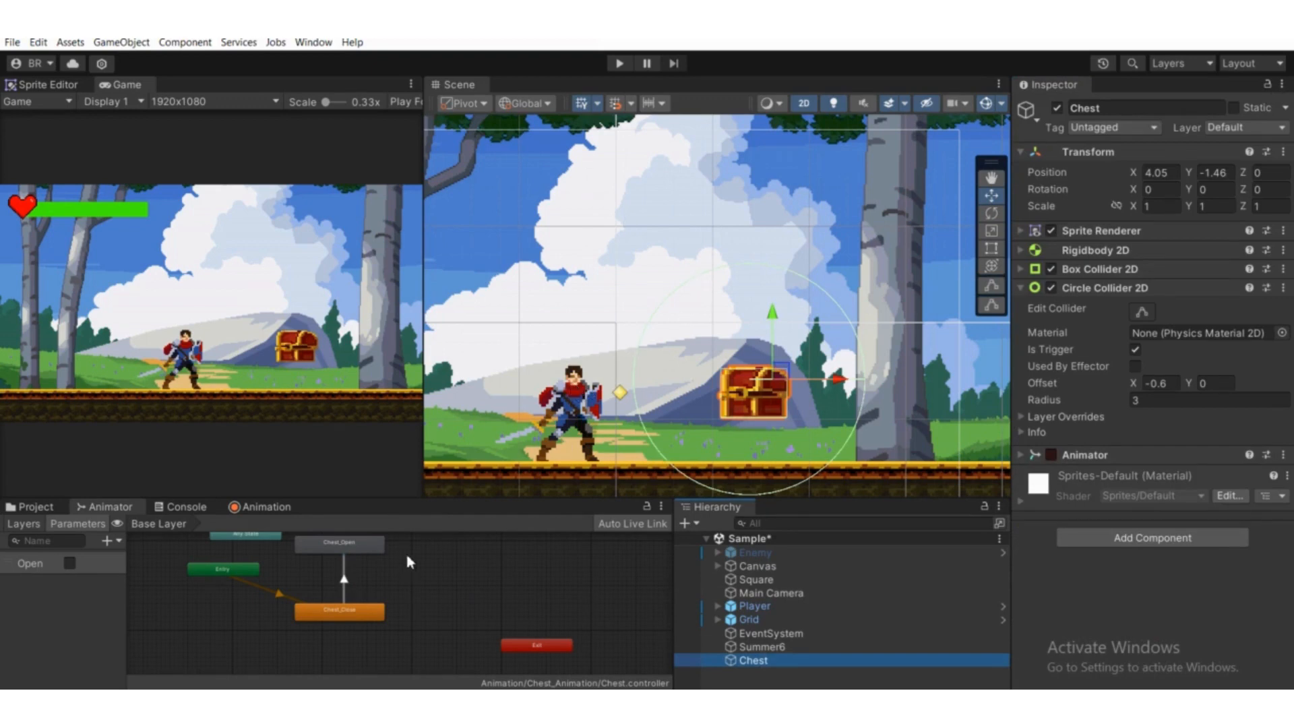
{"action": "left_click", "coordinate": [344, 581]}
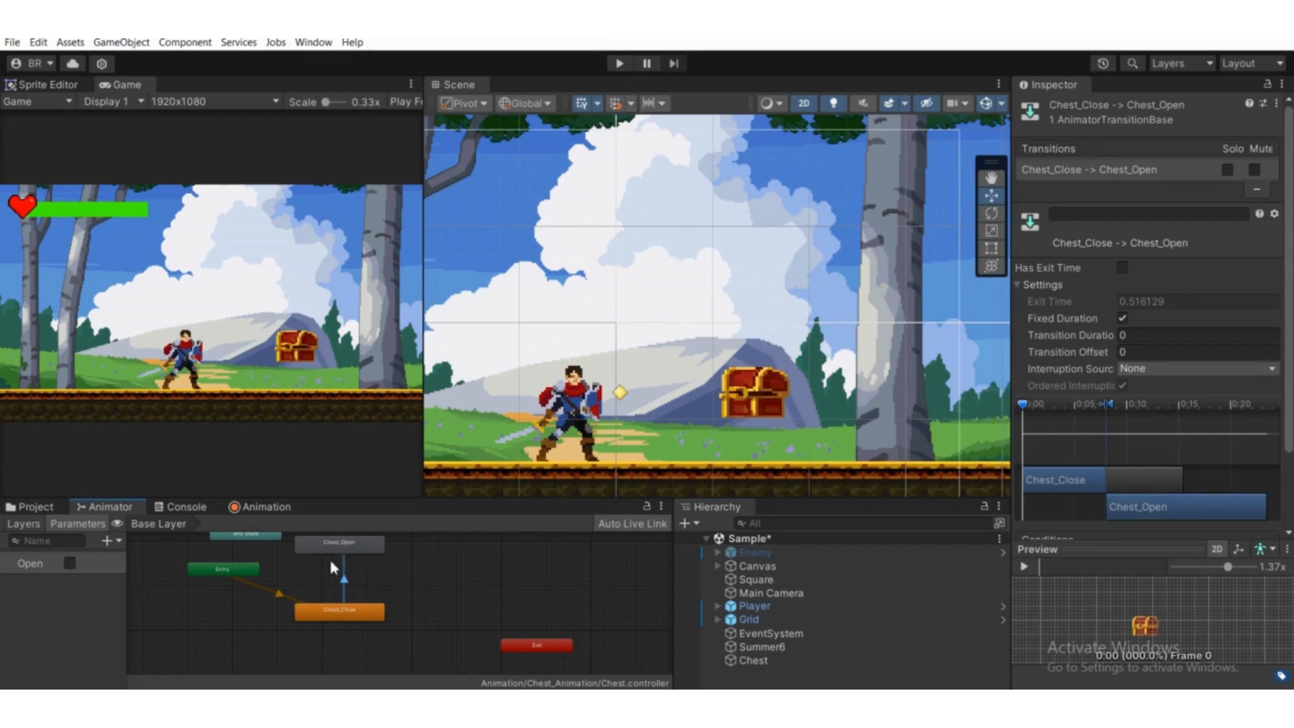
{"action": "middle_click_drag", "start_coordinate": [334, 566], "coordinate": [341, 592]}
{"action": "scroll", "coordinate": [341, 592], "scroll_direction": "up", "scroll_amount": 2}
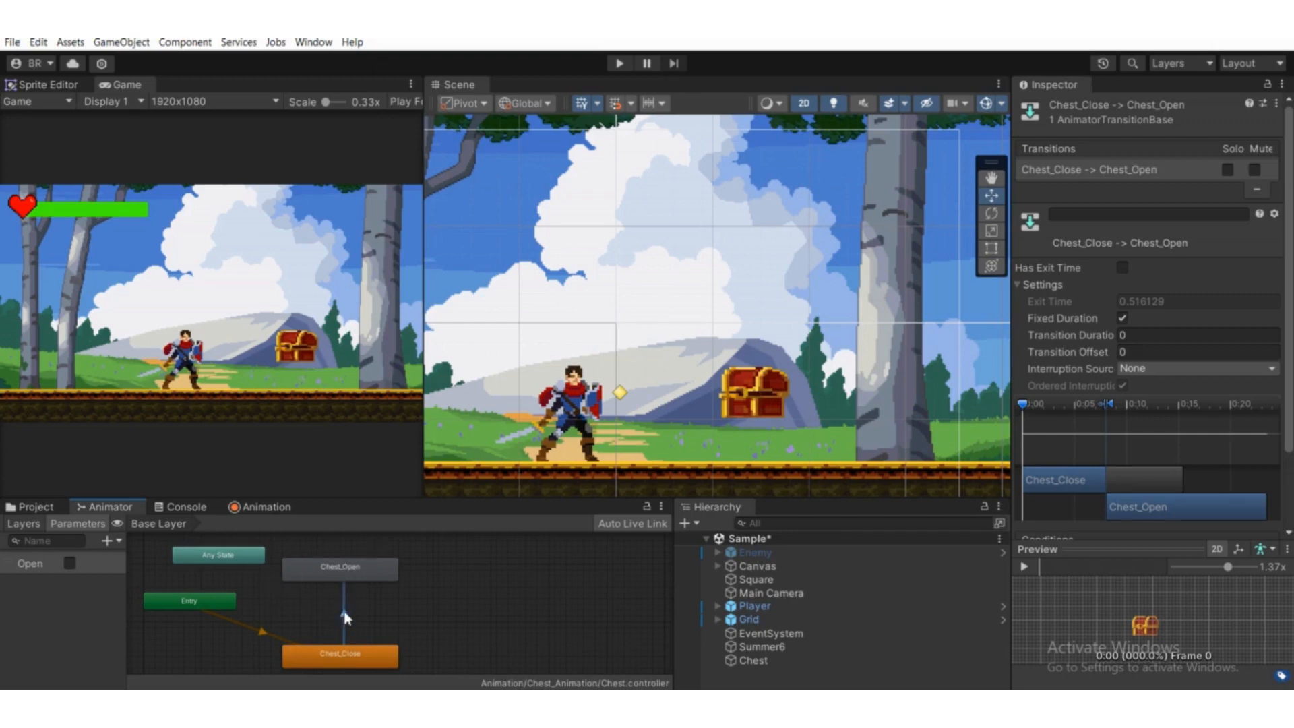
{"action": "scroll", "coordinate": [1078, 438], "scroll_direction": "down", "scroll_amount": 3}
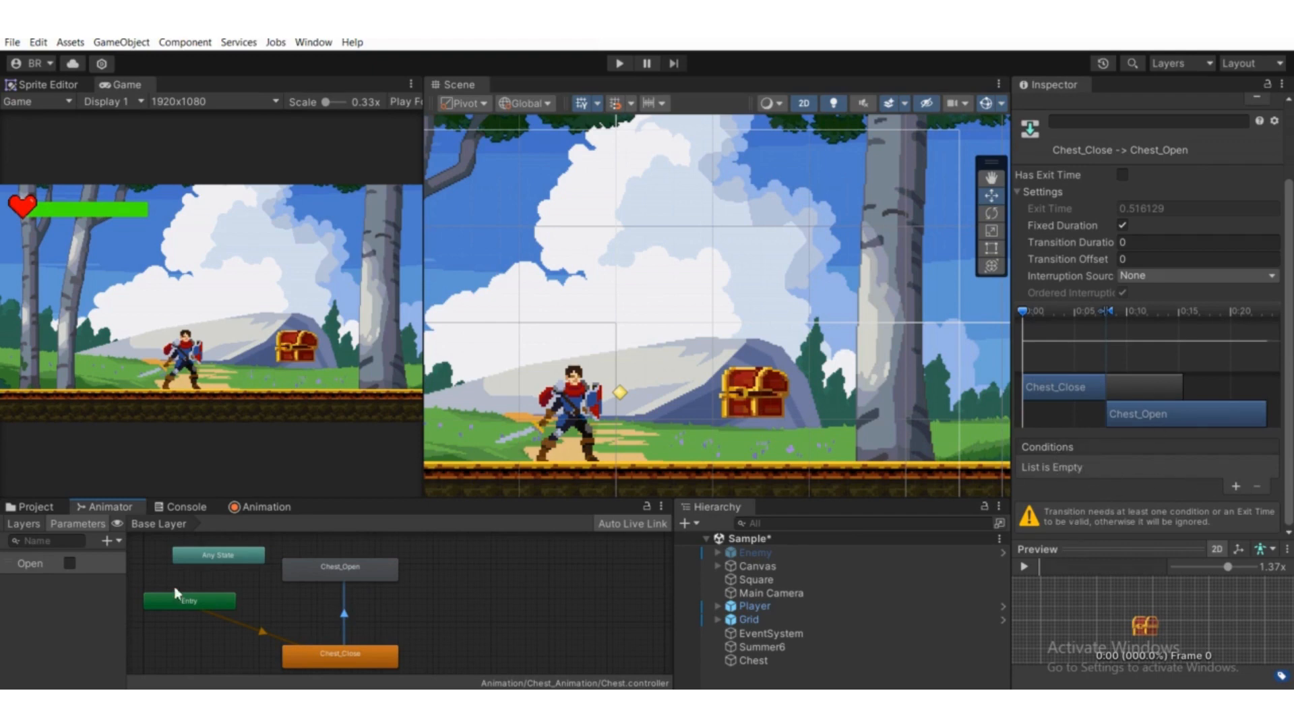
{"action": "left_click", "coordinate": [1236, 485]}
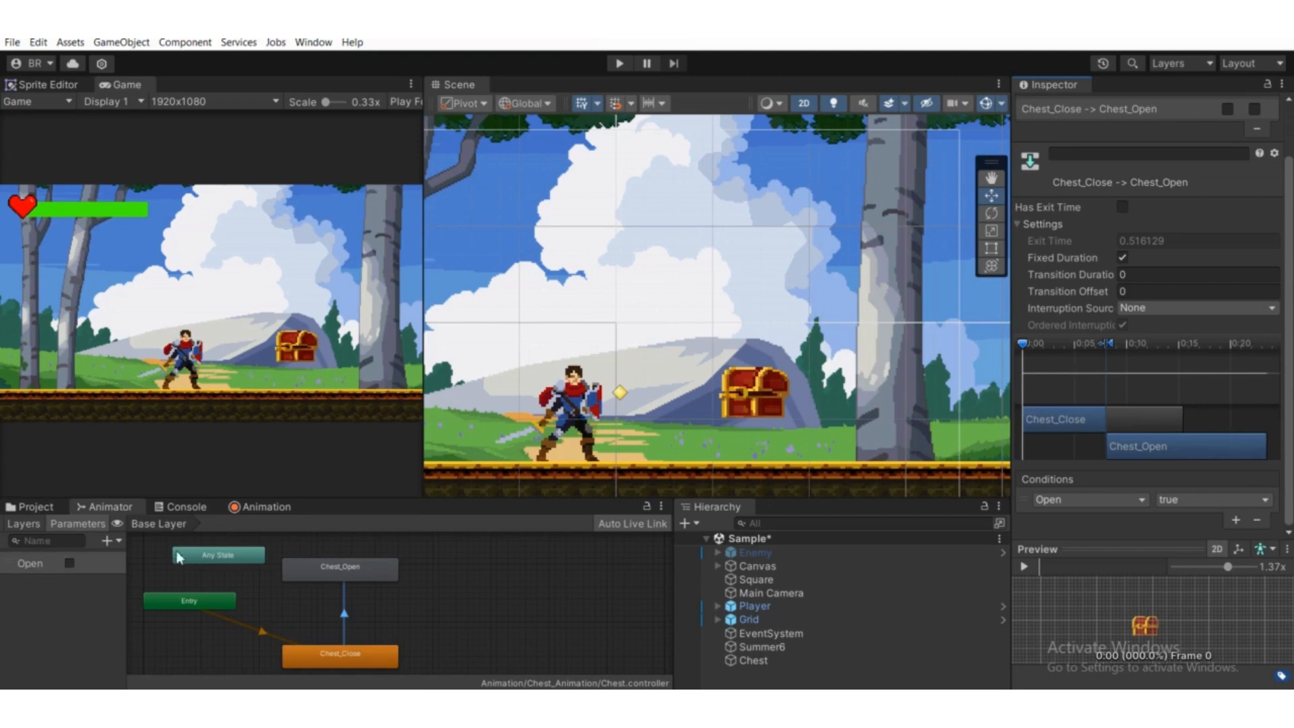
- Review the condition on the Chest_Close to Chest_Open transition and the chest's circular trigger zone relative to the player
{"action": "scroll", "coordinate": [681, 323], "scroll_direction": "down", "scroll_amount": 2}
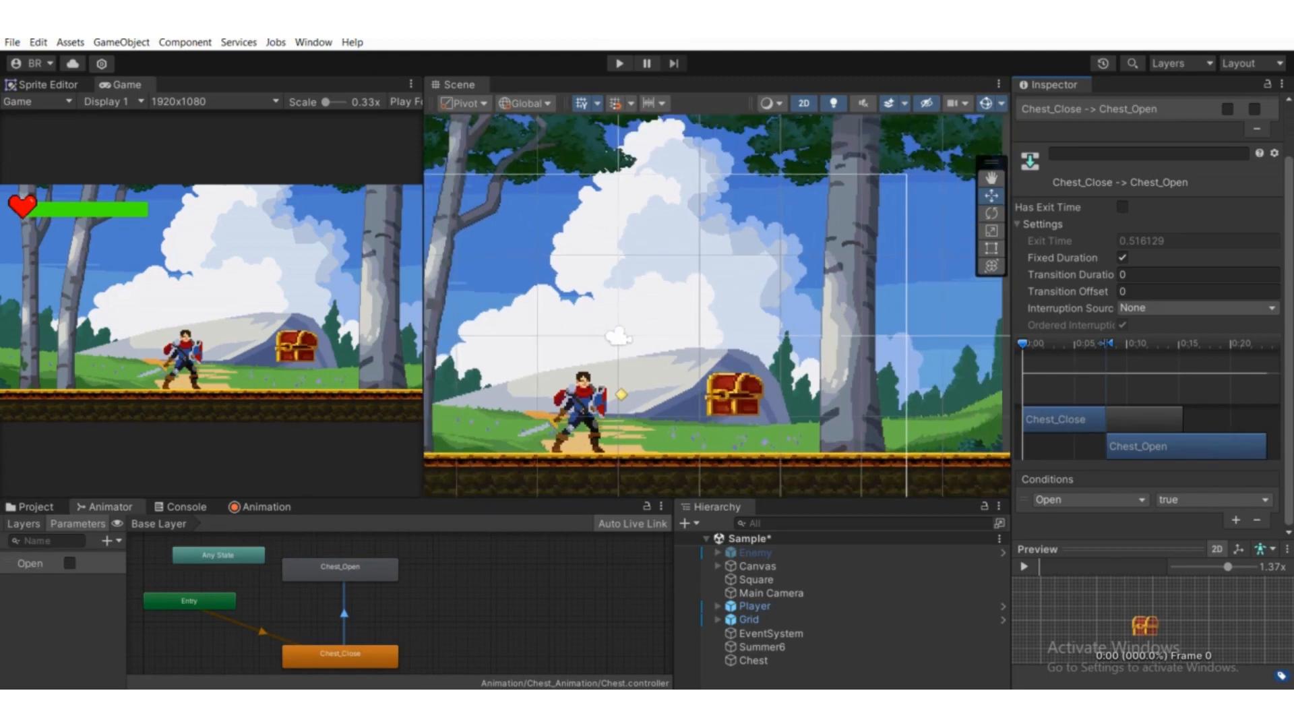
{"action": "left_click", "coordinate": [761, 661]}
{"action": "scroll", "coordinate": [569, 411], "scroll_direction": "up", "scroll_amount": 3}
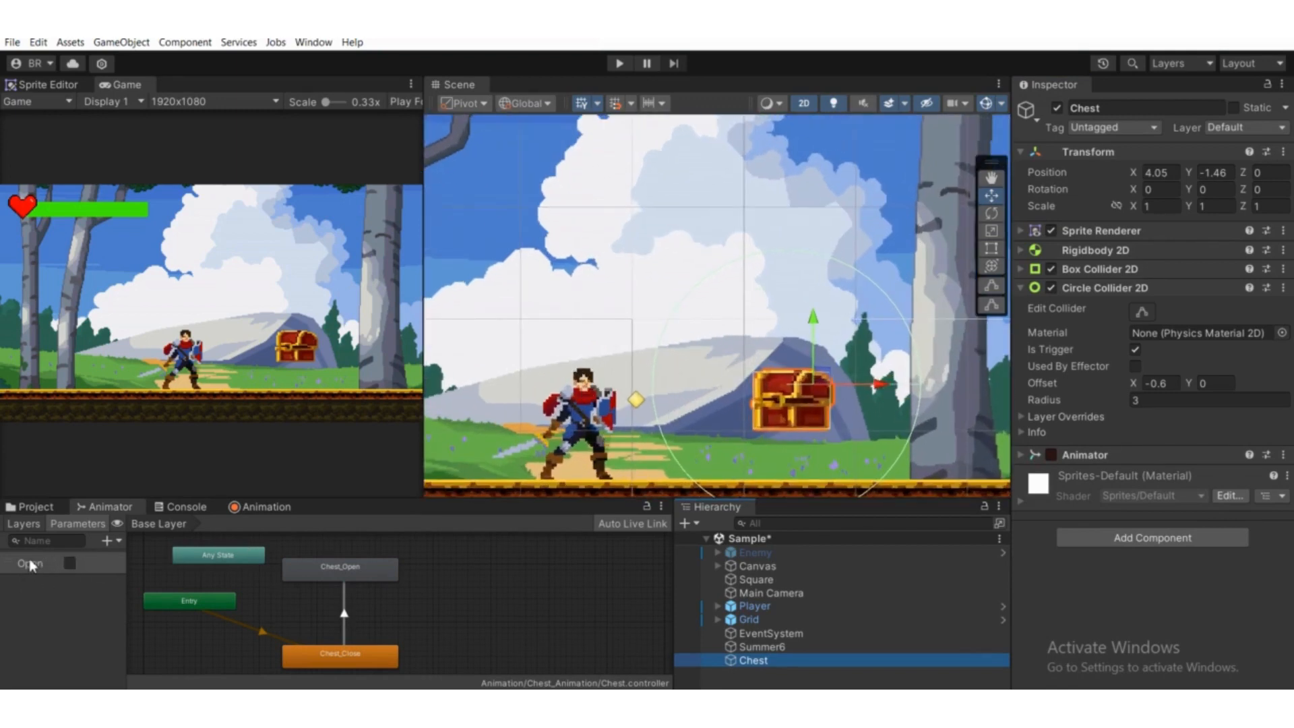
{"action": "left_click", "coordinate": [344, 615]}
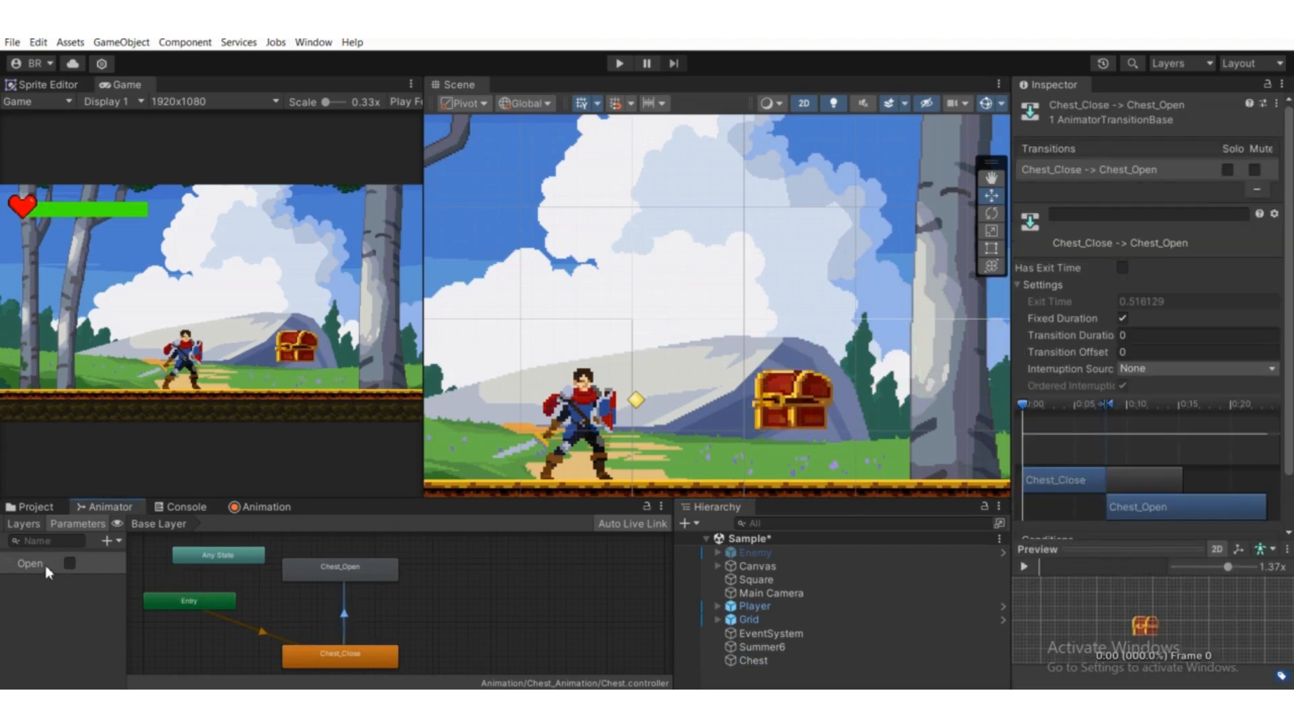
{"action": "left_click_drag", "start_coordinate": [1288, 470], "coordinate": [1287, 528]}
{"action": "scroll", "coordinate": [353, 639], "scroll_direction": "up", "scroll_amount": 1}
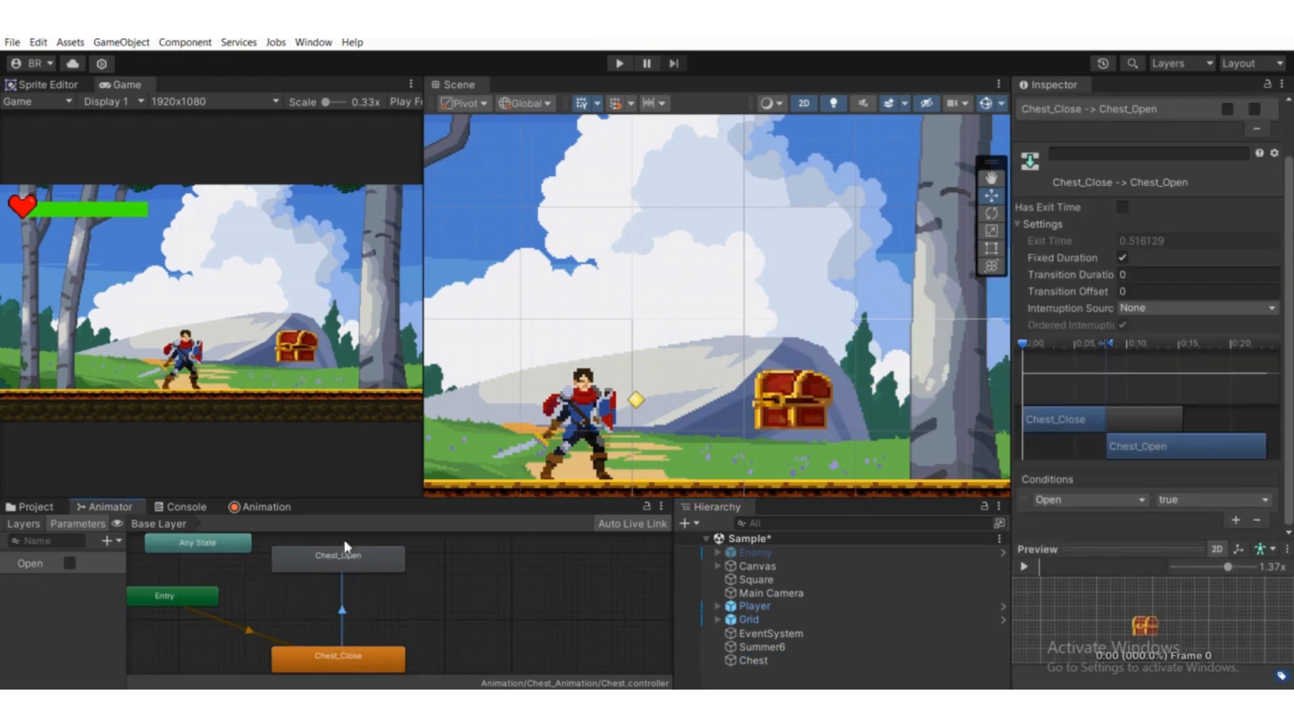
{"action": "middle_click_drag", "start_coordinate": [345, 546], "coordinate": [394, 590]}
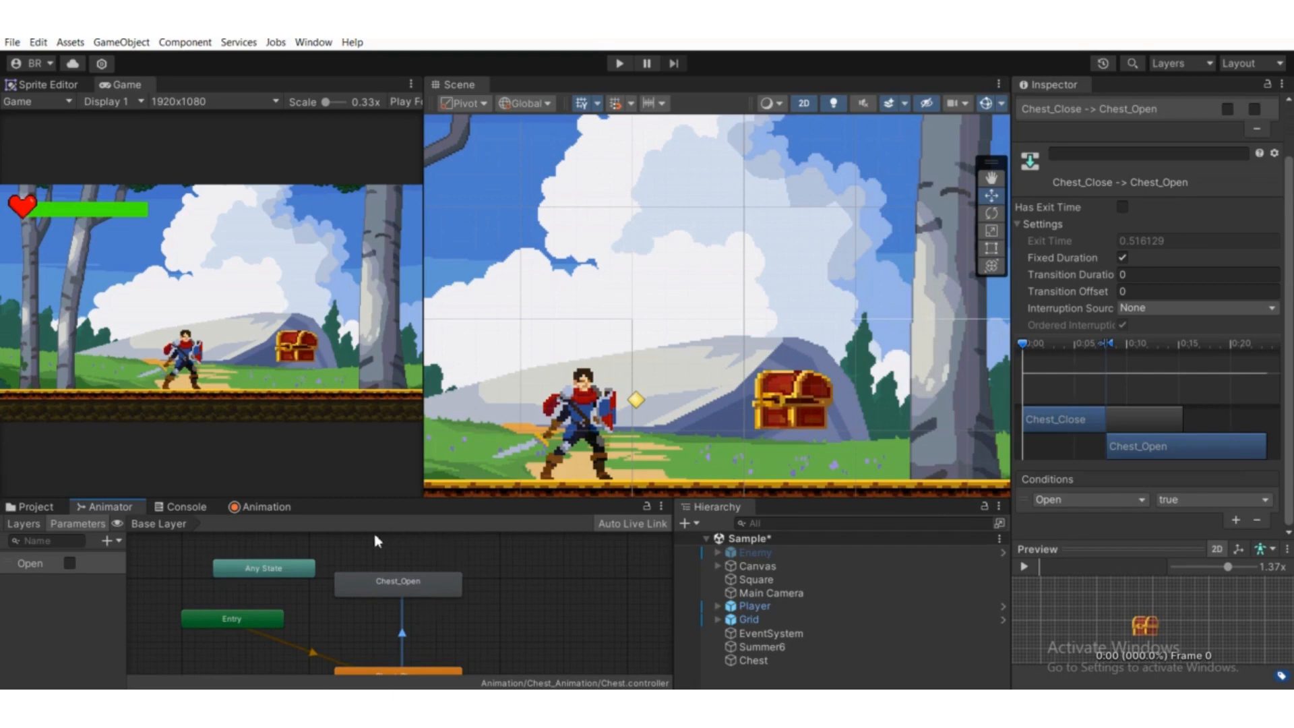
{"action": "scroll", "coordinate": [416, 585], "scroll_direction": "down", "scroll_amount": 2}
{"action": "middle_click_drag", "start_coordinate": [395, 594], "coordinate": [422, 579]}
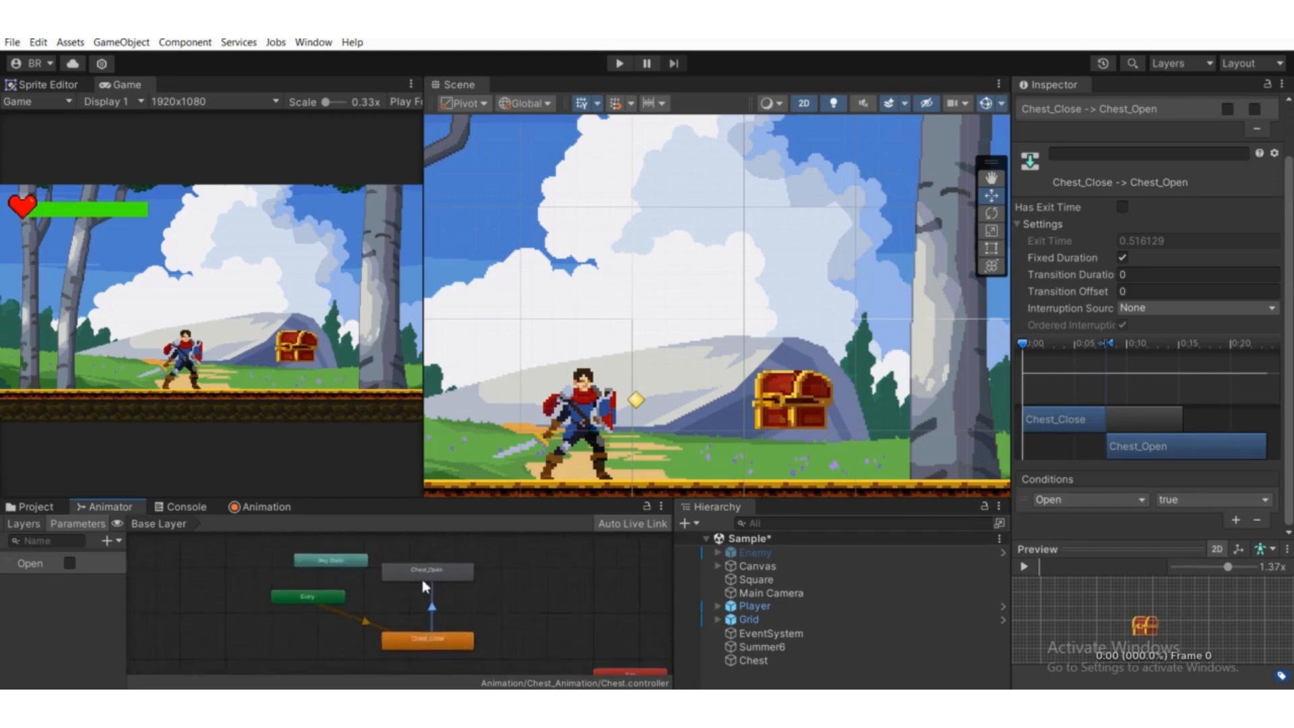
{"action": "scroll", "coordinate": [422, 579], "scroll_direction": "up", "scroll_amount": 2}
{"action": "left_click", "coordinate": [770, 663]}
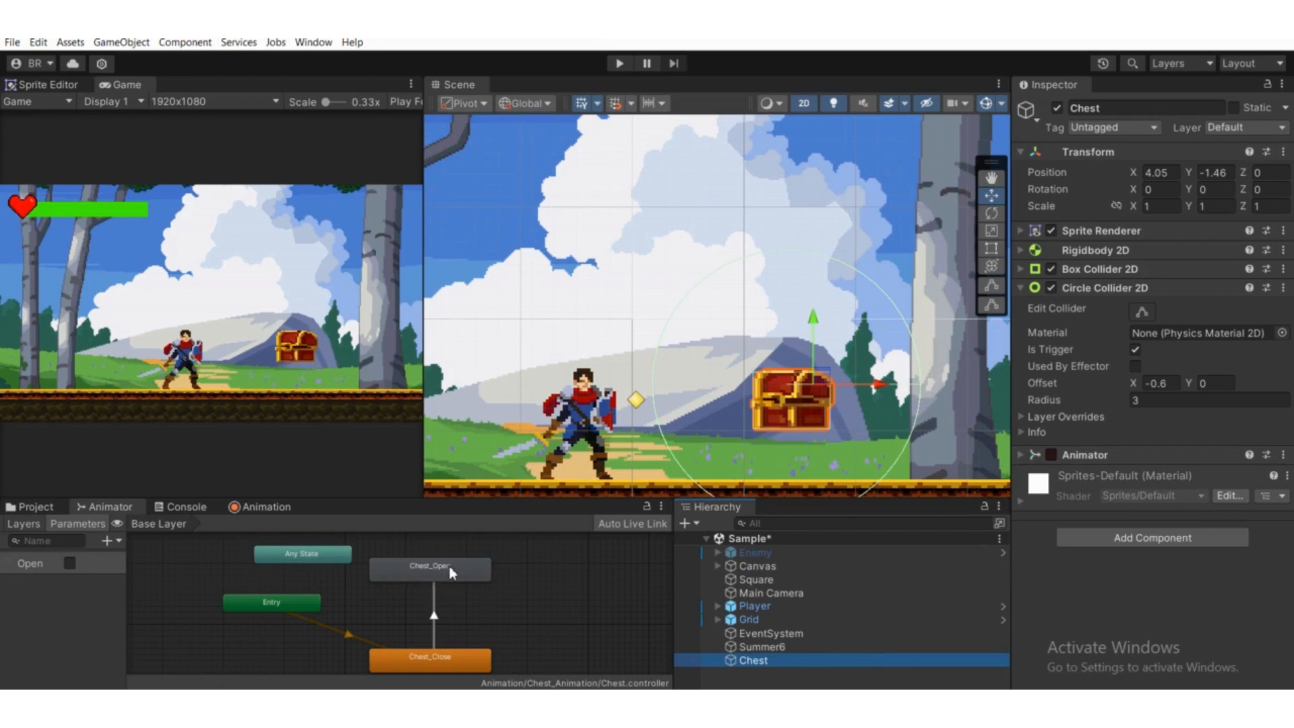
{"action": "scroll", "coordinate": [669, 448], "scroll_direction": "down", "scroll_amount": 1}
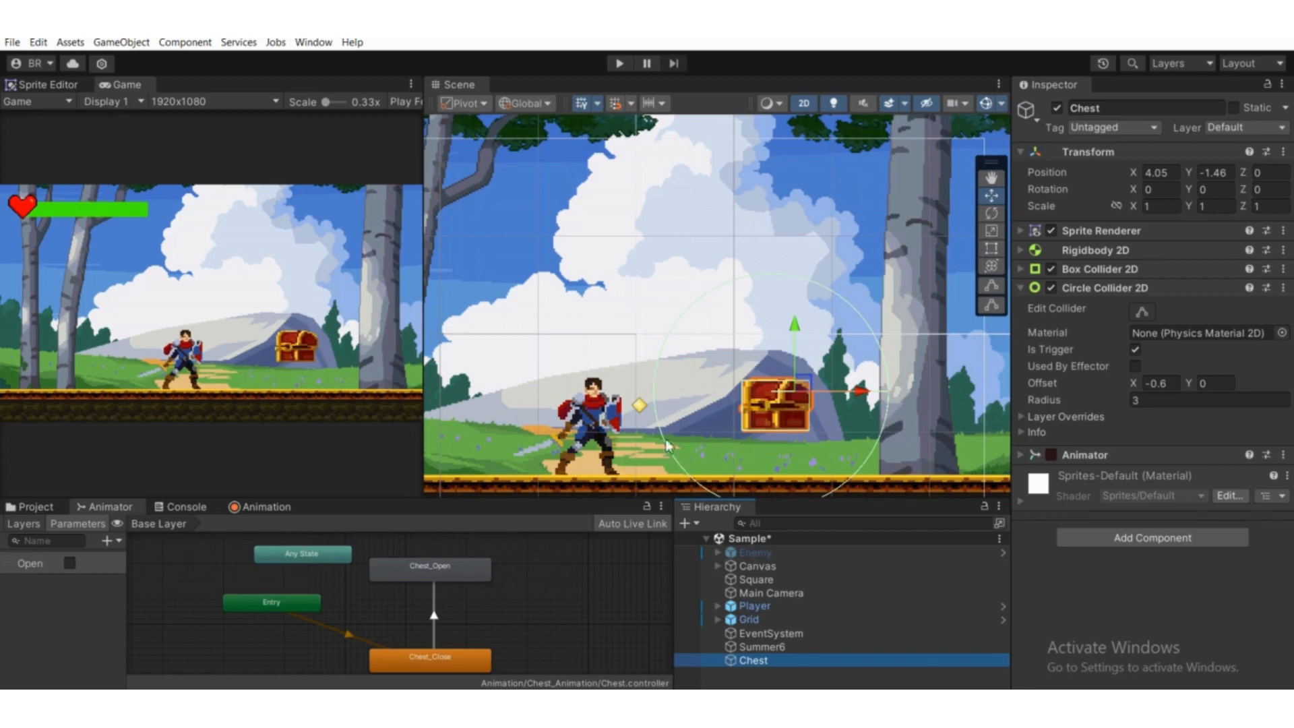
{"action": "scroll", "coordinate": [702, 398], "scroll_direction": "down", "scroll_amount": 1}
{"action": "scroll", "coordinate": [708, 418], "scroll_direction": "up", "scroll_amount": 1}
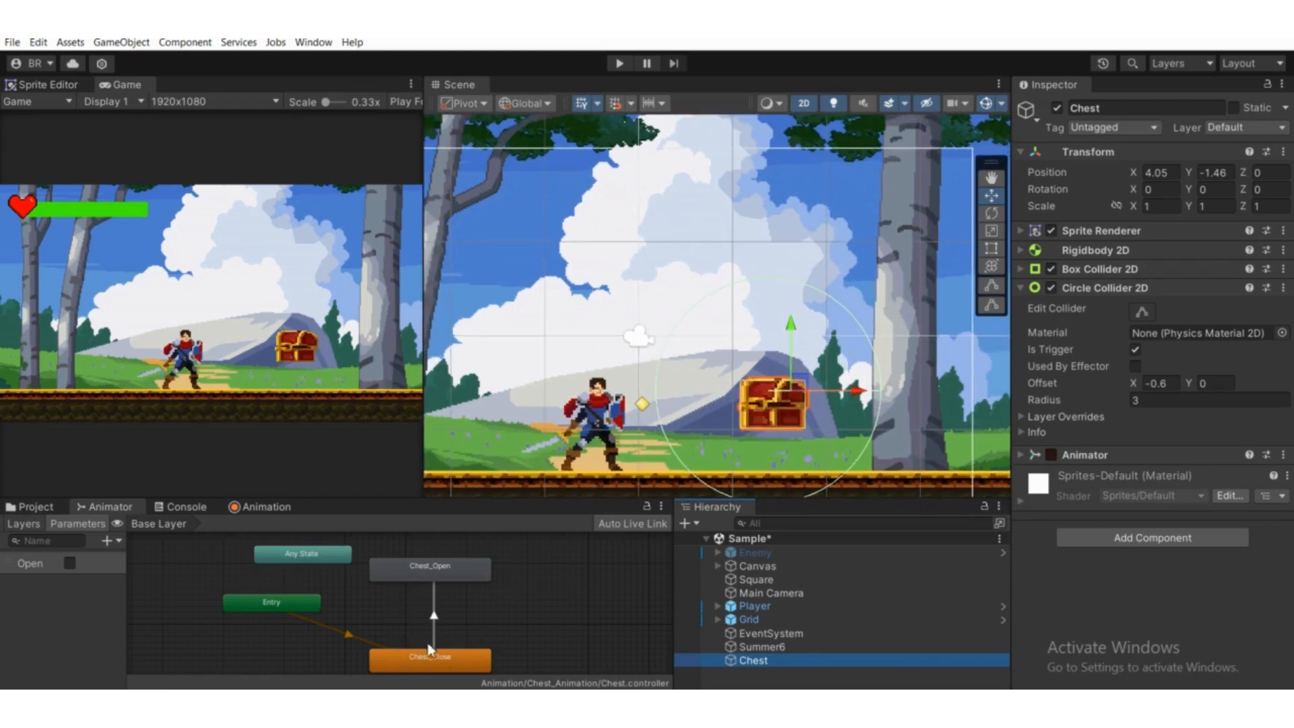
- Create a return transition from the Chest_Open state to the Chest_Close state
{"action": "middle_click_drag", "start_coordinate": [430, 645], "coordinate": [440, 625]}
{"action": "scroll", "coordinate": [627, 411], "scroll_direction": "up", "scroll_amount": 2}
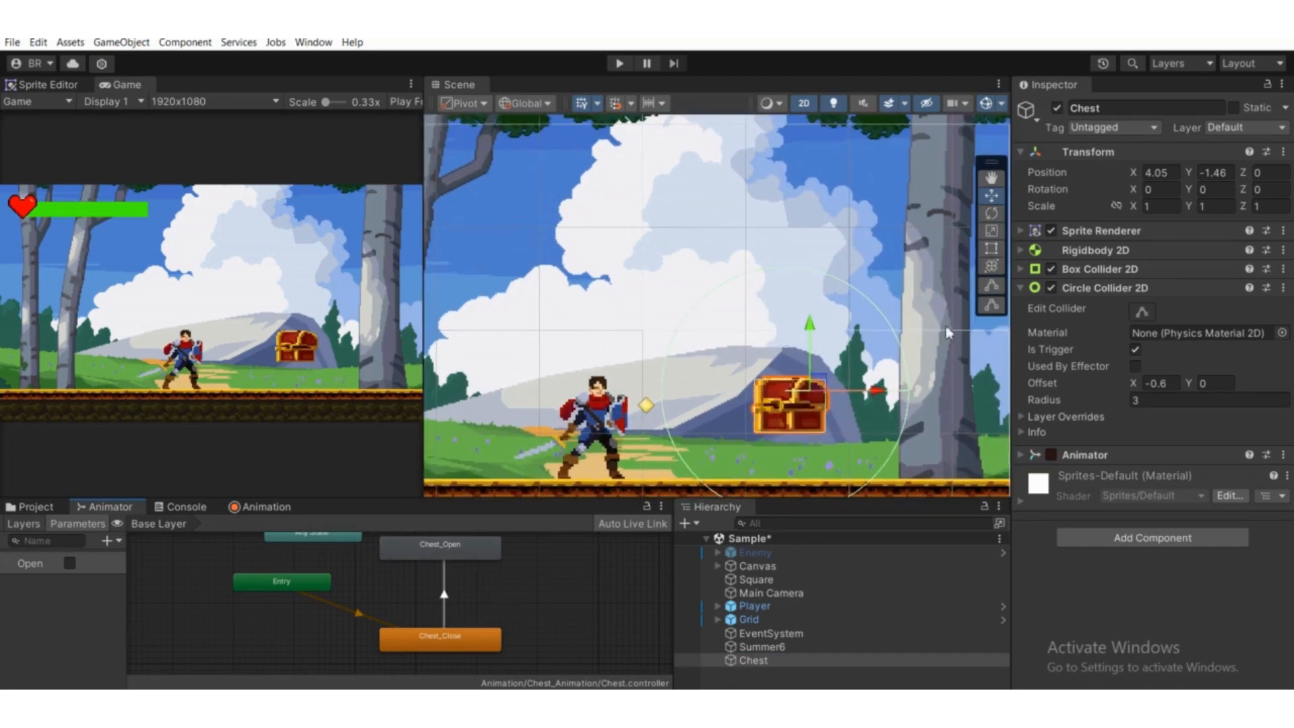
{"action": "scroll", "coordinate": [814, 375], "scroll_direction": "down", "scroll_amount": 1}
{"action": "middle_click_drag", "start_coordinate": [761, 407], "coordinate": [787, 405]}
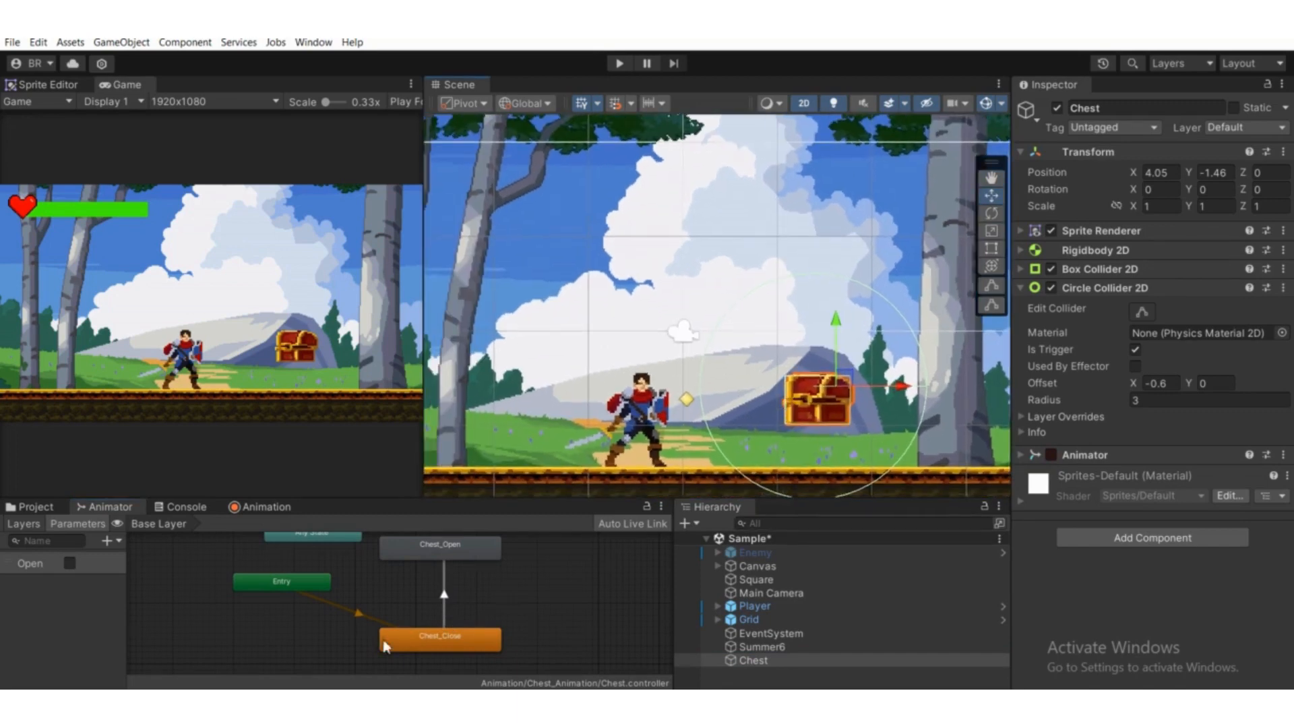
{"action": "middle_click_drag", "start_coordinate": [468, 580], "coordinate": [464, 592]}
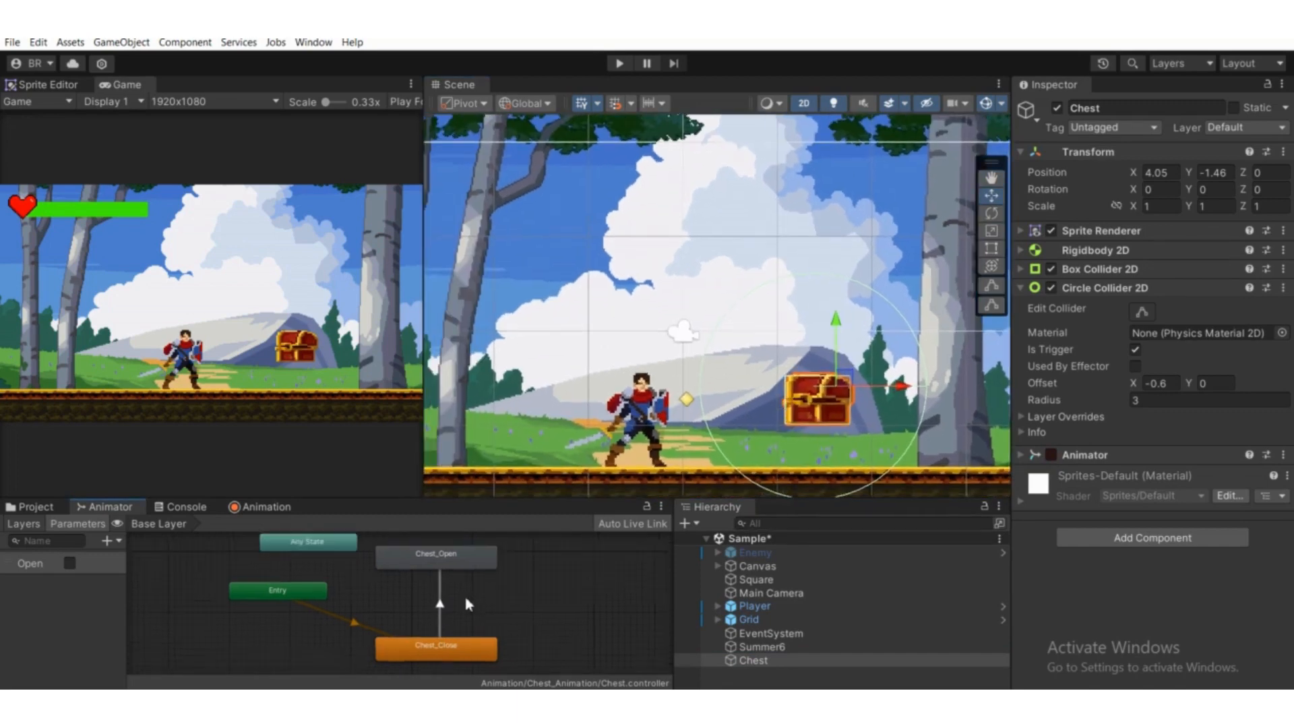
{"action": "right_click", "coordinate": [418, 559]}
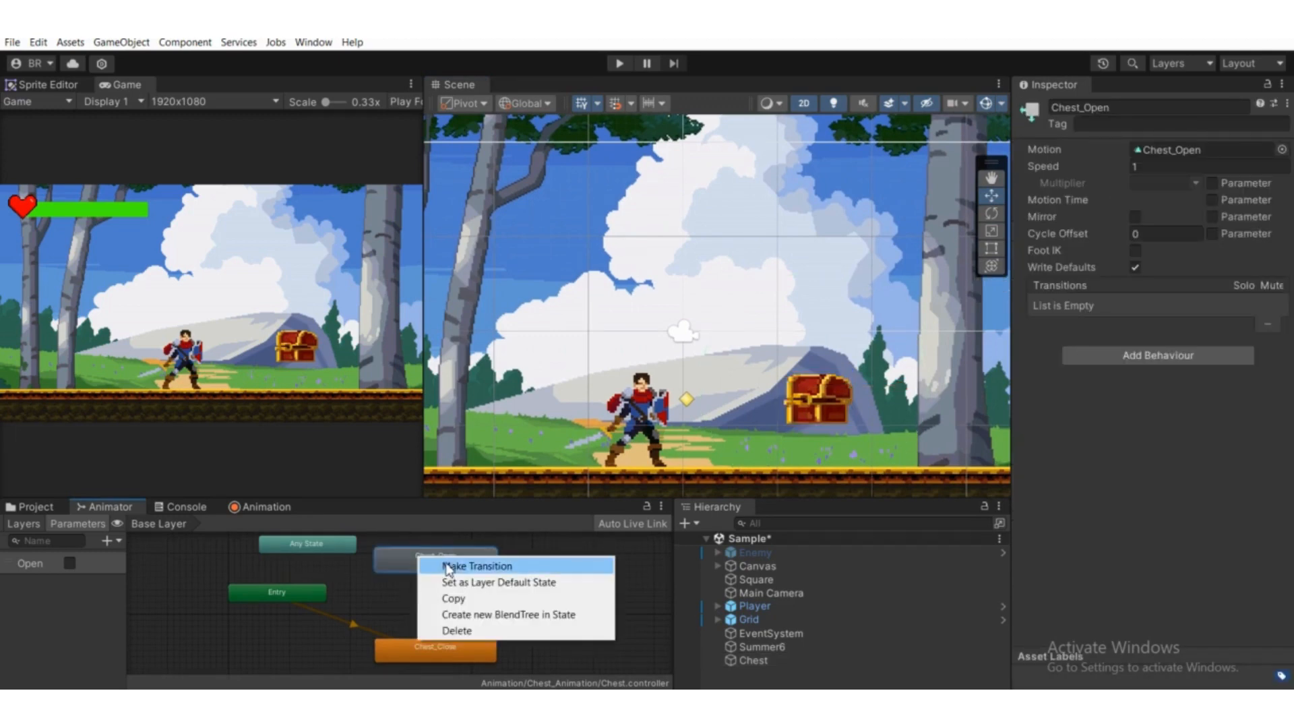
{"action": "left_click", "coordinate": [472, 566]}
{"action": "left_click", "coordinate": [405, 651]}
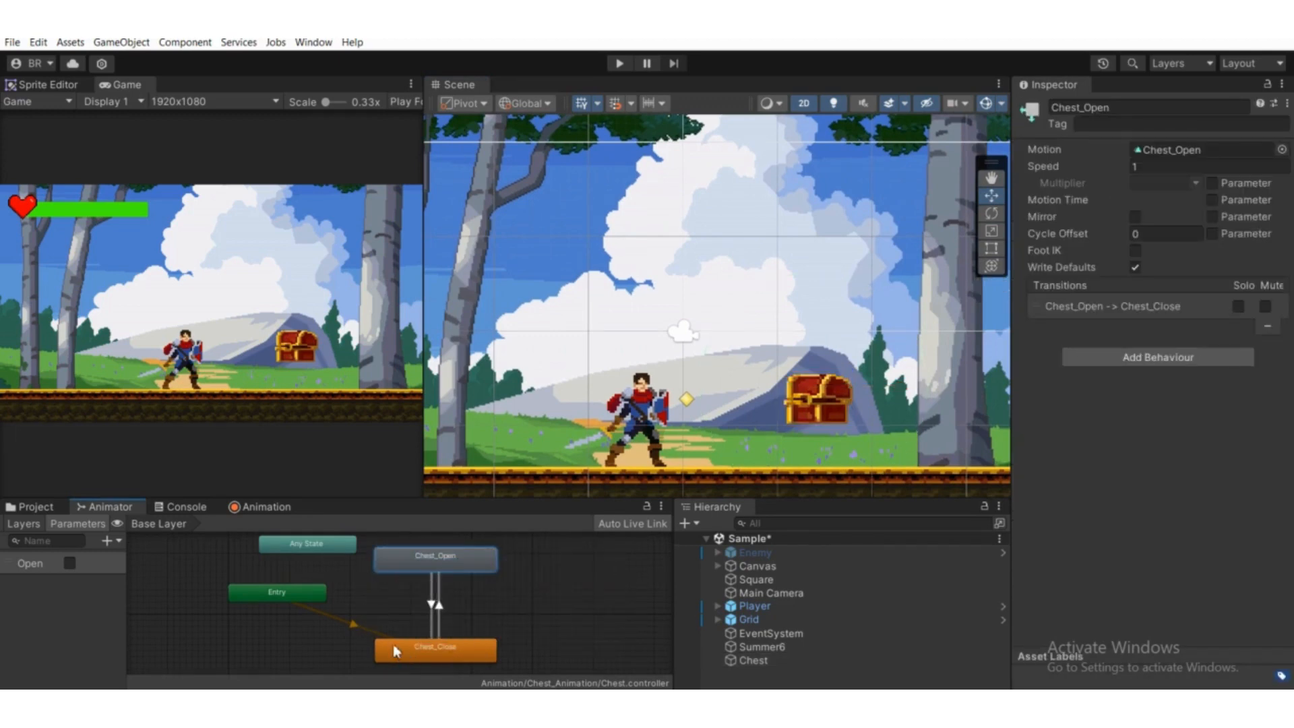
{"action": "middle_click_drag", "start_coordinate": [395, 644], "coordinate": [410, 640]}
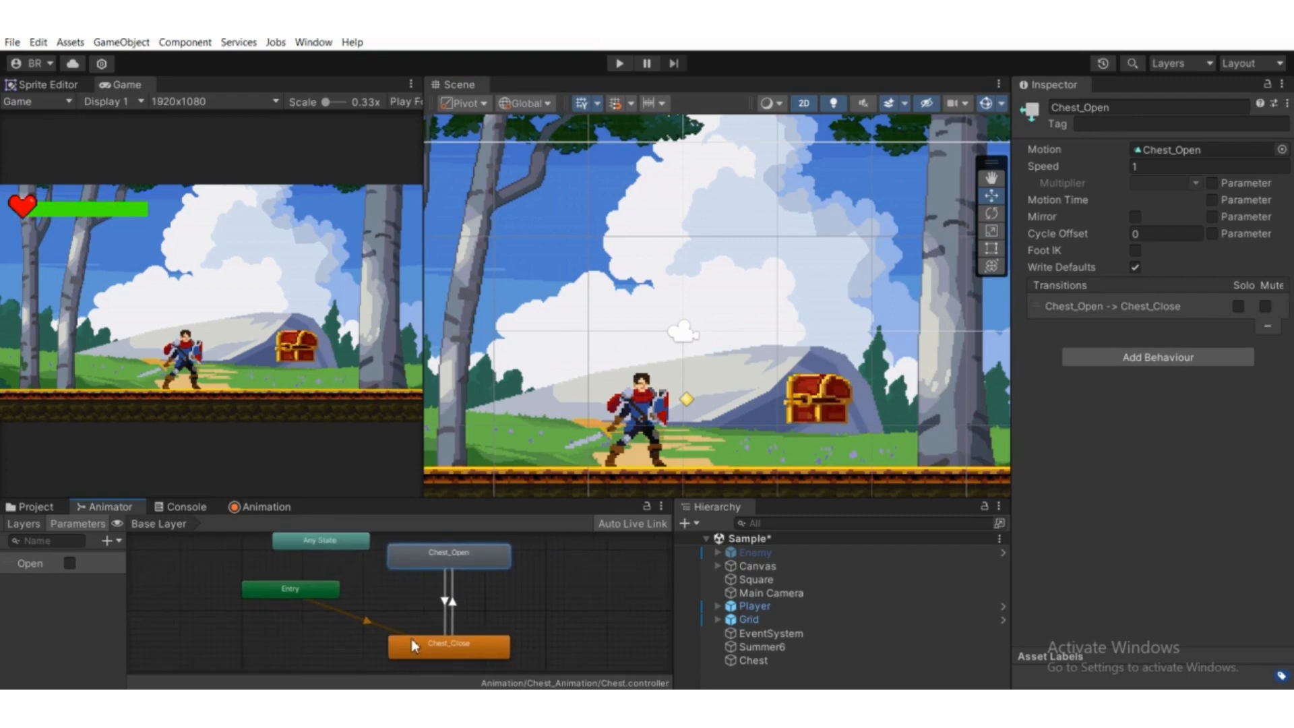
- Set the Exit Time to 1 on the Chest_Open to Chest_Close transition, leaving Has Exit Time enabled
{"action": "left_click", "coordinate": [446, 601]}
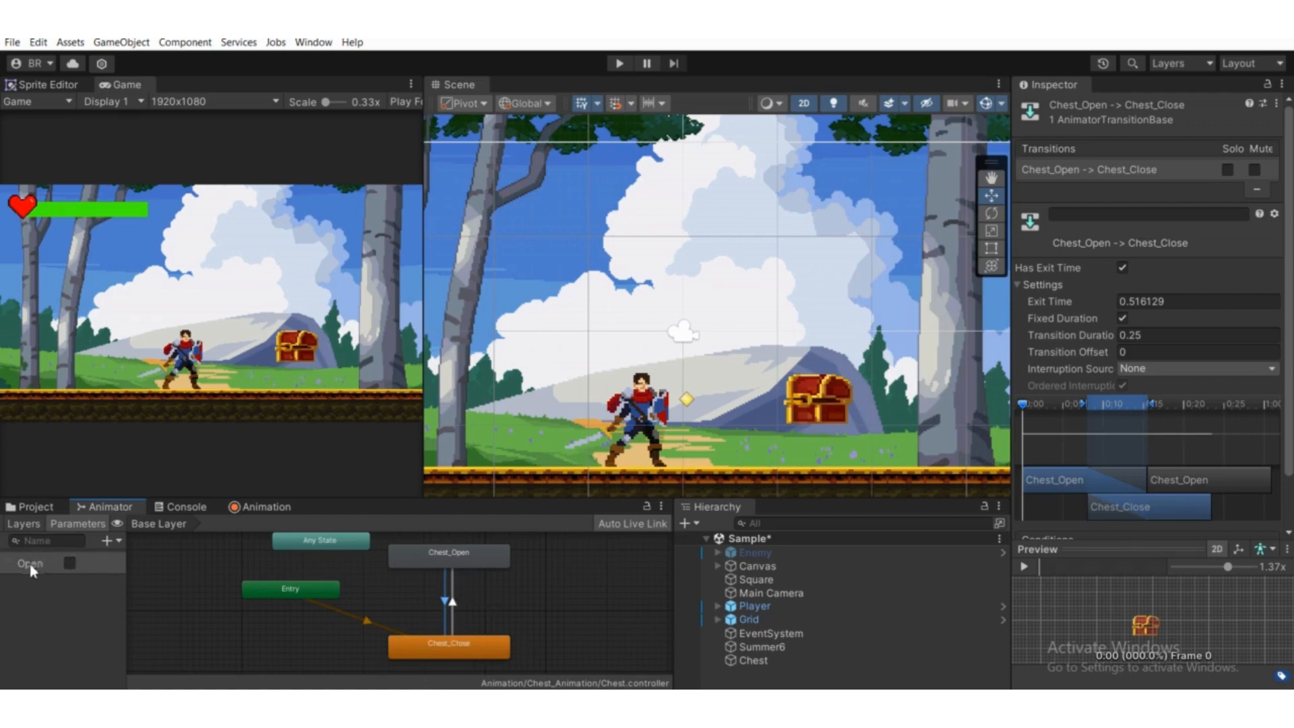
{"action": "scroll", "coordinate": [654, 371], "scroll_direction": "down", "scroll_amount": 1}
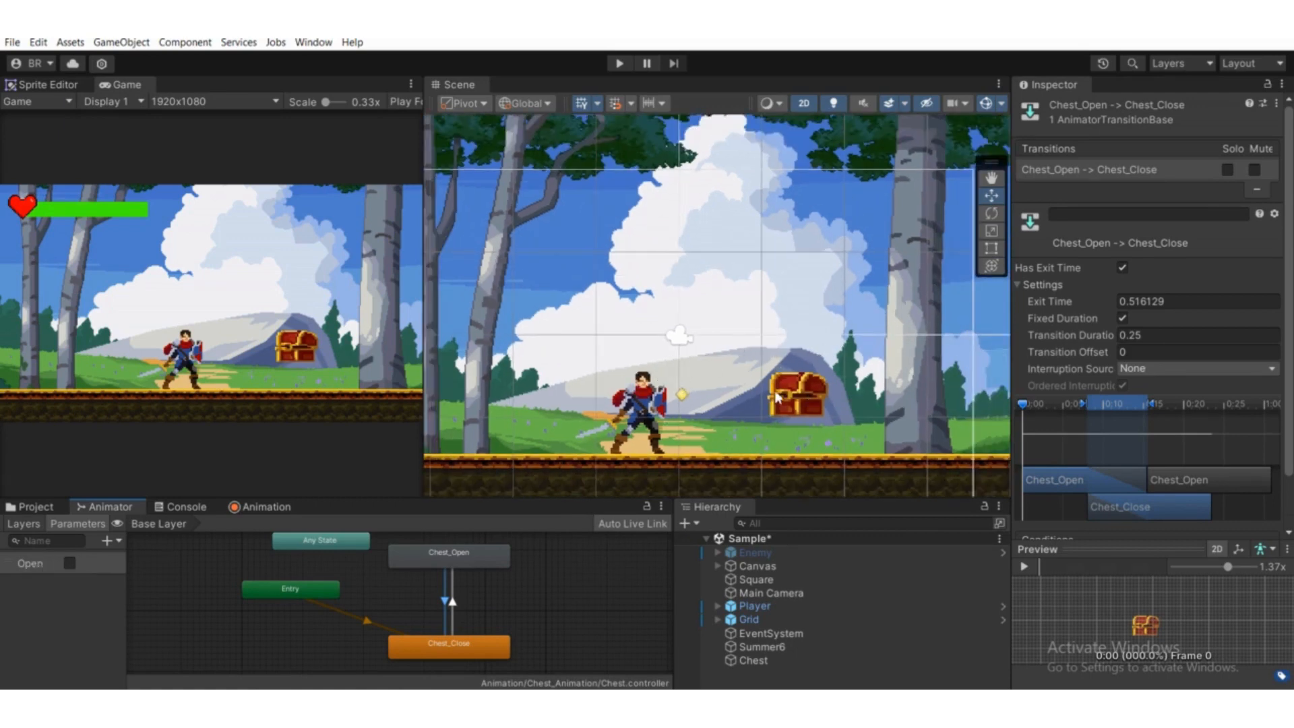
{"action": "middle_click_drag", "start_coordinate": [791, 413], "coordinate": [758, 431]}
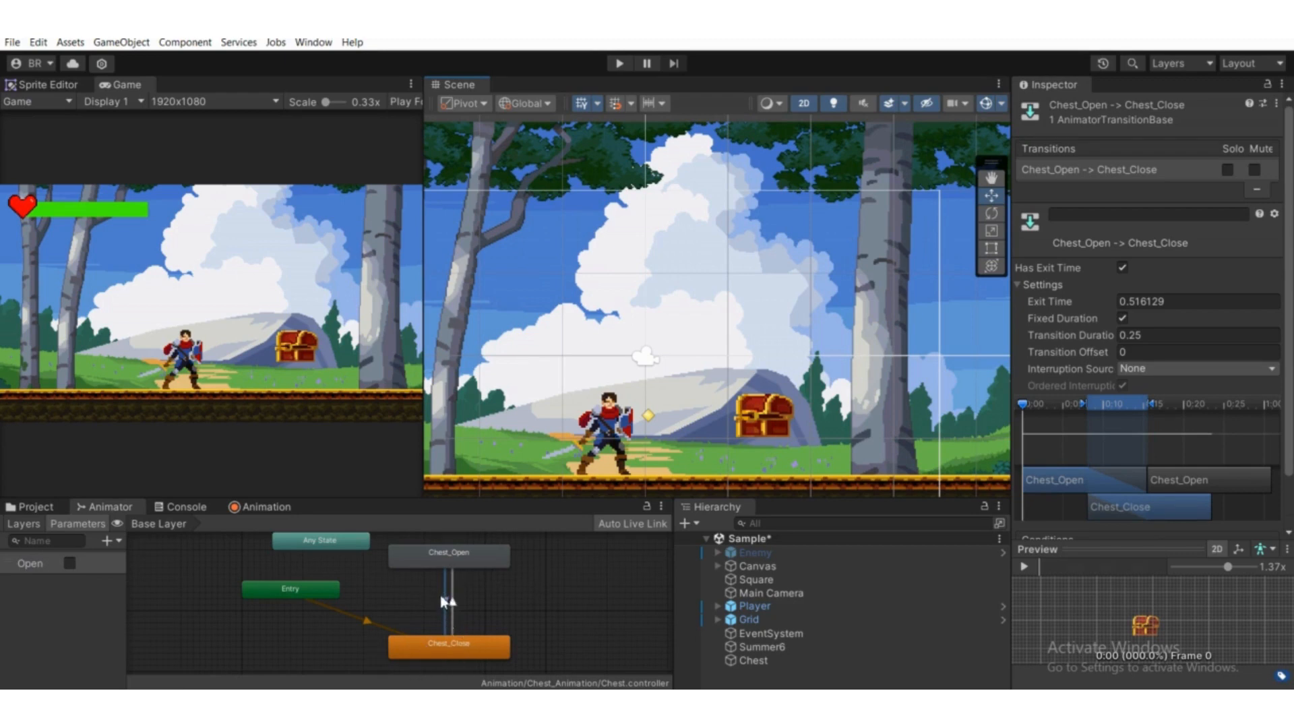
{"action": "left_click", "coordinate": [1034, 285]}
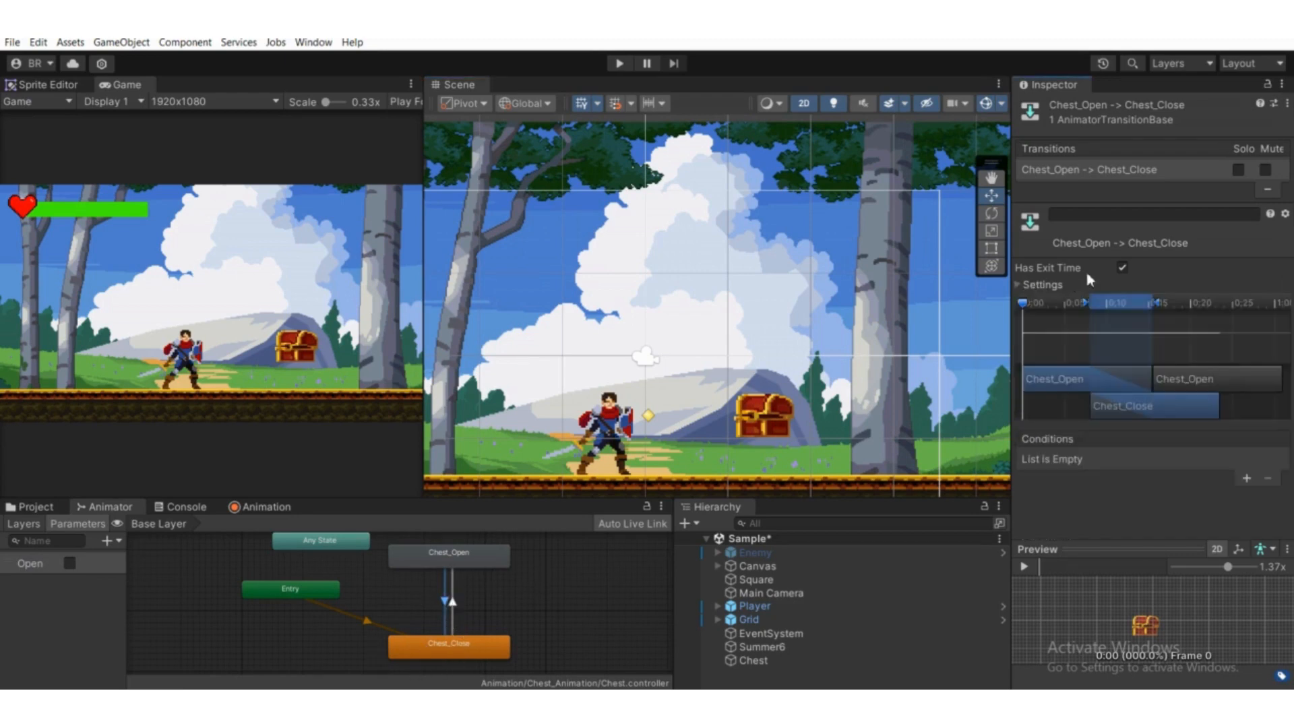
{"action": "left_click", "coordinate": [1062, 279]}
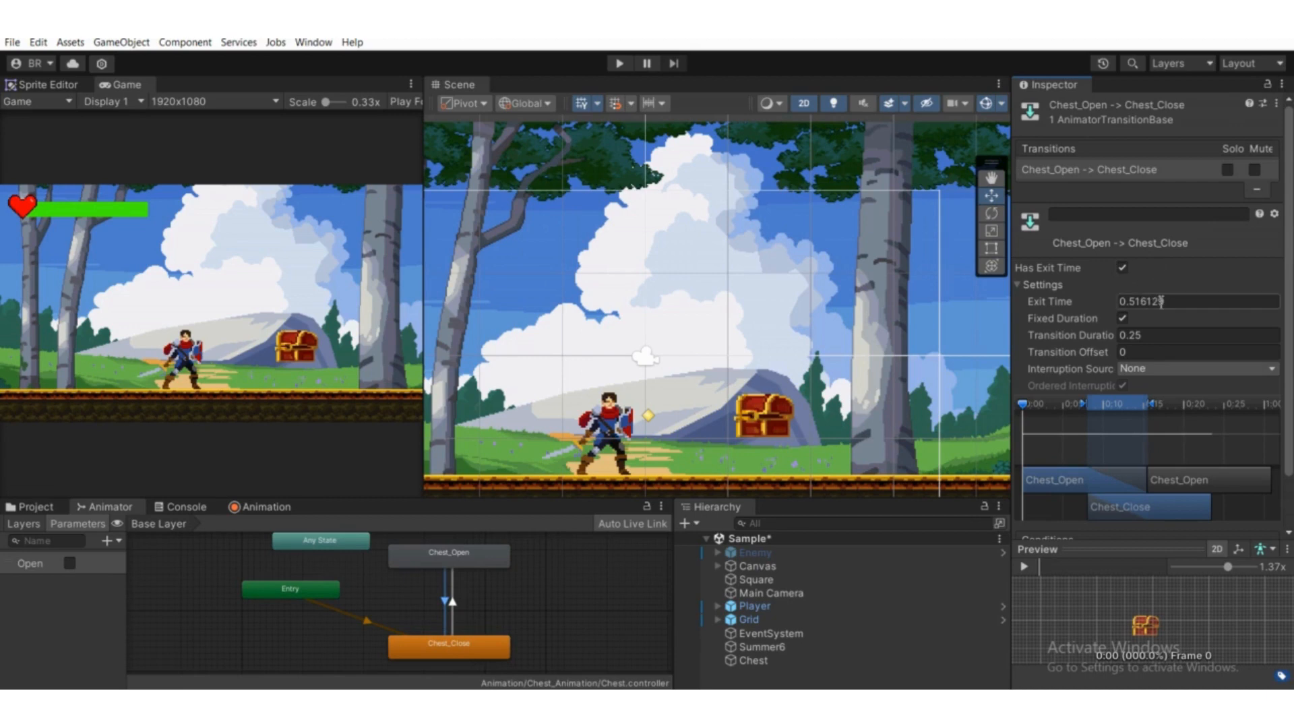
{"action": "left_click", "coordinate": [1049, 303]}
{"action": "type", "text": "1"}
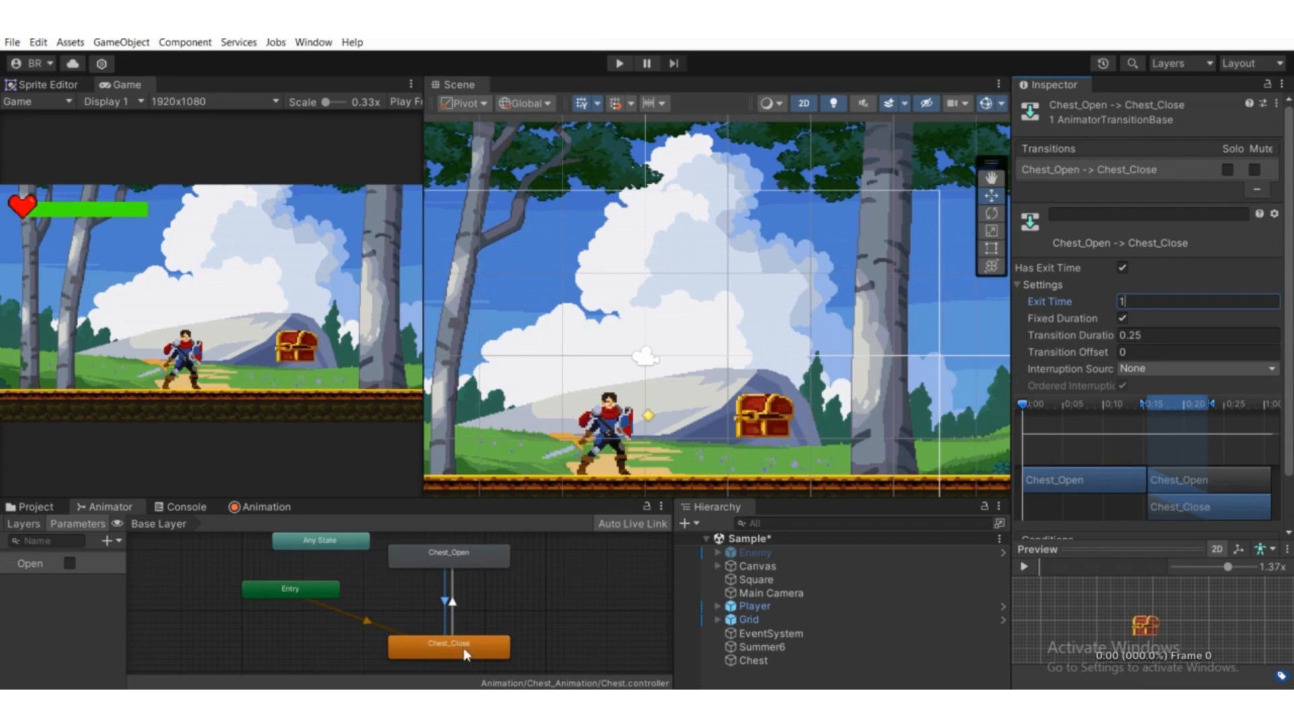
{"action": "scroll", "coordinate": [817, 388], "scroll_direction": "down", "scroll_amount": 1}
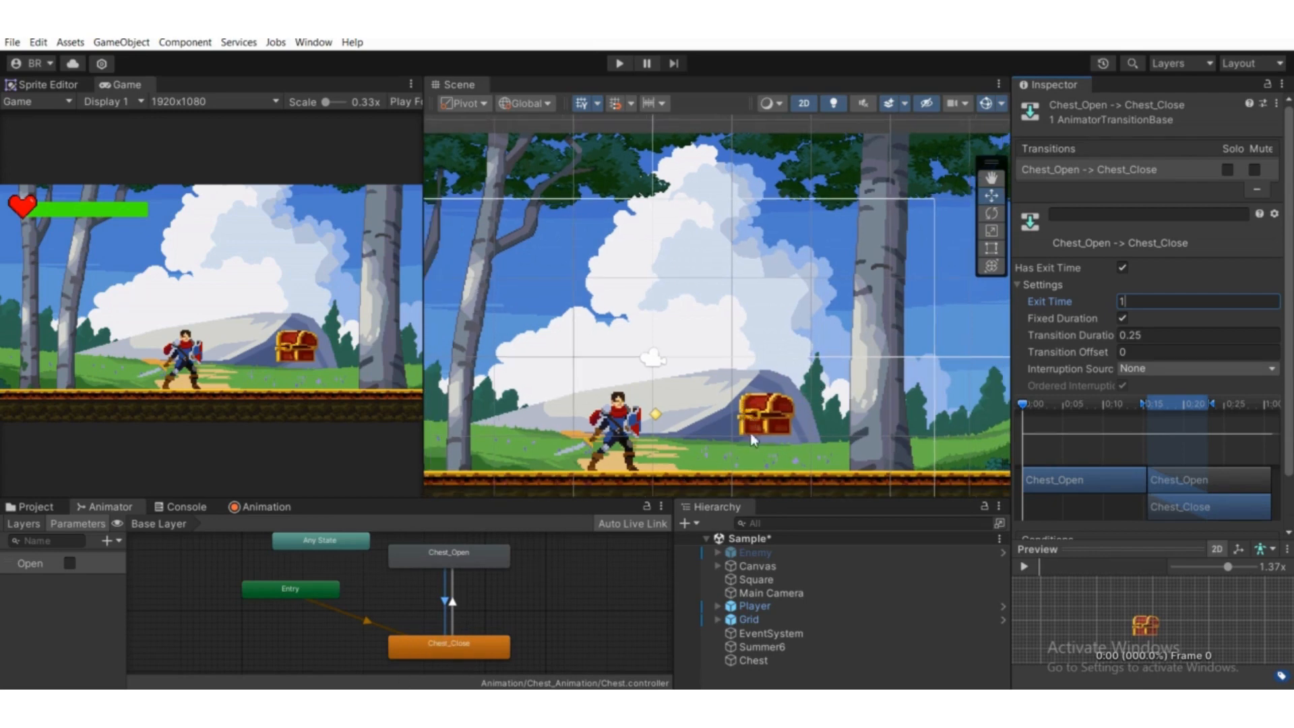
{"action": "middle_click_drag", "start_coordinate": [765, 423], "coordinate": [760, 423]}
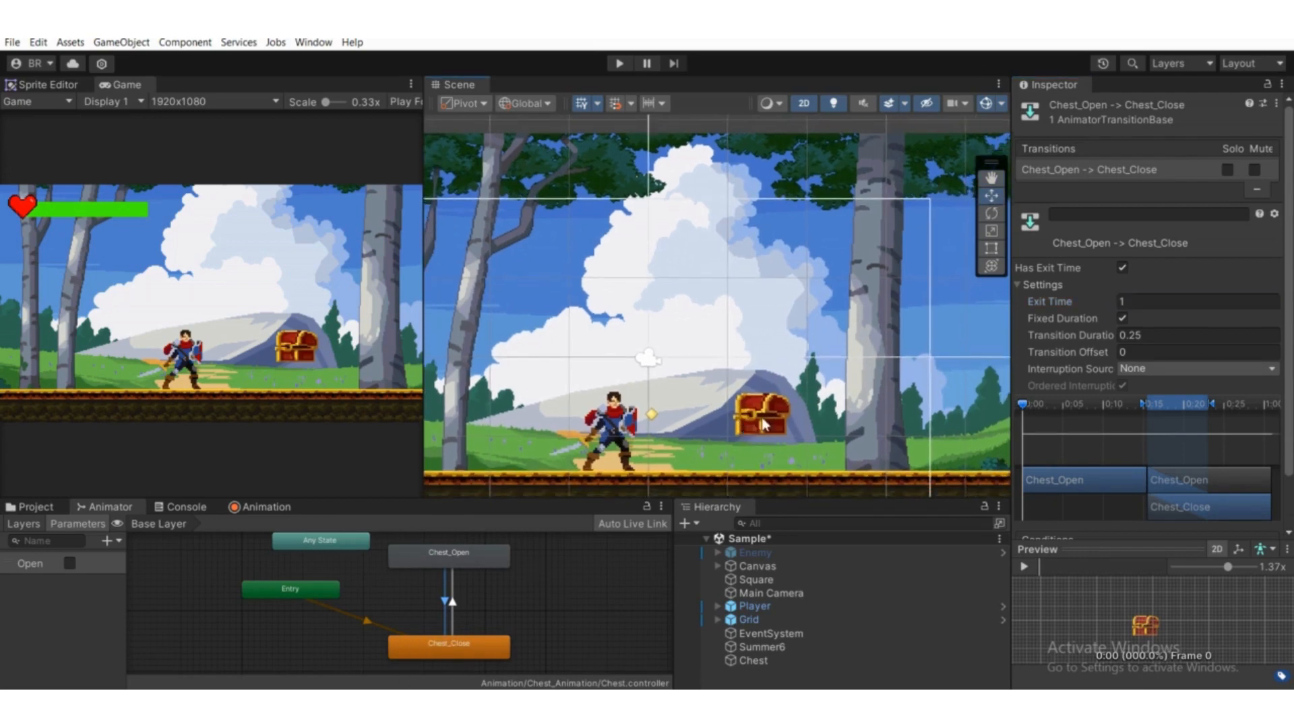
- Set the transition duration to 0 for the Chest_Open to Chest_Close transition
{"action": "left_click", "coordinate": [1122, 268]}
{"action": "left_click", "coordinate": [1129, 302]}
{"action": "type", "text": "1"}
{"action": "left_click", "coordinate": [1134, 305]}
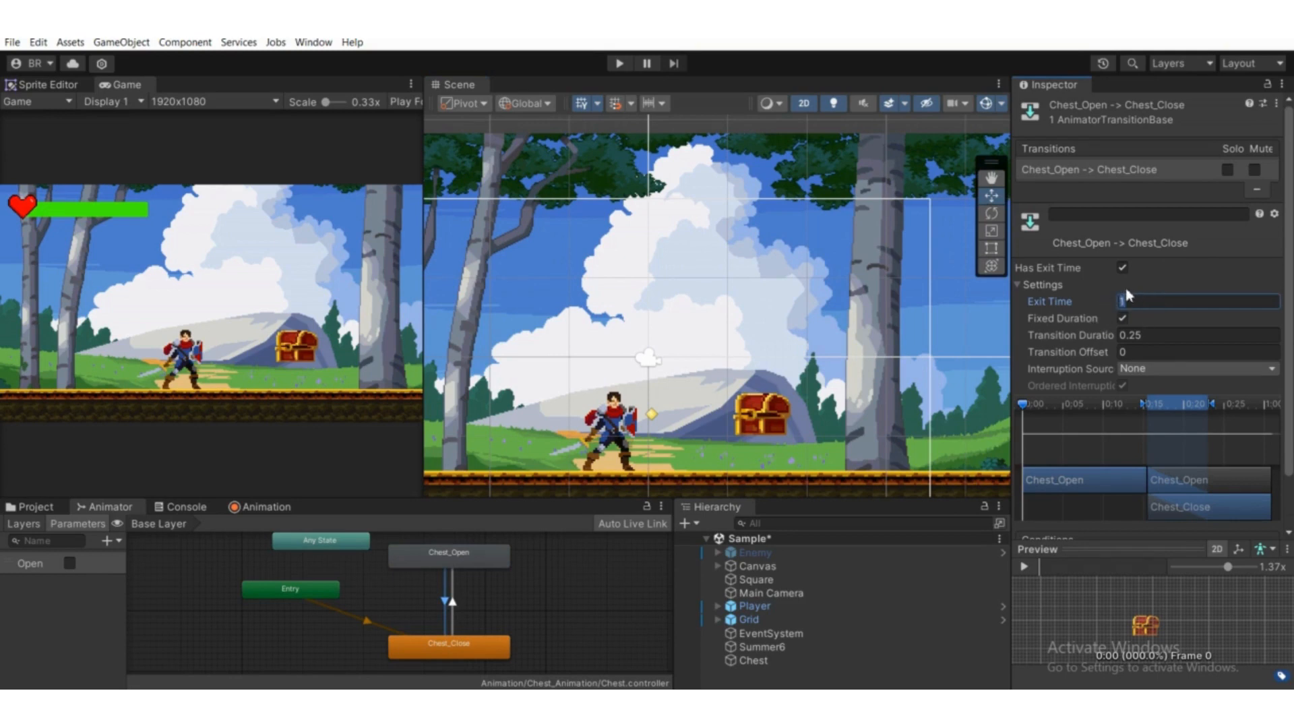
{"action": "left_click", "coordinate": [1133, 335]}
{"action": "type", "text": "0"}
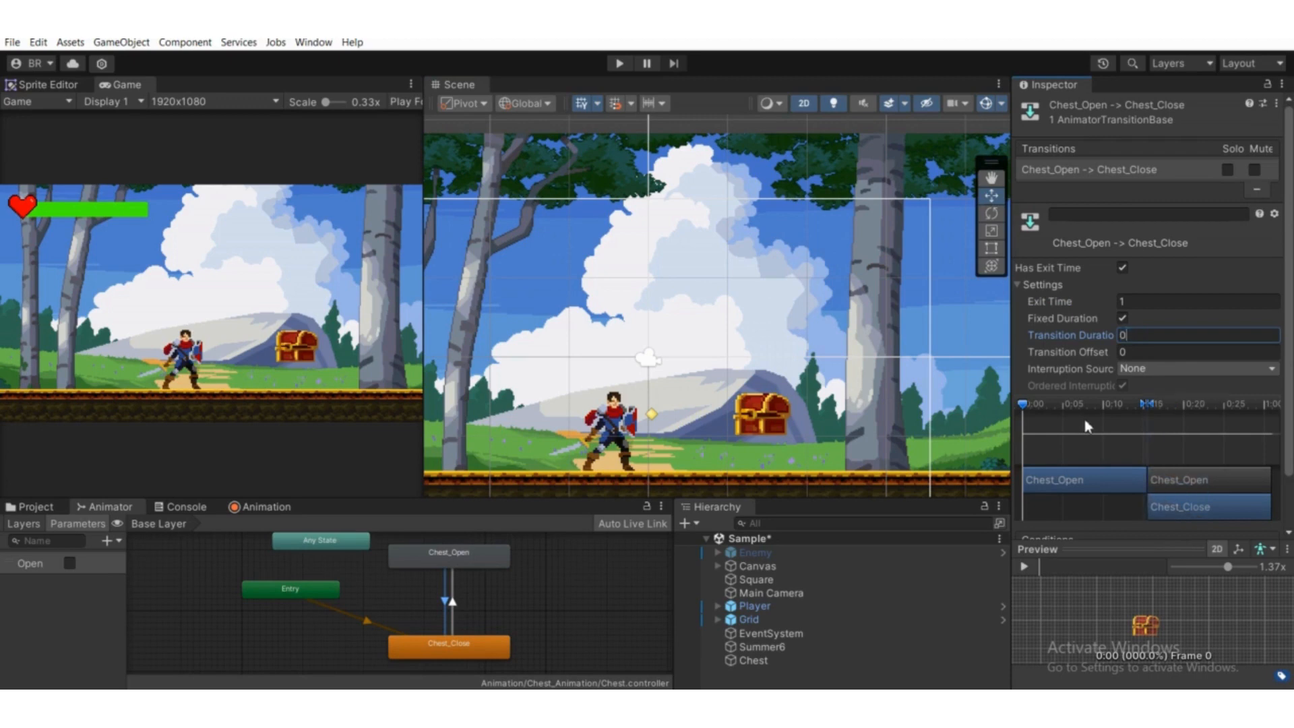
- Add a condition to the Chest_Open to Chest_Close transition requiring the Open parameter to be false
{"action": "scroll", "coordinate": [1085, 419], "scroll_direction": "down", "scroll_amount": 2}
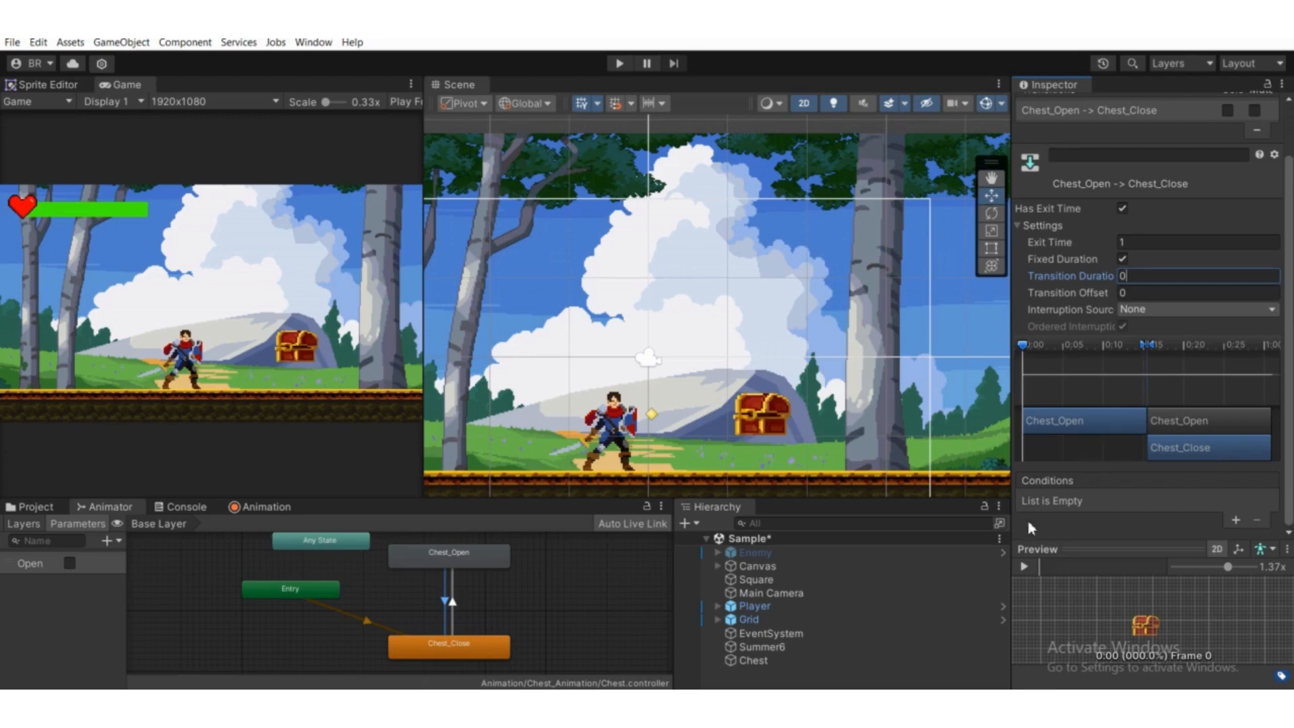
{"action": "left_click", "coordinate": [1228, 519]}
{"action": "left_click", "coordinate": [1179, 502]}
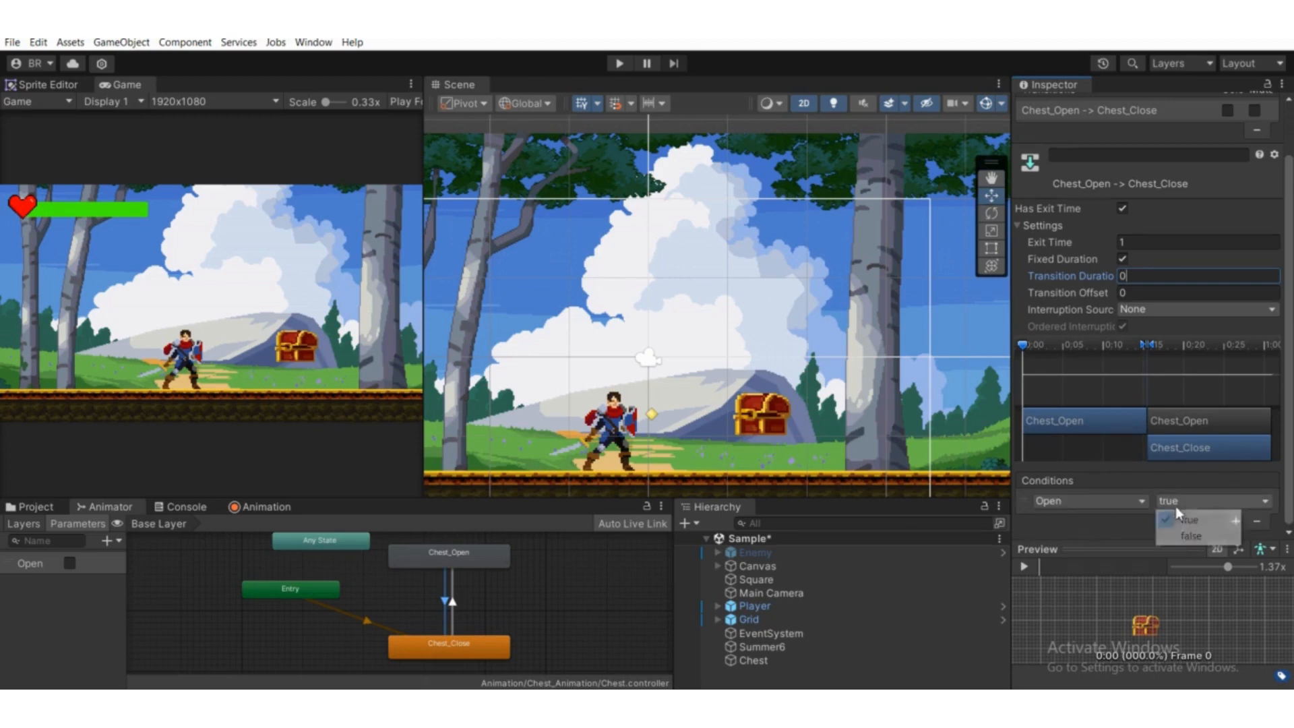
{"action": "left_click", "coordinate": [1186, 537]}
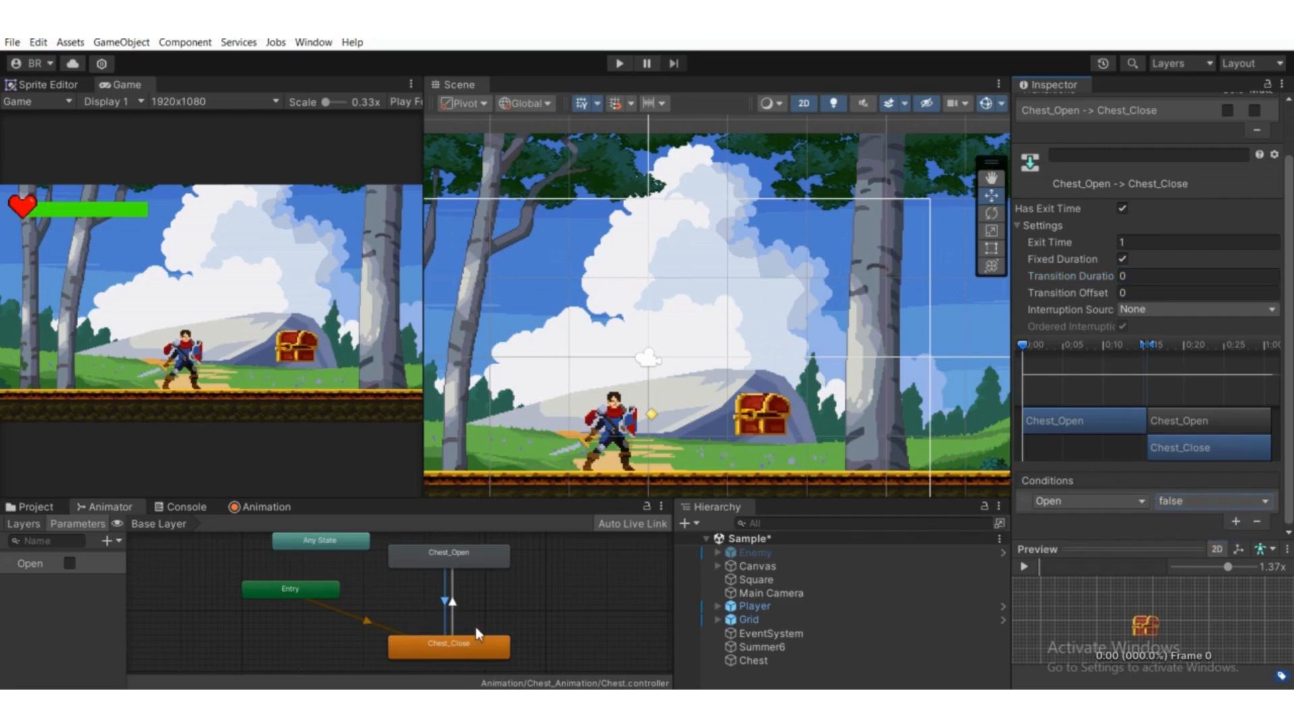
- Review the two transitions between Chest_Open and Chest_Close, the Open parameter and the return transition's condition
{"action": "scroll", "coordinate": [456, 647], "scroll_direction": "up", "scroll_amount": 3}
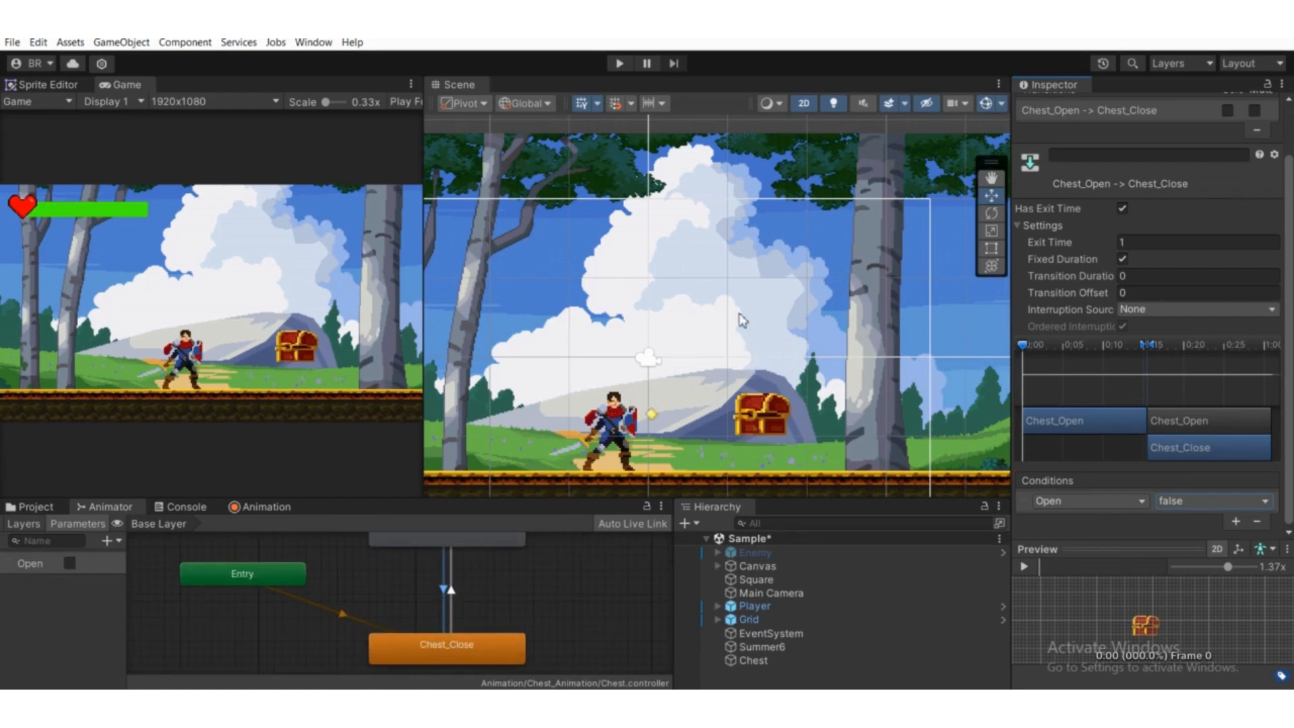
{"action": "scroll", "coordinate": [801, 384], "scroll_direction": "down", "scroll_amount": 1}
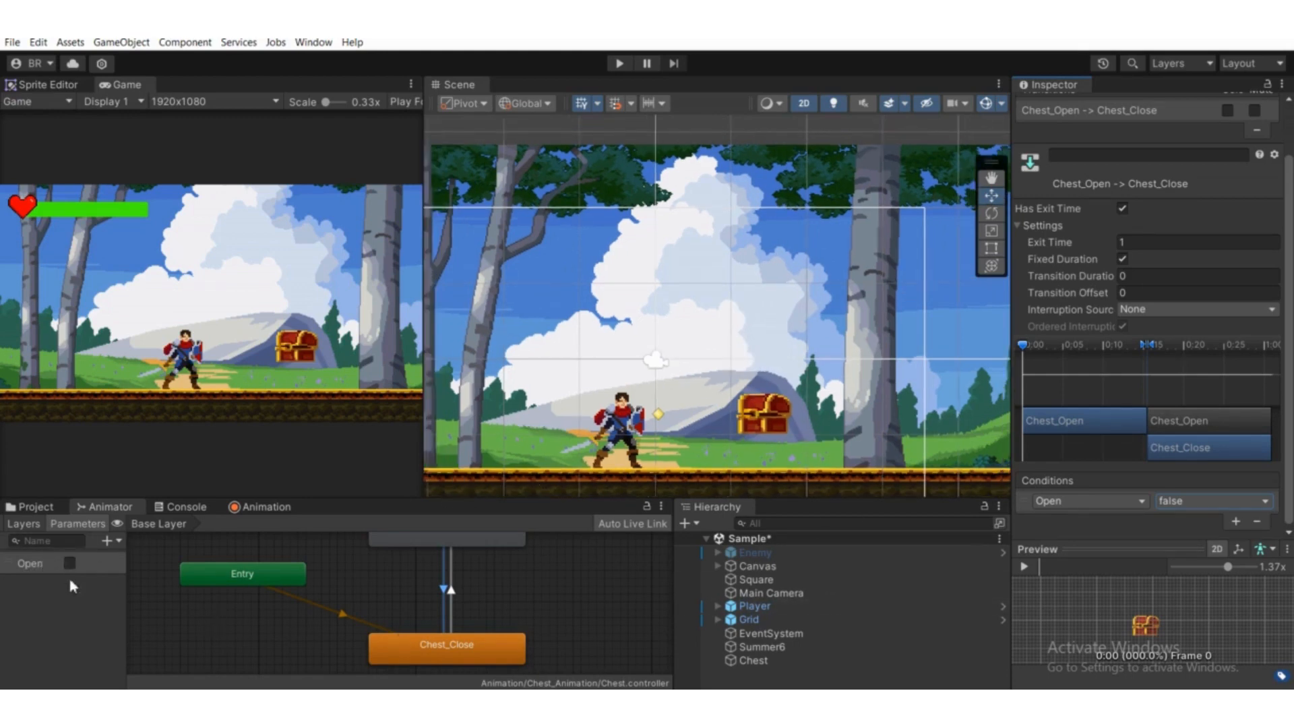
{"action": "scroll", "coordinate": [450, 587], "scroll_direction": "down", "scroll_amount": 2}
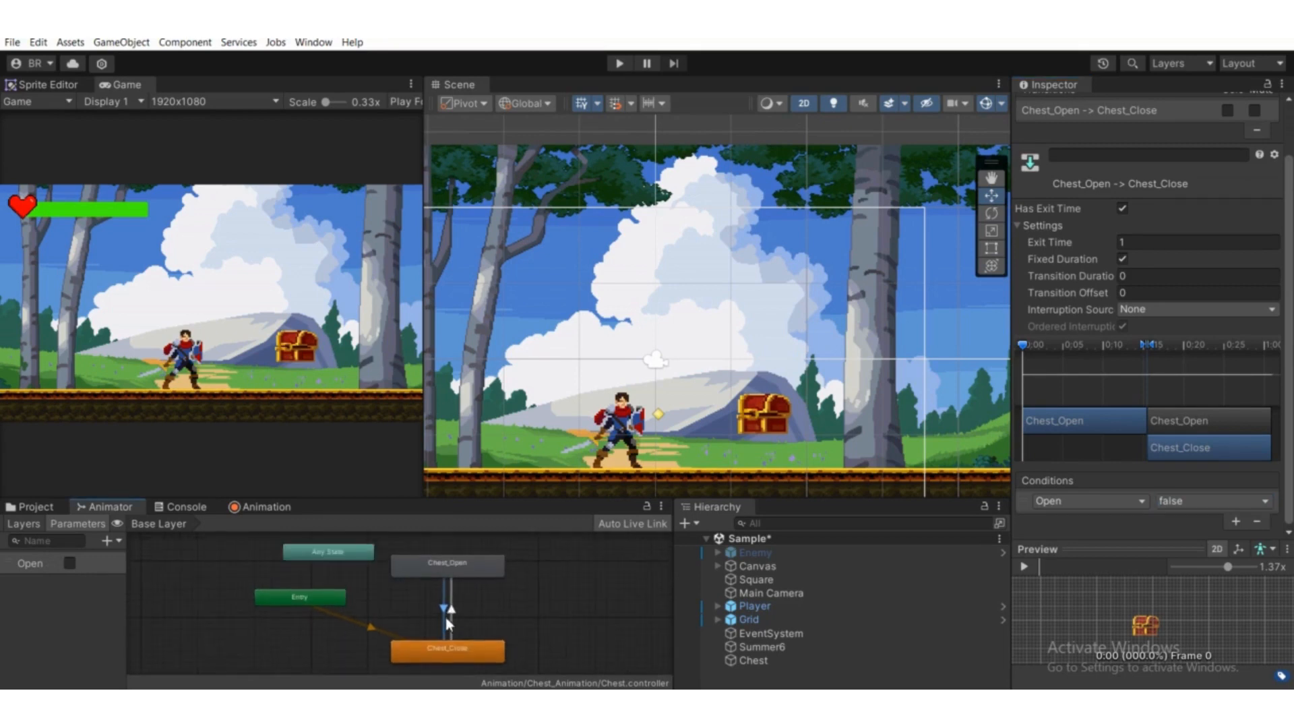
{"action": "scroll", "coordinate": [413, 627], "scroll_direction": "up", "scroll_amount": 2}
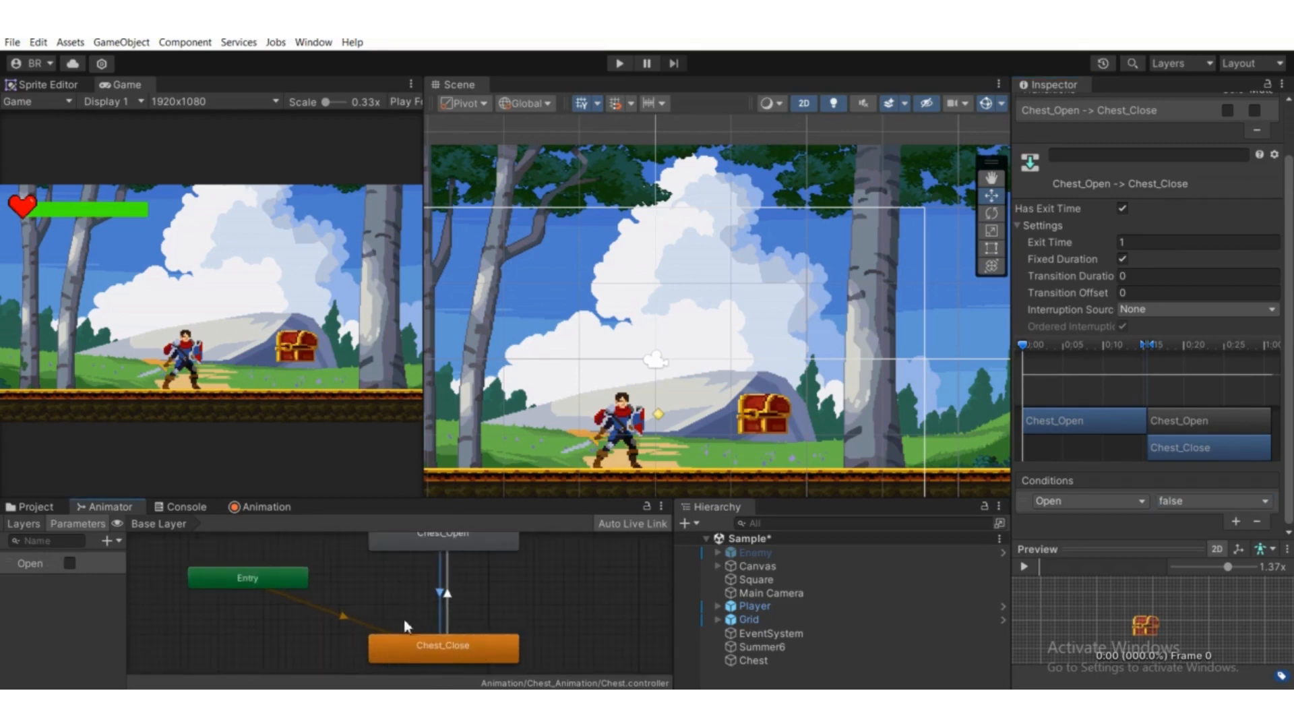
{"action": "scroll", "coordinate": [407, 624], "scroll_direction": "up", "scroll_amount": 2}
{"action": "scroll", "coordinate": [467, 563], "scroll_direction": "down", "scroll_amount": 1}
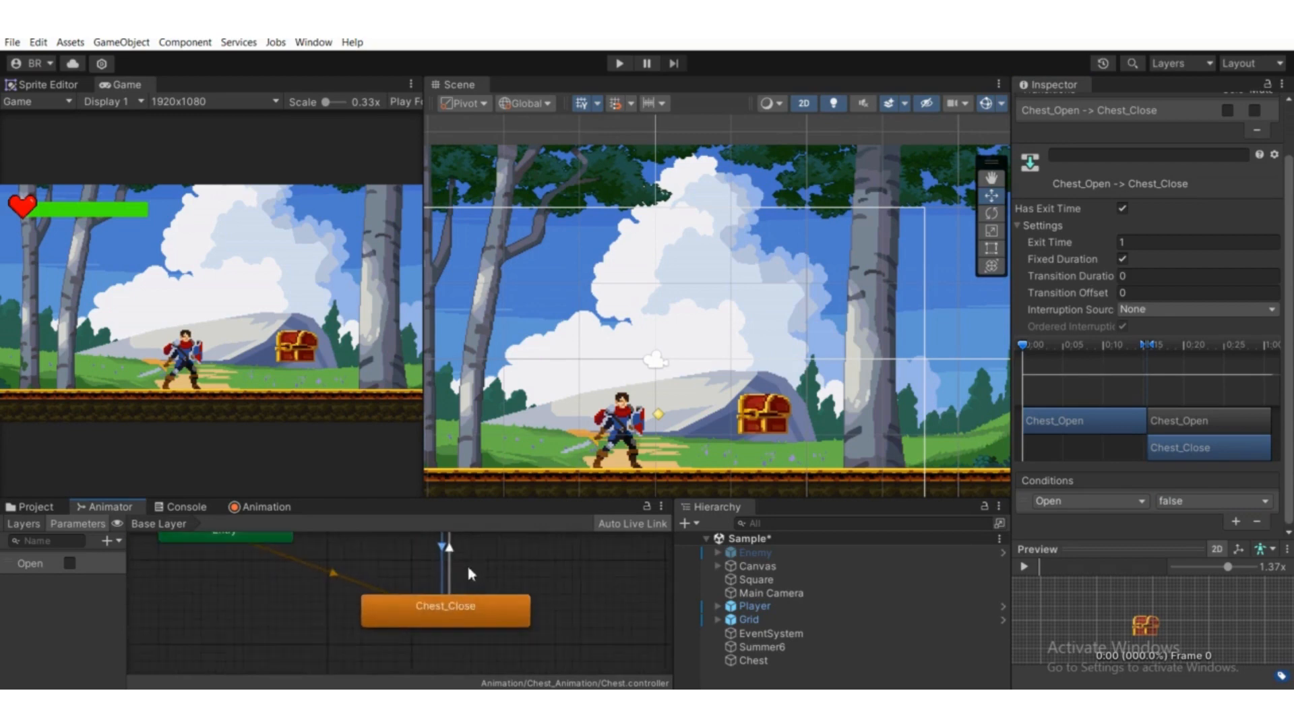
{"action": "middle_click_drag", "start_coordinate": [462, 618], "coordinate": [457, 659]}
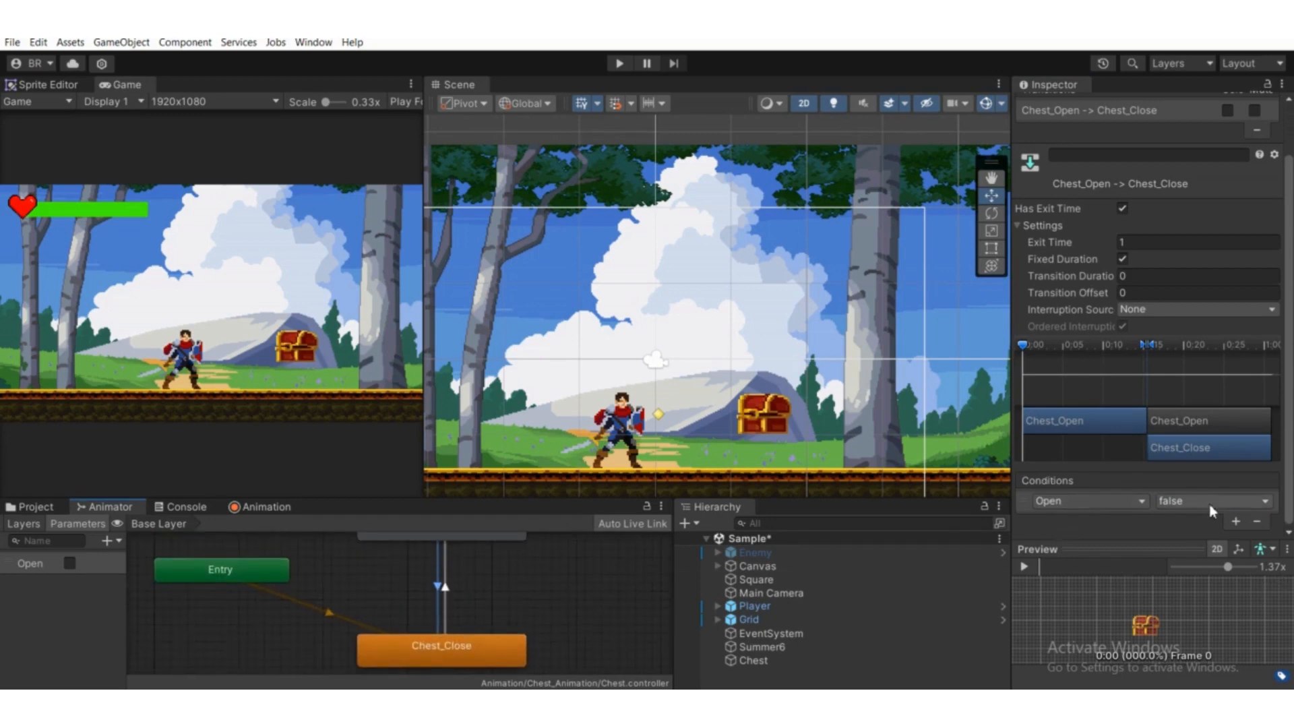
{"action": "scroll", "coordinate": [426, 604], "scroll_direction": "down", "scroll_amount": 3}
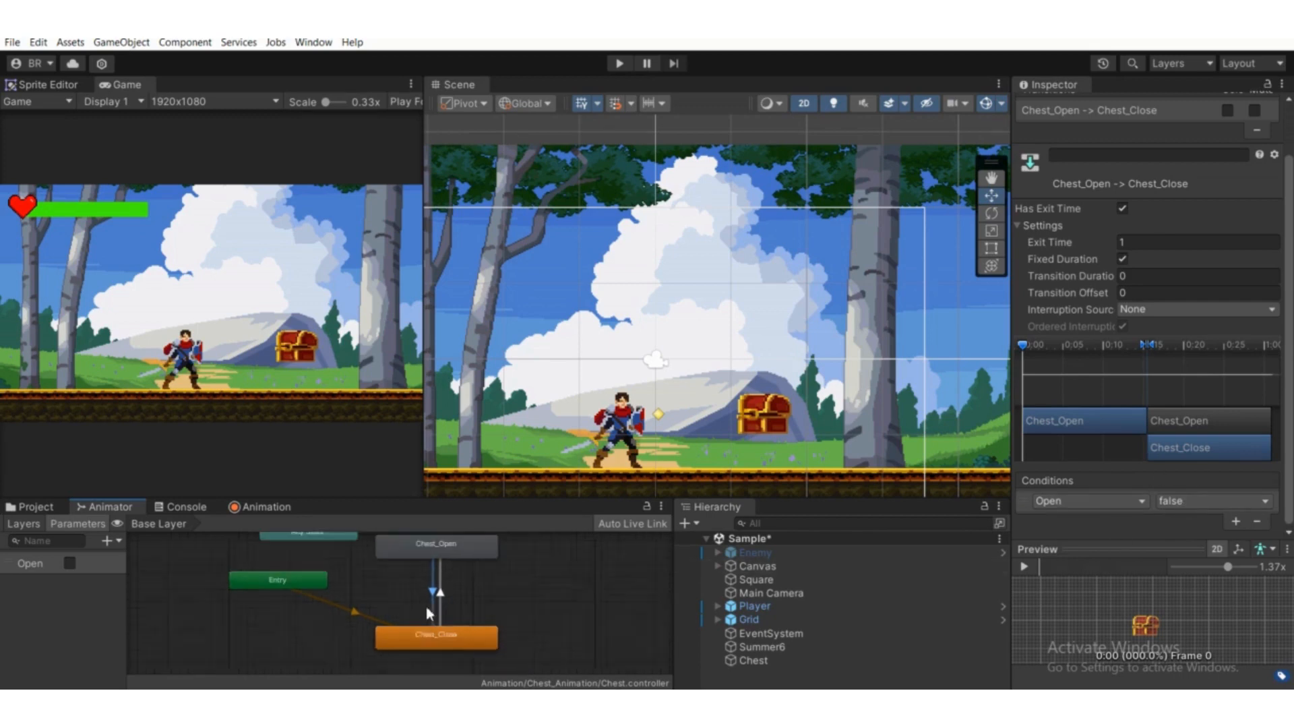
{"action": "middle_click_drag", "start_coordinate": [456, 611], "coordinate": [455, 621]}
{"action": "scroll", "coordinate": [455, 620], "scroll_direction": "up", "scroll_amount": 4}
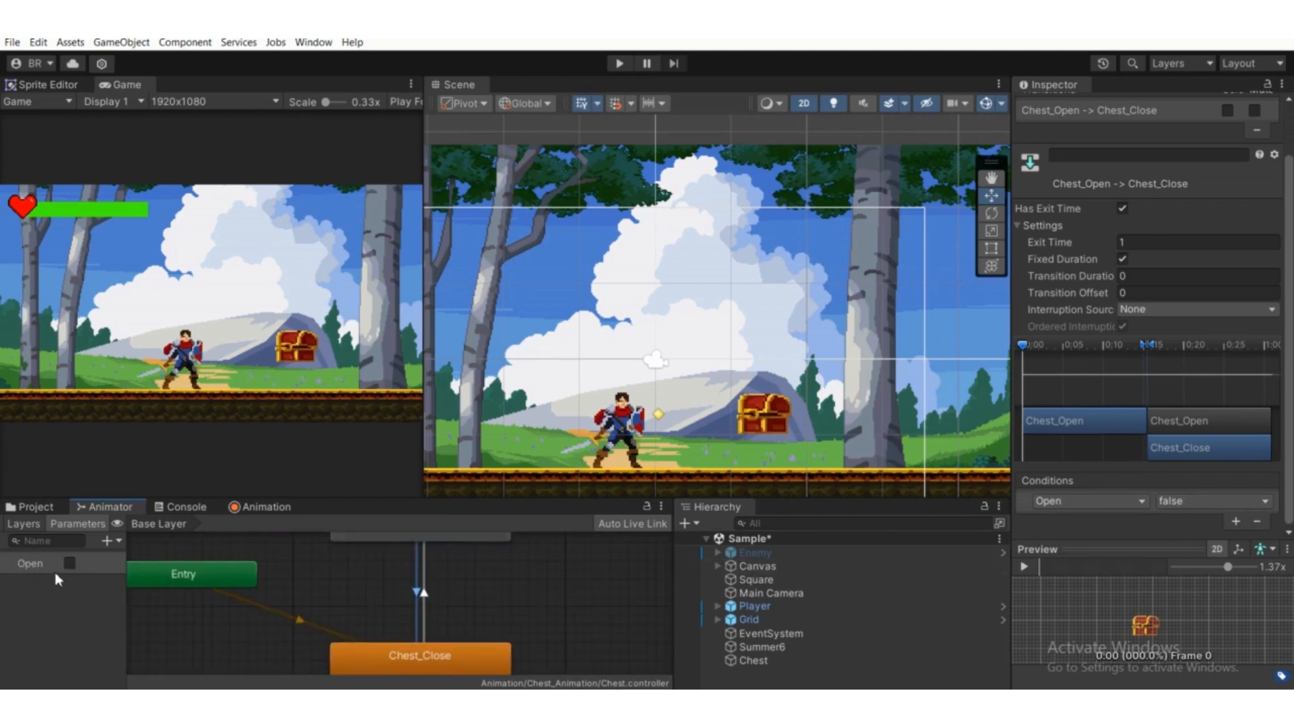
- Clear the console and play-test the scene, enabling the Open parameter while observing the Chest_Close to Chest_Open transition, and stop the game
{"action": "left_click", "coordinate": [168, 505]}
{"action": "left_click", "coordinate": [17, 524]}
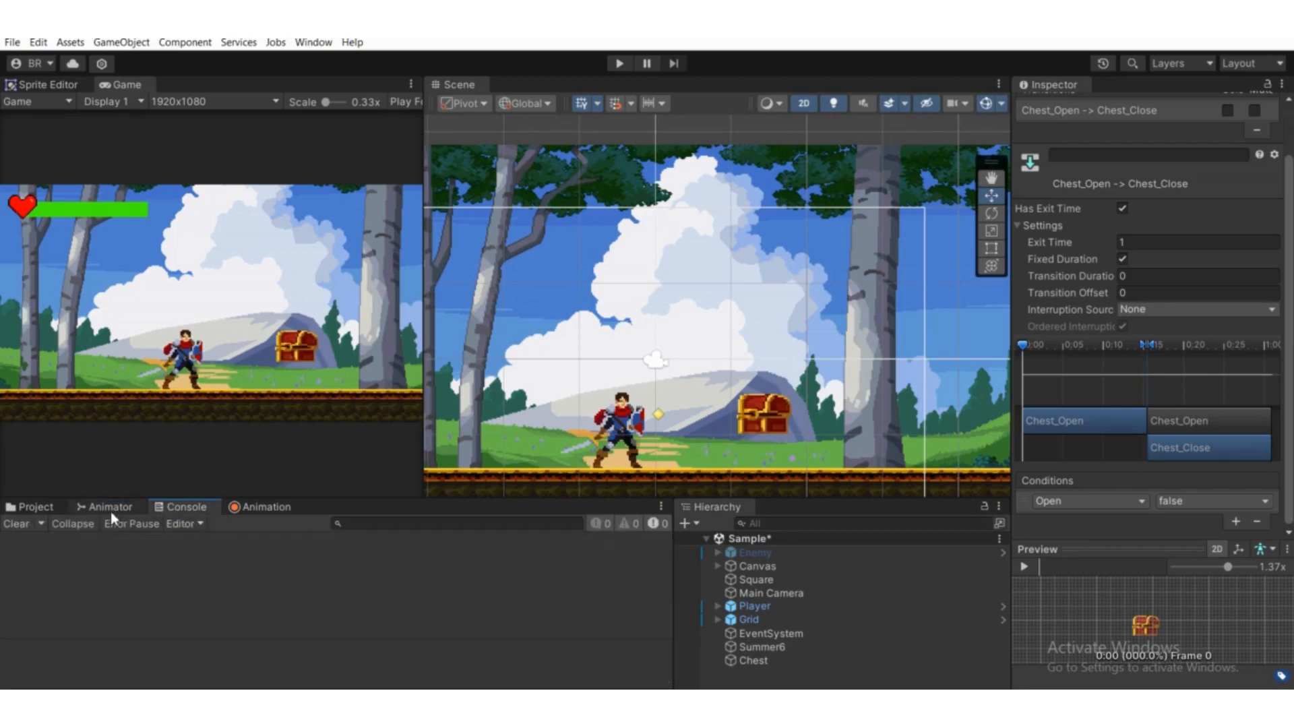
{"action": "left_click", "coordinate": [108, 507]}
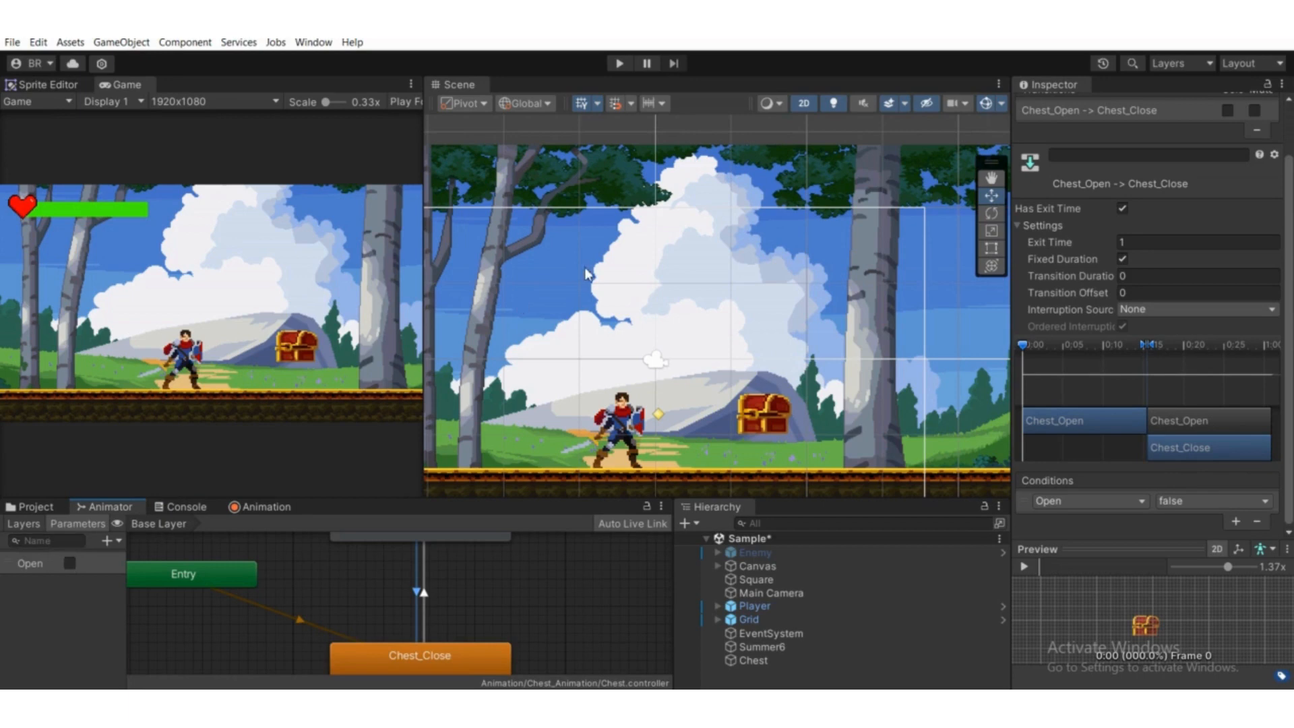
{"action": "scroll", "coordinate": [523, 595], "scroll_direction": "down", "scroll_amount": 3}
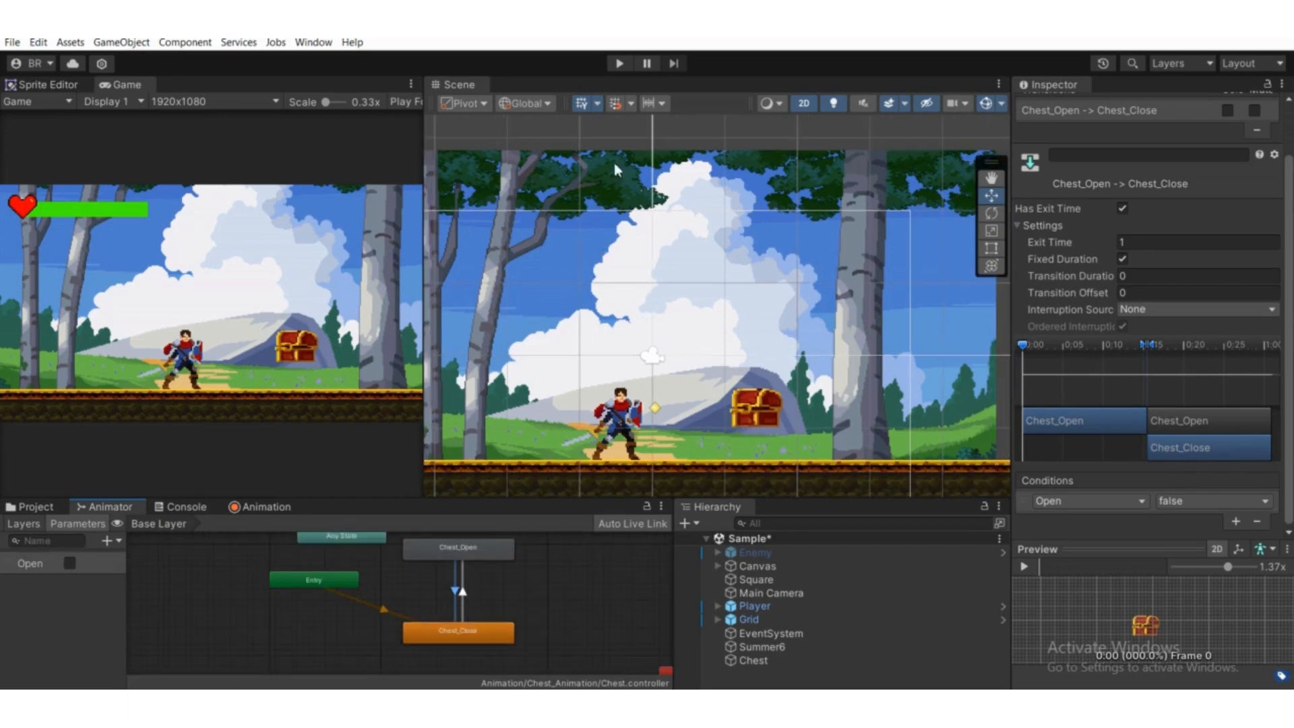
{"action": "left_click", "coordinate": [619, 63]}
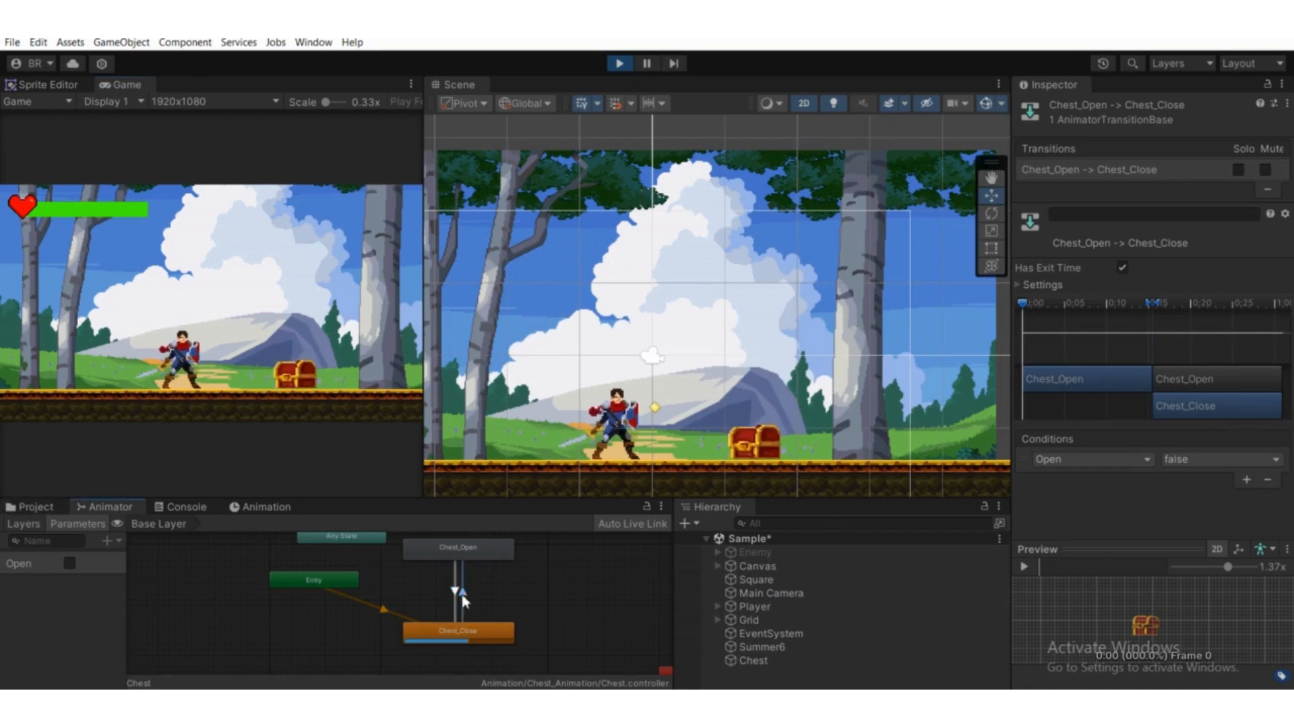
{"action": "left_click", "coordinate": [462, 593]}
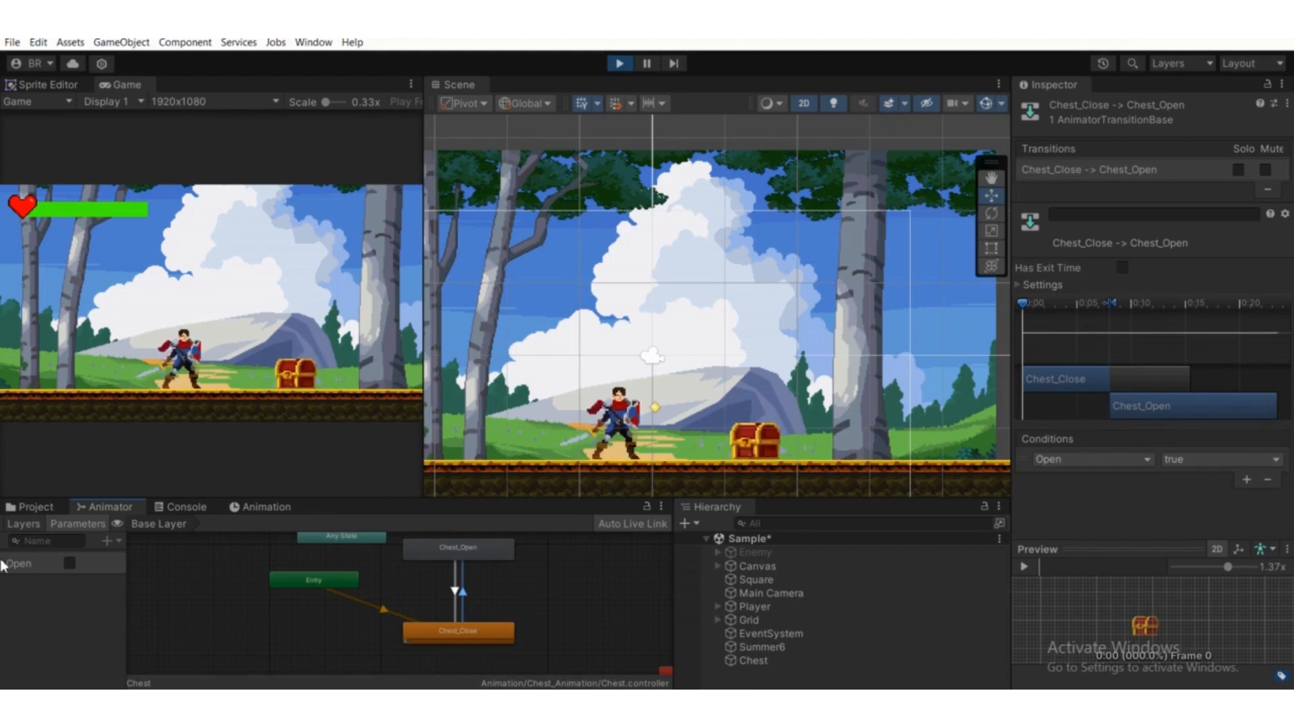
{"action": "left_click", "coordinate": [71, 563]}
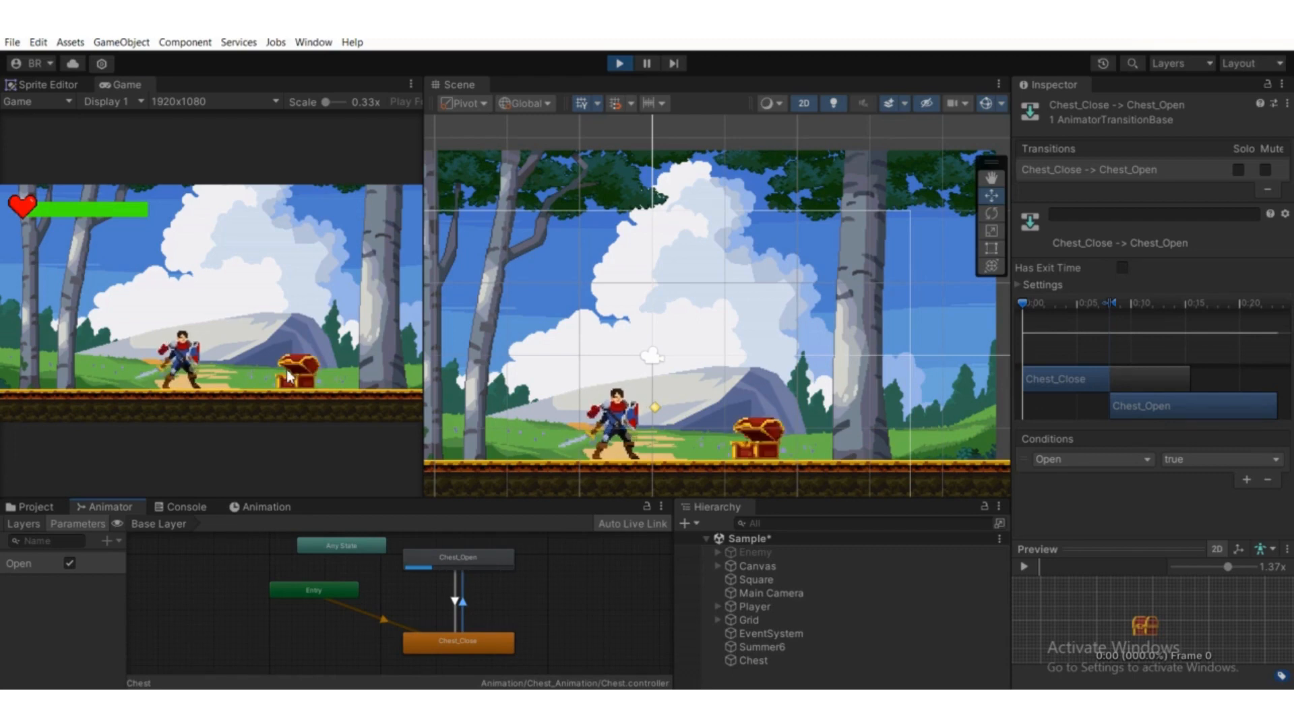
{"action": "left_click", "coordinate": [620, 64]}
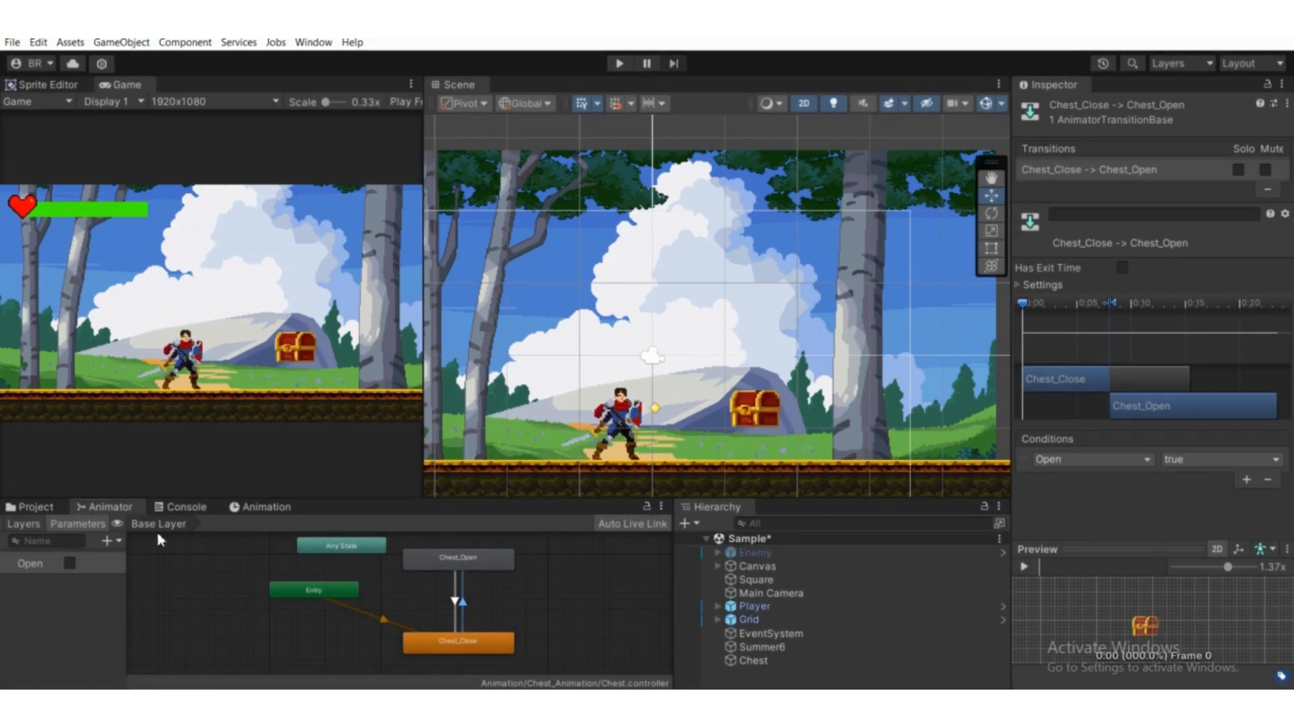
- Turn off Loop Time for the Chest_Open animation clip in the Chest_Animation folder
{"action": "left_click", "coordinate": [47, 505]}
{"action": "scroll", "coordinate": [27, 602], "scroll_direction": "down", "scroll_amount": 2}
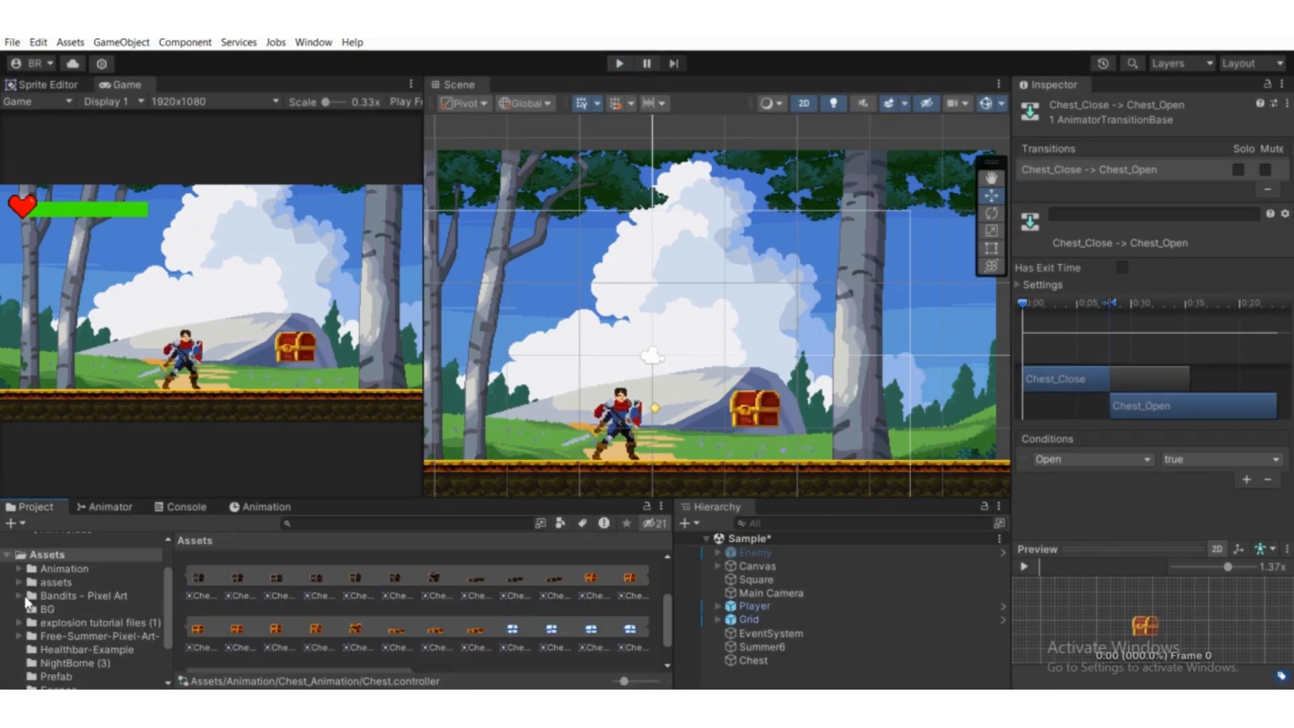
{"action": "left_click", "coordinate": [44, 568]}
{"action": "left_click", "coordinate": [19, 569]}
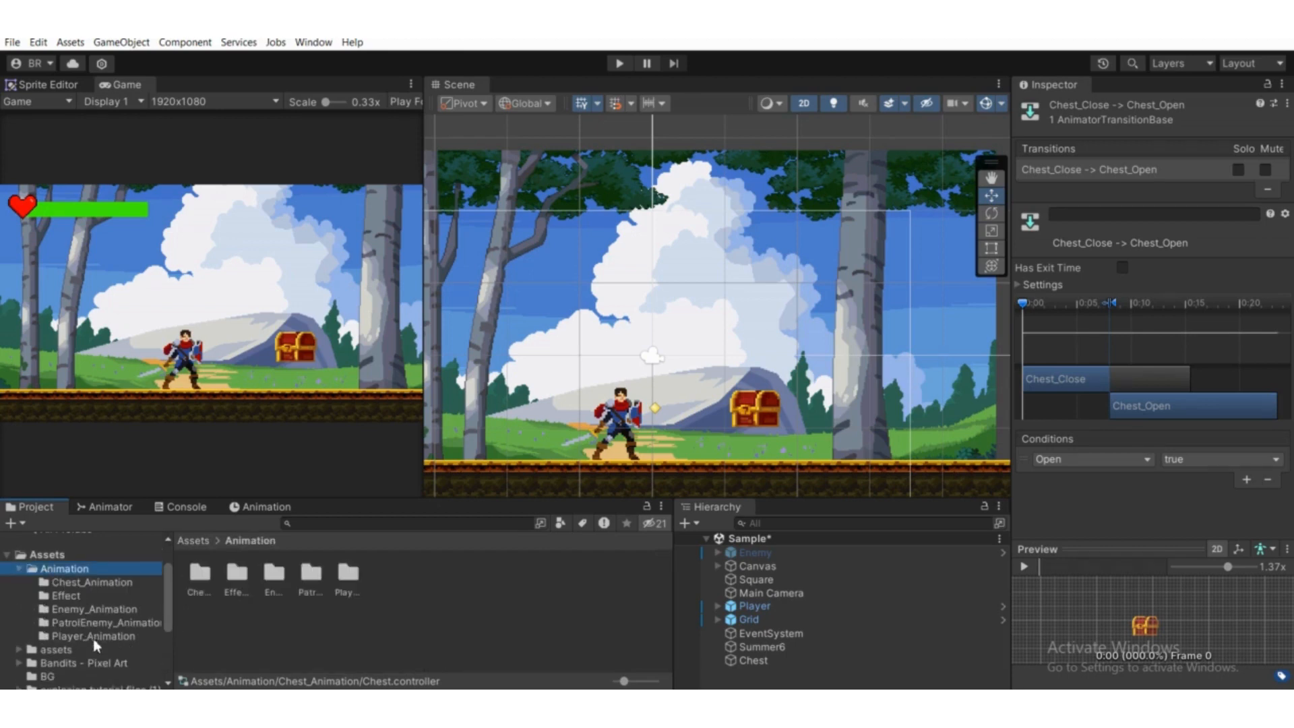
{"action": "left_click", "coordinate": [89, 582]}
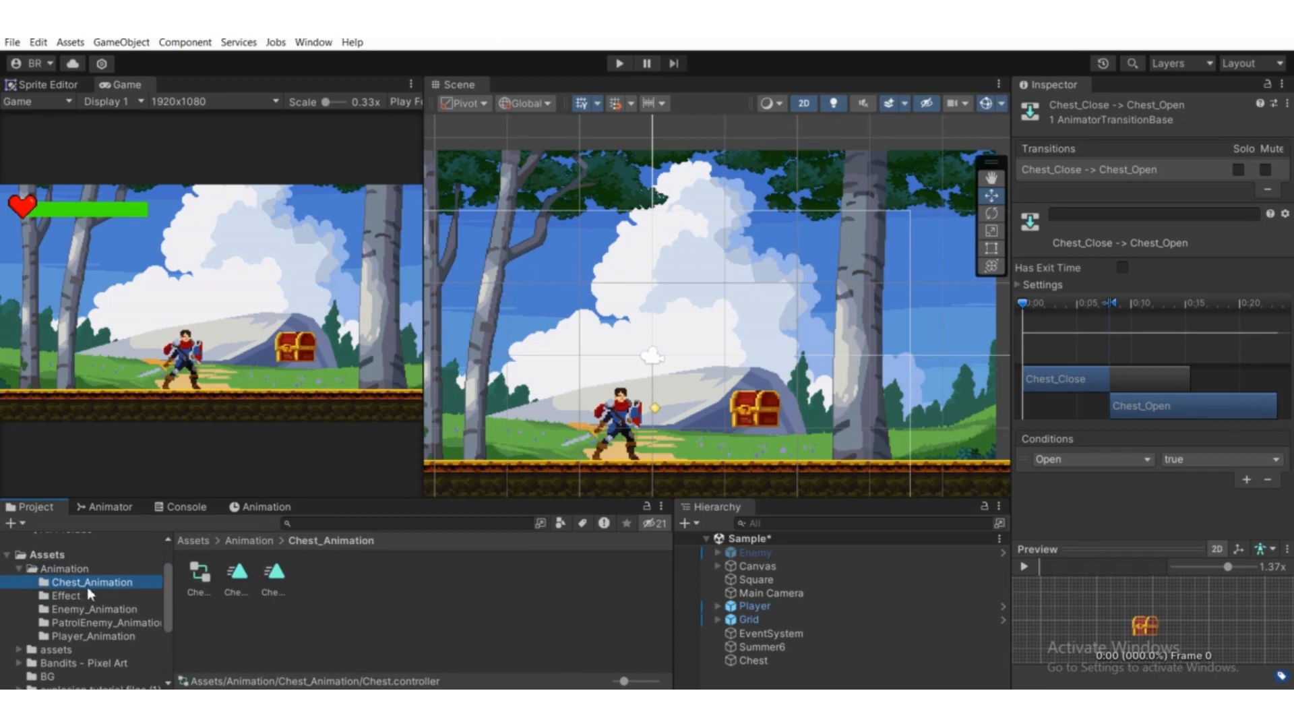
{"action": "left_click", "coordinate": [255, 582]}
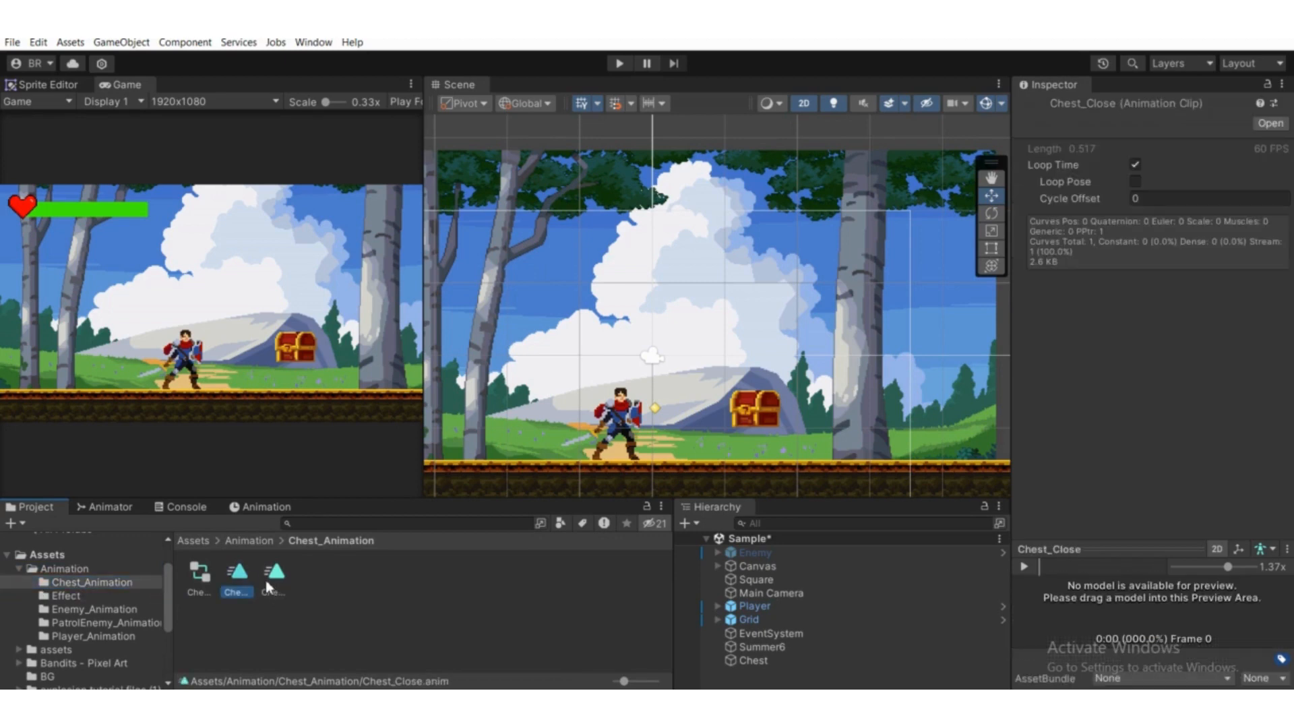
{"action": "left_click", "coordinate": [274, 578]}
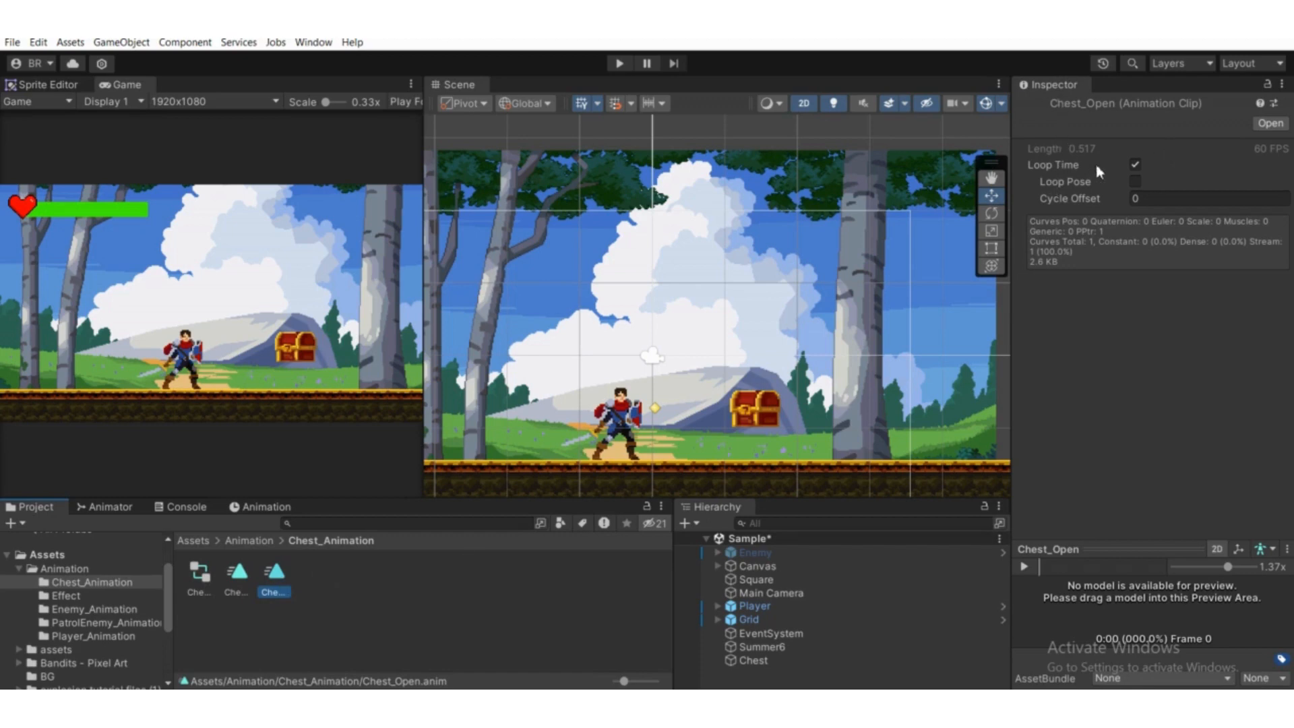
{"action": "left_click", "coordinate": [1134, 165]}
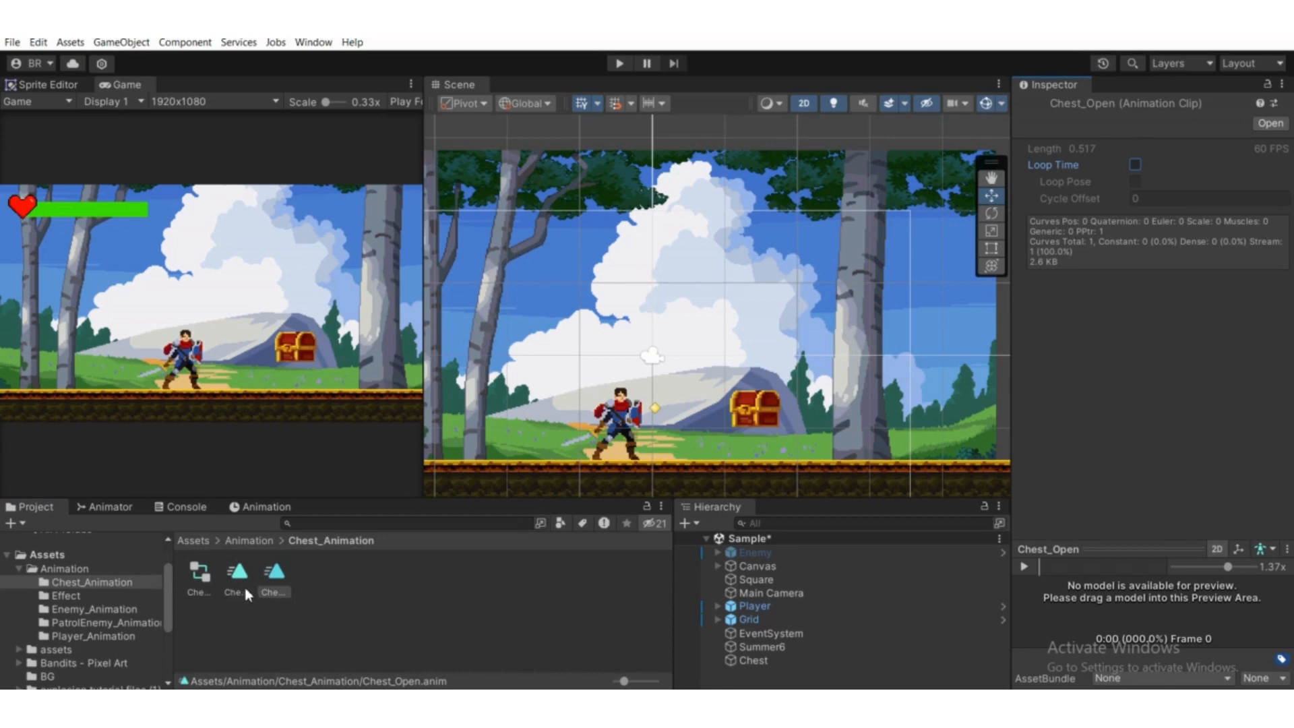
{"action": "scroll", "coordinate": [590, 458], "scroll_direction": "down", "scroll_amount": 2}
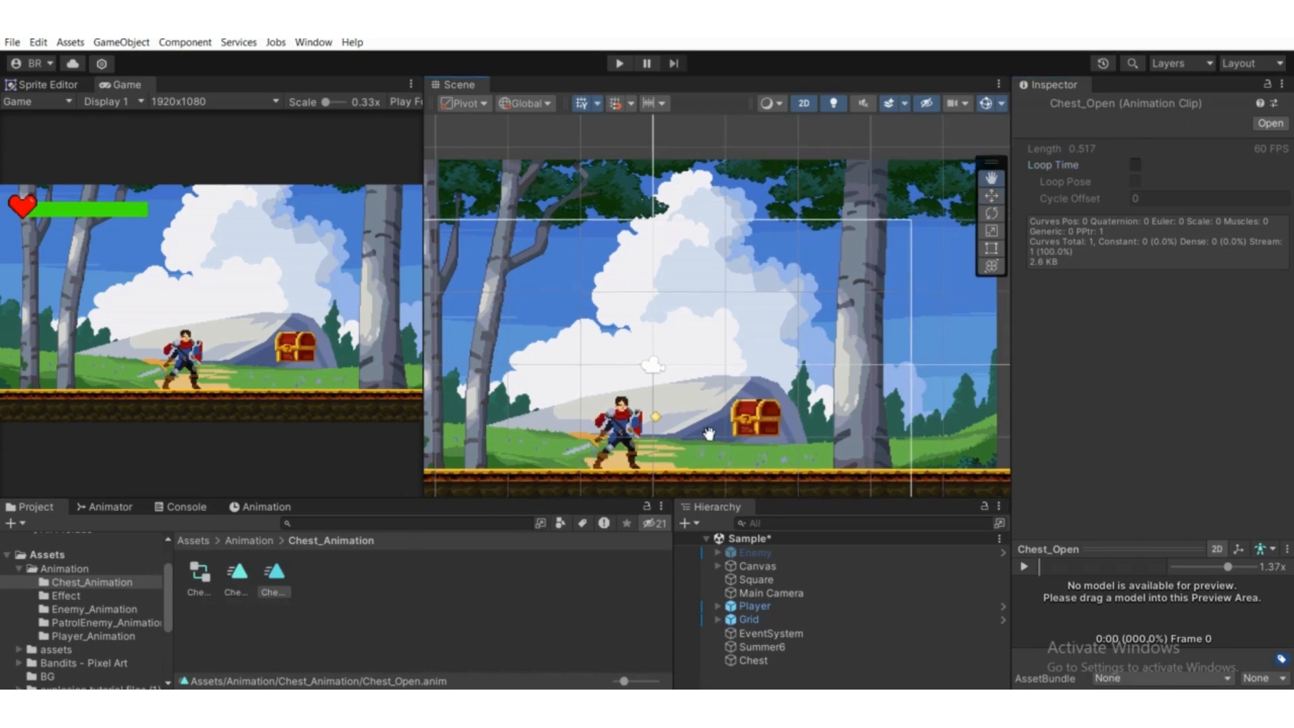
- Play-test the scene with the Animator graph shown, enabling the Open parameter to check the chest's opening animation
{"action": "middle_click_drag", "start_coordinate": [591, 459], "coordinate": [540, 433]}
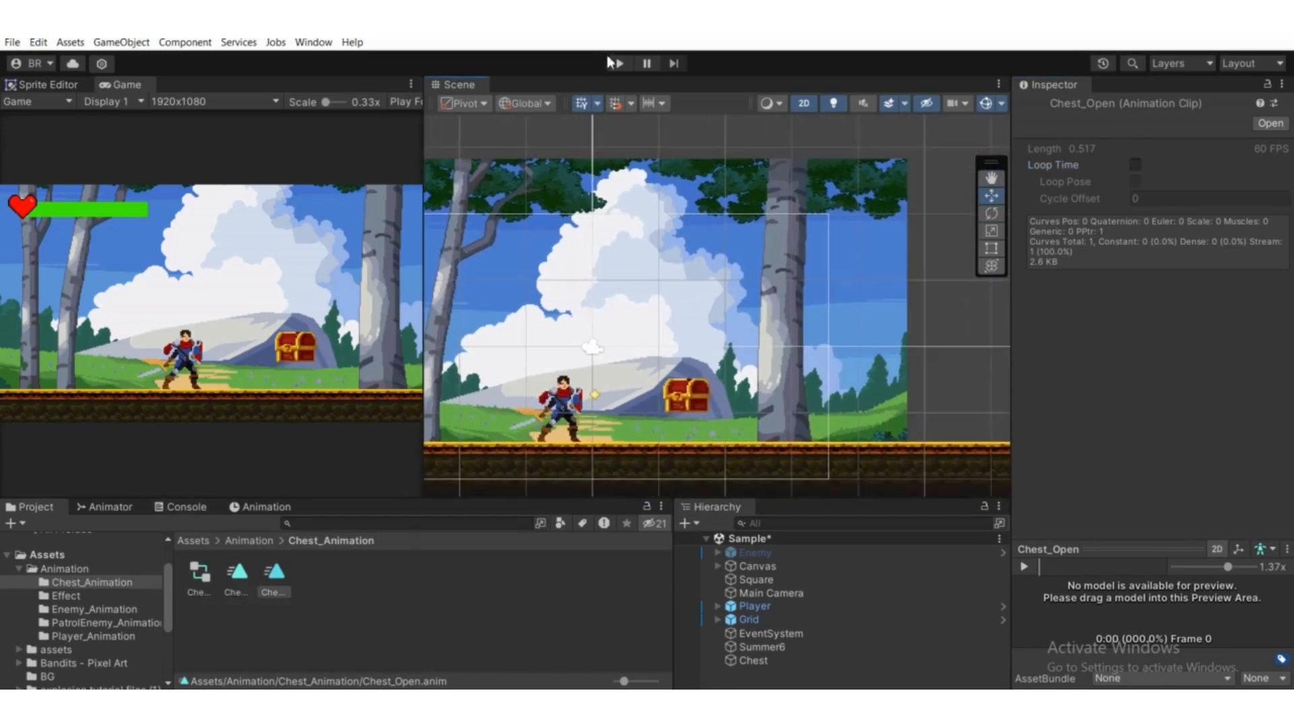
{"action": "left_click", "coordinate": [123, 506]}
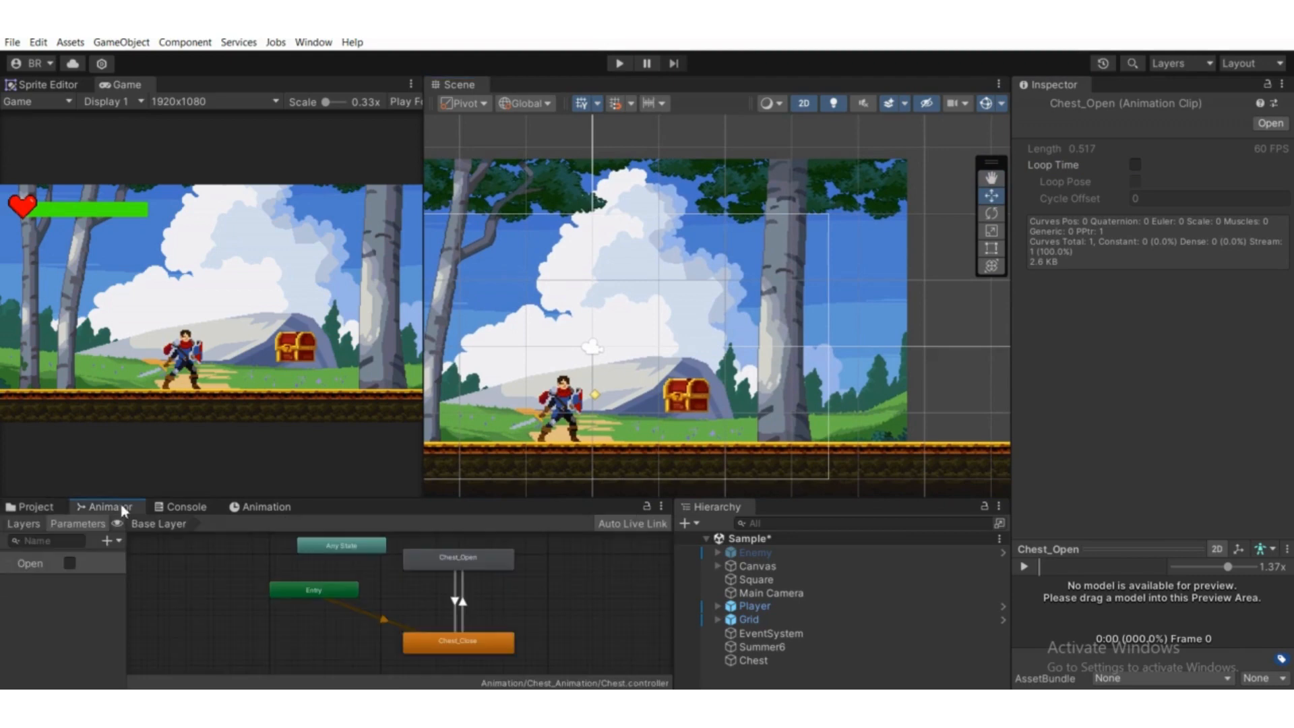
{"action": "left_click", "coordinate": [619, 63]}
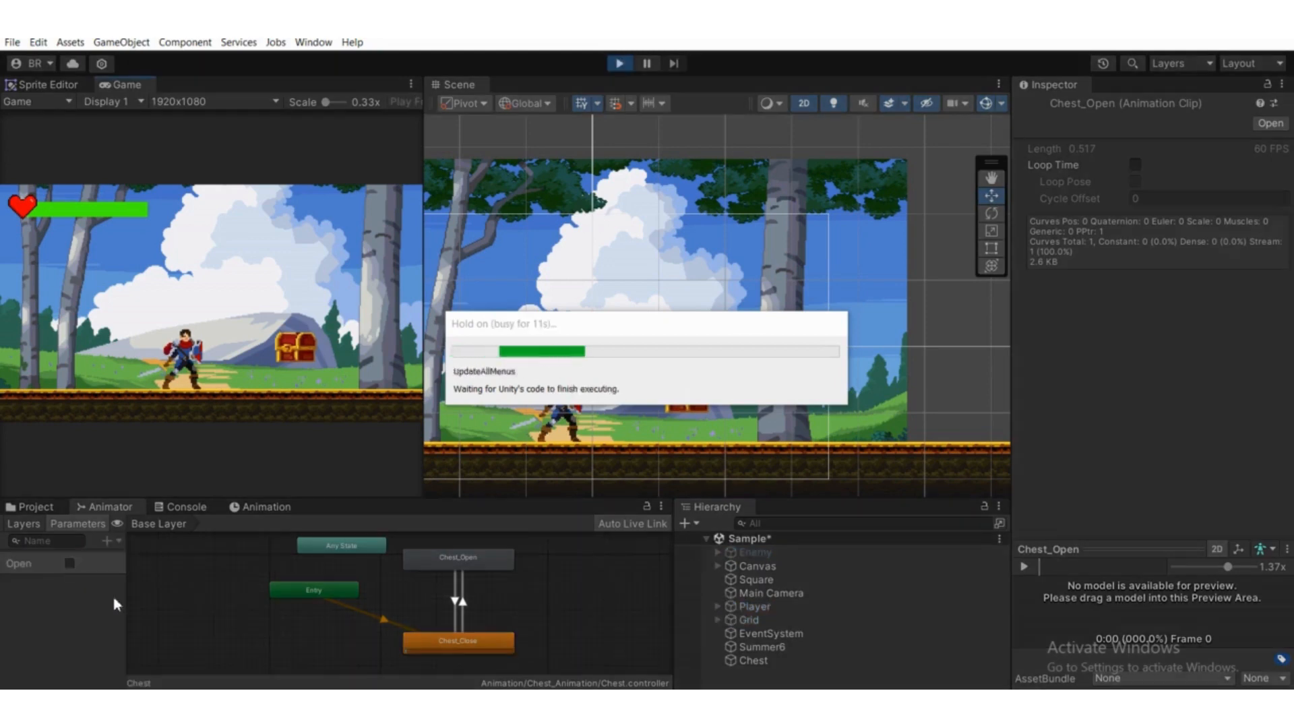
{"action": "scroll", "coordinate": [479, 597], "scroll_direction": "up", "scroll_amount": 1}
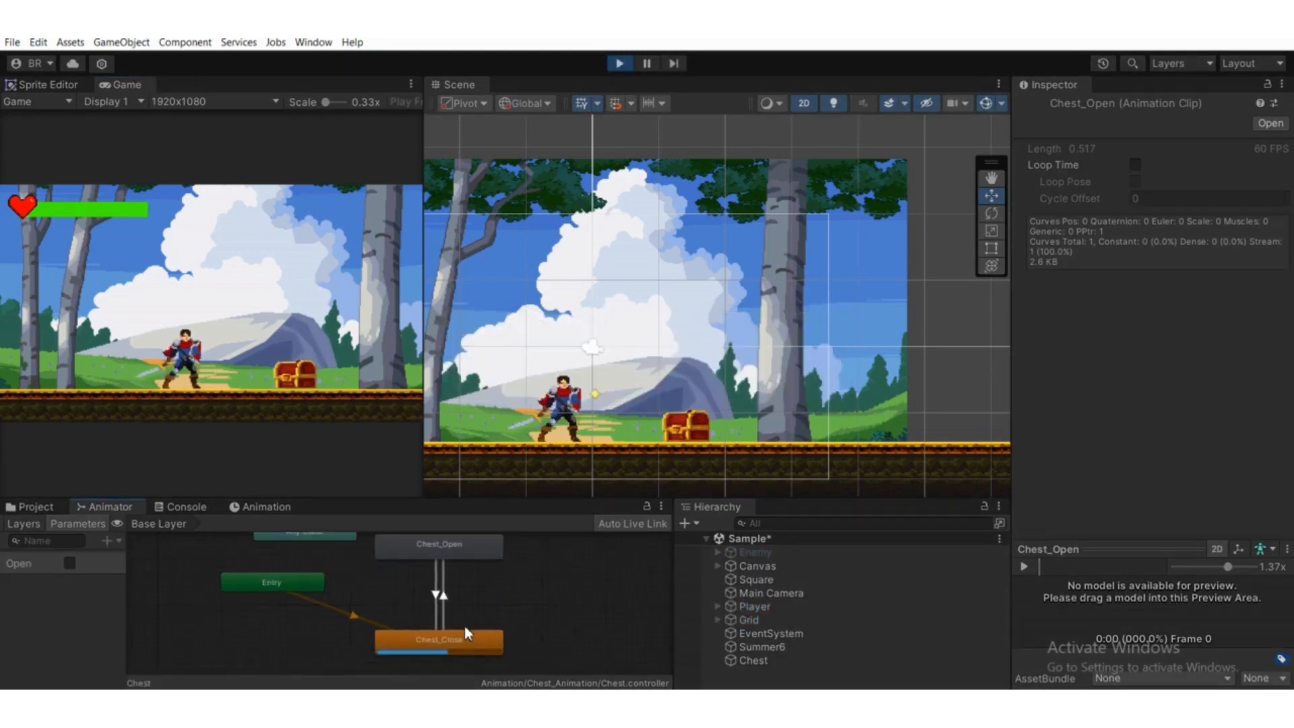
{"action": "left_click", "coordinate": [69, 562]}
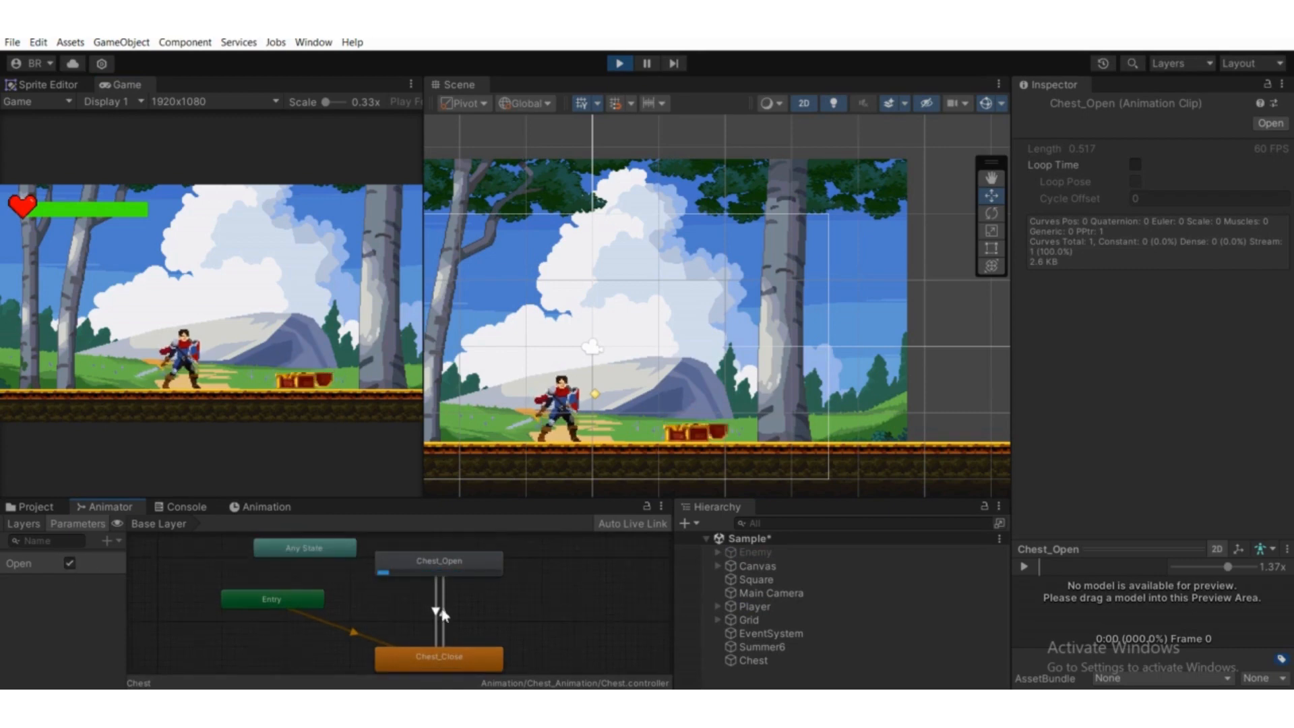
{"action": "scroll", "coordinate": [443, 613], "scroll_direction": "down", "scroll_amount": 2}
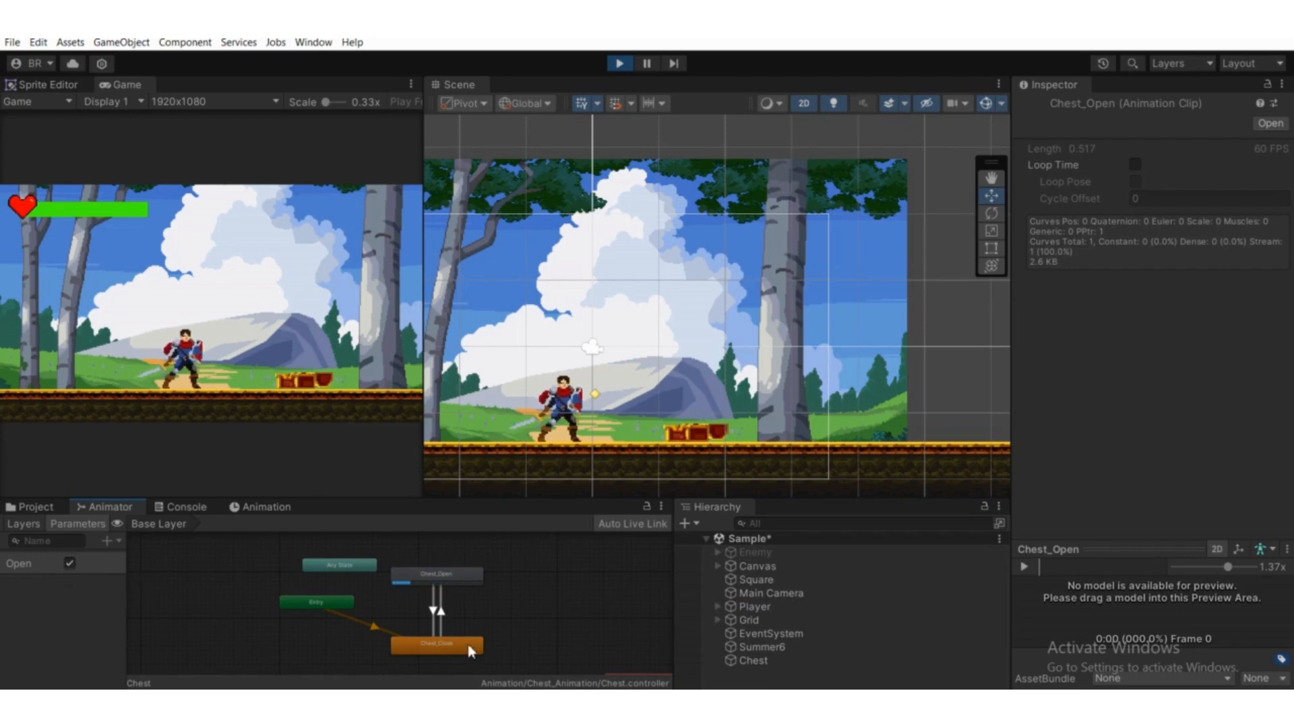
{"action": "scroll", "coordinate": [436, 613], "scroll_direction": "up", "scroll_amount": 2}
- Inspect the Chest_Open to Chest_Close transition, disable the Open parameter to check the closing animation, and stop the game
{"action": "left_click", "coordinate": [434, 610]}
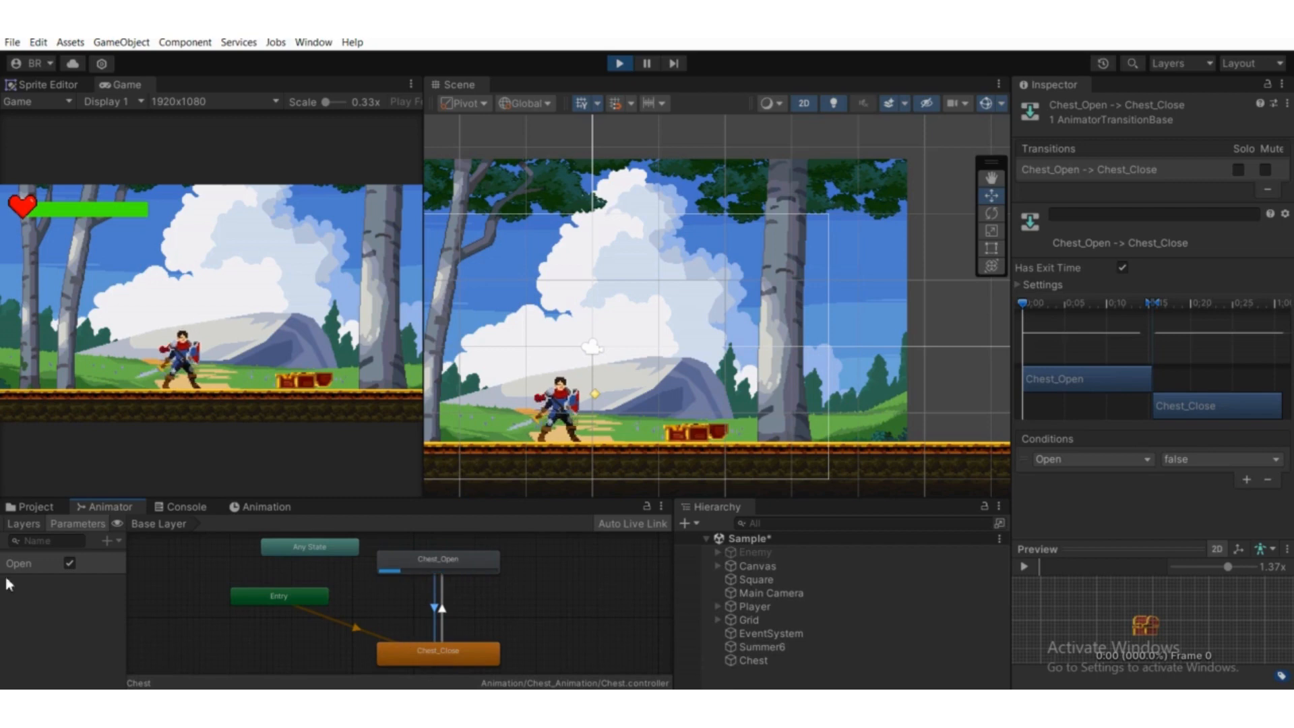
{"action": "left_click", "coordinate": [70, 563]}
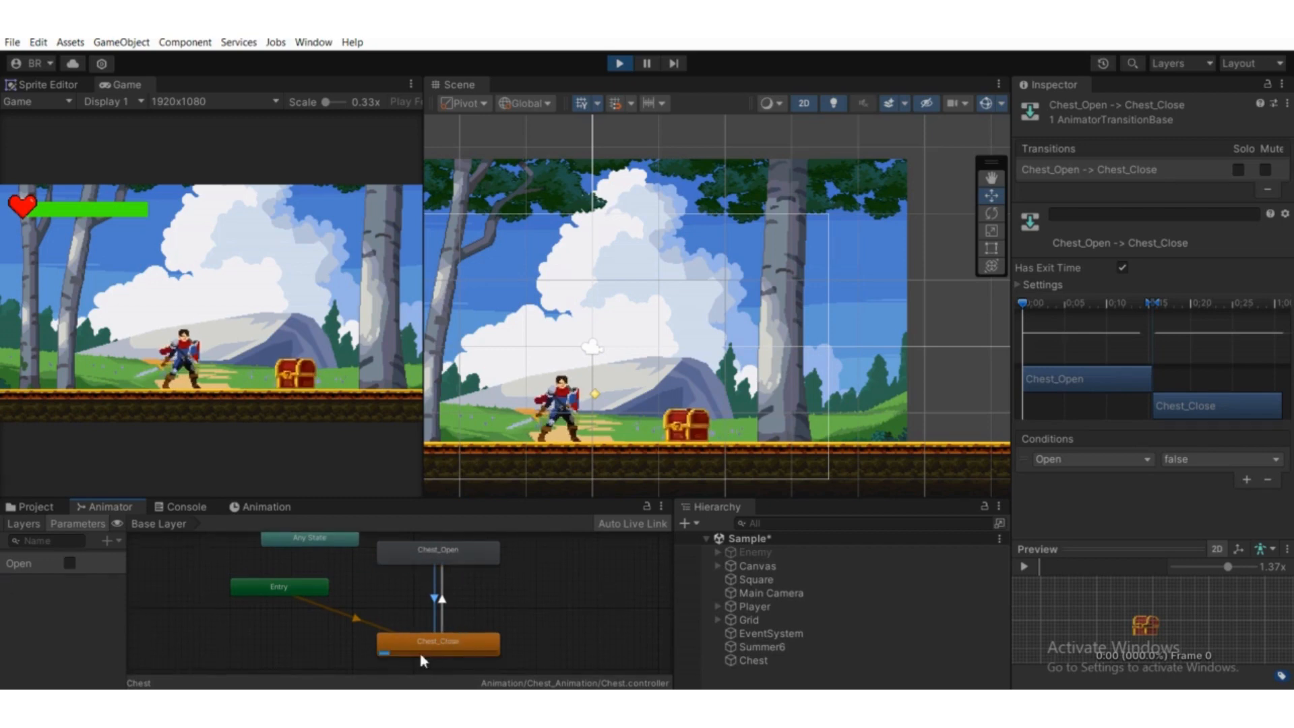
{"action": "scroll", "coordinate": [419, 654], "scroll_direction": "up", "scroll_amount": 3}
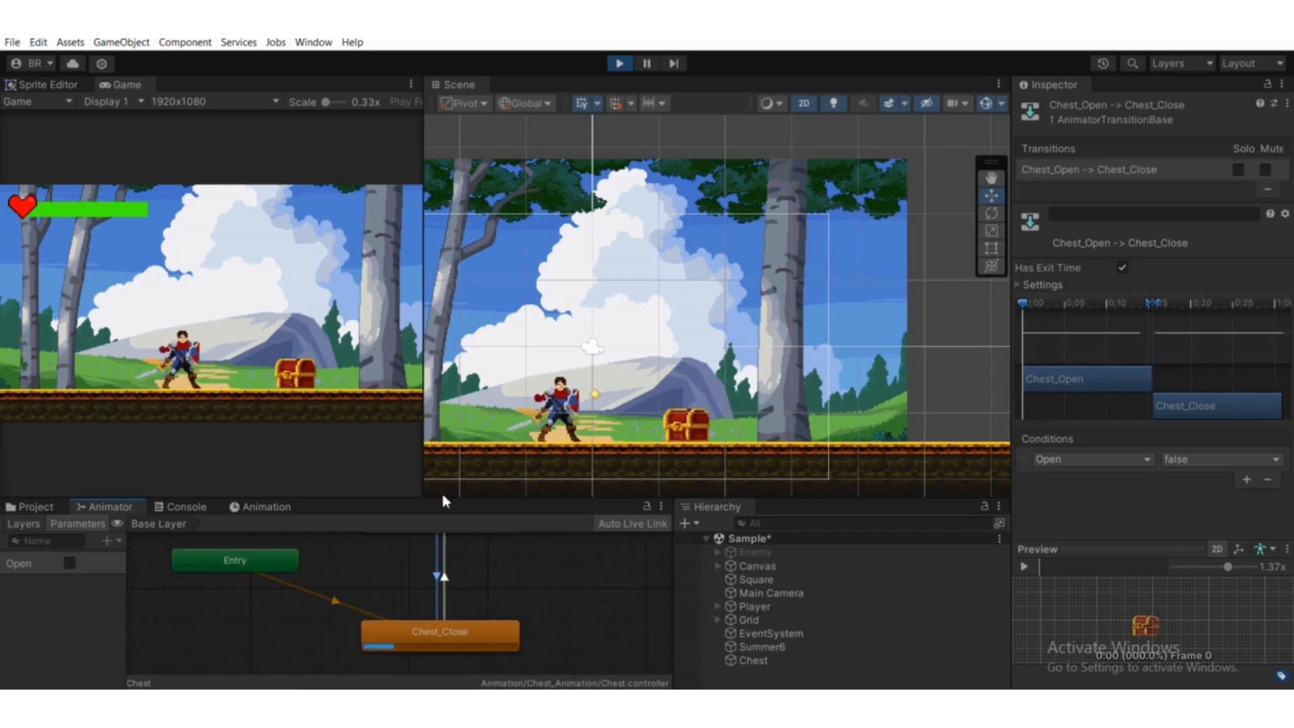
{"action": "key", "text": "ctrl+p"}
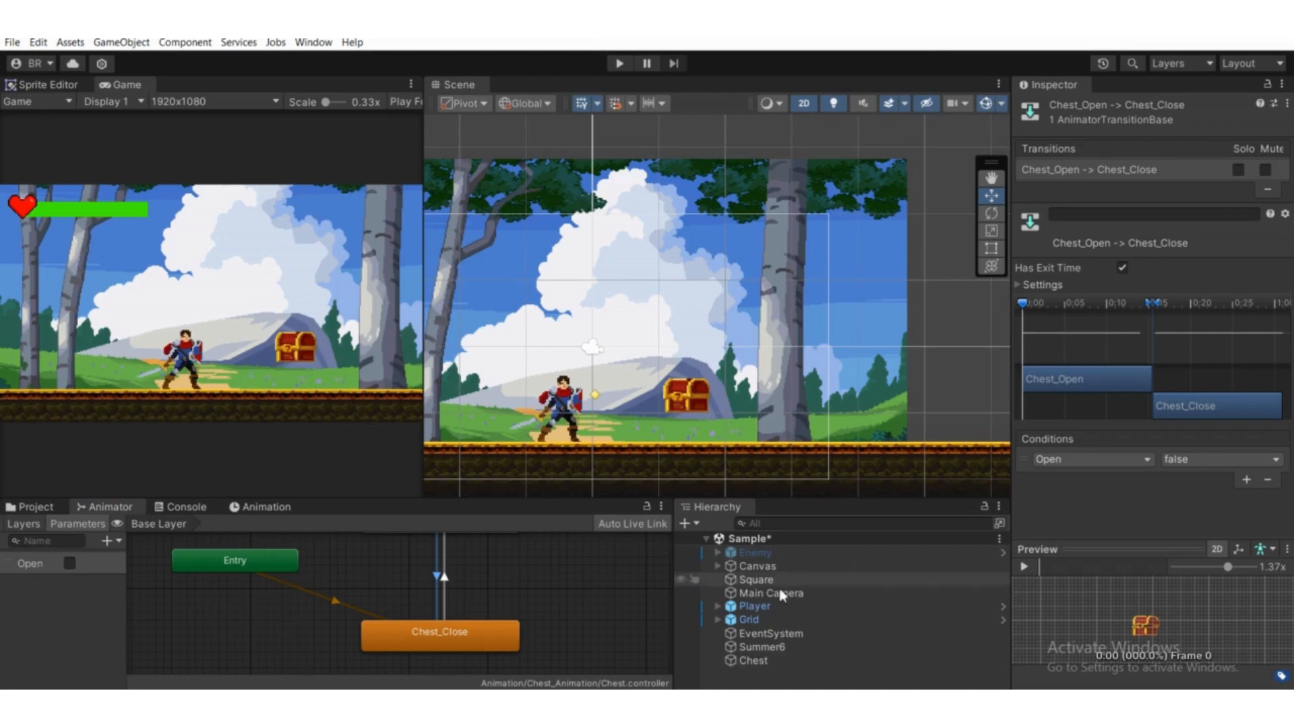
- Select the Chest object and collapse its Circle Collider 2D component
{"action": "left_click", "coordinate": [877, 666]}
{"action": "middle_click_drag", "start_coordinate": [779, 374], "coordinate": [794, 382]}
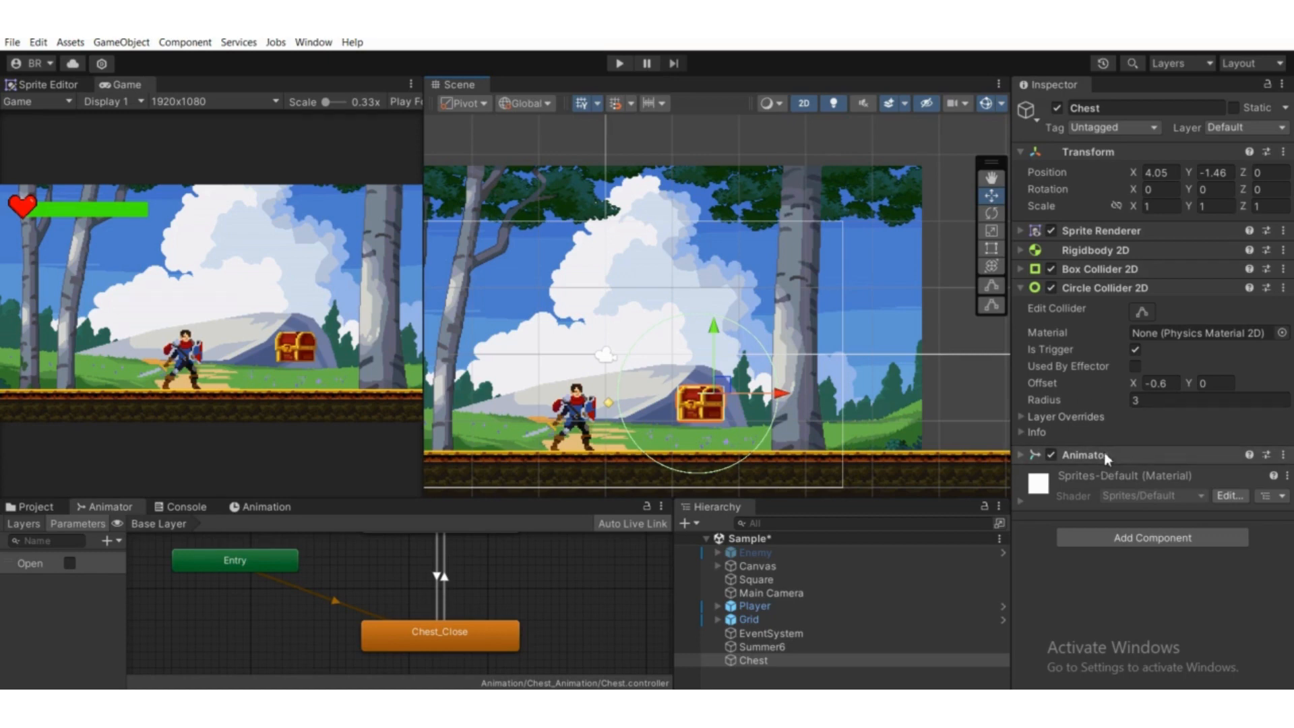
{"action": "left_click", "coordinate": [1145, 288]}
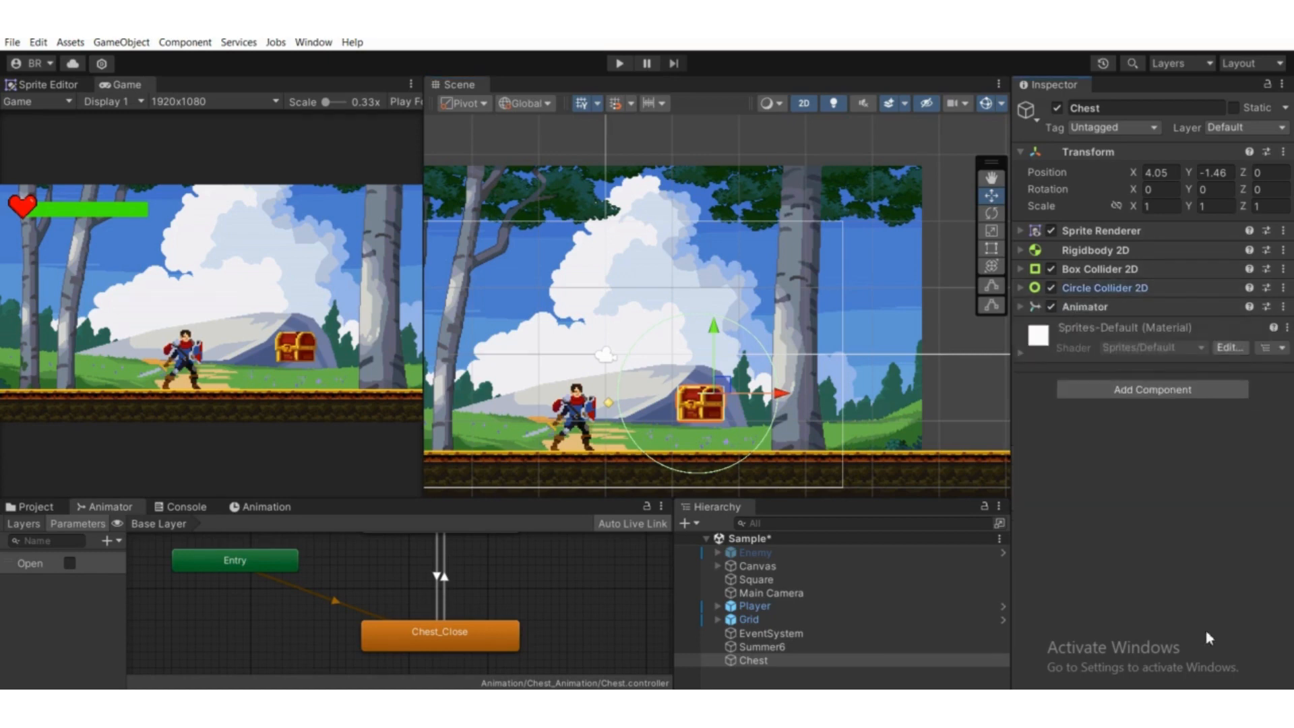
- Open the Scripts folder among the project assets
{"action": "left_click", "coordinate": [32, 508]}
{"action": "scroll", "coordinate": [54, 630], "scroll_direction": "down", "scroll_amount": 5}
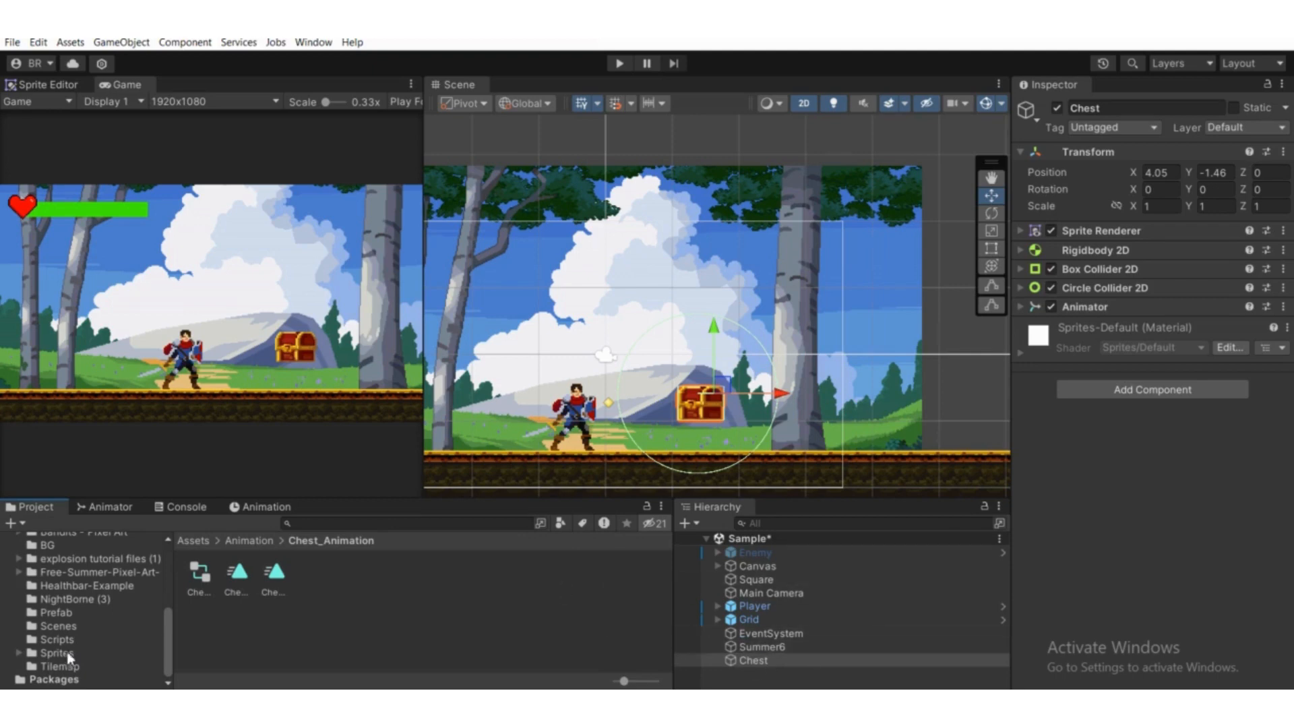
{"action": "left_click", "coordinate": [66, 639]}
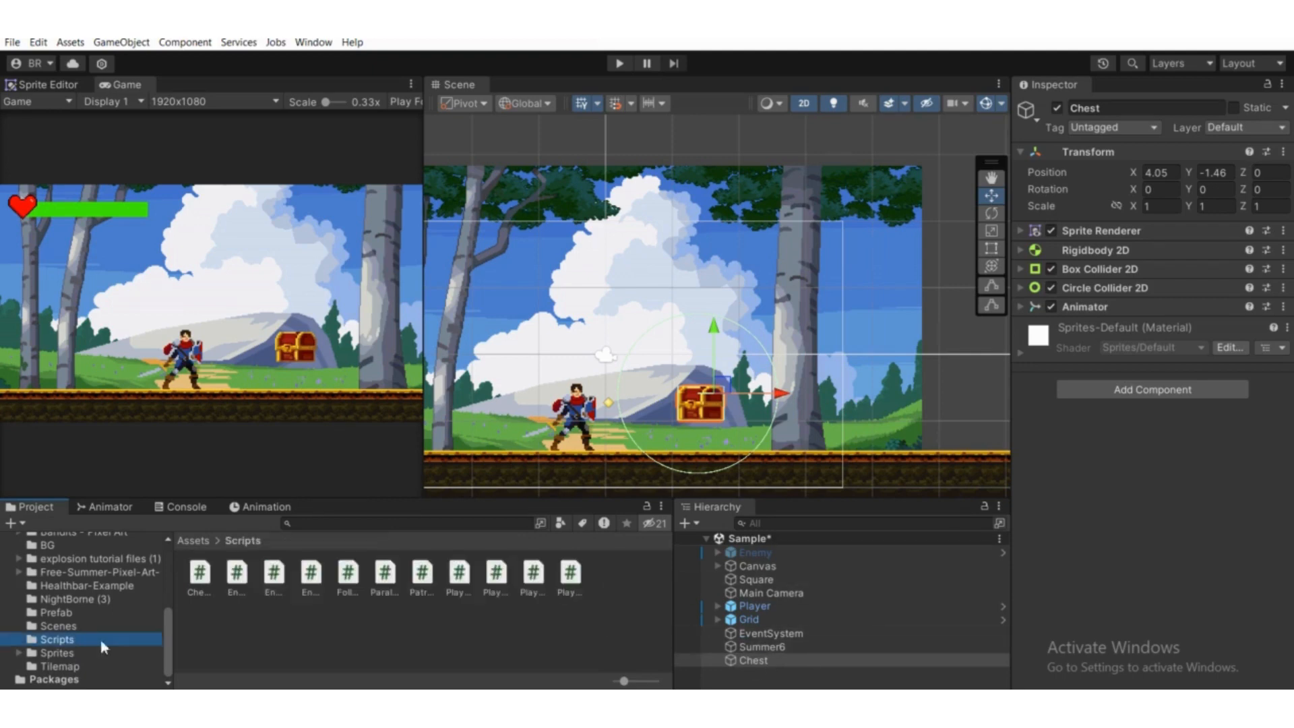
{"action": "right_click", "coordinate": [312, 633]}
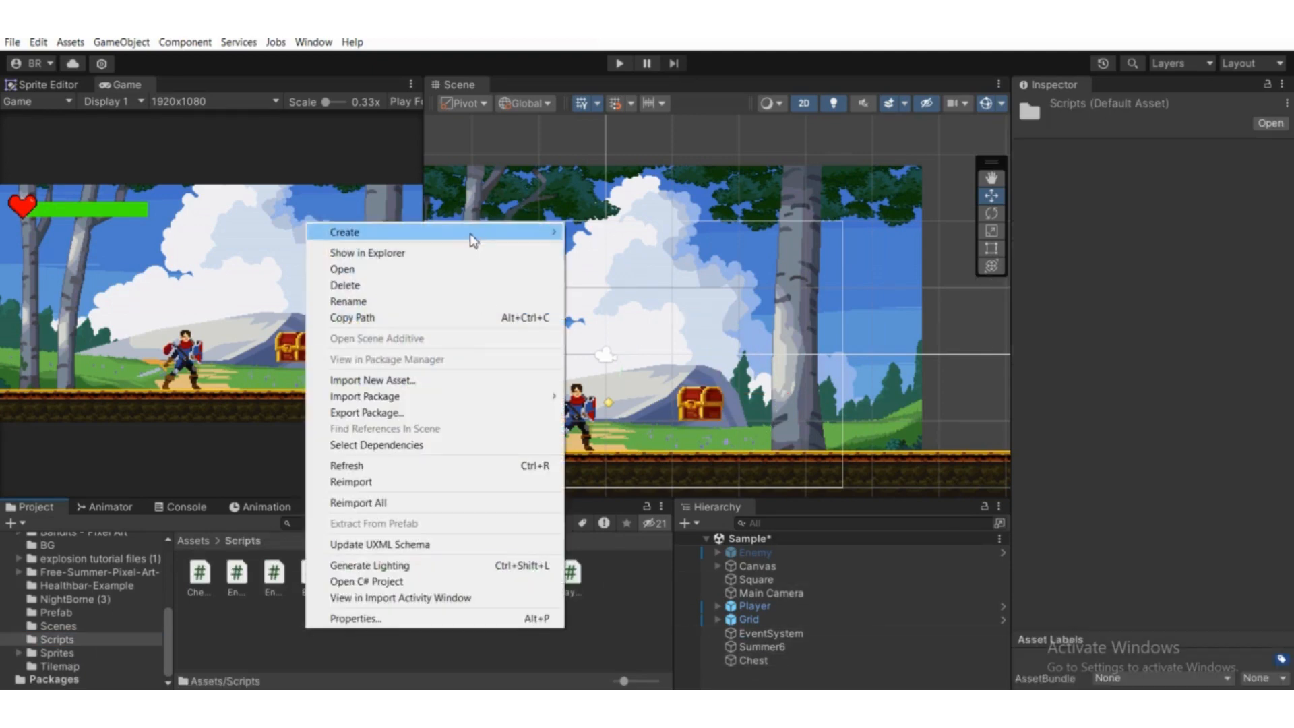
{"action": "mouse_move", "coordinate": [477, 233]}
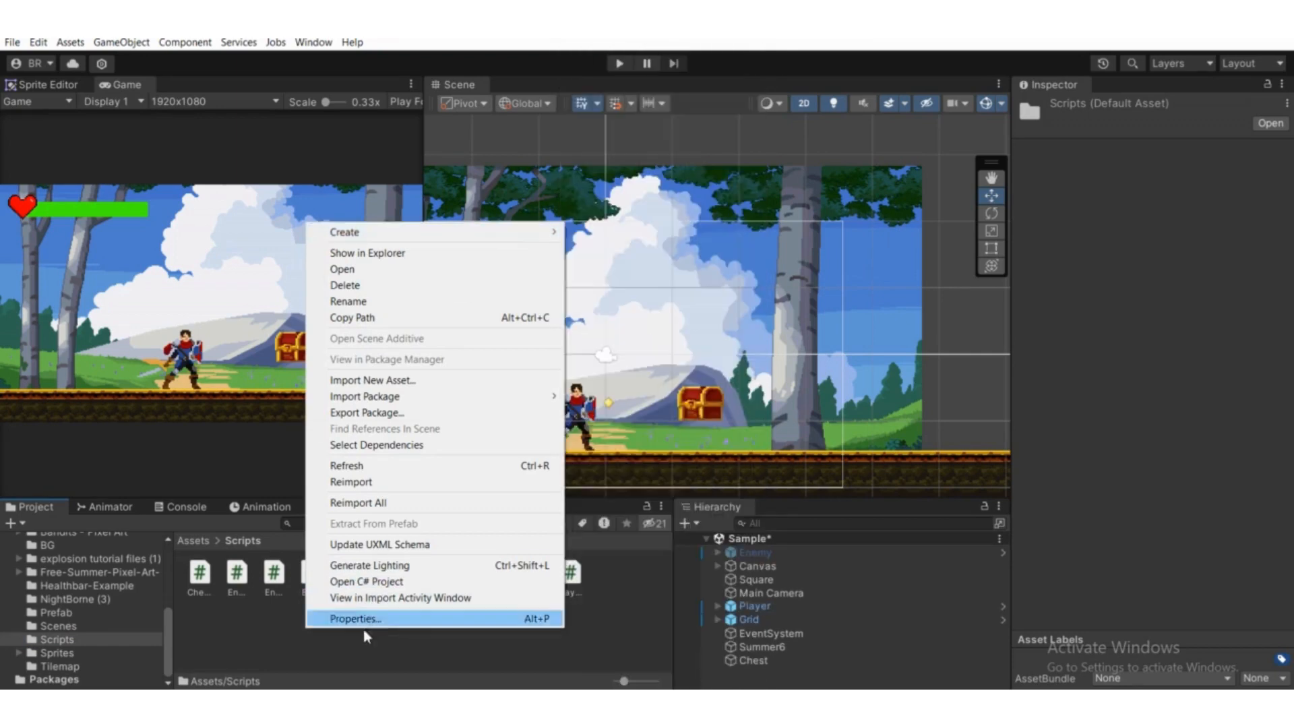
{"action": "left_click", "coordinate": [214, 645]}
- Attach the Chest script from the Scripts folder to the Chest object as a component
{"action": "left_click", "coordinate": [775, 660]}
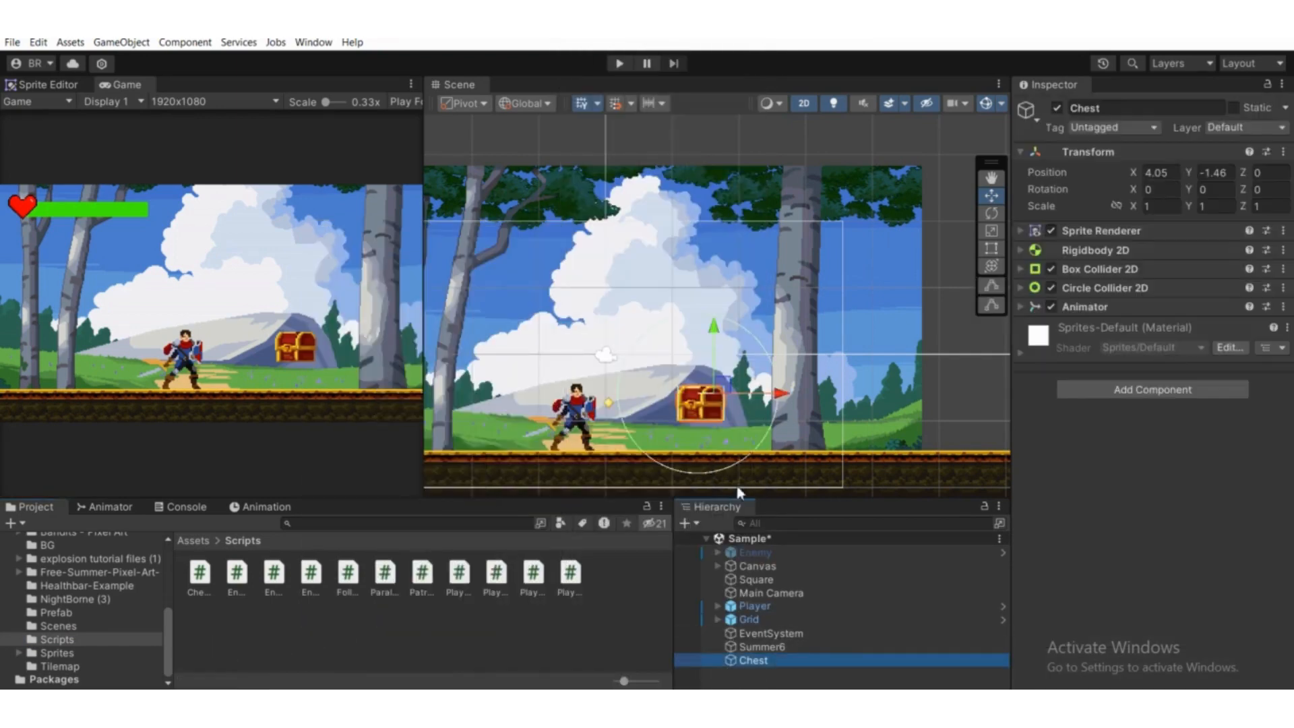
{"action": "scroll", "coordinate": [775, 462], "scroll_direction": "up", "scroll_amount": 1}
{"action": "left_click_drag", "start_coordinate": [198, 574], "coordinate": [1151, 397]}
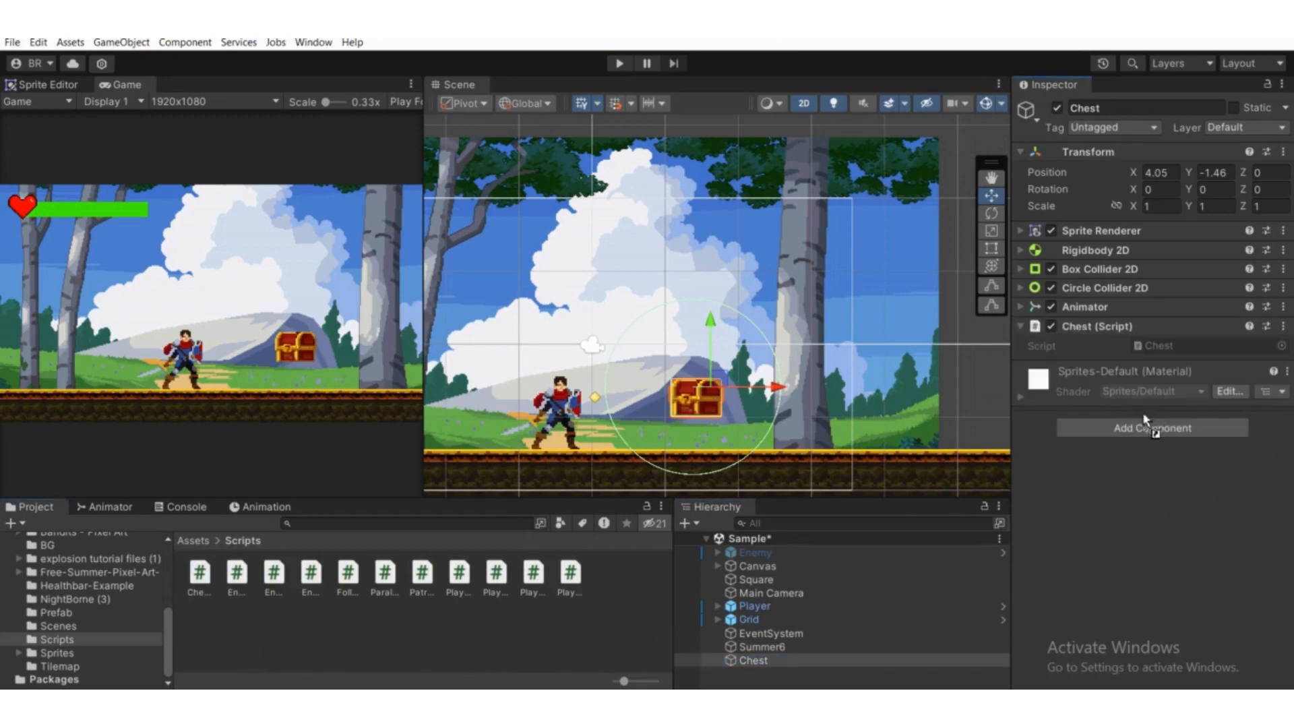
- Open the attached Chest script in Visual Studio Code and place the cursor after the class's opening brace
{"action": "left_click", "coordinate": [1161, 345]}
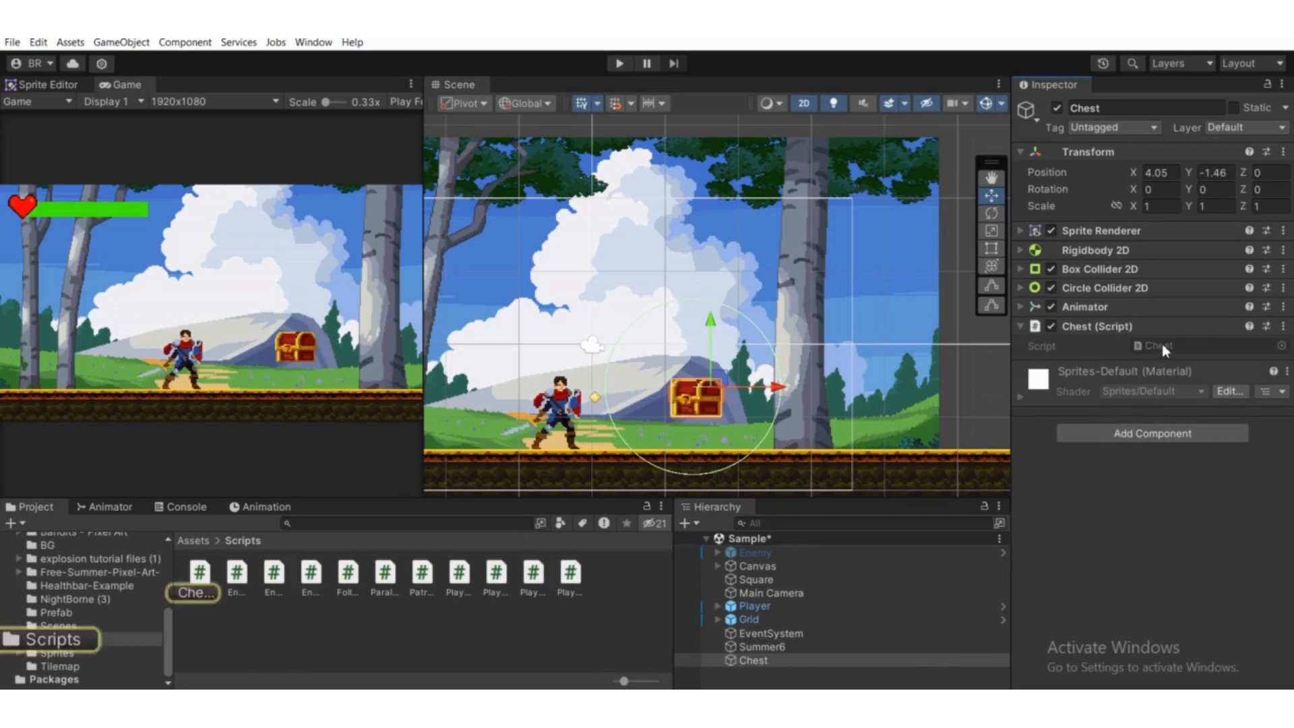
{"action": "double_click", "coordinate": [1162, 345]}
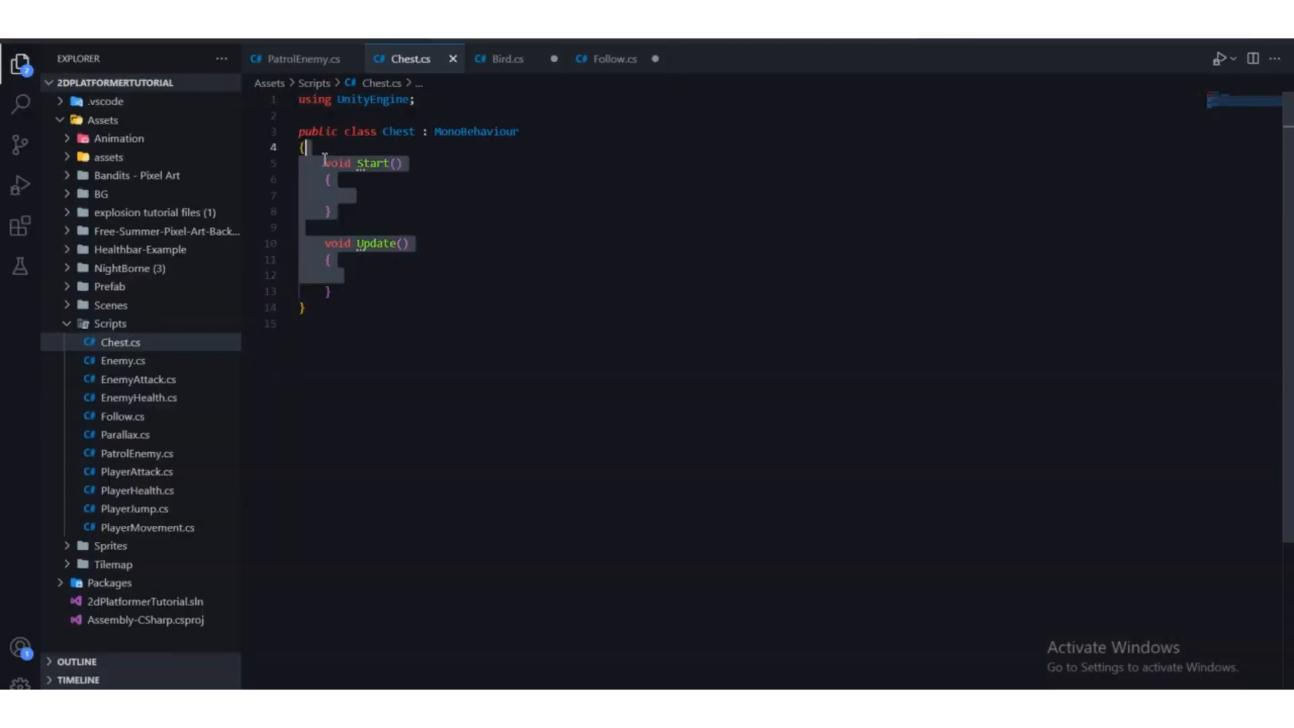
{"action": "left_click", "coordinate": [329, 138]}
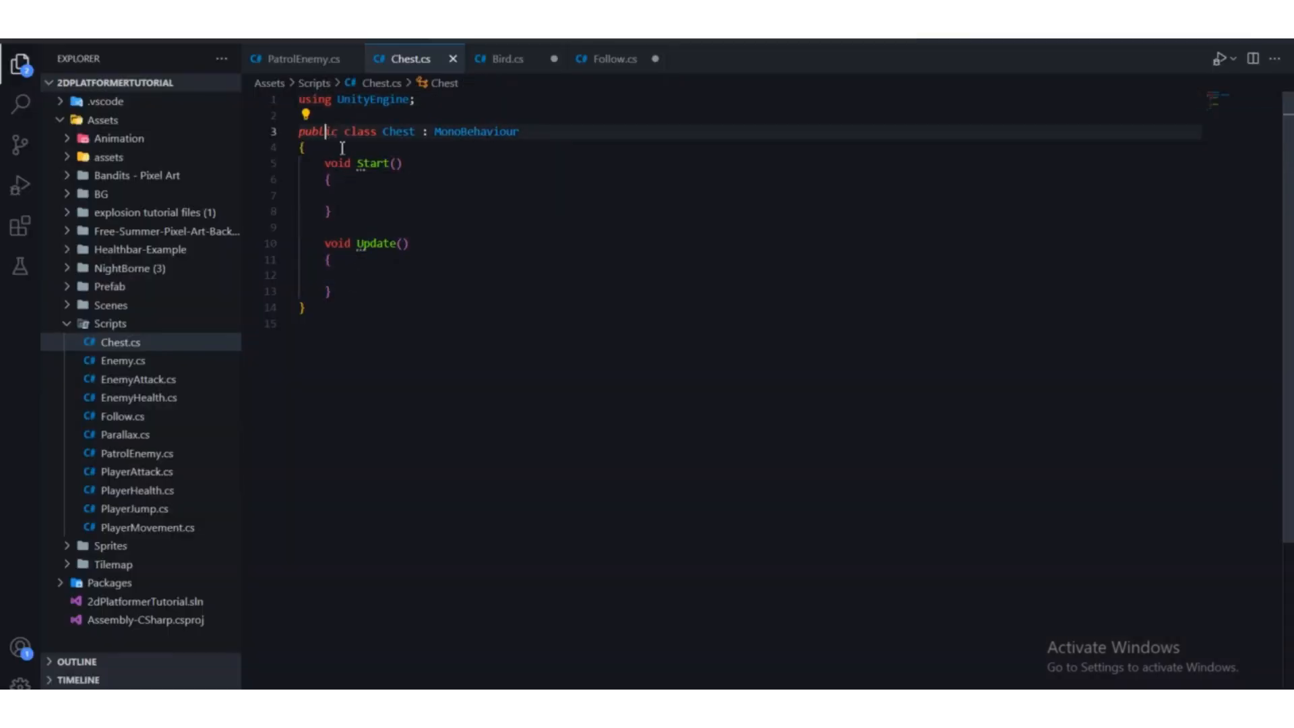
{"action": "left_click", "coordinate": [342, 149]}
- Switch back to Unity and review the Chest's Animator component and its Animator graph
{"action": "key", "text": "alt+Tab"}
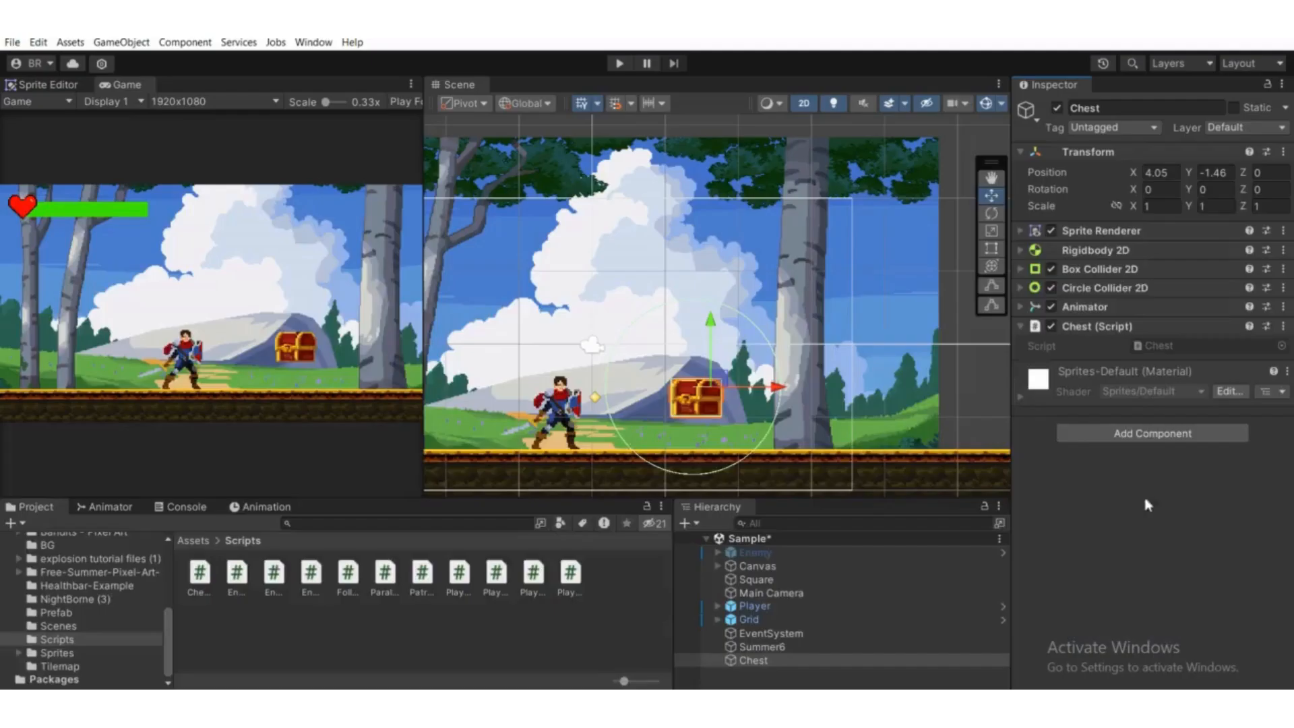
{"action": "left_click", "coordinate": [1093, 308]}
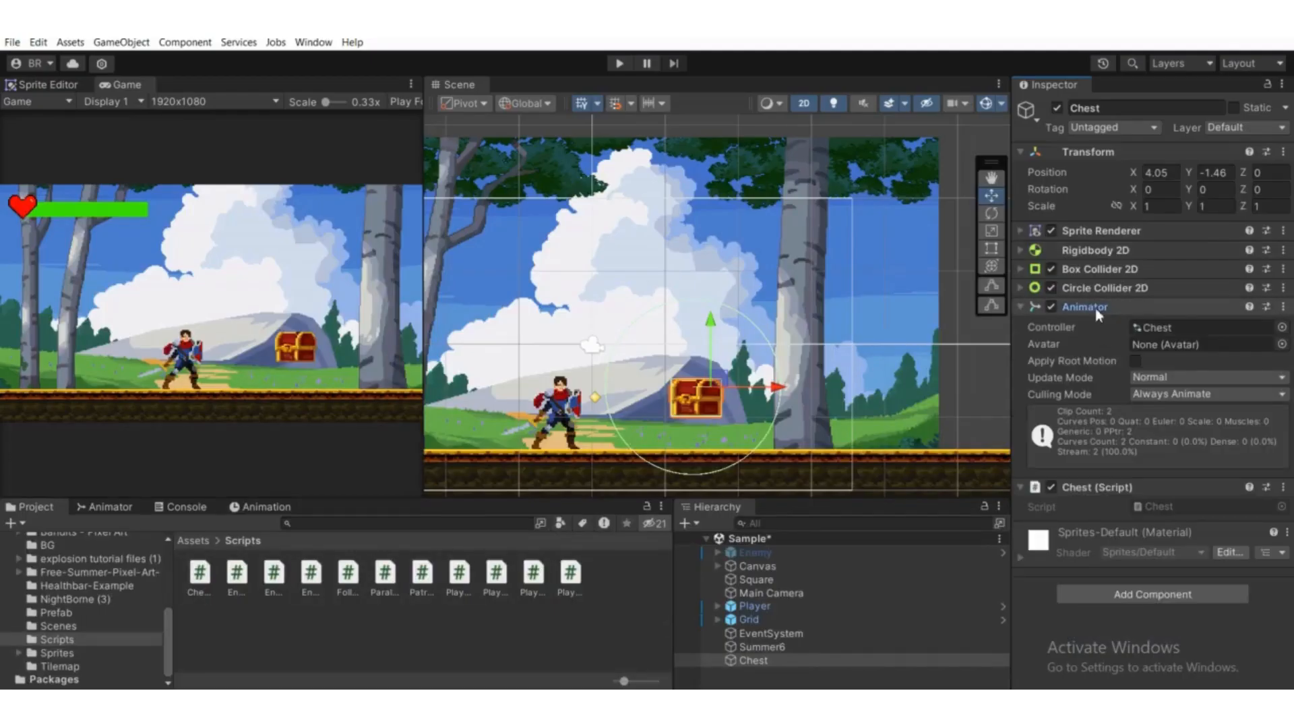
{"action": "left_click", "coordinate": [1094, 309]}
{"action": "left_click", "coordinate": [102, 506]}
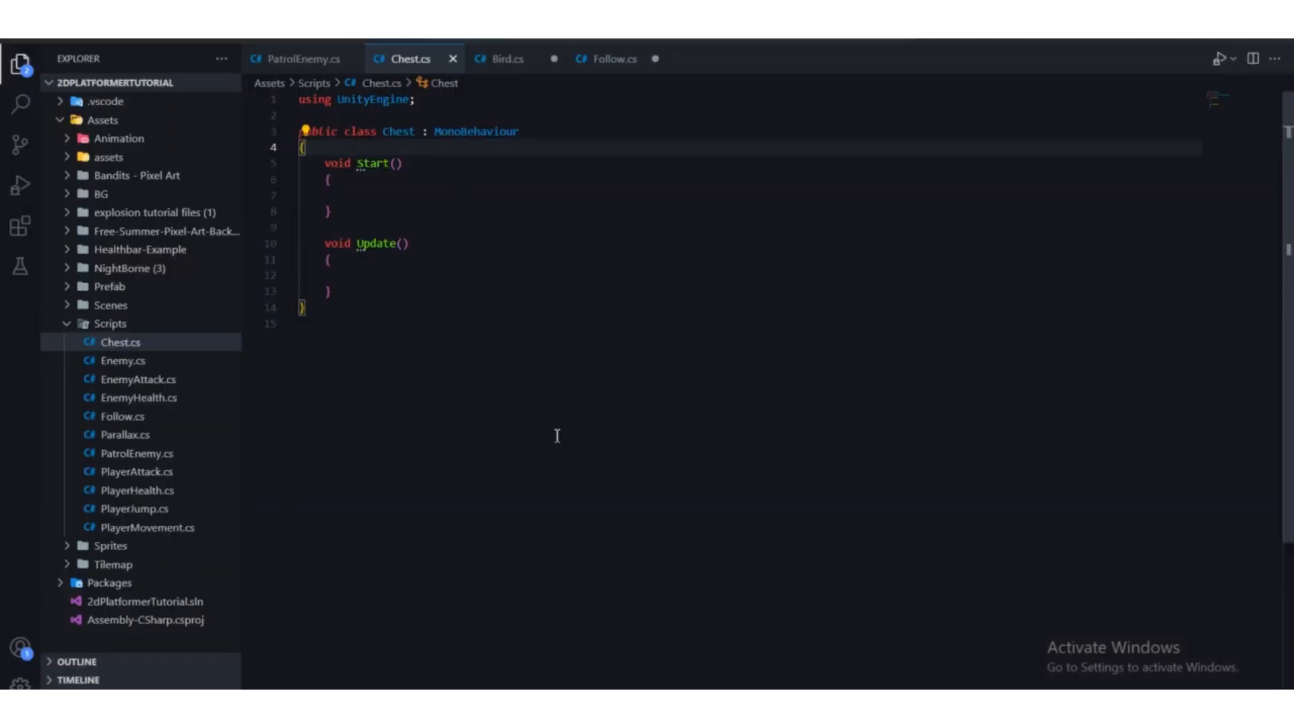
- In Visual Studio Code, declare the field "private Animator animator;" above the Start method of the Chest class
{"action": "key", "text": "Return"}
{"action": "key", "text": "Return"}
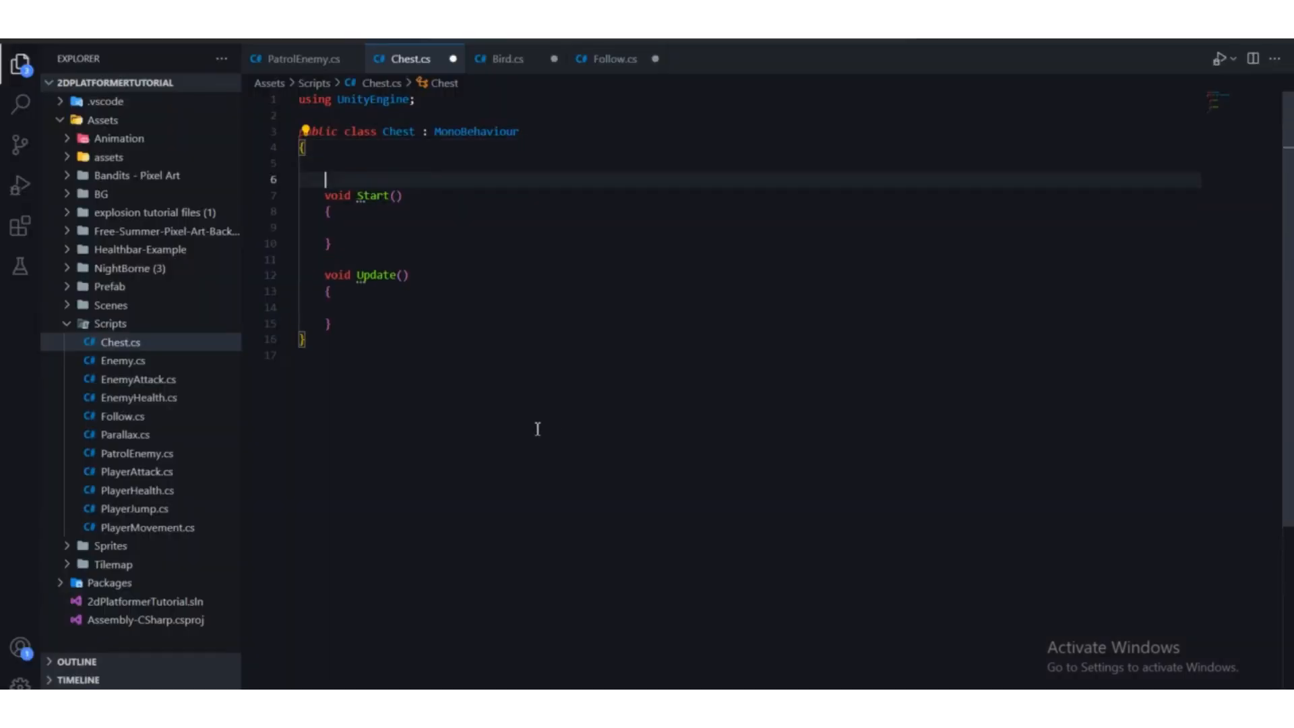
{"action": "key", "text": "Up"}
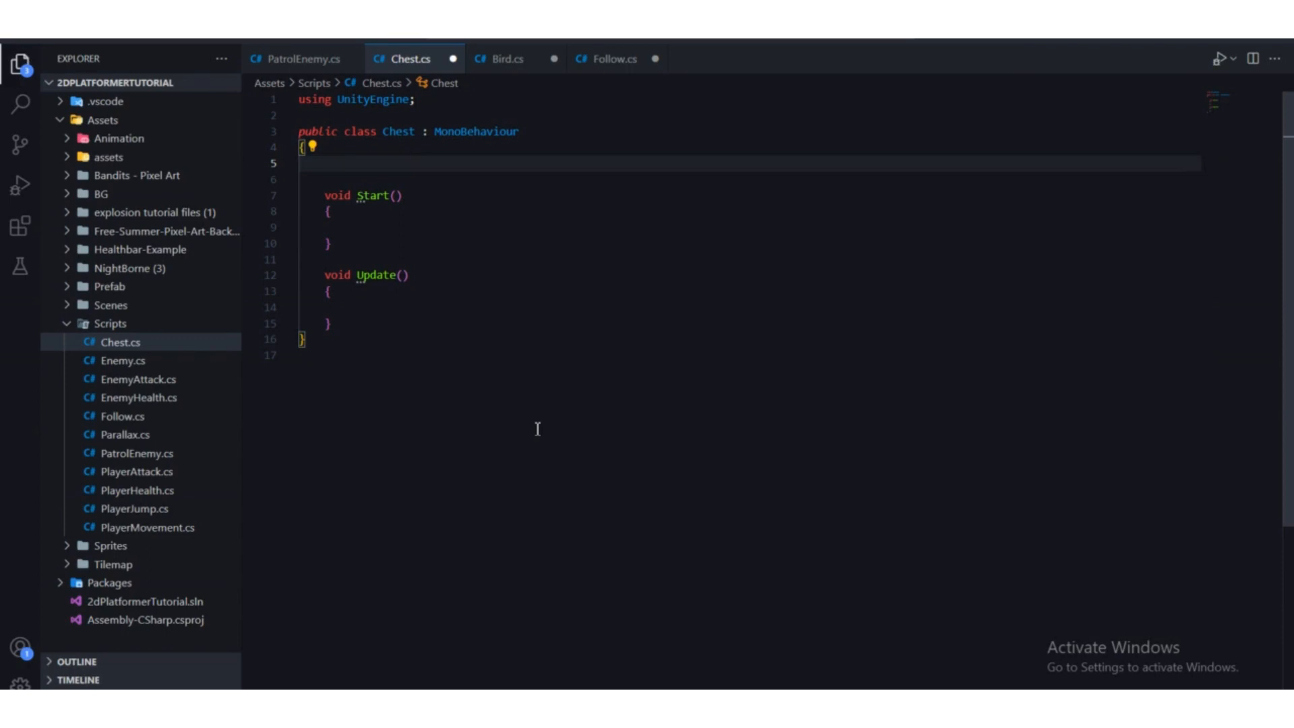
{"action": "type", "text": "private a"}
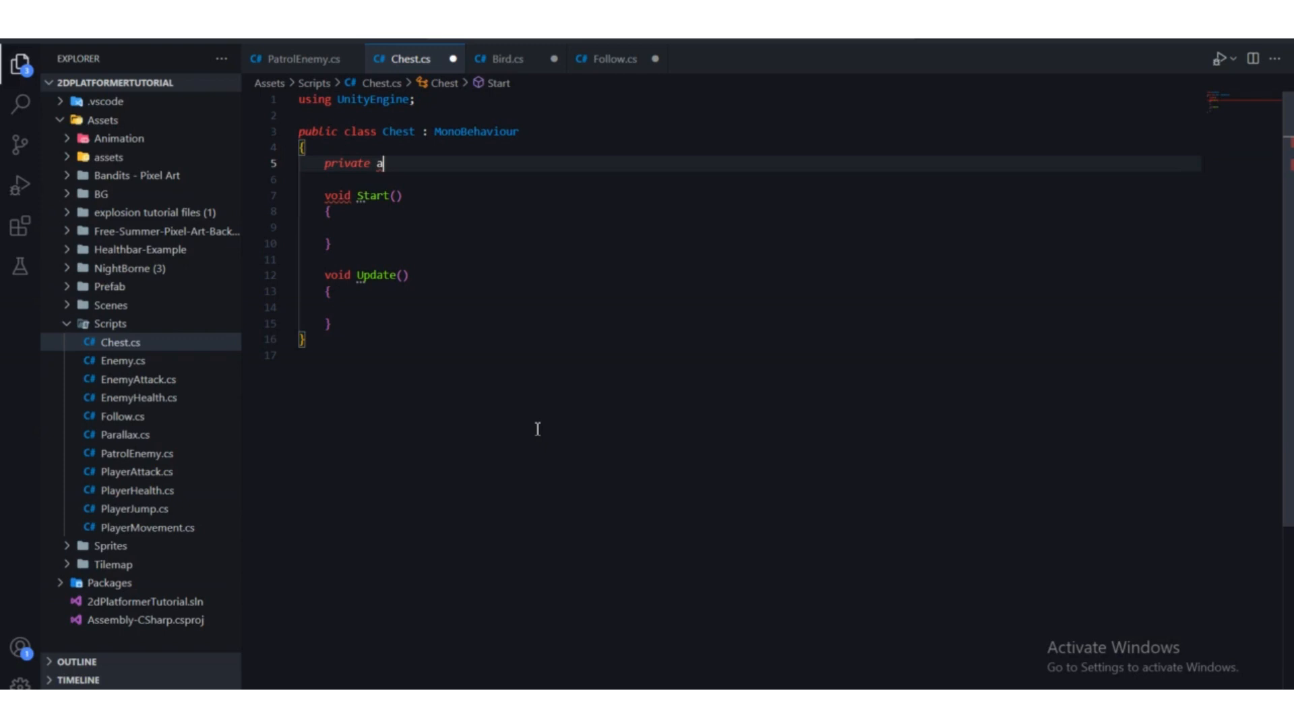
{"action": "key", "text": "Tab"}
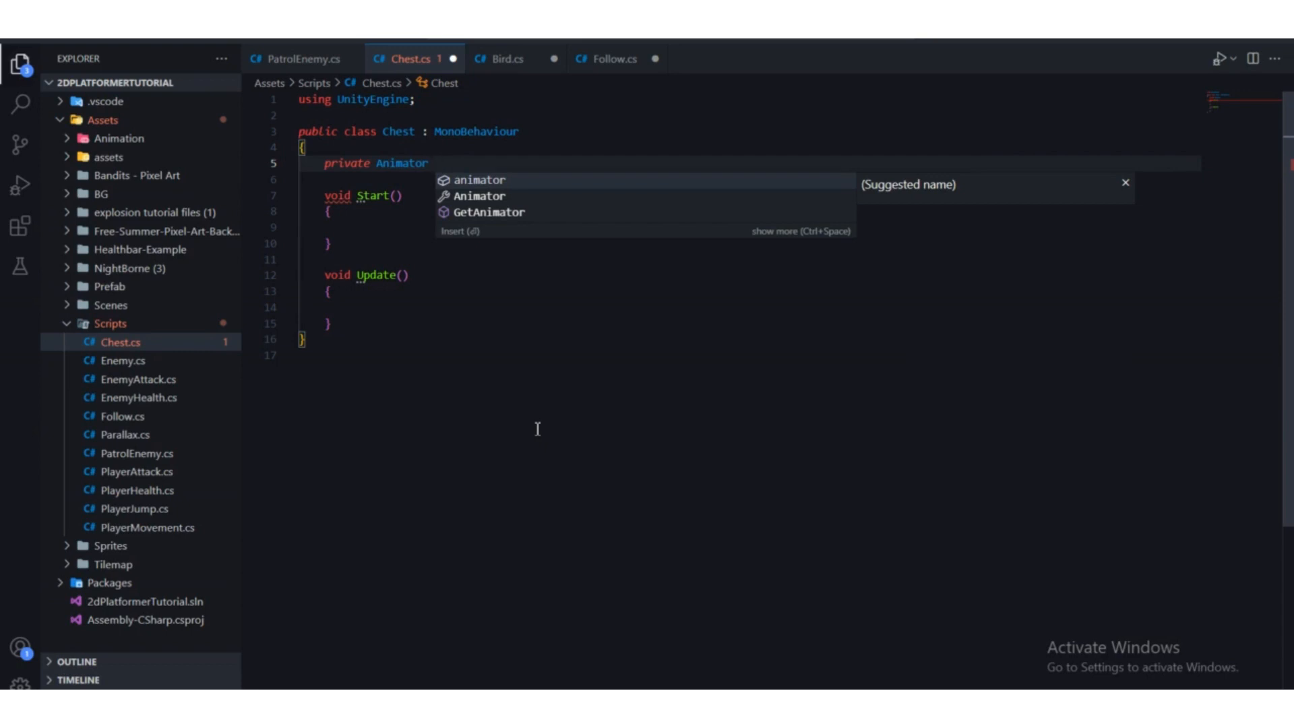
{"action": "key", "text": "Tab"}
{"action": "type", "text": ";"}
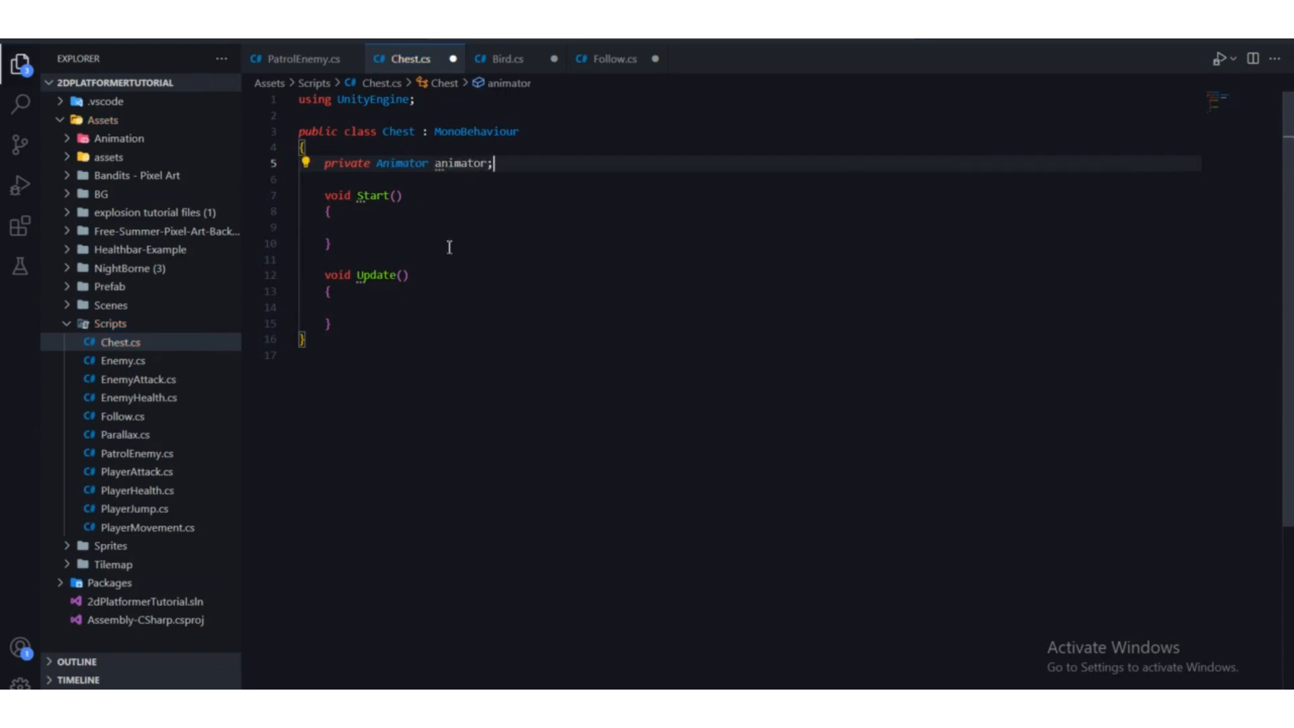
{"action": "left_click_drag", "start_coordinate": [381, 245], "coordinate": [301, 179]}
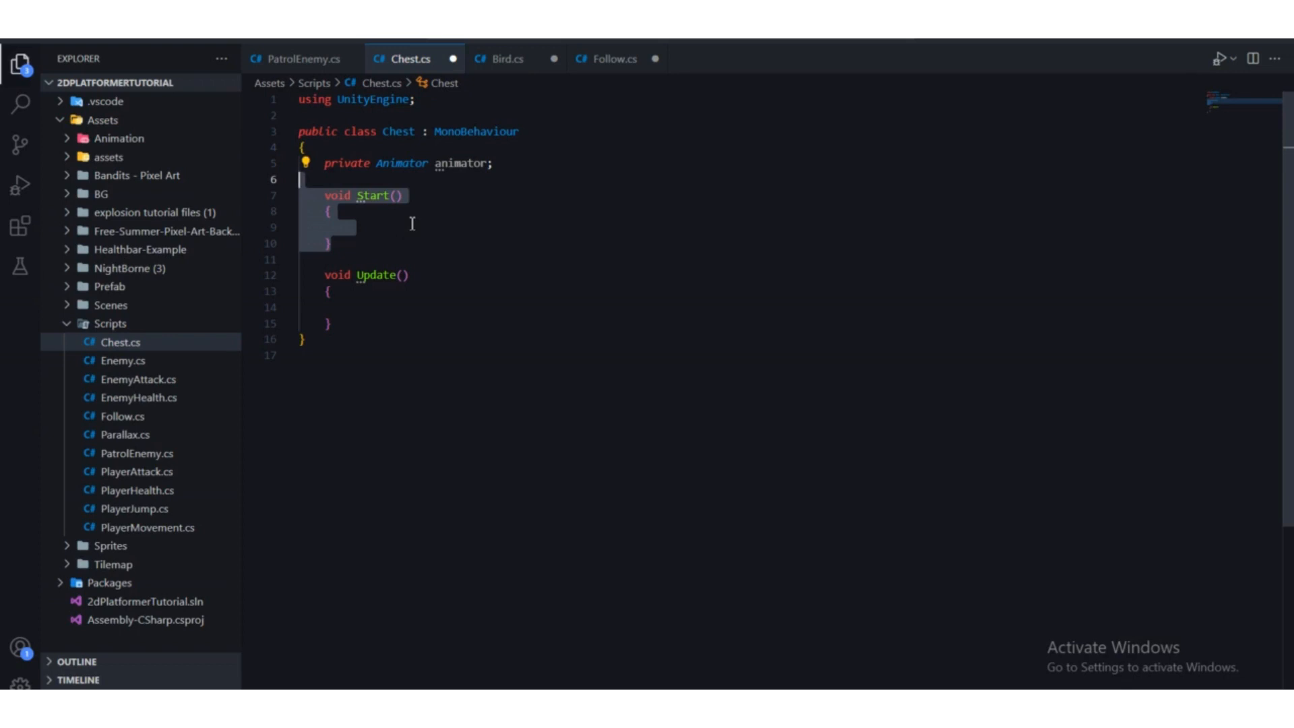
{"action": "left_click", "coordinate": [342, 243]}
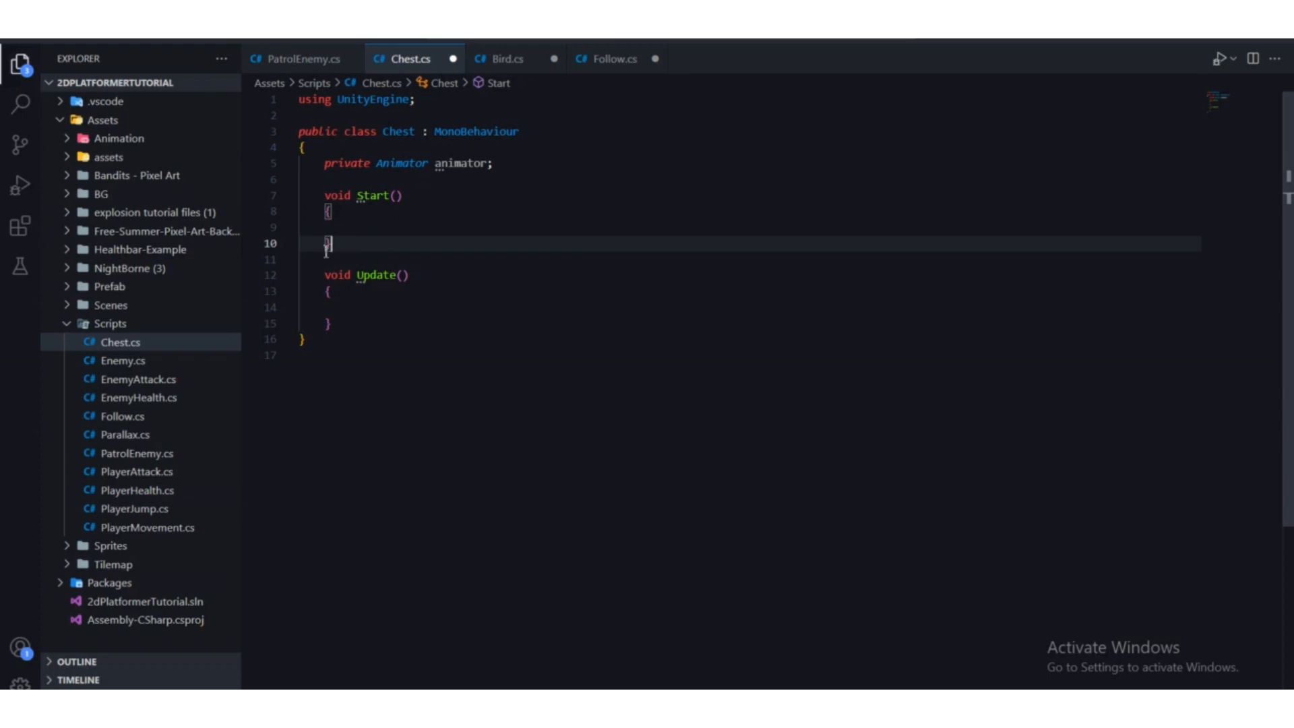
{"action": "left_click_drag", "start_coordinate": [344, 250], "coordinate": [320, 196]}
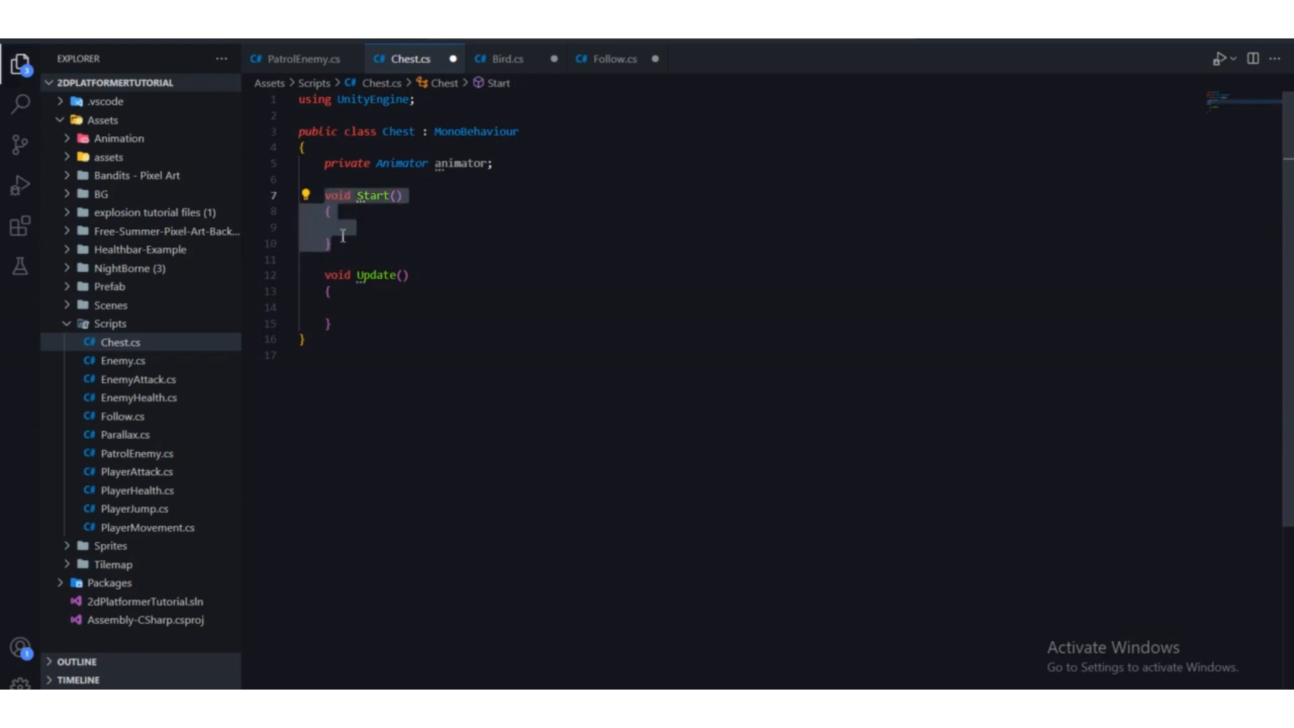
{"action": "left_click", "coordinate": [343, 235]}
{"action": "left_click_drag", "start_coordinate": [344, 250], "coordinate": [327, 195]}
{"action": "left_click", "coordinate": [379, 217]}
- In the Start method, add the statement "animator = this.GetComponent<Animator>();" and save the Chest script
{"action": "left_click", "coordinate": [373, 229]}
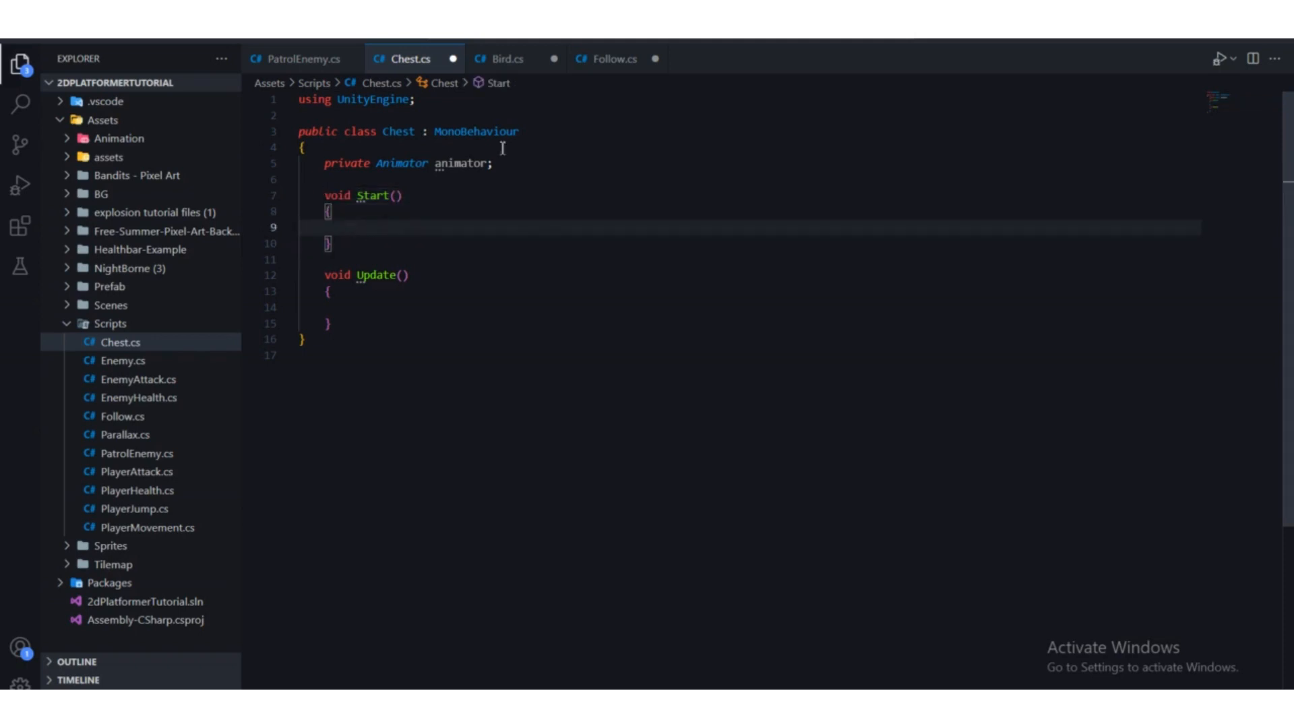
{"action": "left_click_drag", "start_coordinate": [499, 163], "coordinate": [429, 164]}
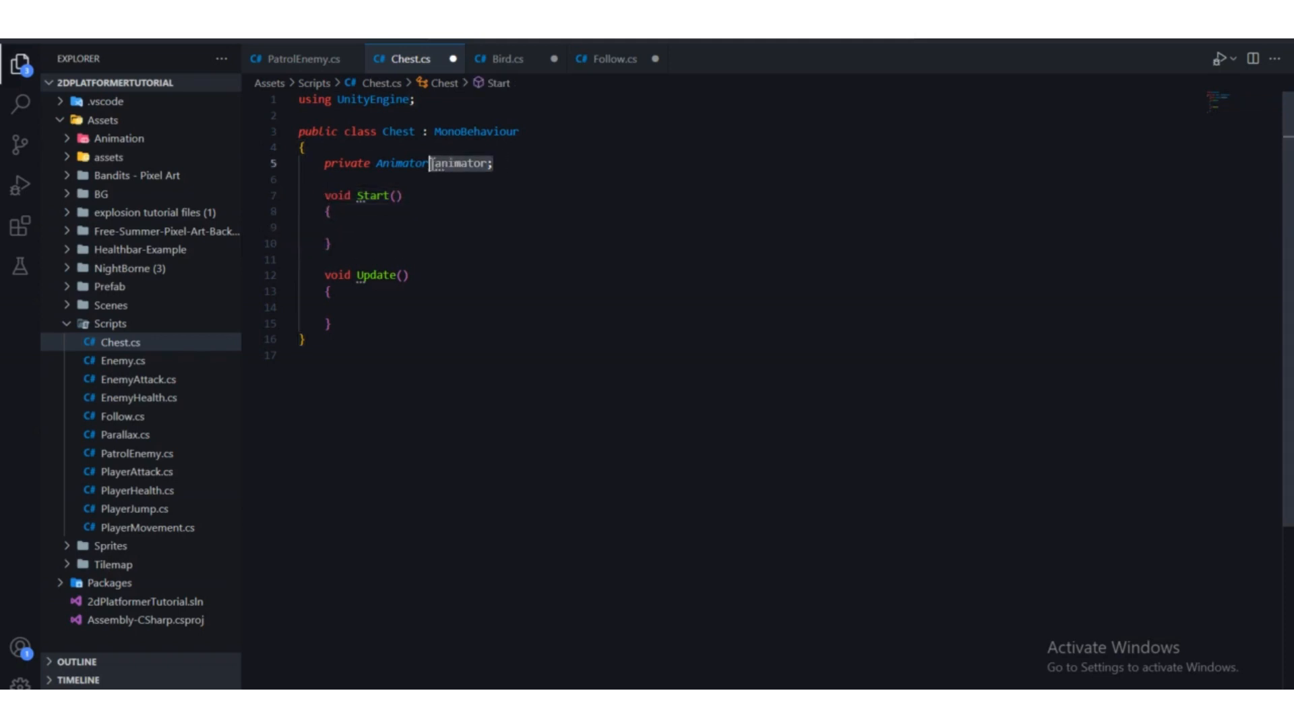
{"action": "left_click", "coordinate": [382, 229]}
{"action": "type", "text": "animator"}
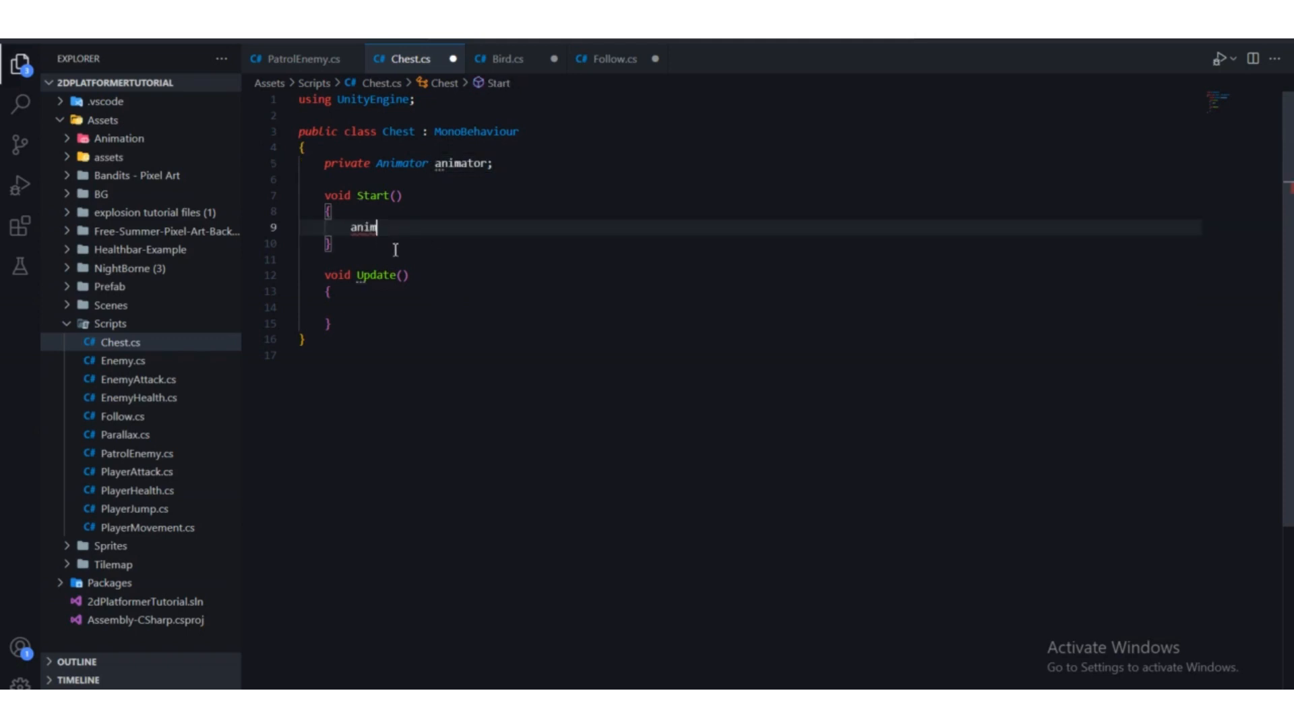
{"action": "type", "text": " ="}
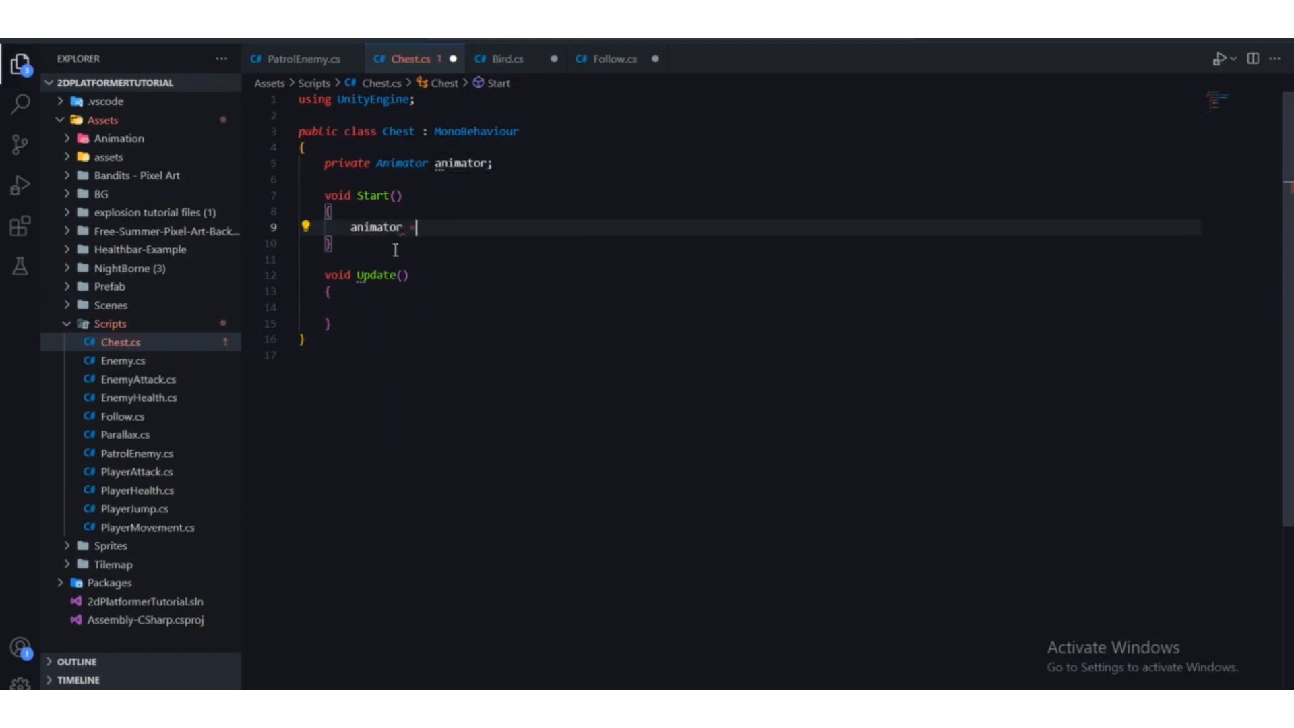
{"action": "type", "text": " rhis"}
{"action": "key", "text": "BackSpace"}
{"action": "key", "text": "BackSpace"}
{"action": "key", "text": "BackSpace"}
{"action": "key", "text": "BackSpace"}
{"action": "type", "text": "this."}
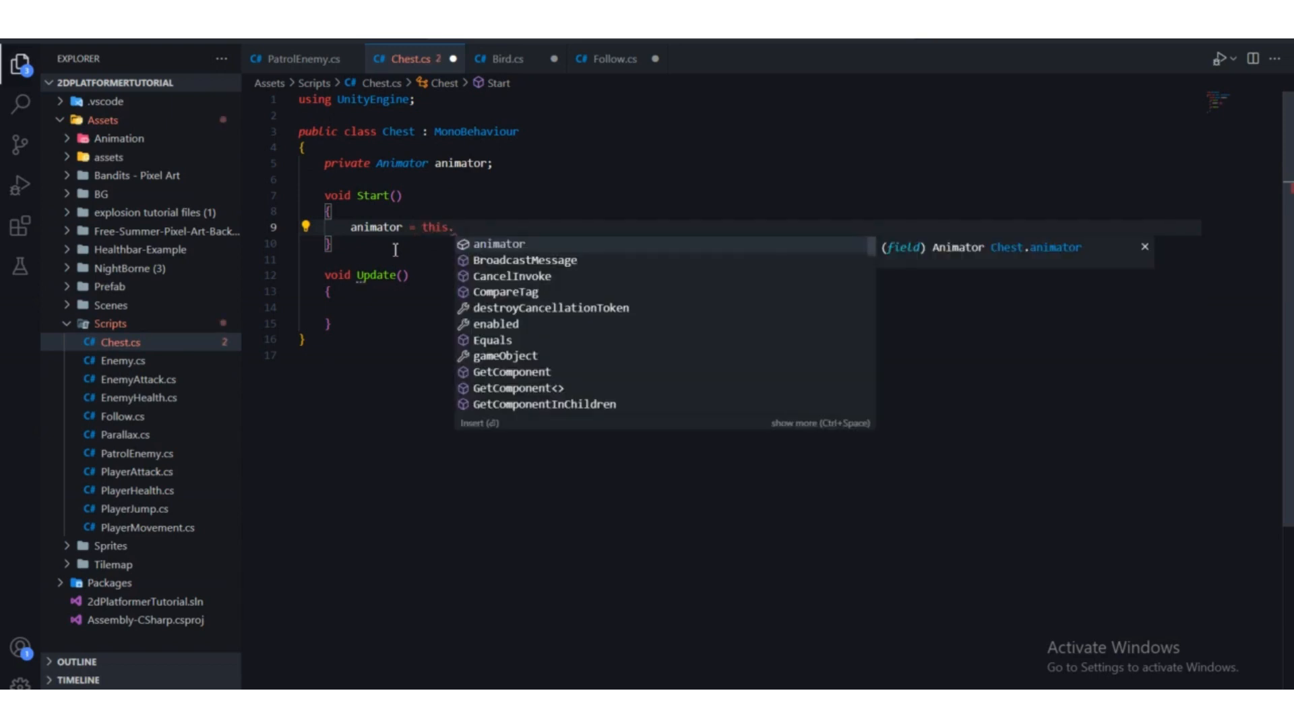
{"action": "type", "text": "getComponent<>"}
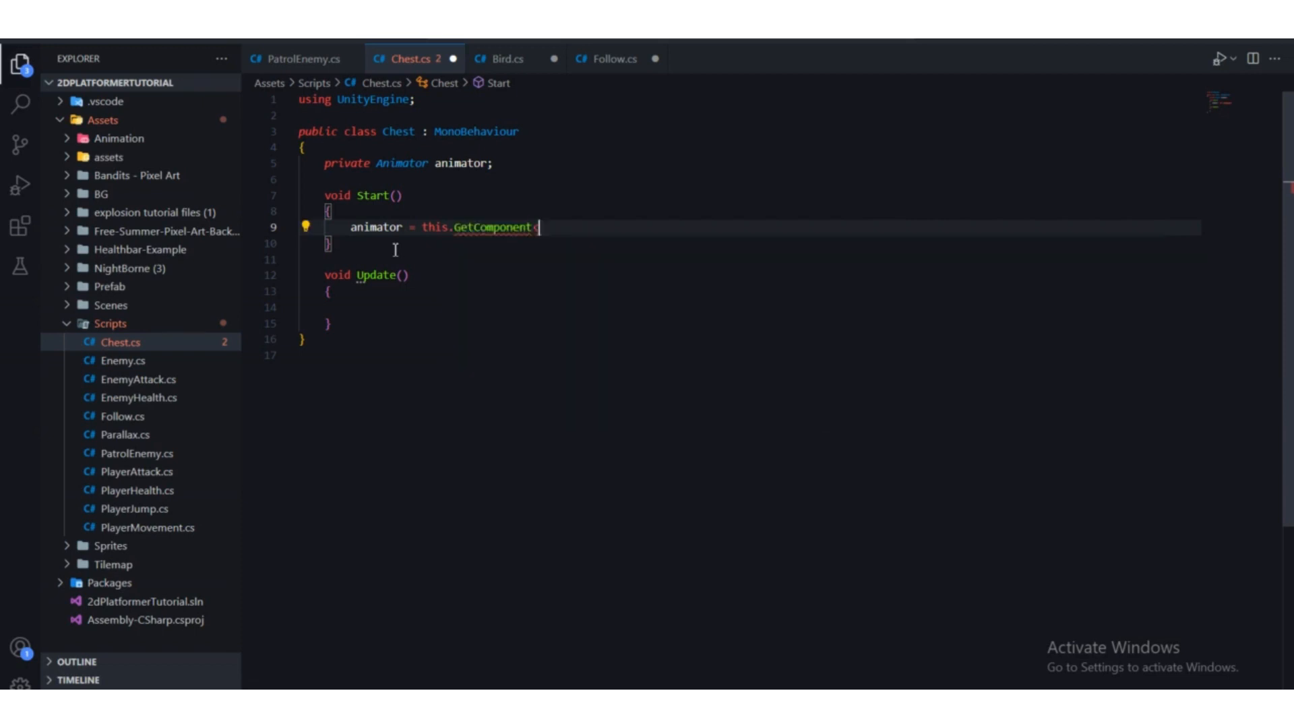
{"action": "key", "text": "Left"}
{"action": "type", "text": "Animat"}
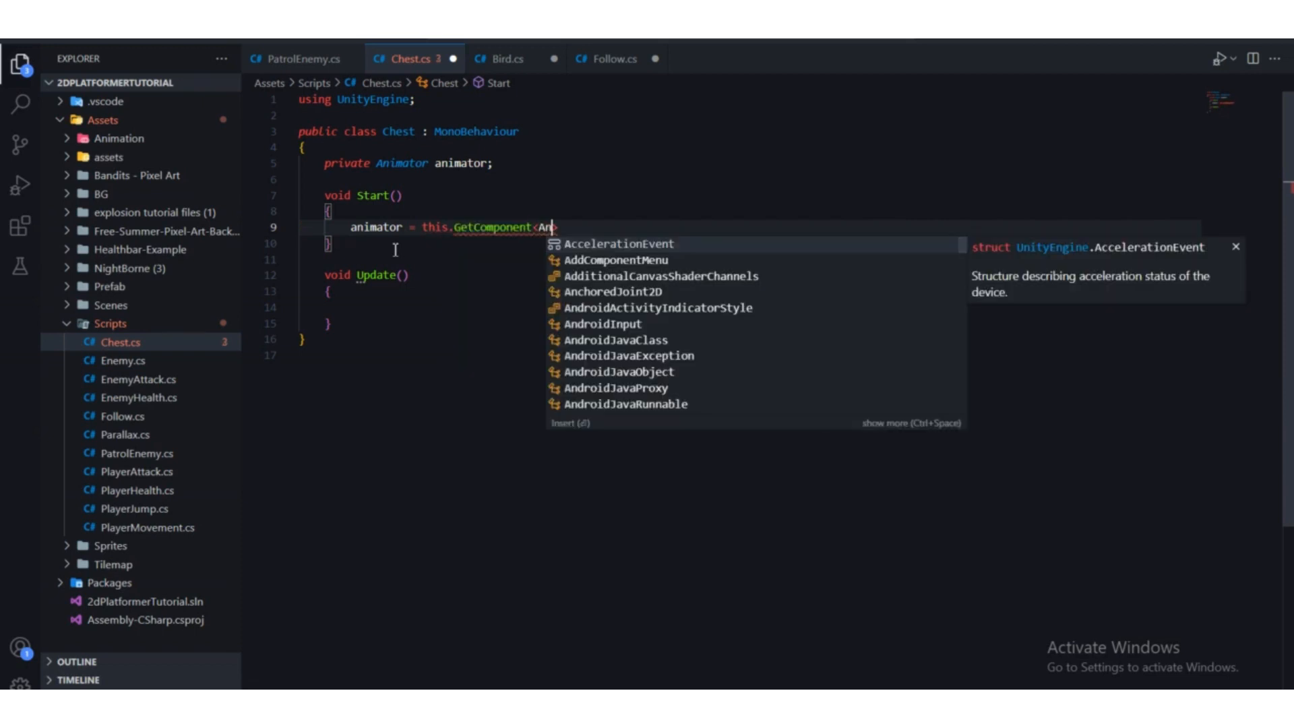
{"action": "type", "text": "or"}
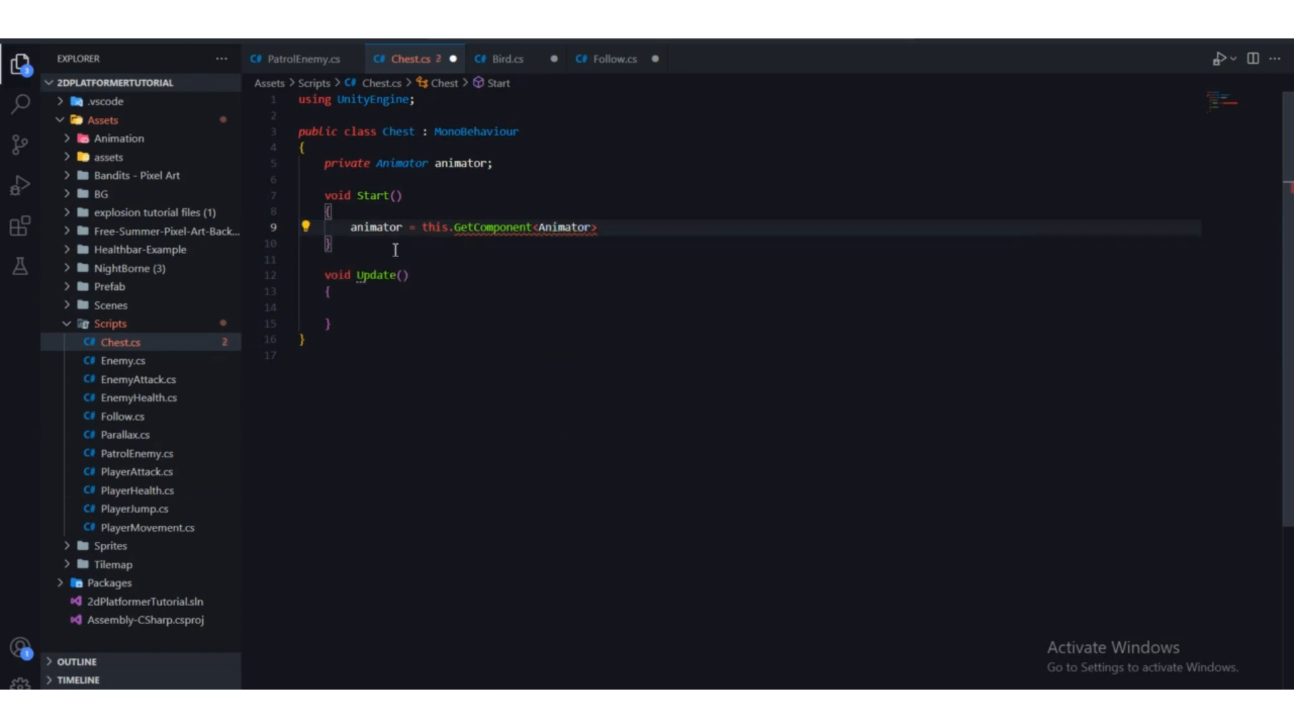
{"action": "key", "text": "Right"}
{"action": "type", "text": "()"}
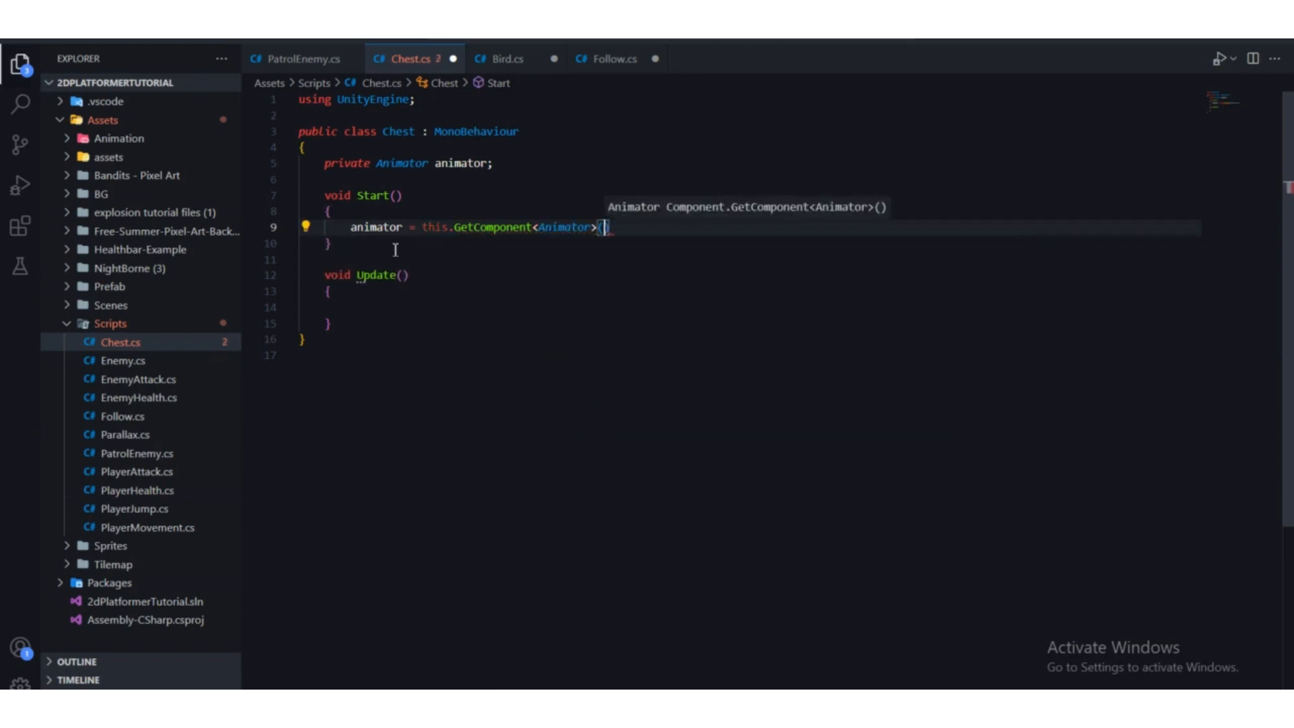
{"action": "type", "text": ";"}
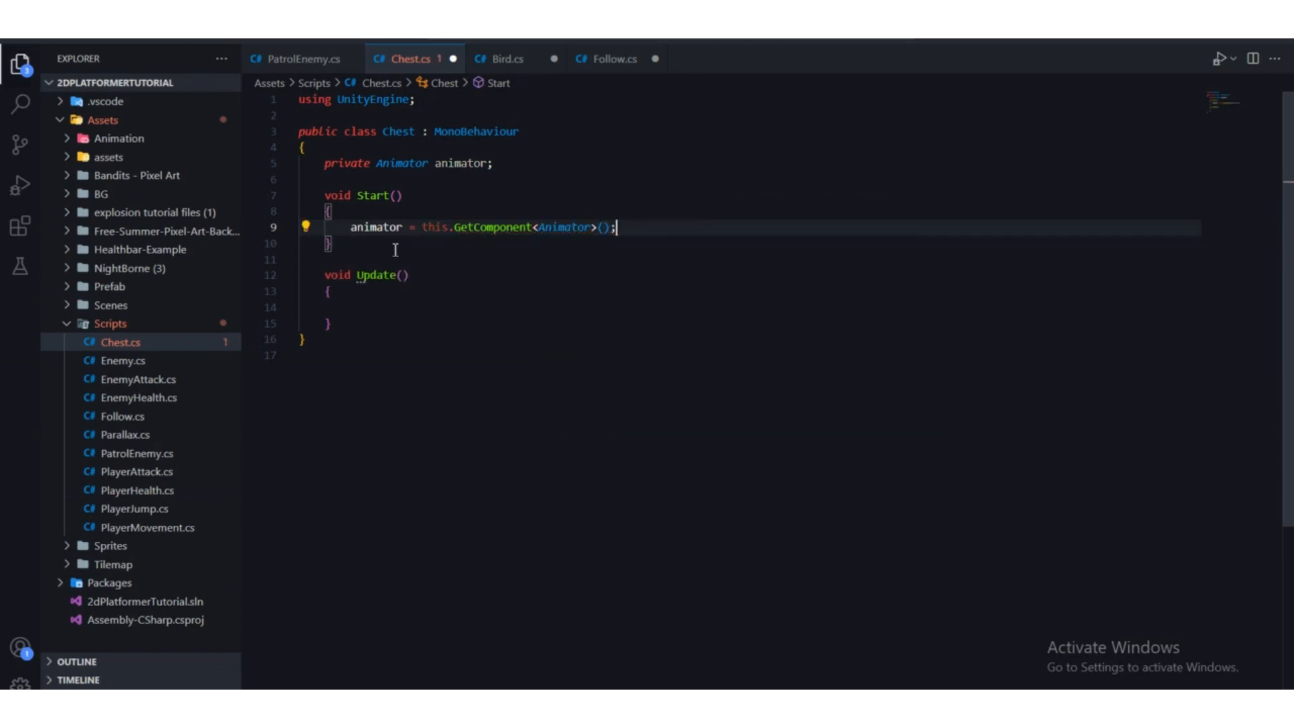
{"action": "key", "text": "ctrl+s"}
- Review the script's animator field and each part of the GetComponent assignment in the Start method
{"action": "left_click_drag", "start_coordinate": [358, 327], "coordinate": [324, 164]}
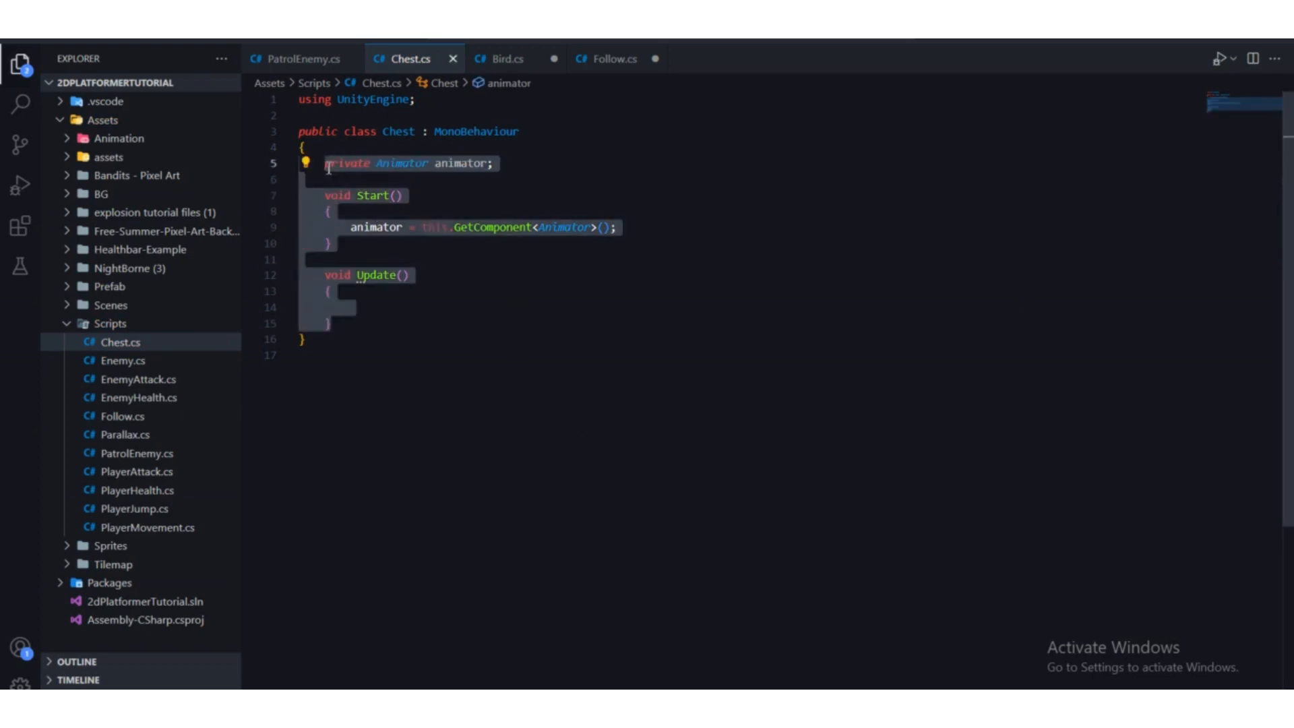
{"action": "left_click", "coordinate": [509, 298]}
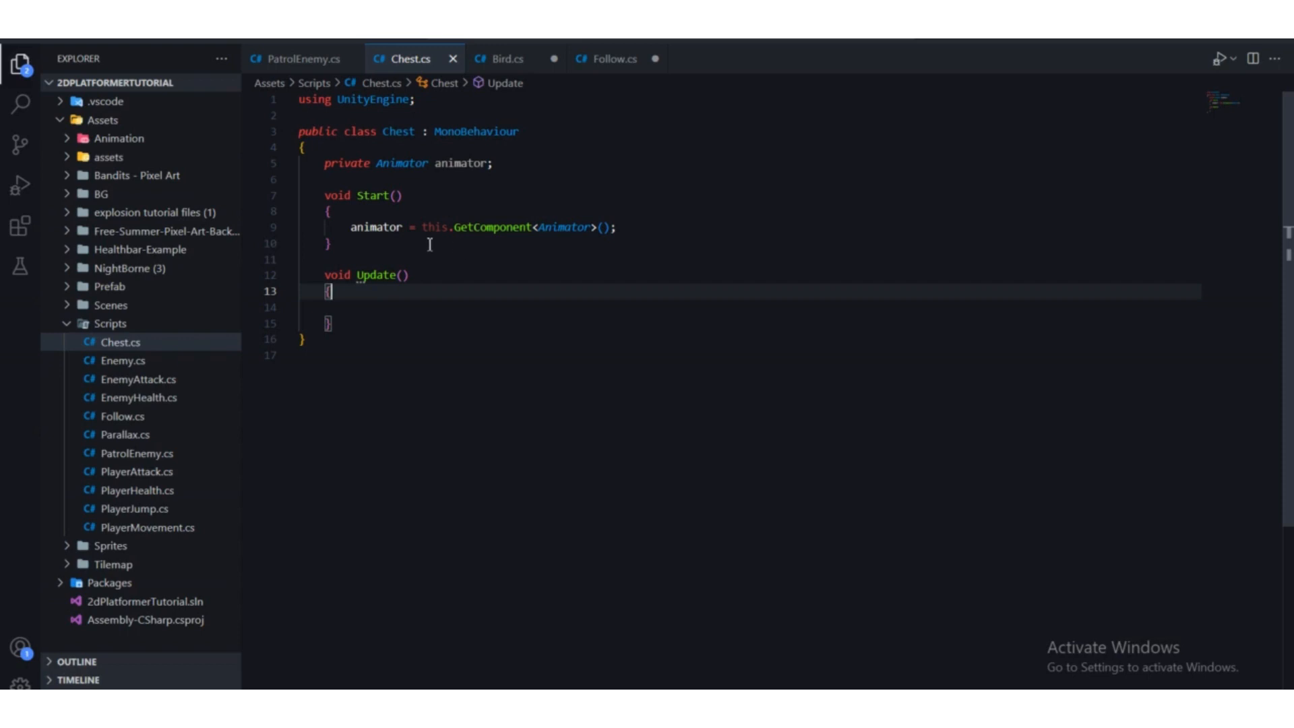
{"action": "left_click_drag", "start_coordinate": [350, 227], "coordinate": [403, 227]}
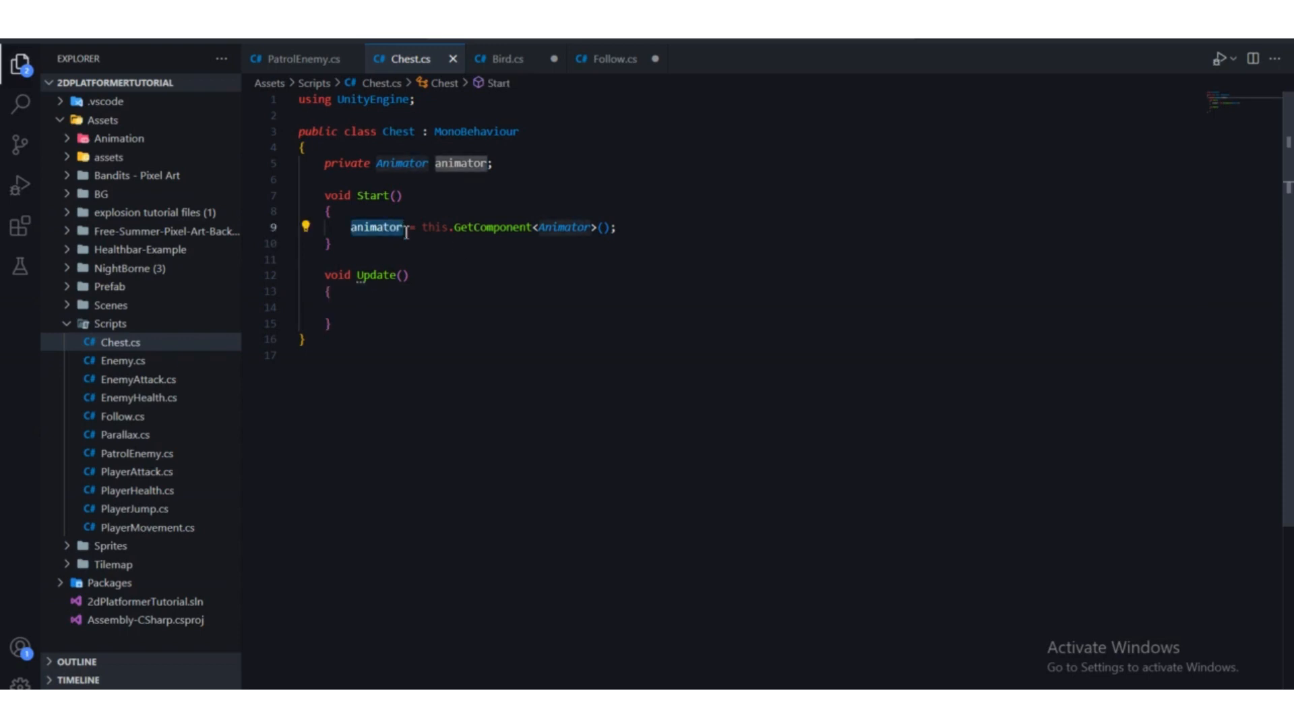
{"action": "left_click", "coordinate": [464, 252]}
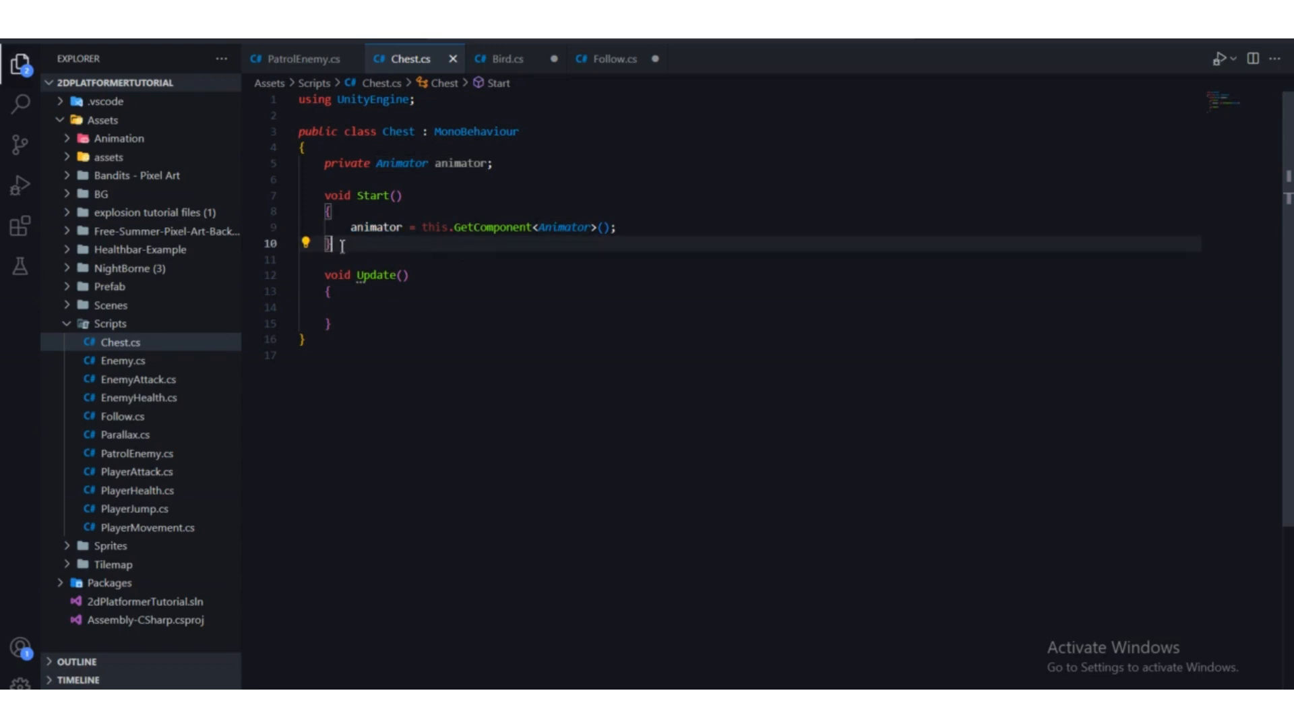
{"action": "left_click_drag", "start_coordinate": [332, 244], "coordinate": [330, 195]}
{"action": "left_click", "coordinate": [392, 229]}
{"action": "left_click_drag", "start_coordinate": [423, 229], "coordinate": [447, 231]}
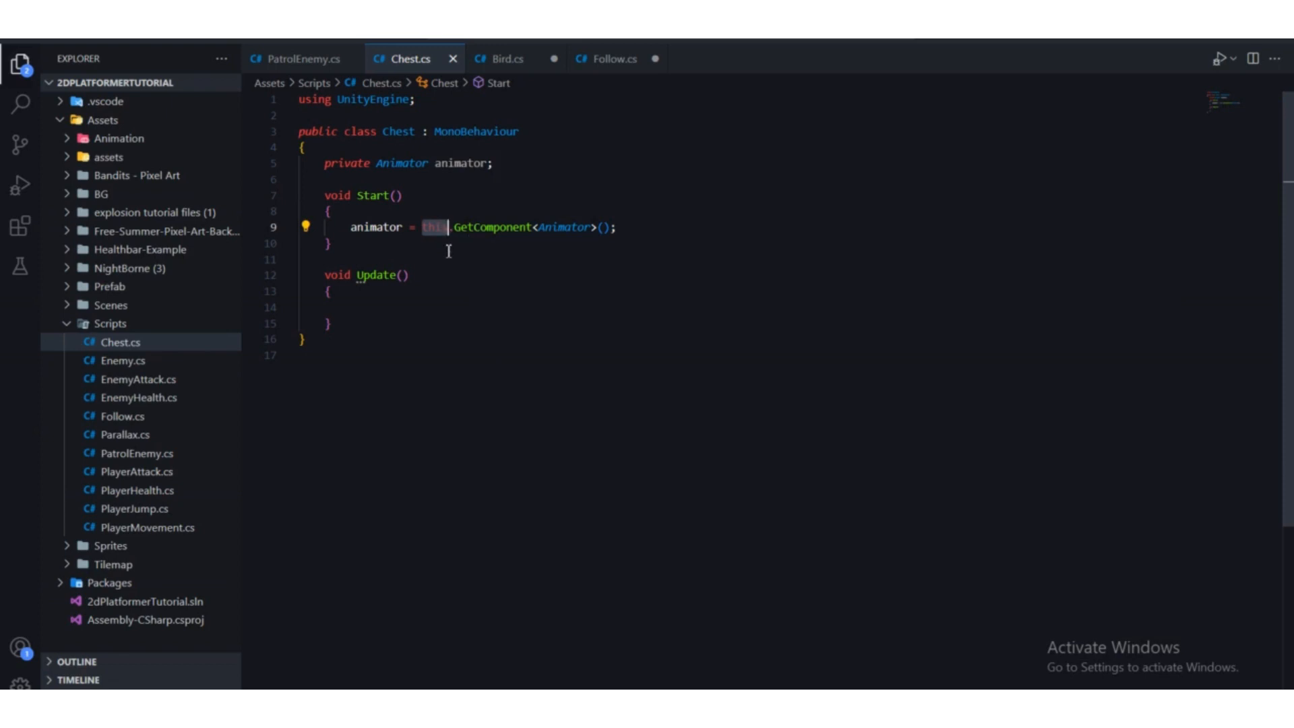
{"action": "left_click", "coordinate": [455, 249]}
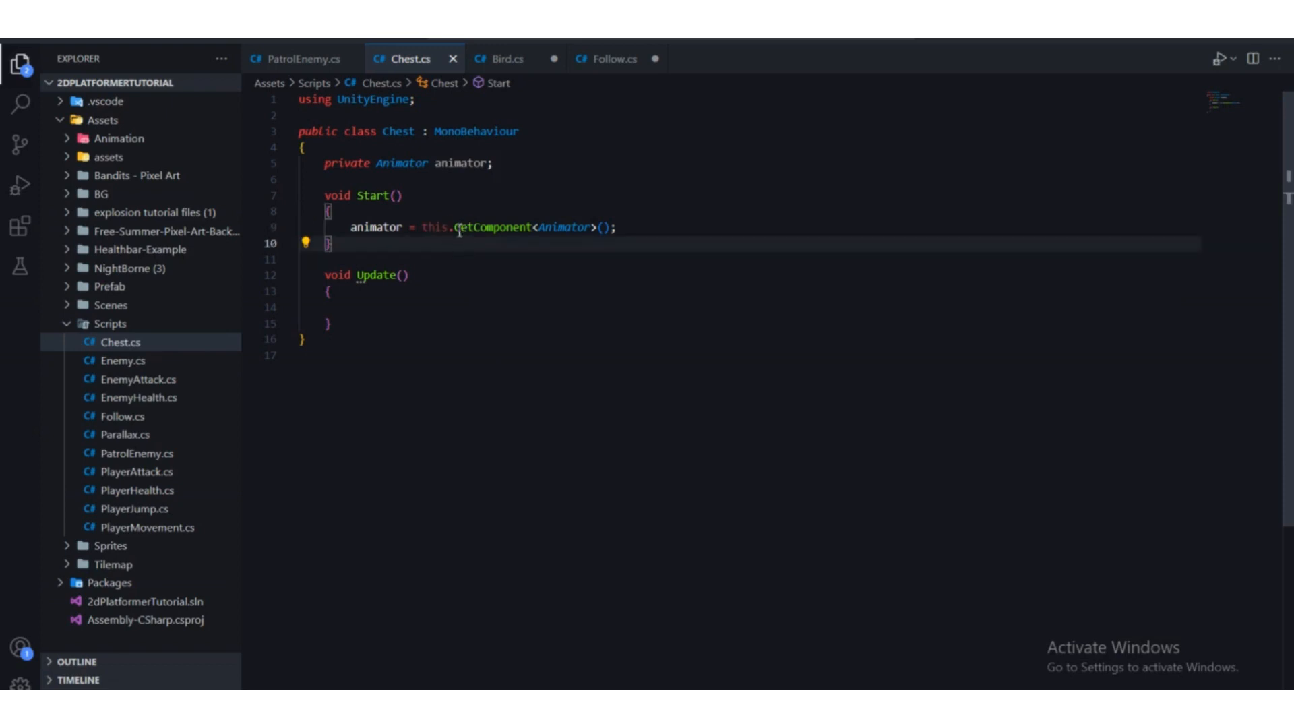
{"action": "mouse_move", "coordinate": [455, 229]}
{"action": "left_mouse_down"}
{"action": "mouse_move", "coordinate": [637, 232]}
{"action": "mouse_move", "coordinate": [326, 229]}
{"action": "mouse_move", "coordinate": [355, 229]}
{"action": "left_mouse_up"}
{"action": "left_click", "coordinate": [432, 273]}
{"action": "double_click", "coordinate": [395, 228]}
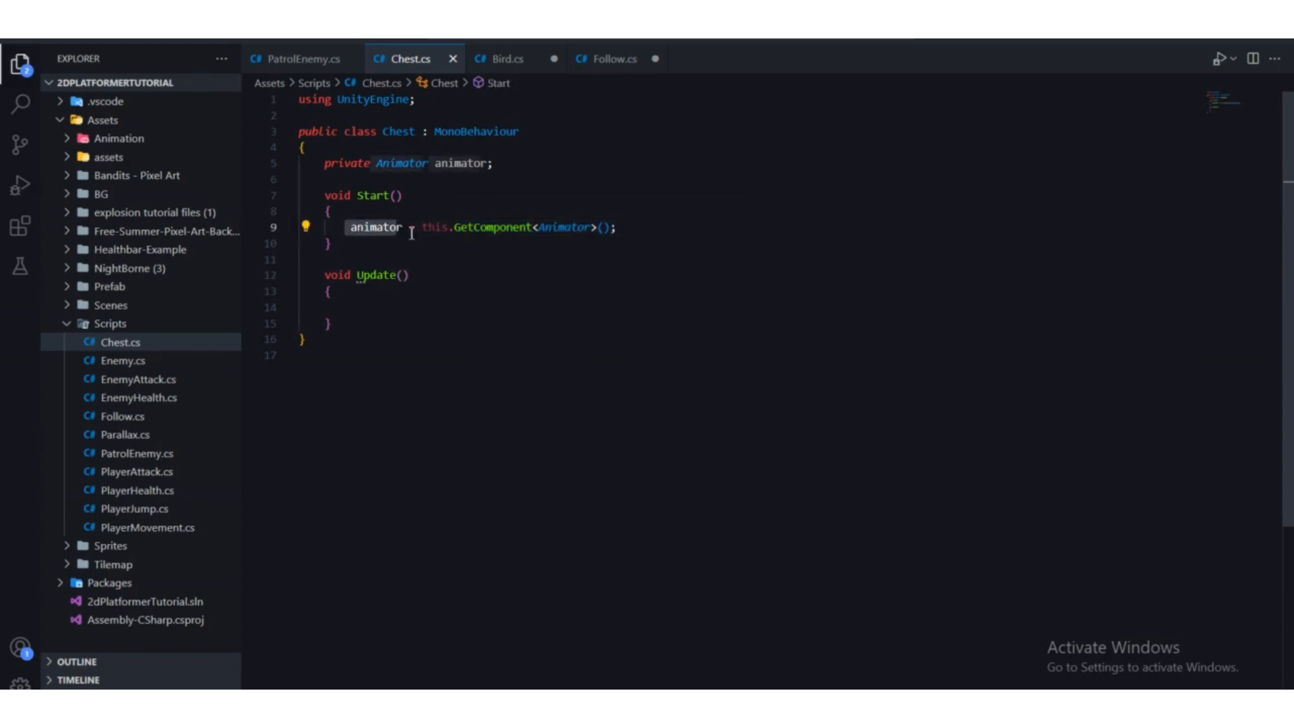
{"action": "double_click", "coordinate": [411, 231]}
{"action": "left_click_drag", "start_coordinate": [449, 236], "coordinate": [598, 233]}
{"action": "left_click", "coordinate": [537, 229]}
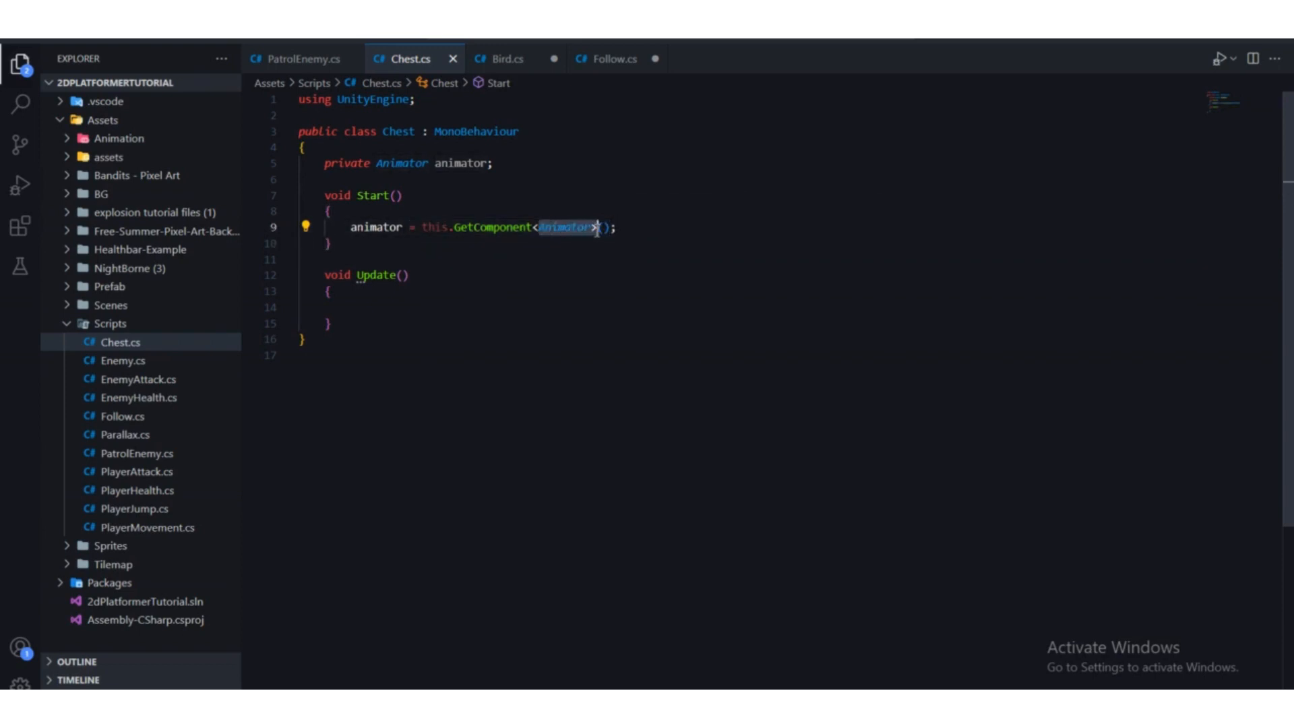
{"action": "left_click", "coordinate": [611, 228]}
{"action": "left_click_drag", "start_coordinate": [609, 227], "coordinate": [591, 227]}
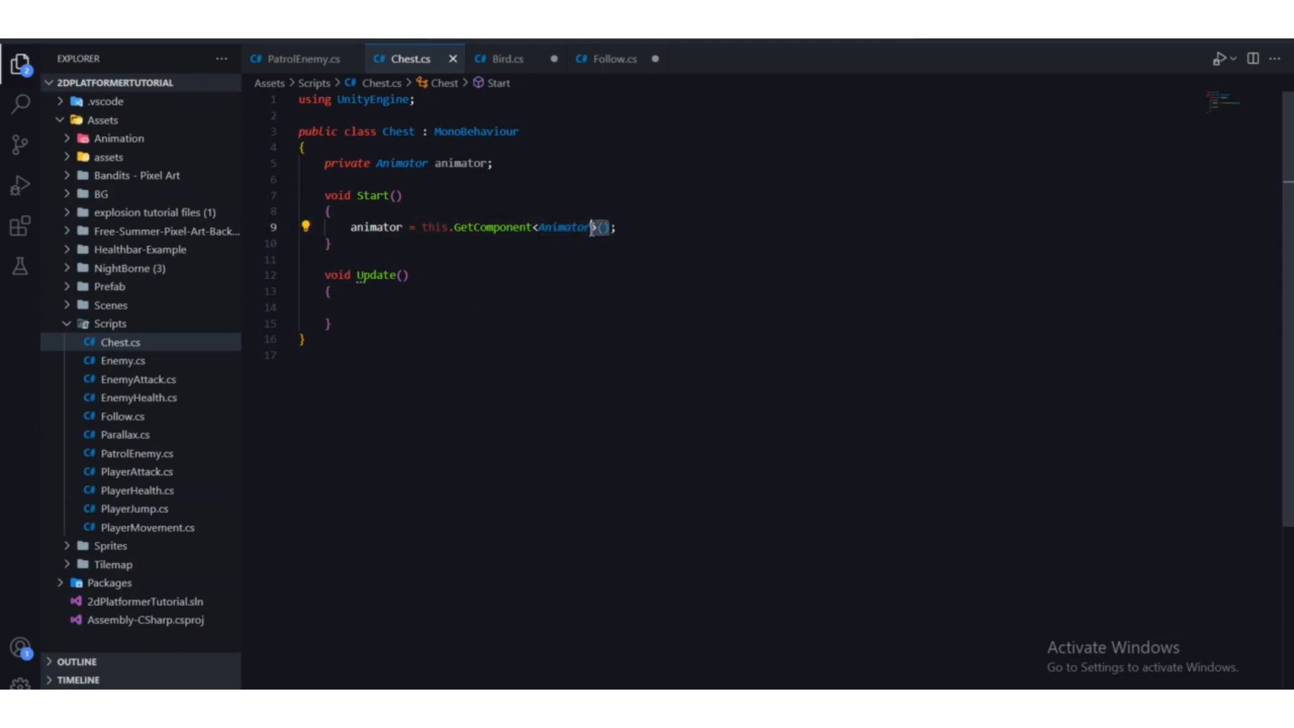
{"action": "left_click", "coordinate": [633, 229]}
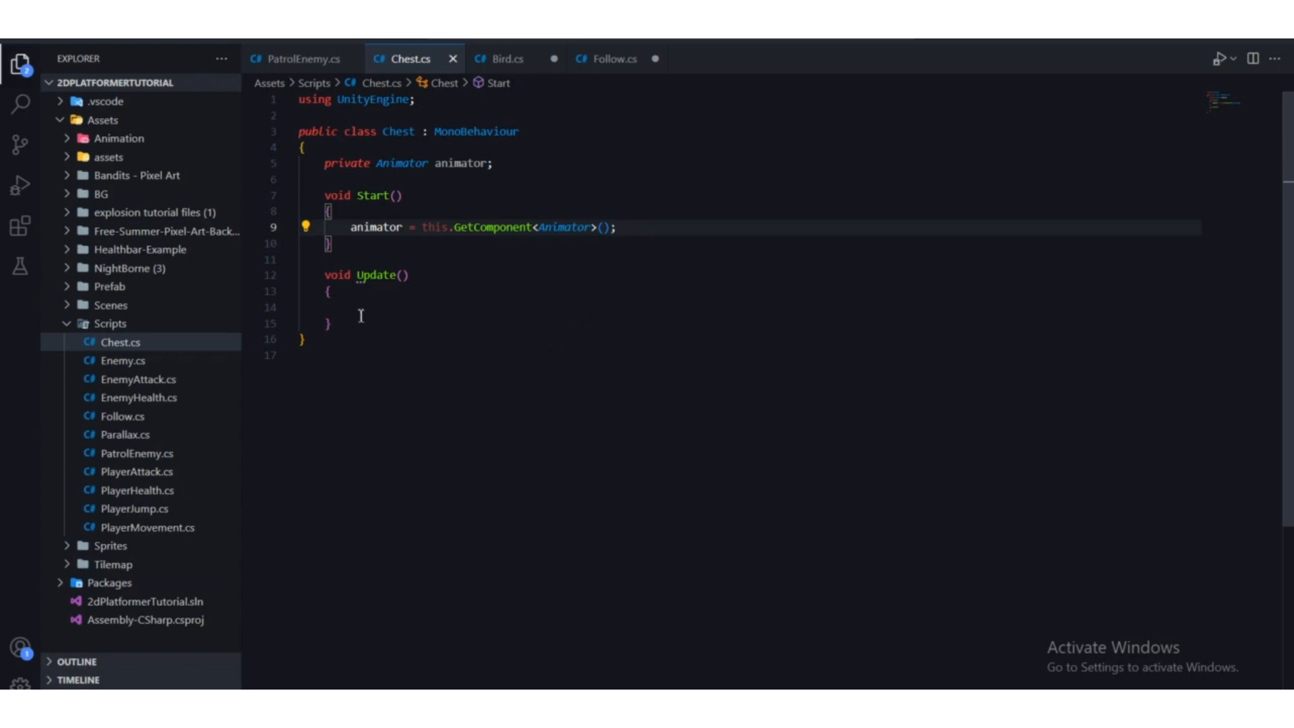
- Replace the empty Update method with the OnTriggerEnter2D(Collider2D other) Unity message
{"action": "left_click_drag", "start_coordinate": [347, 327], "coordinate": [325, 275]}
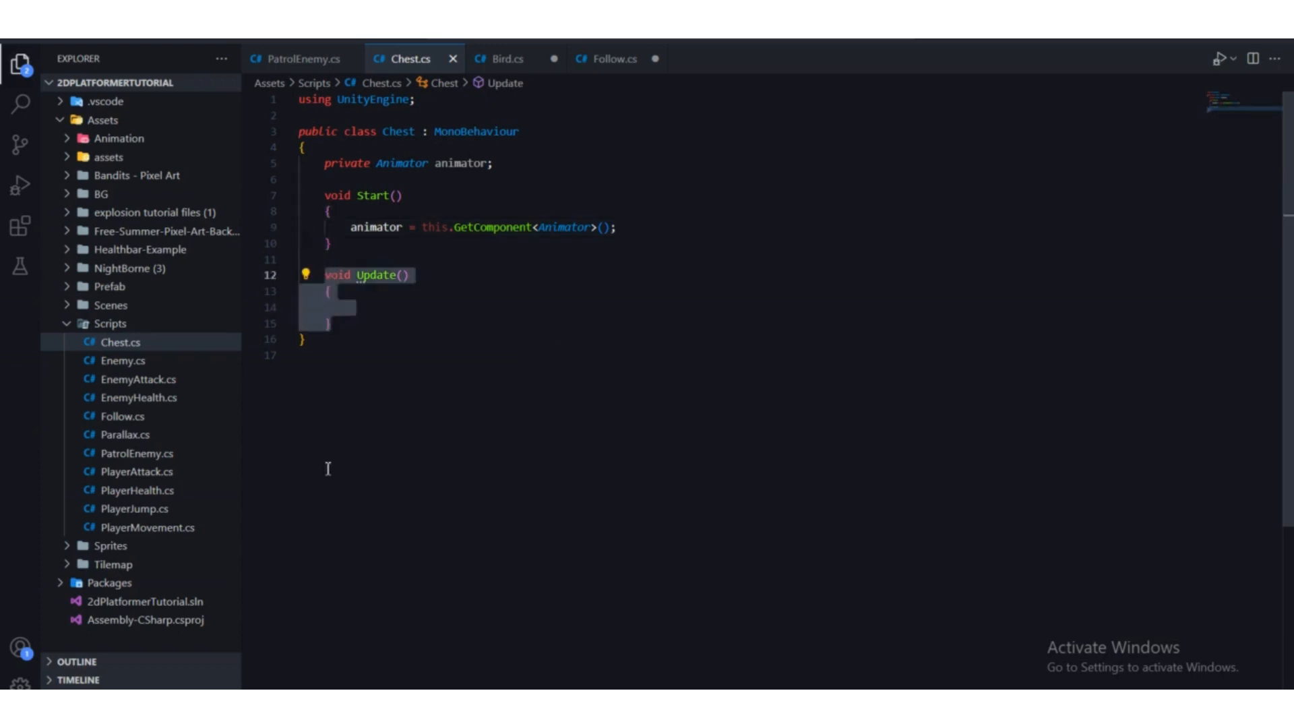
{"action": "key", "text": "BackSpace"}
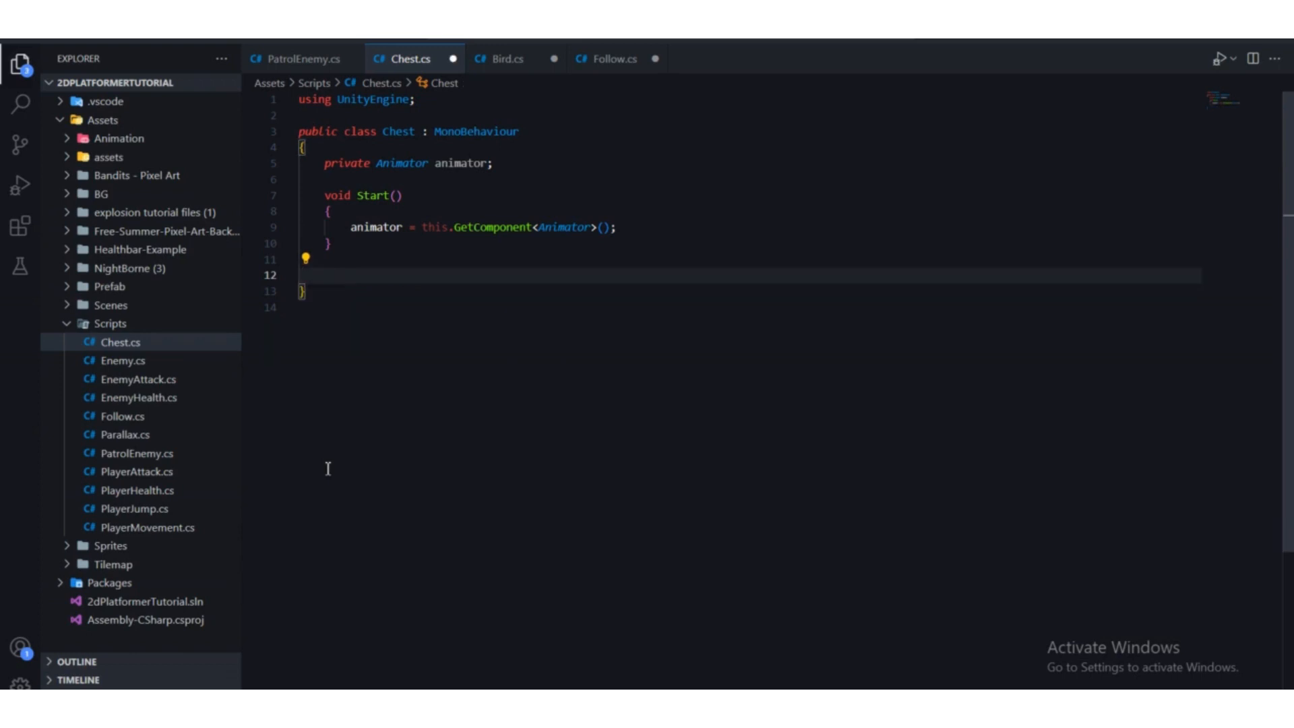
{"action": "type", "text": "Ontrigge"}
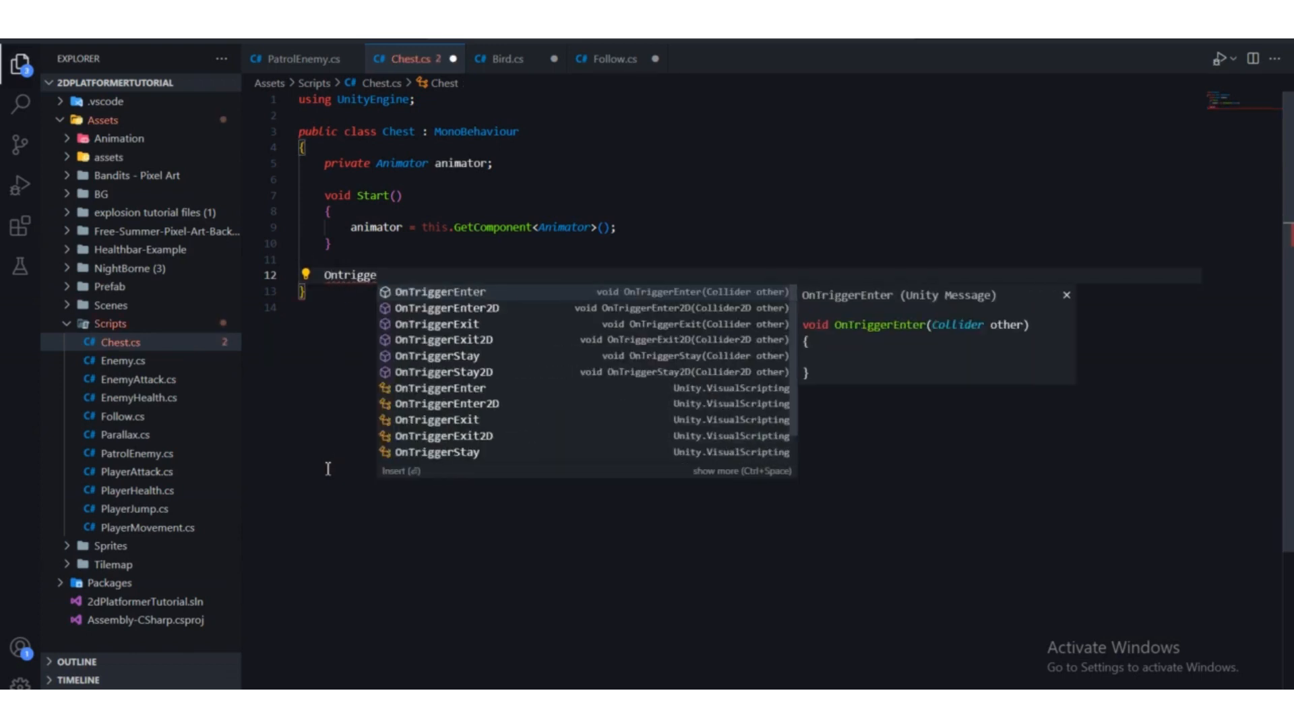
{"action": "key", "text": "Down"}
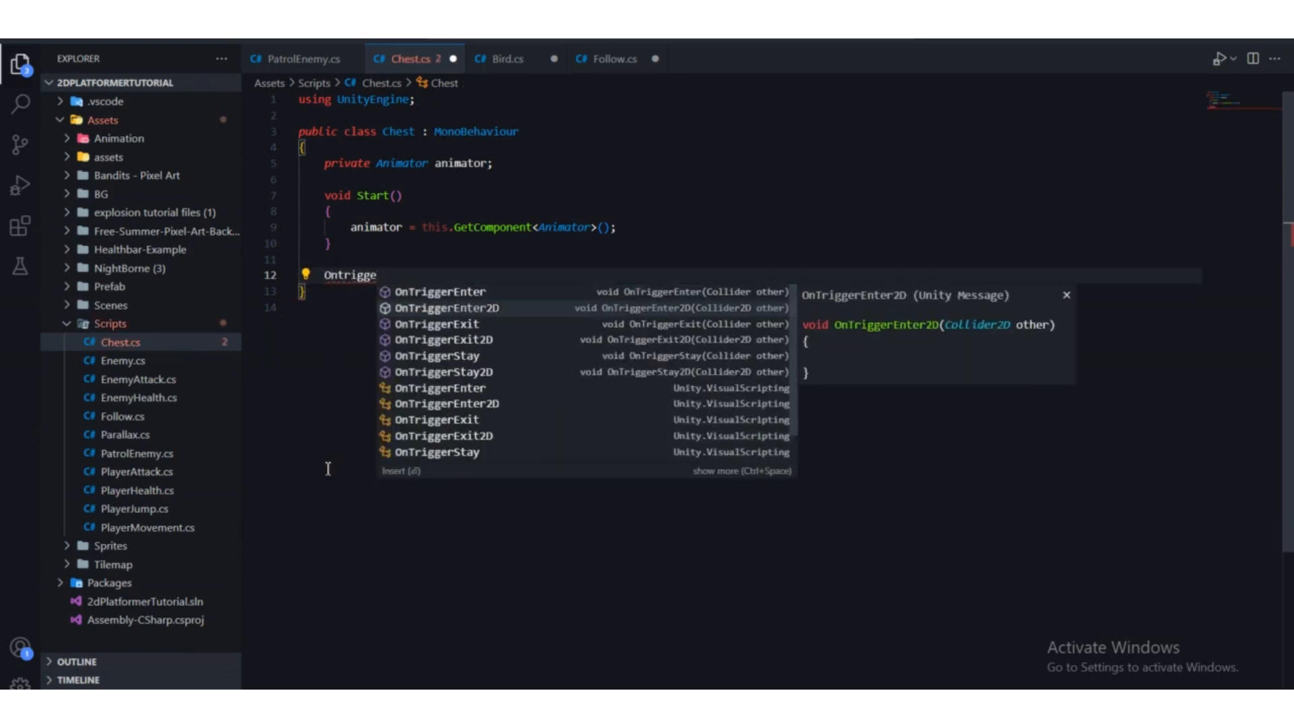
{"action": "key", "text": "Return"}
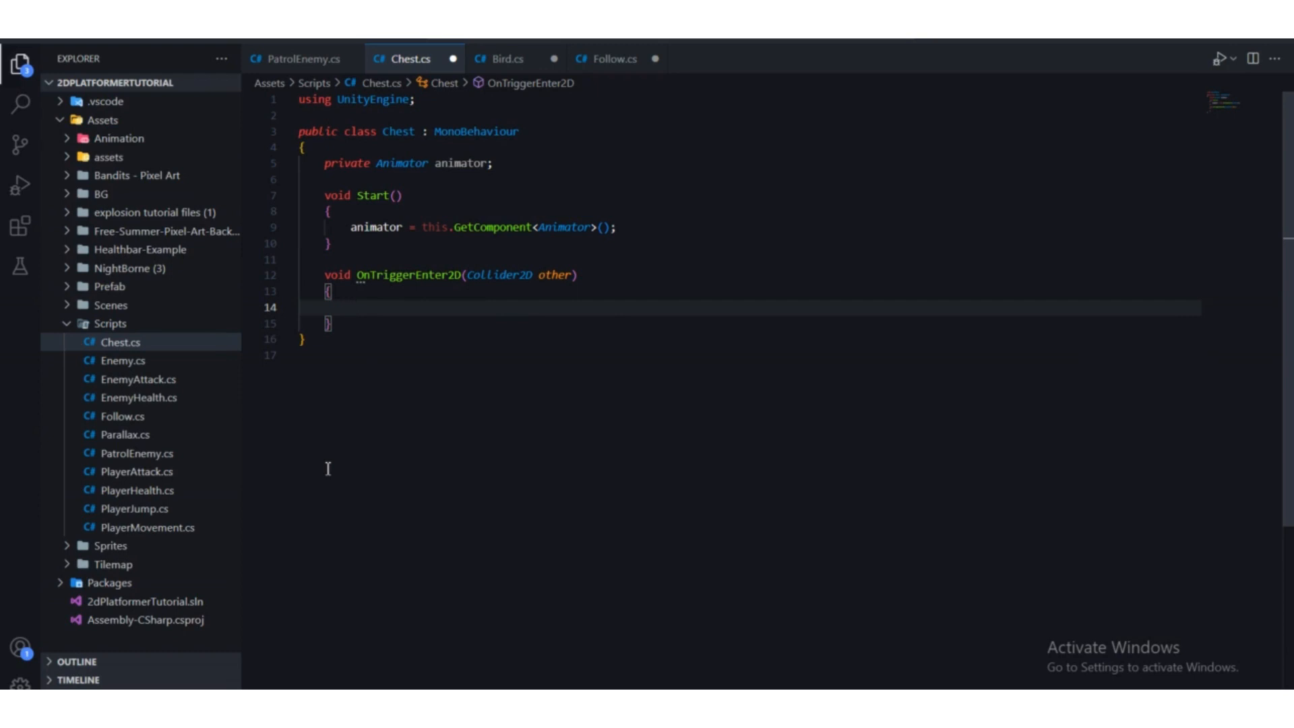
- Examine the OnTriggerEnter2D method and its Collider2D parameter "other"
{"action": "left_click_drag", "start_coordinate": [340, 327], "coordinate": [321, 276]}
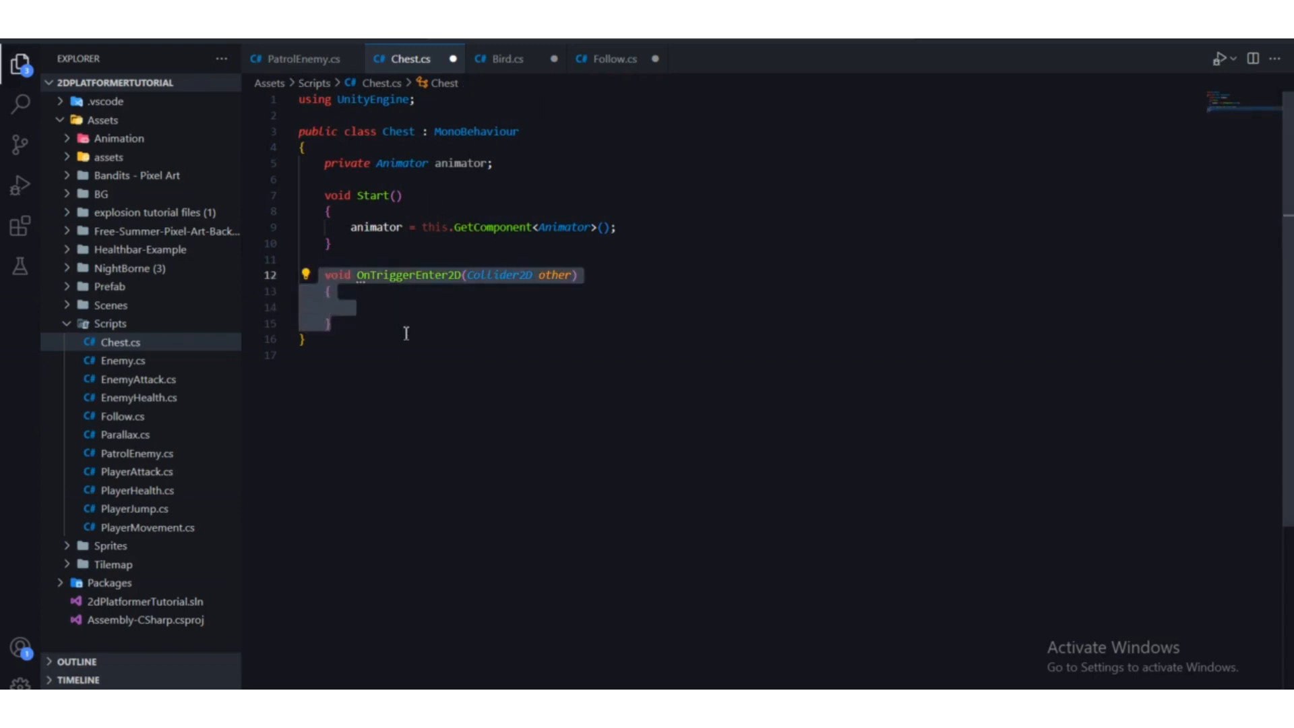
{"action": "left_click", "coordinate": [486, 318]}
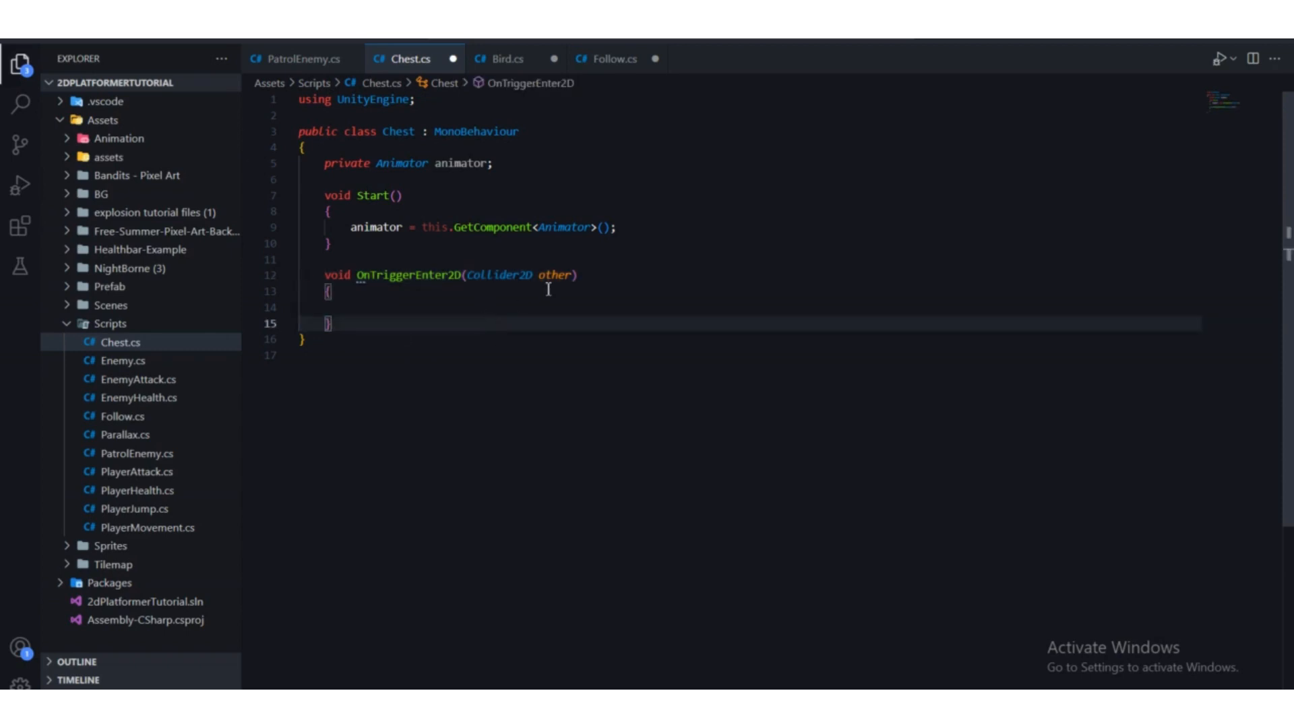
{"action": "left_click_drag", "start_coordinate": [540, 276], "coordinate": [572, 276]}
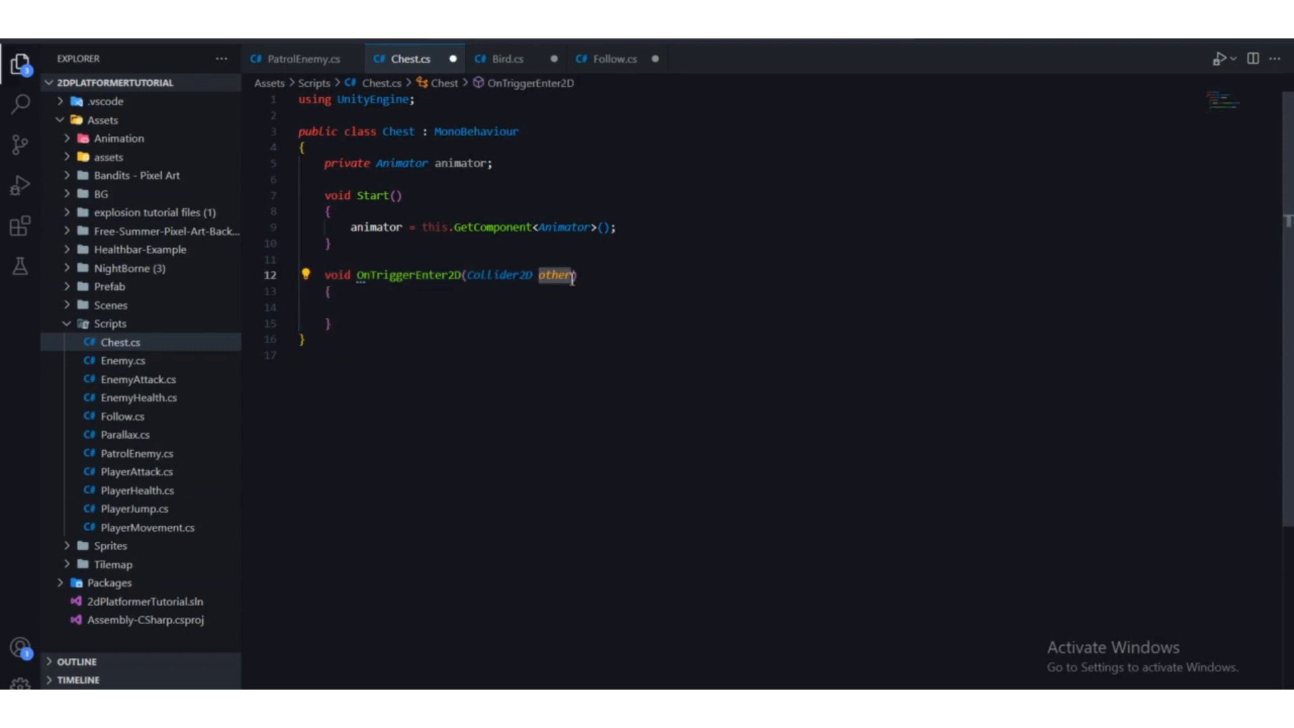
{"action": "scroll", "coordinate": [573, 279], "scroll_direction": "down", "scroll_amount": 2}
{"action": "scroll", "coordinate": [573, 279], "scroll_direction": "up", "scroll_amount": 2}
{"action": "left_click", "coordinate": [431, 291]}
- Inside OnTriggerEnter2D, add an if block with the condition other.tag == "Player"
{"action": "left_click", "coordinate": [410, 307]}
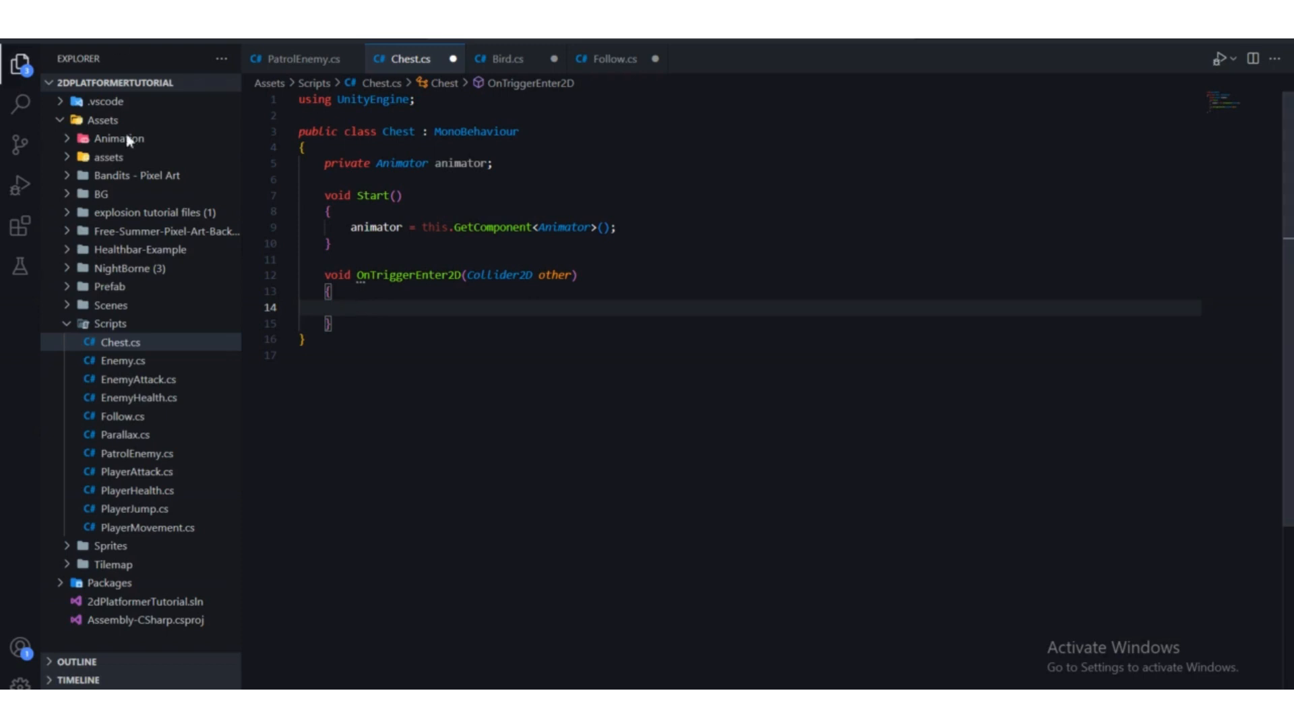
{"action": "type", "text": "if (ot"}
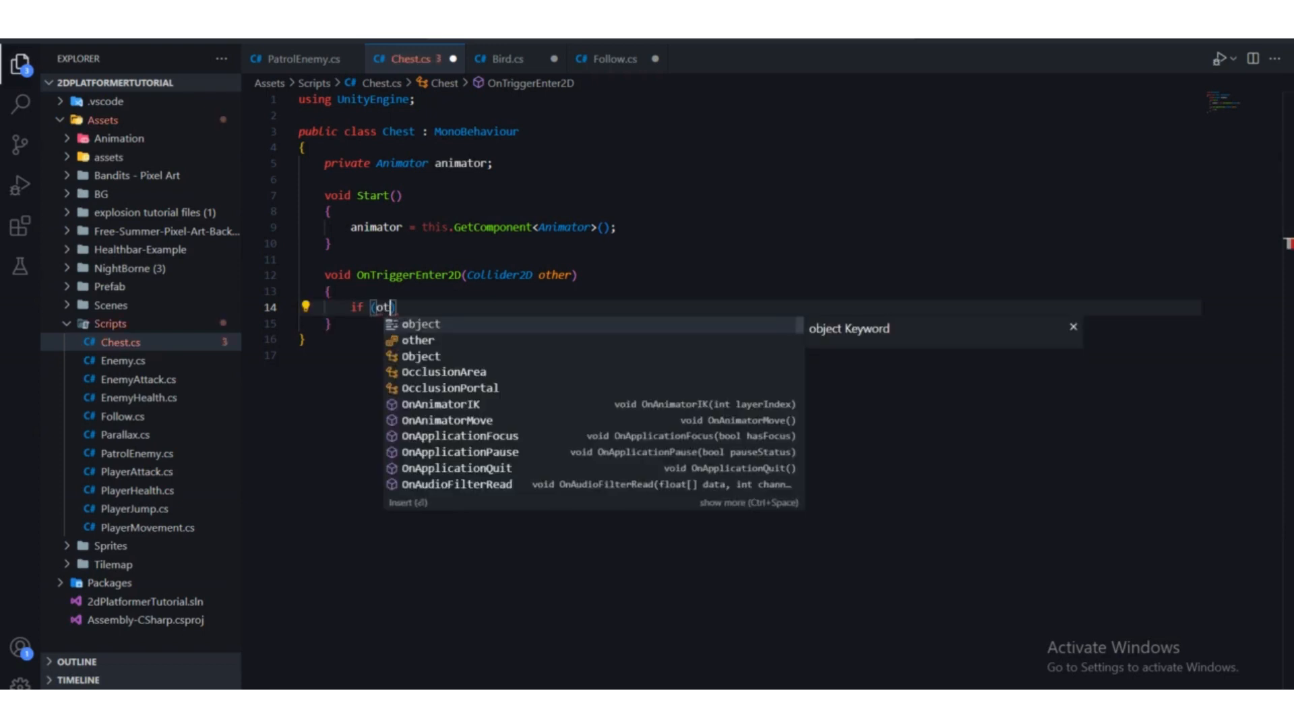
{"action": "type", "text": "her"}
{"action": "type", "text": ".tag "}
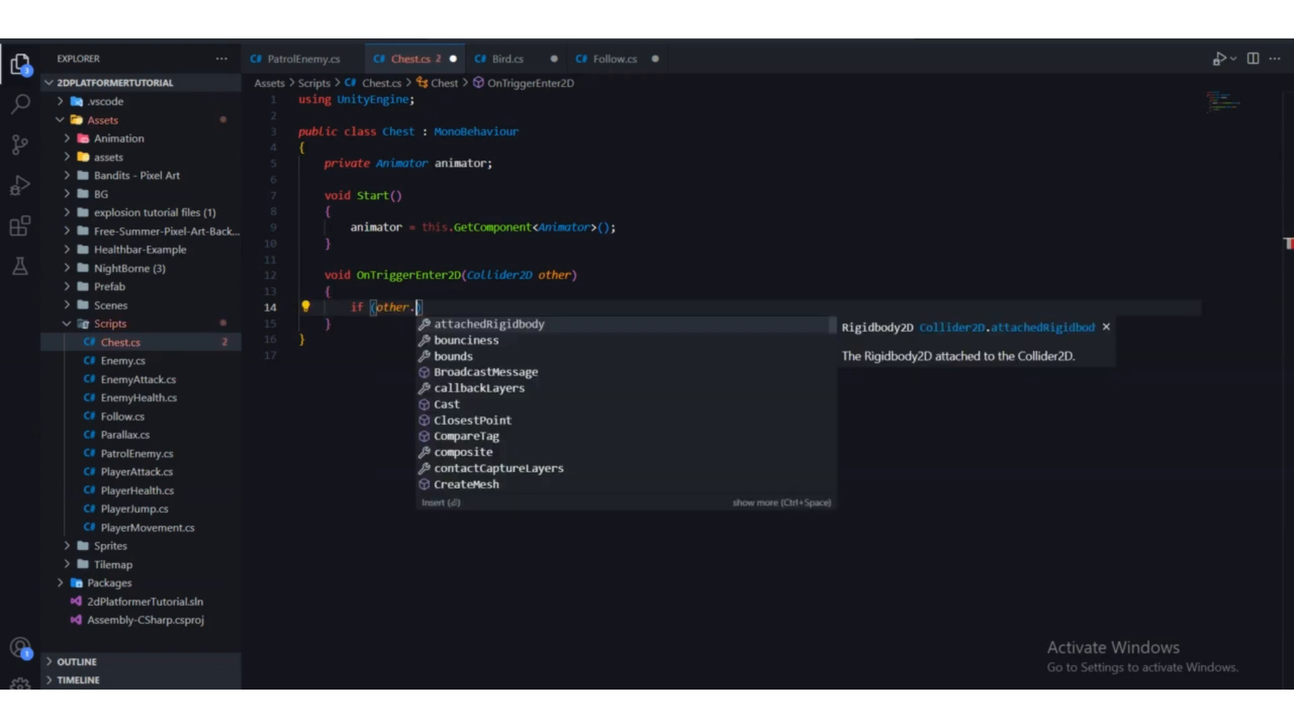
{"action": "type", "text": "== \"Pl"}
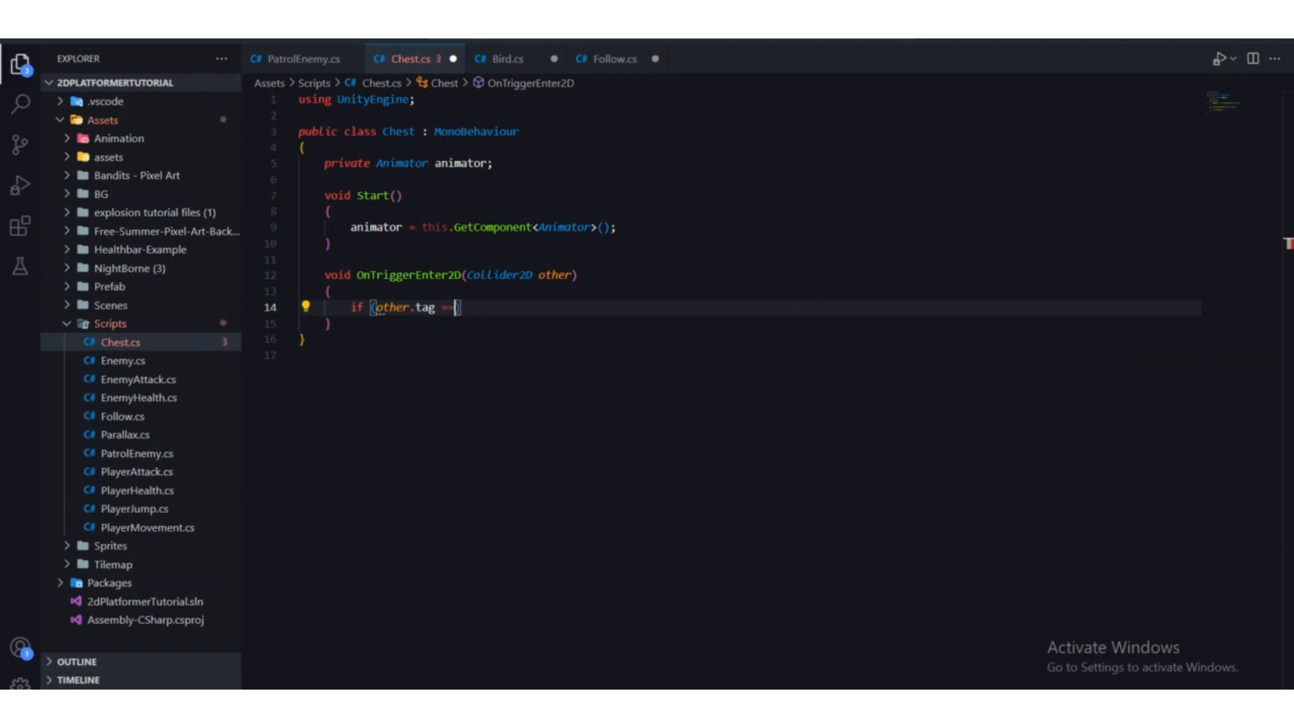
{"action": "type", "text": "ayer++"}
{"action": "key", "text": "BackSpace"}
{"action": "key", "text": "BackSpace"}
{"action": "key", "text": "End"}
{"action": "key", "text": "Return"}
{"action": "type", "text": "{"}
{"action": "key", "text": "Return"}
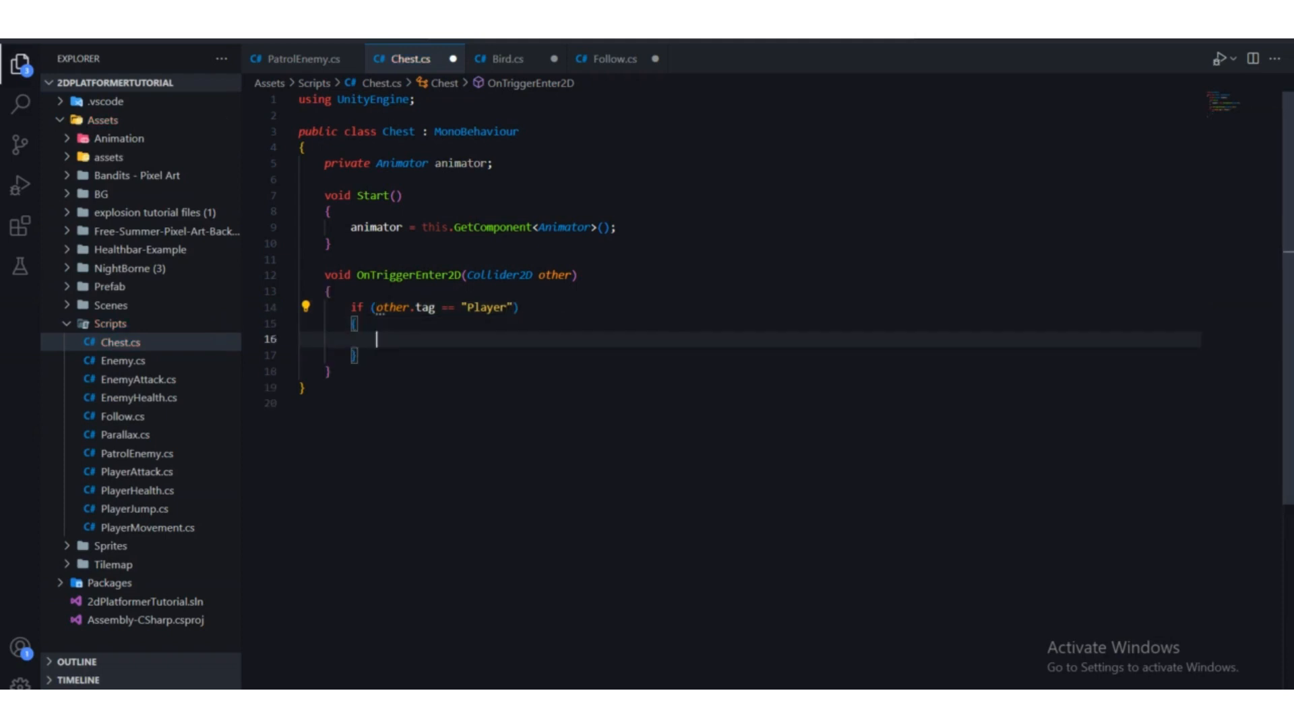
- Inside the Player tag check, add the statement animator.SetBool("Open", true); and save the script
{"action": "left_click_drag", "start_coordinate": [341, 368], "coordinate": [325, 292]}
{"action": "left_click", "coordinate": [385, 337]}
{"action": "type", "text": "anim"}
{"action": "key", "text": "Return"}
{"action": "type", "text": ".set"}
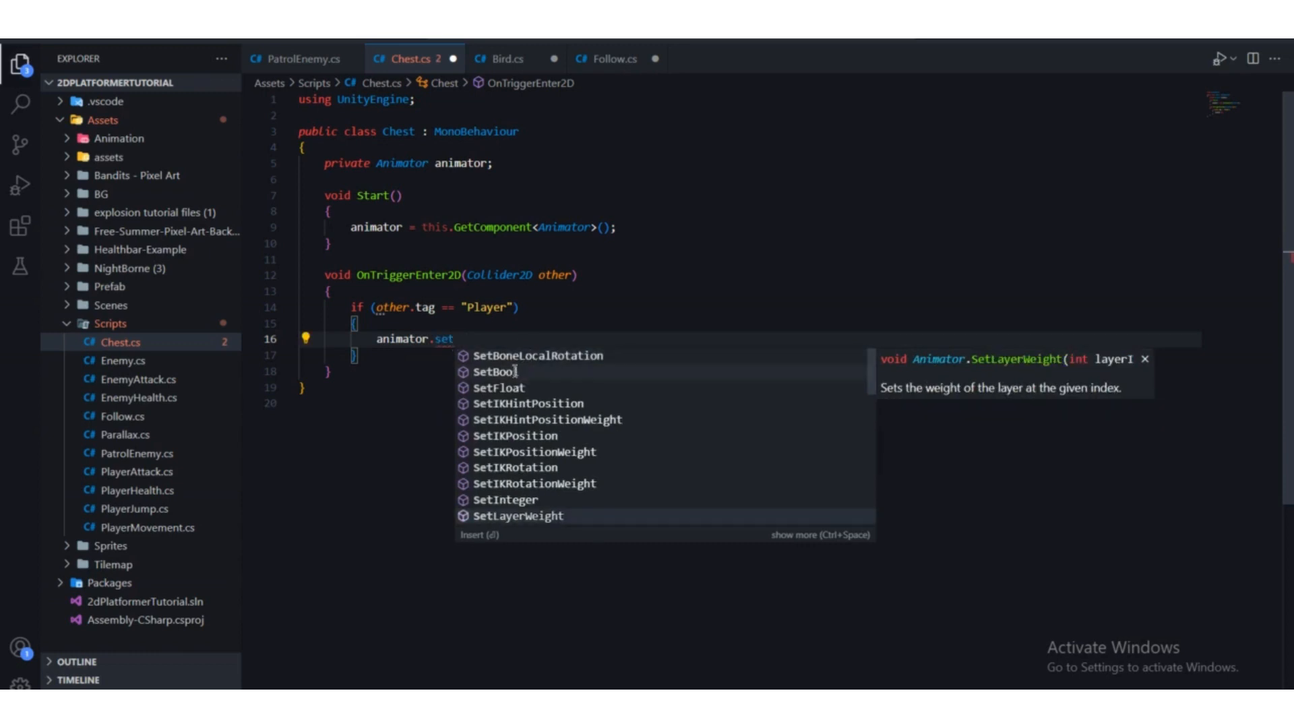
{"action": "left_click", "coordinate": [514, 373]}
{"action": "type", "text": "("}
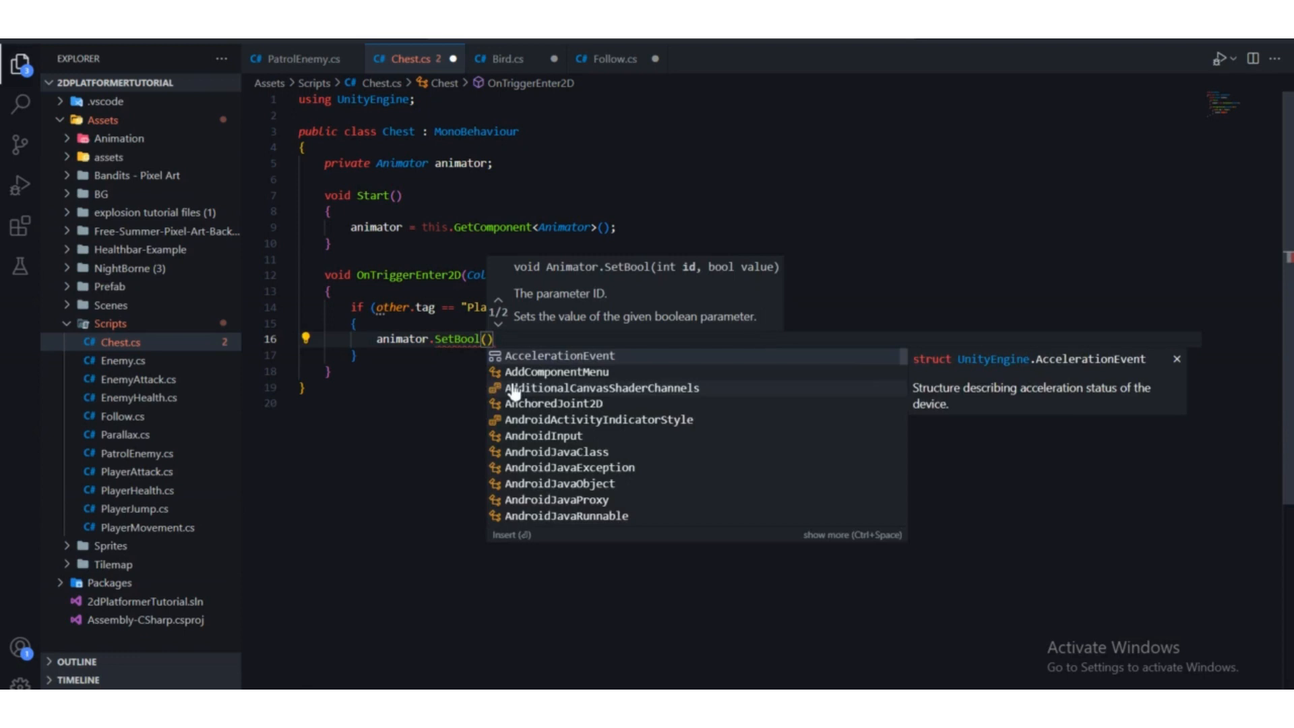
{"action": "type", "text": "\""}
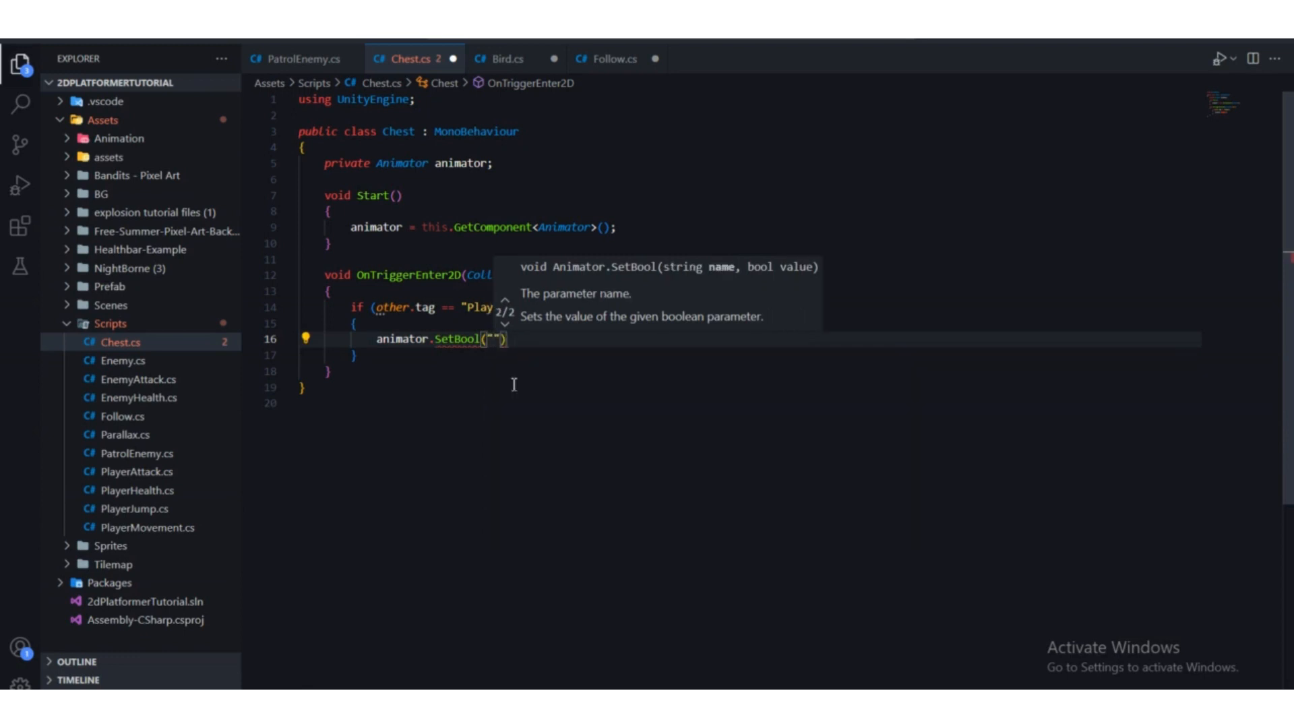
{"action": "type", "text": "Open"}
{"action": "key", "text": "Right"}
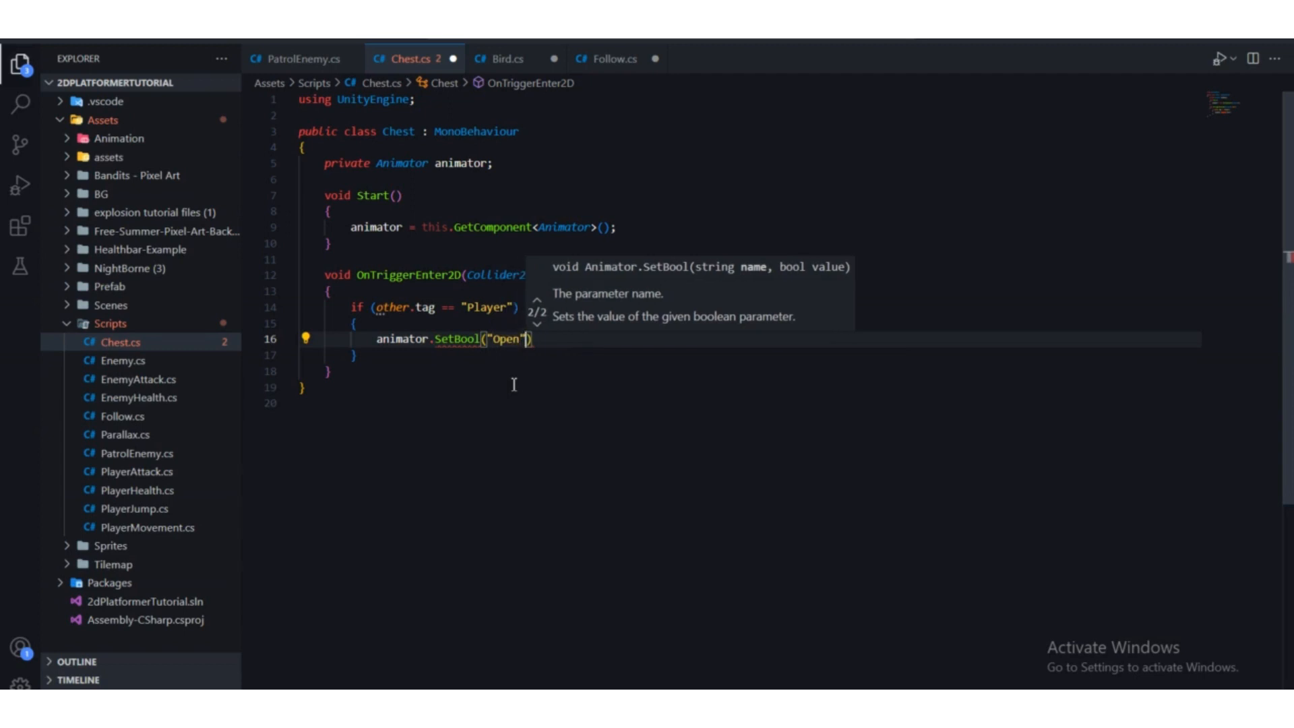
{"action": "type", "text": ","}
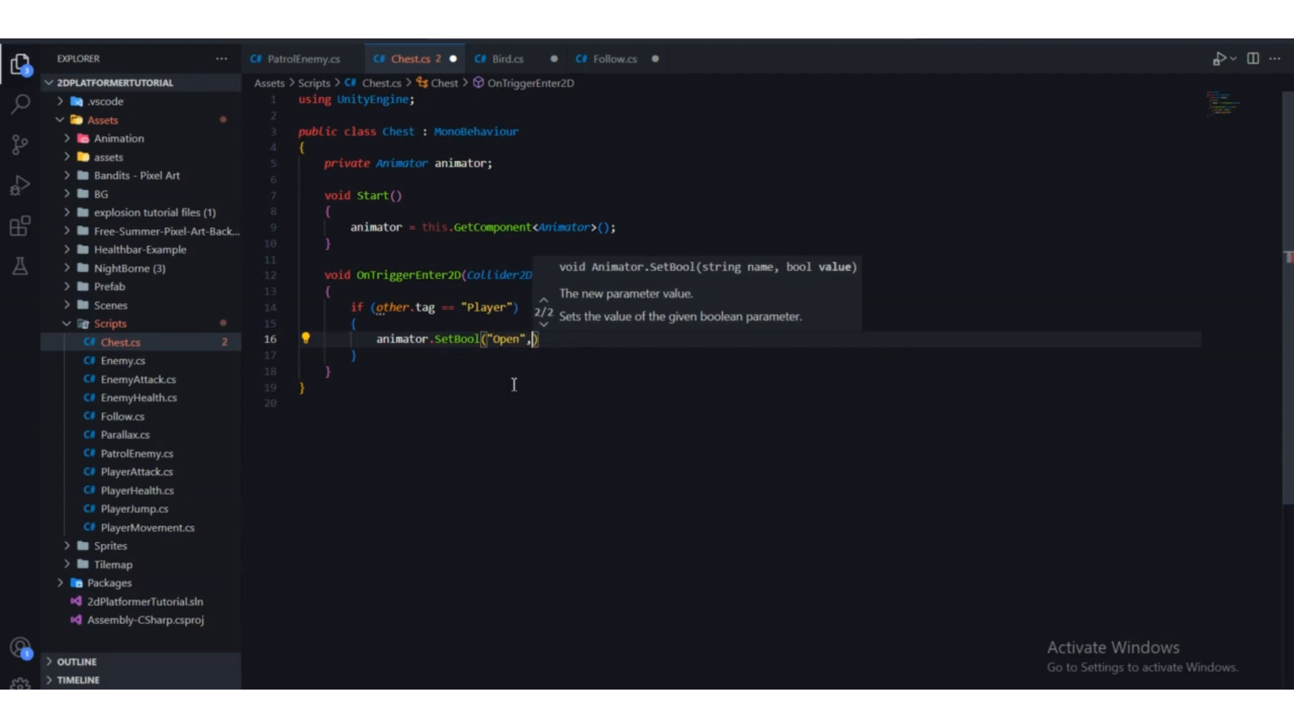
{"action": "type", "text": " true);"}
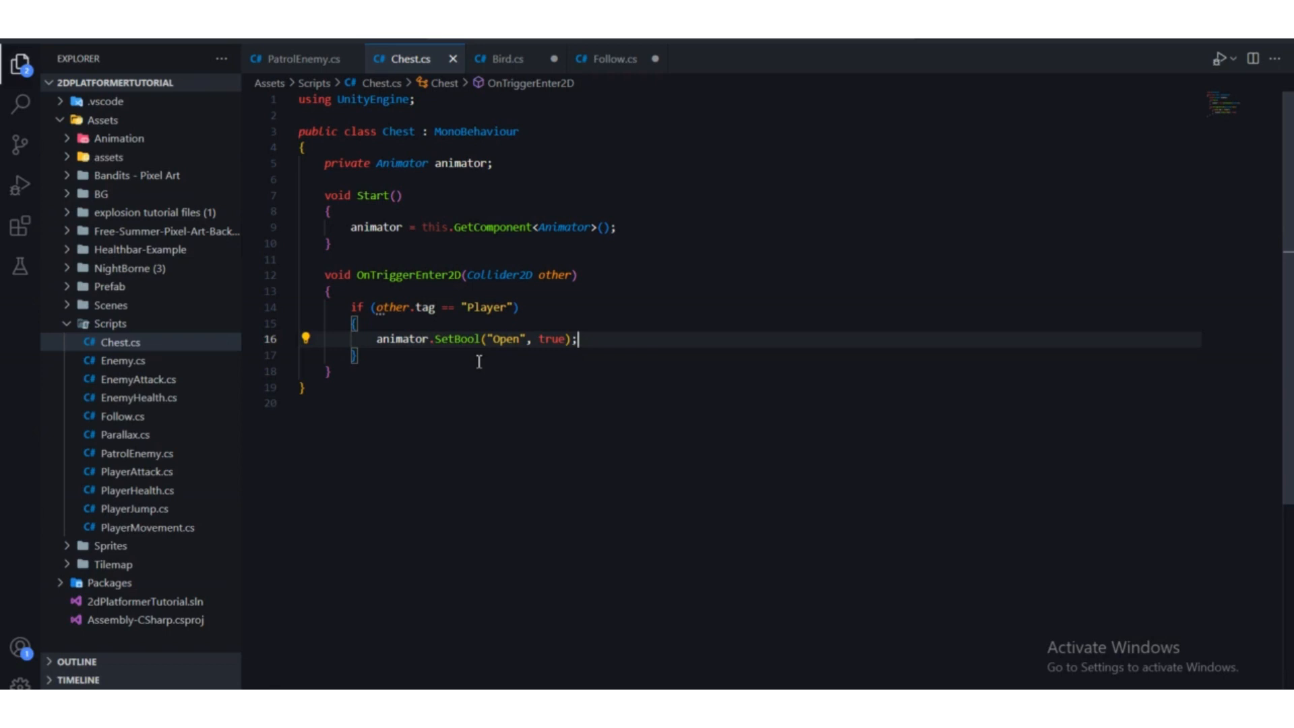
- Review the OnTriggerEnter2D method, examining the other.tag comparison with "Player" and each part of the SetBool call
{"action": "left_click_drag", "start_coordinate": [331, 371], "coordinate": [324, 274]}
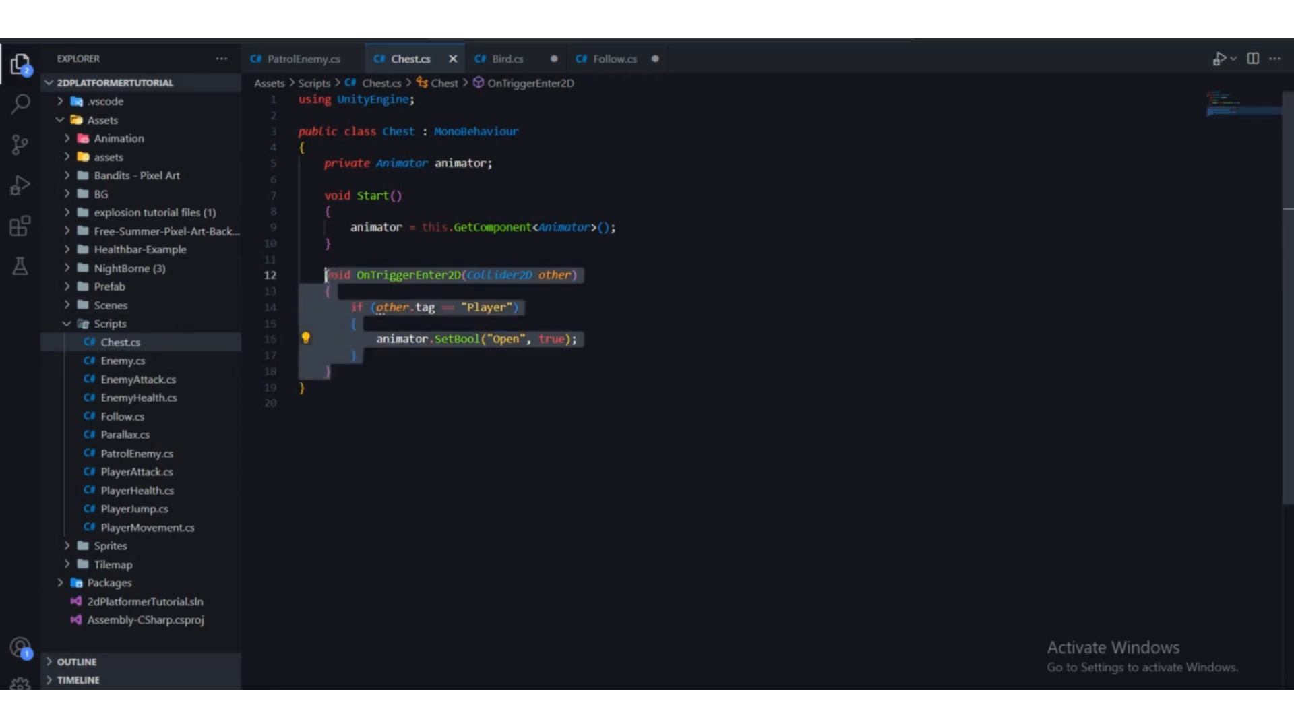
{"action": "left_click", "coordinate": [402, 359]}
{"action": "left_click_drag", "start_coordinate": [358, 355], "coordinate": [434, 312]}
{"action": "left_click", "coordinate": [393, 319]}
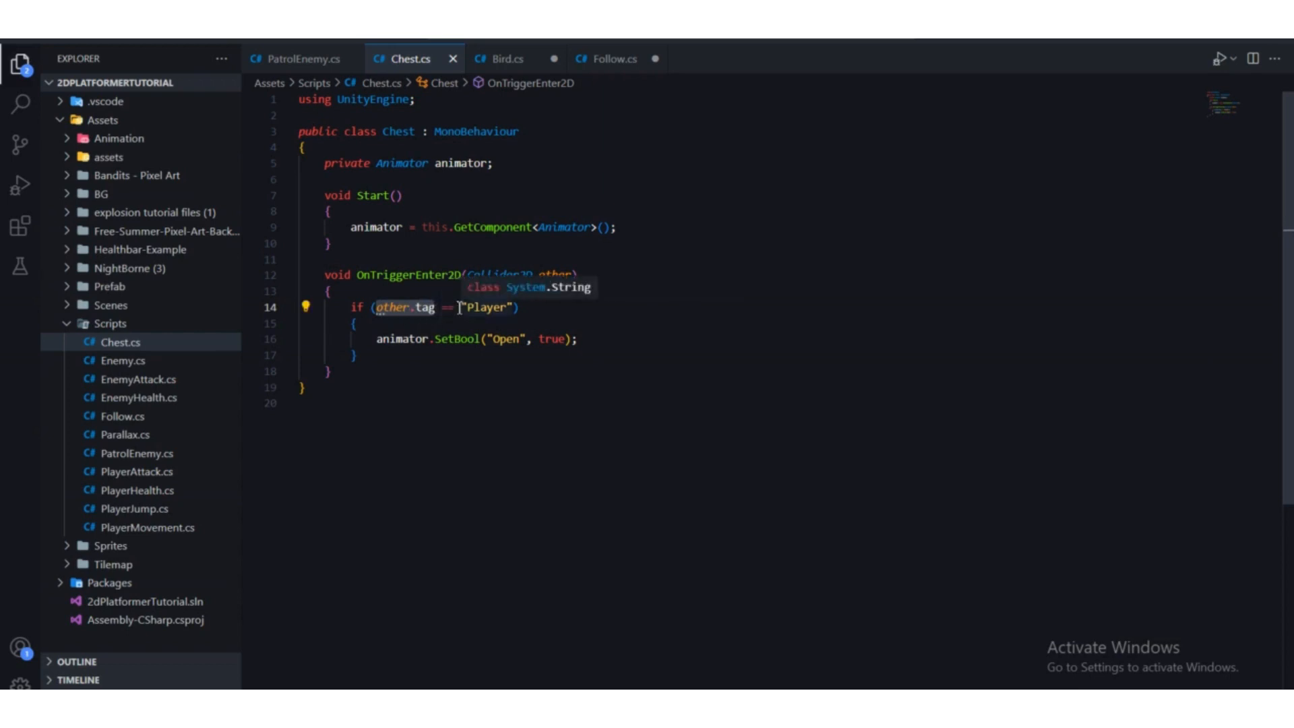
{"action": "left_click_drag", "start_coordinate": [459, 308], "coordinate": [513, 310]}
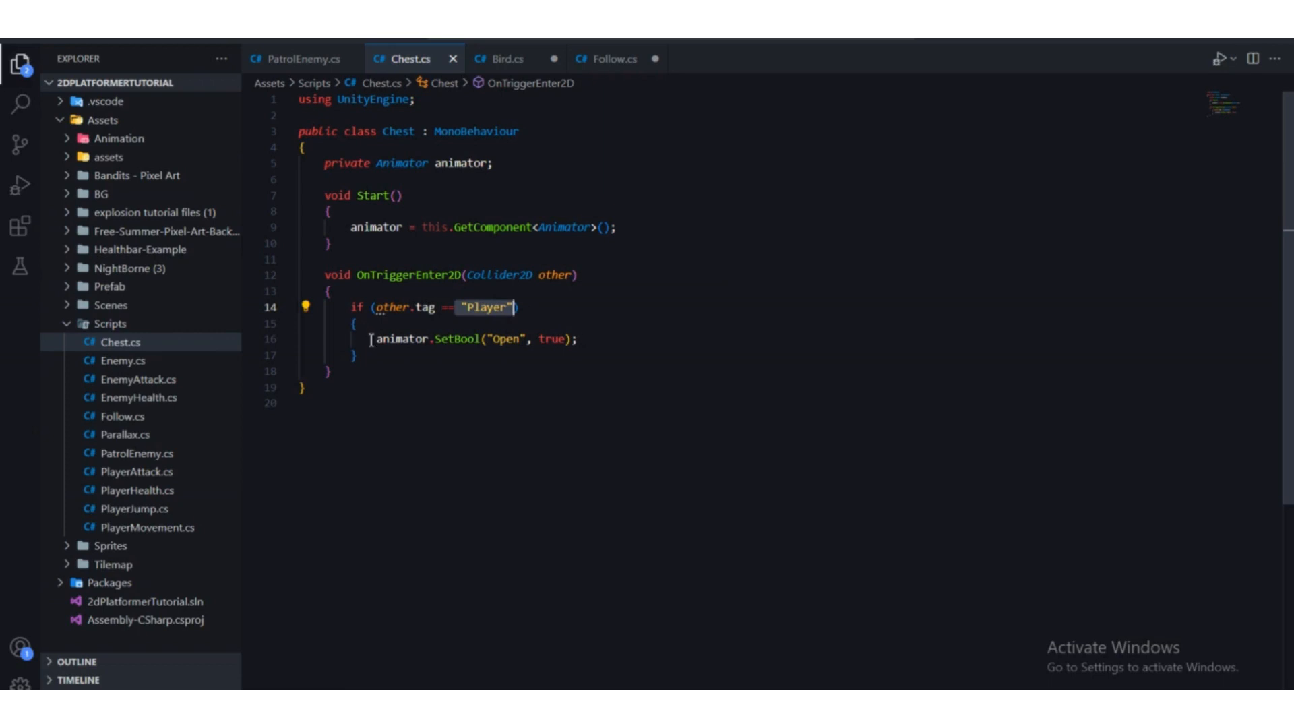
{"action": "left_click", "coordinate": [430, 338]}
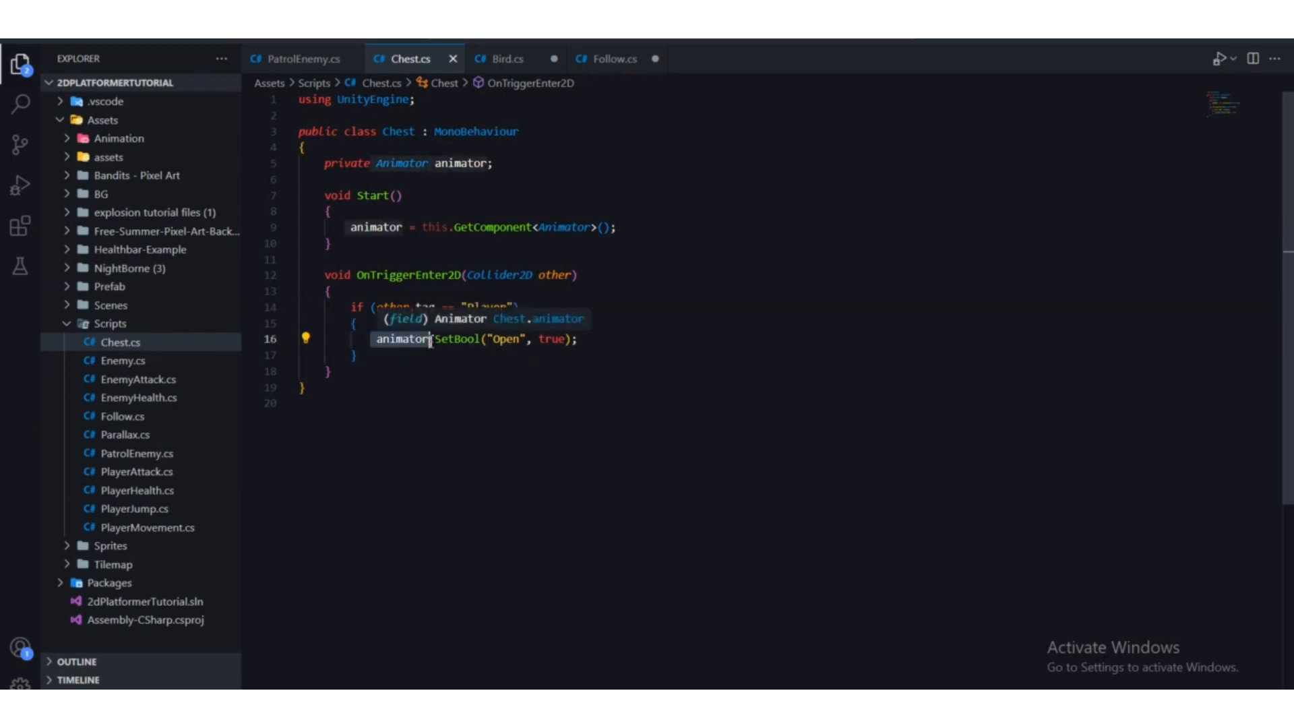
{"action": "left_click_drag", "start_coordinate": [436, 341], "coordinate": [527, 344]}
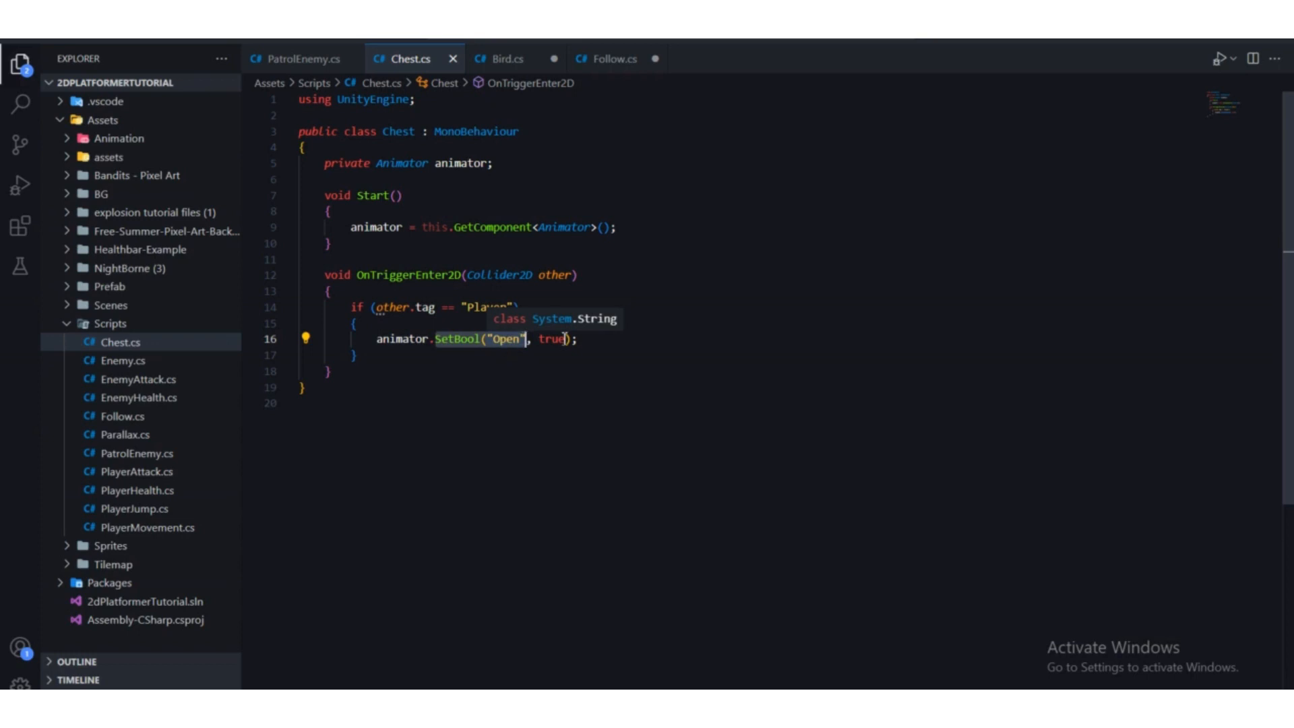
{"action": "left_click", "coordinate": [547, 352]}
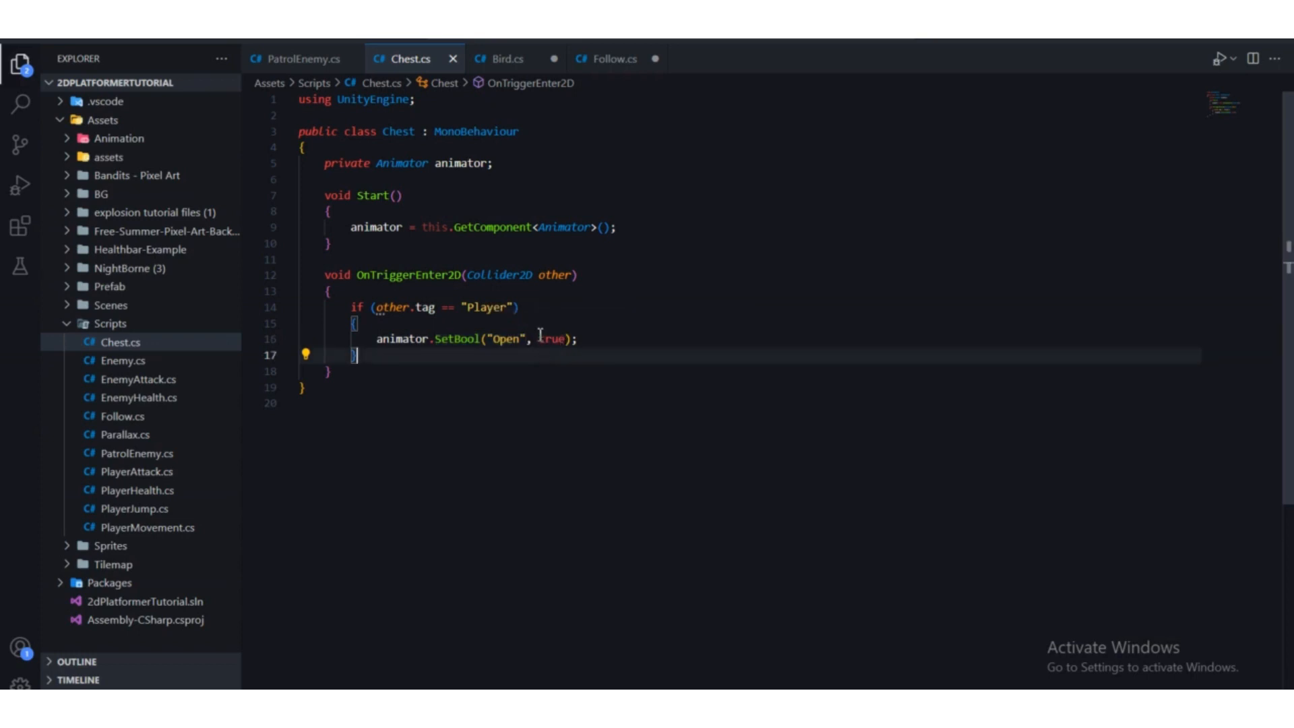
{"action": "left_click_drag", "start_coordinate": [540, 338], "coordinate": [566, 341]}
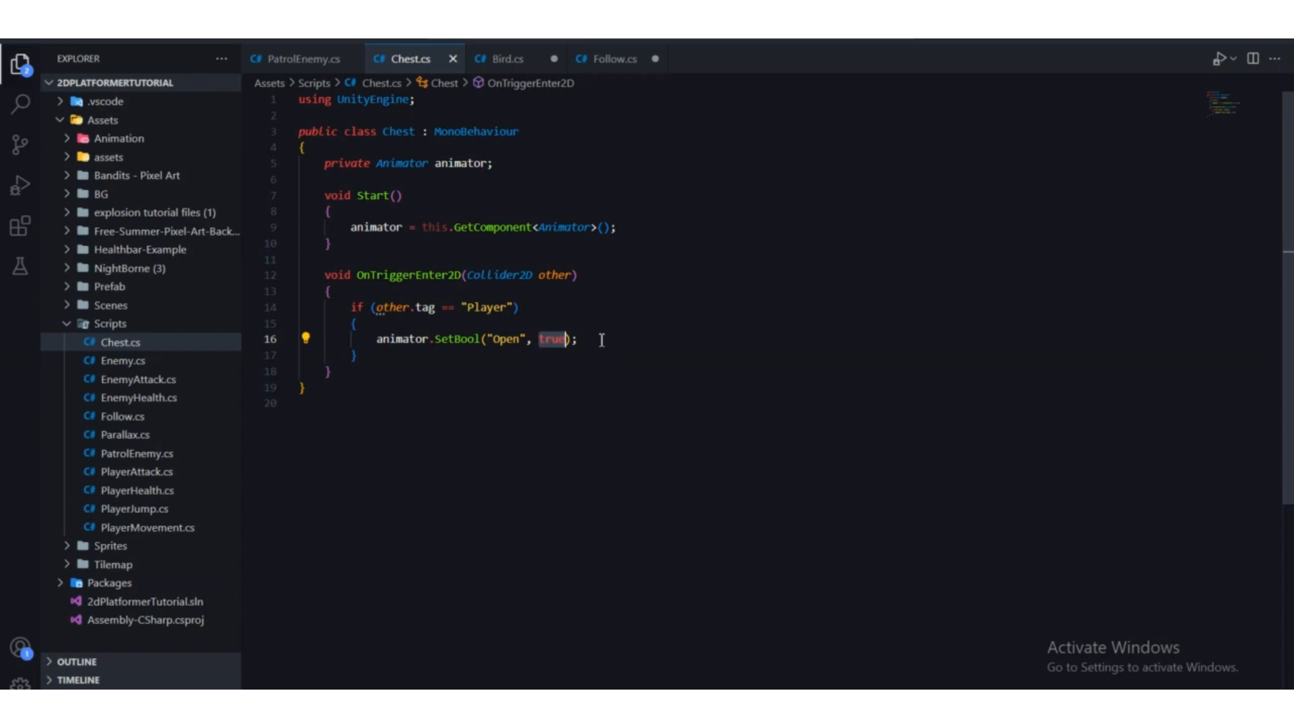
- Switch to Unity and check the Player object's tag assignment and where new tags are added
{"action": "left_click", "coordinate": [780, 702]}
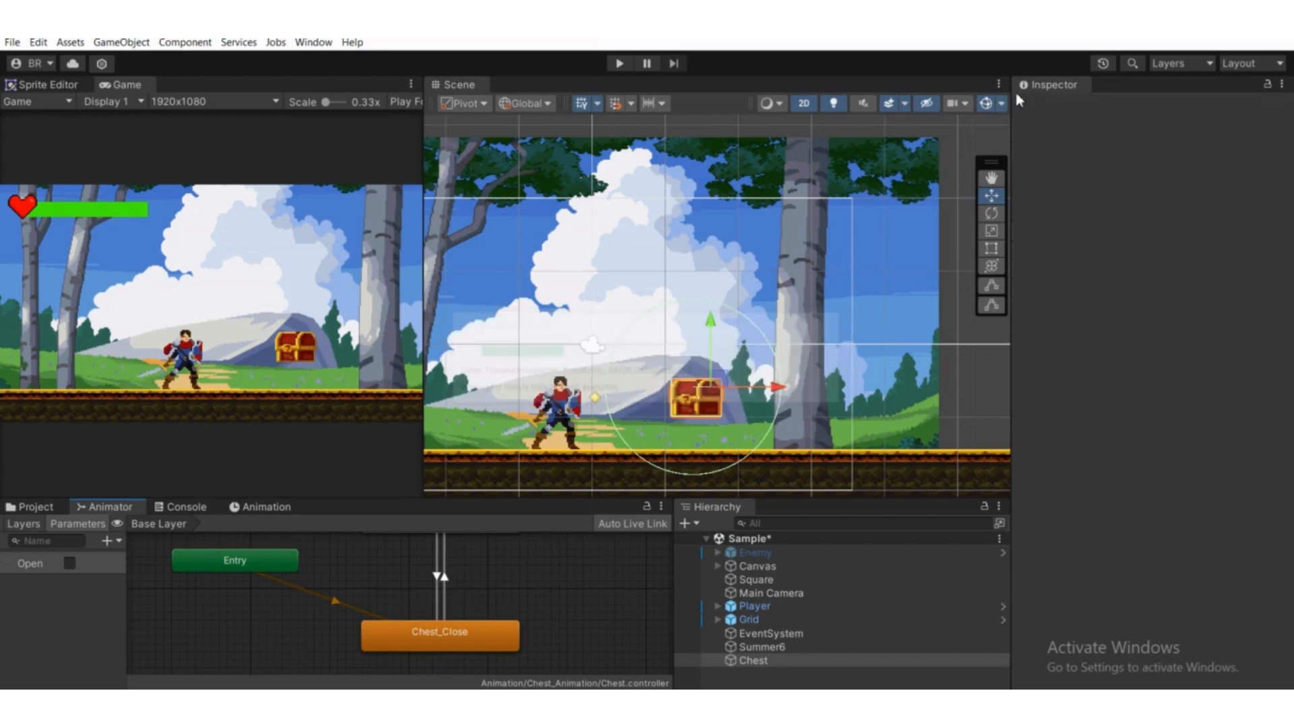
{"action": "left_click", "coordinate": [749, 605]}
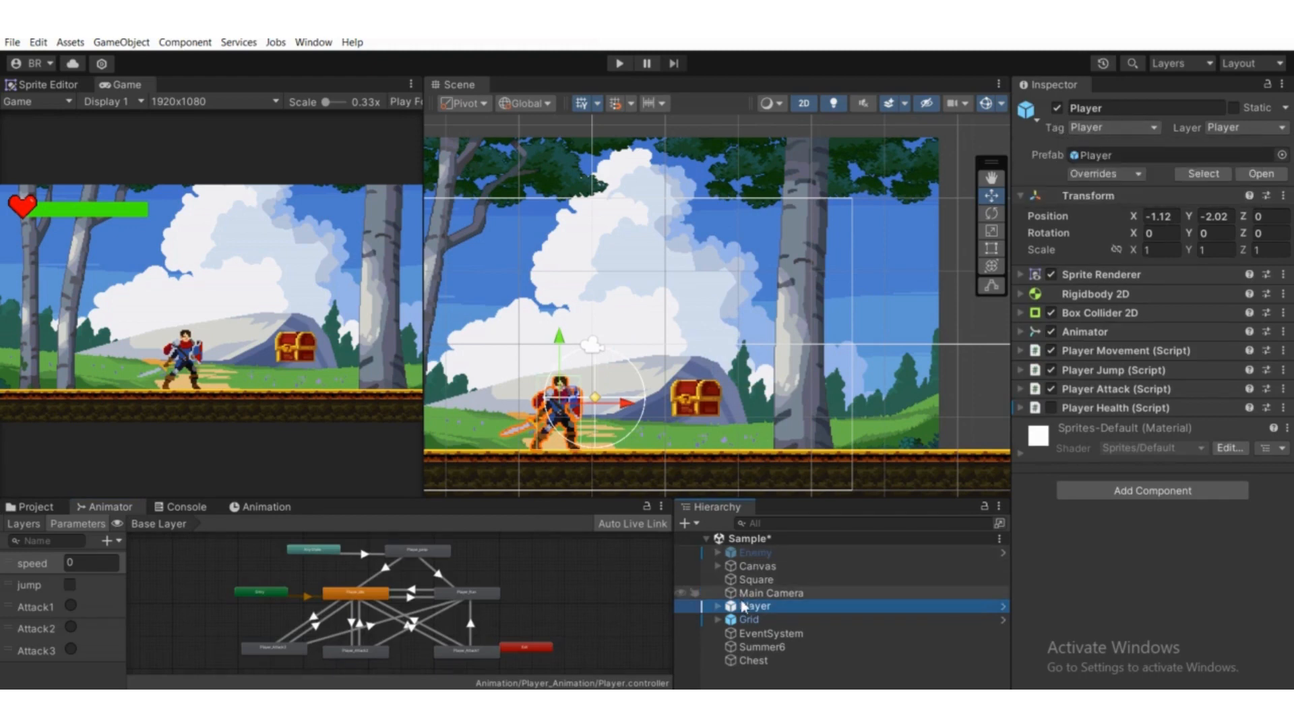
{"action": "left_click", "coordinate": [1086, 130]}
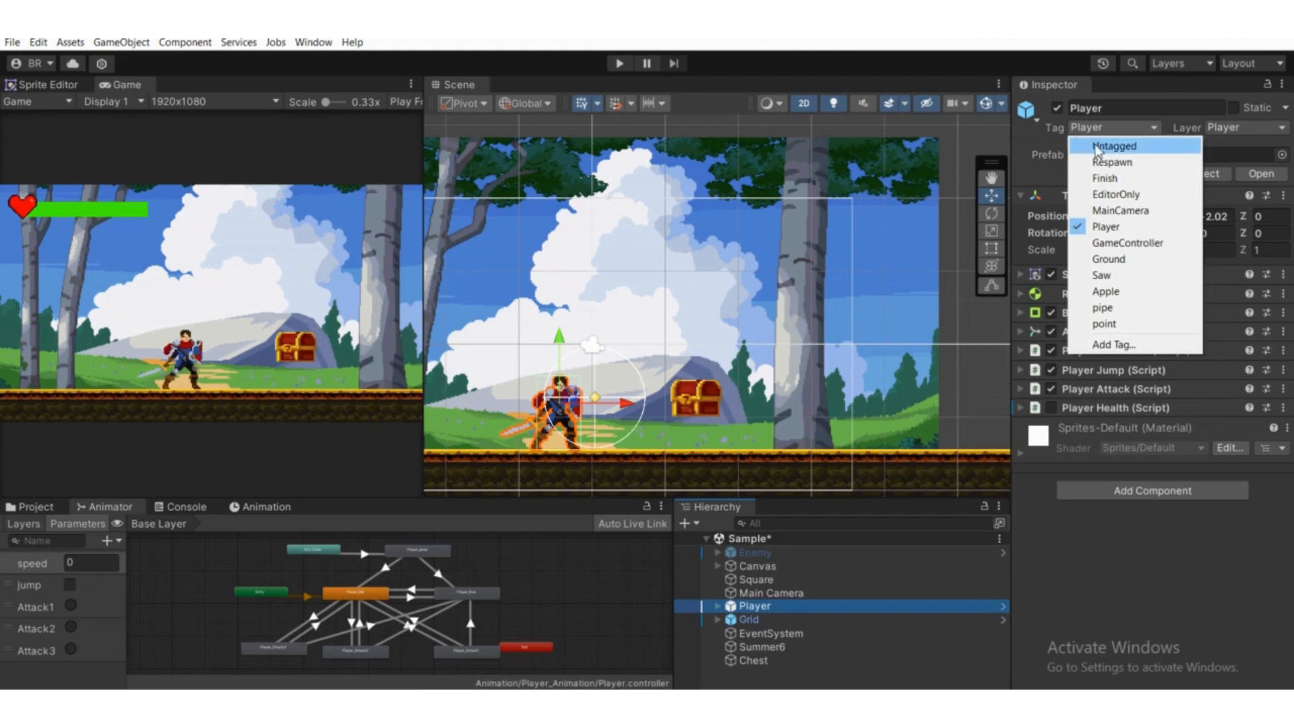
{"action": "left_click", "coordinate": [1106, 344]}
{"action": "left_click", "coordinate": [1246, 260]}
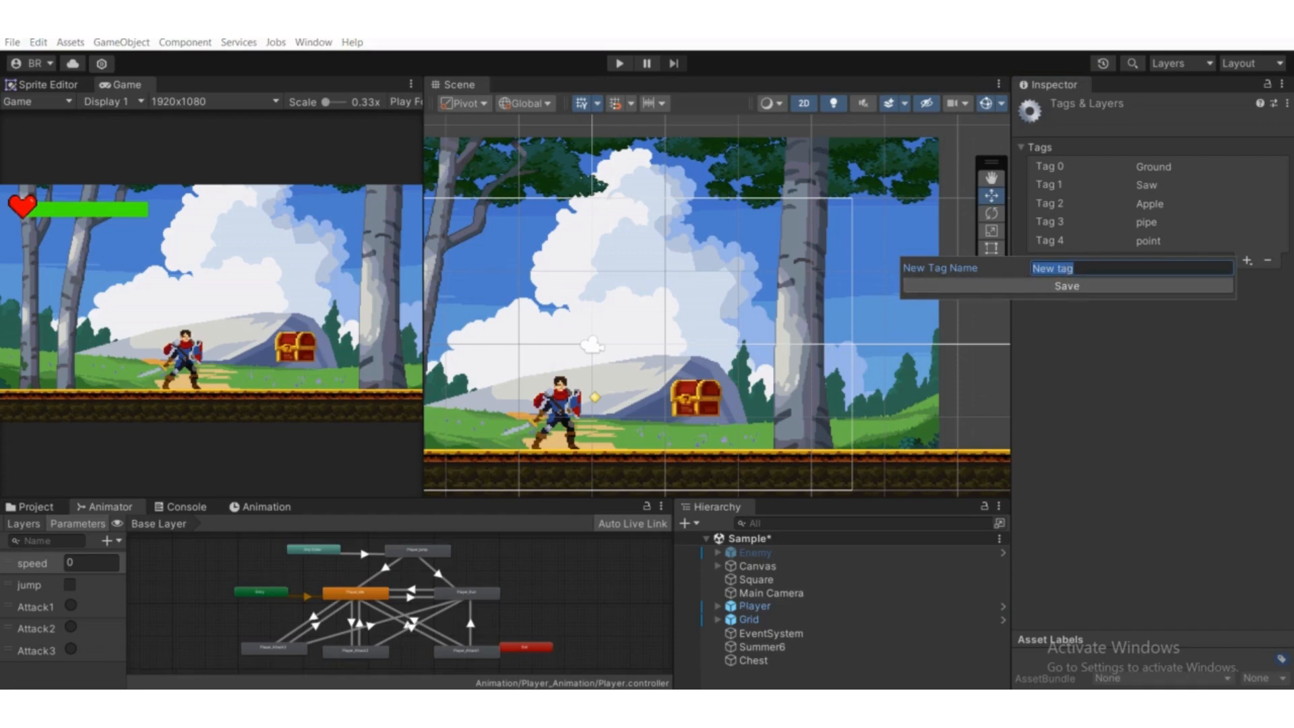
{"action": "left_click", "coordinate": [755, 606]}
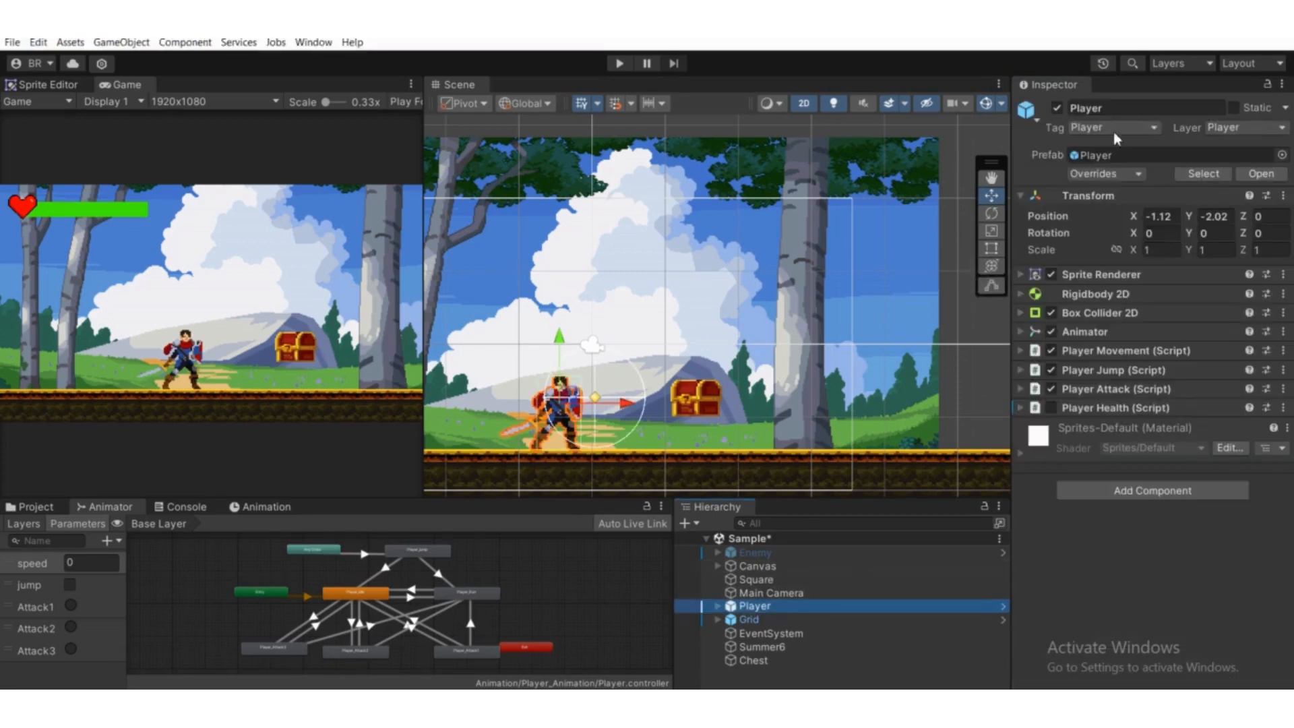
{"action": "left_click", "coordinate": [1115, 127]}
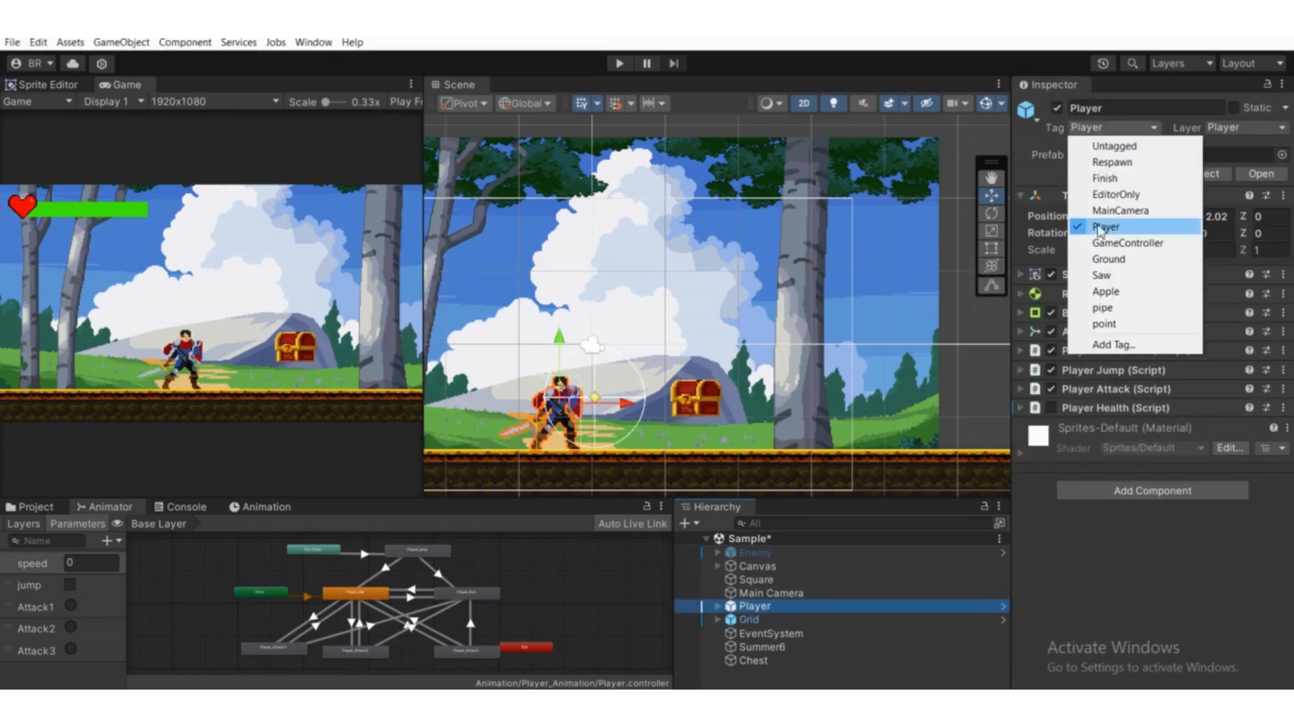
{"action": "left_click", "coordinate": [775, 592]}
{"action": "left_click", "coordinate": [763, 606]}
- With the Chest selected, run the game and walk the player into its trigger circle while watching the Animator states
{"action": "scroll", "coordinate": [621, 376], "scroll_direction": "up", "scroll_amount": 3}
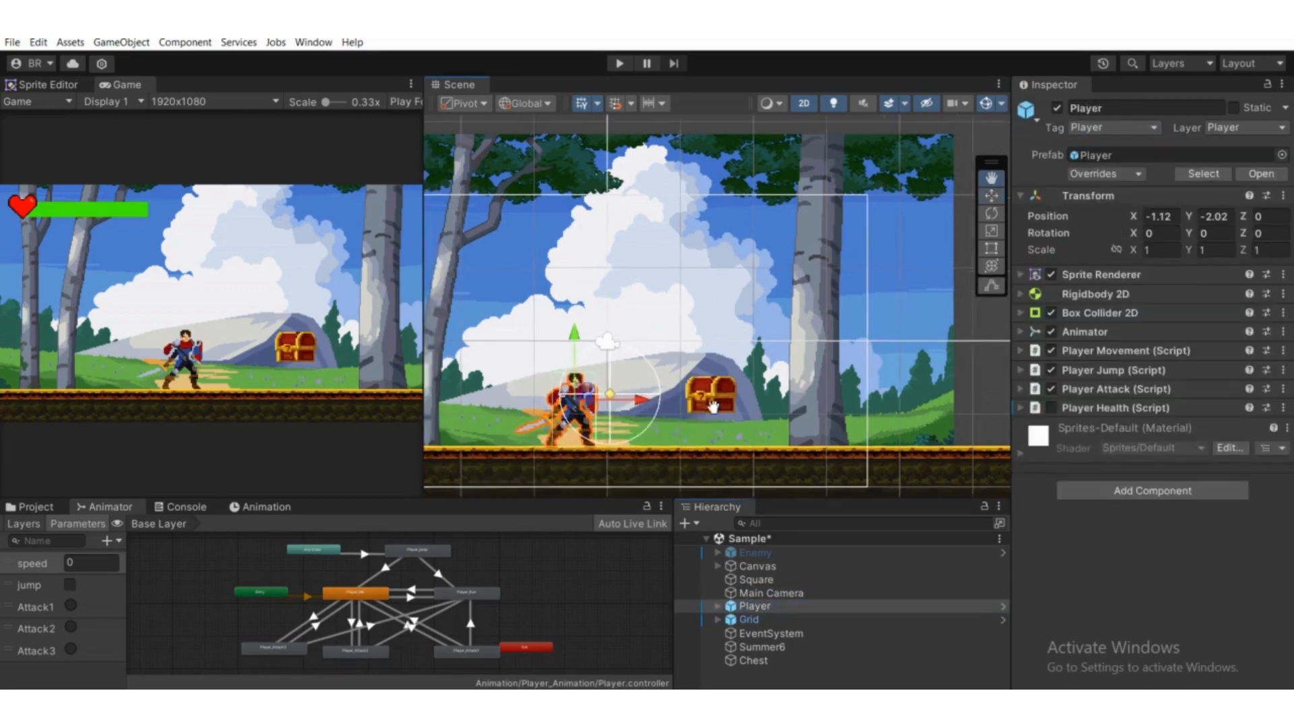
{"action": "scroll", "coordinate": [754, 432], "scroll_direction": "down", "scroll_amount": 2}
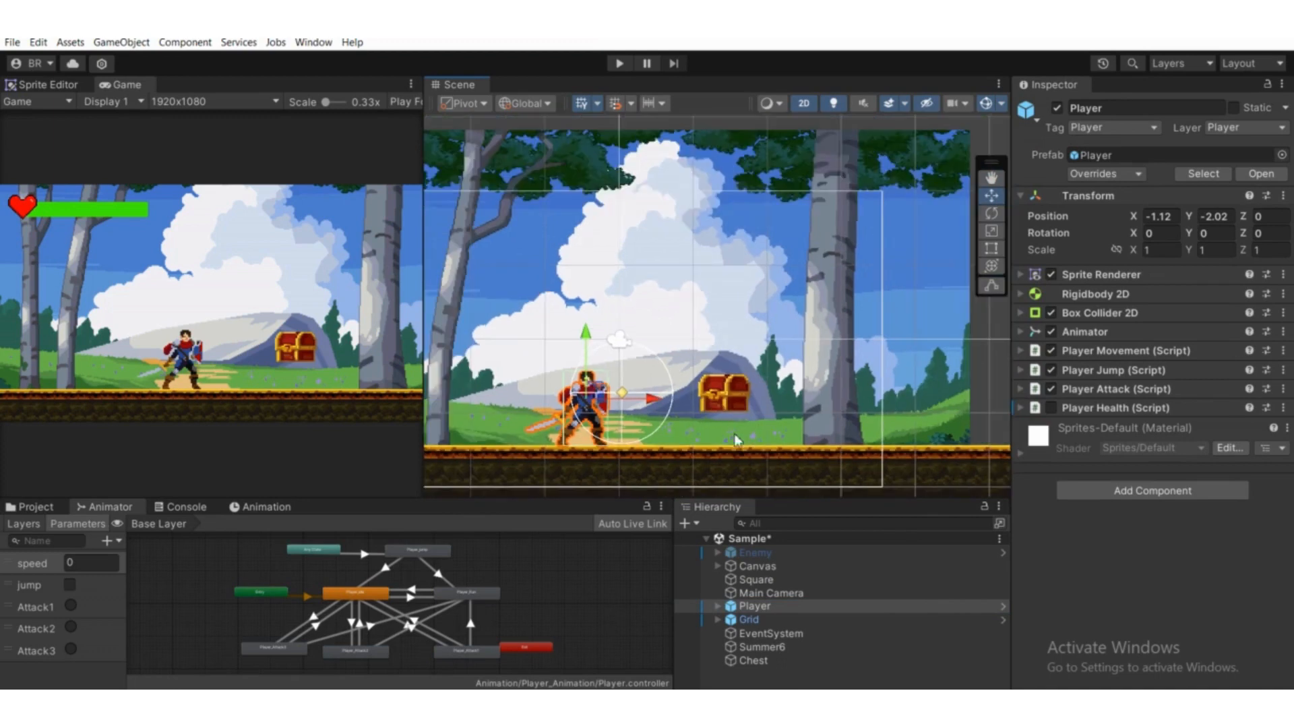
{"action": "left_click", "coordinate": [761, 675]}
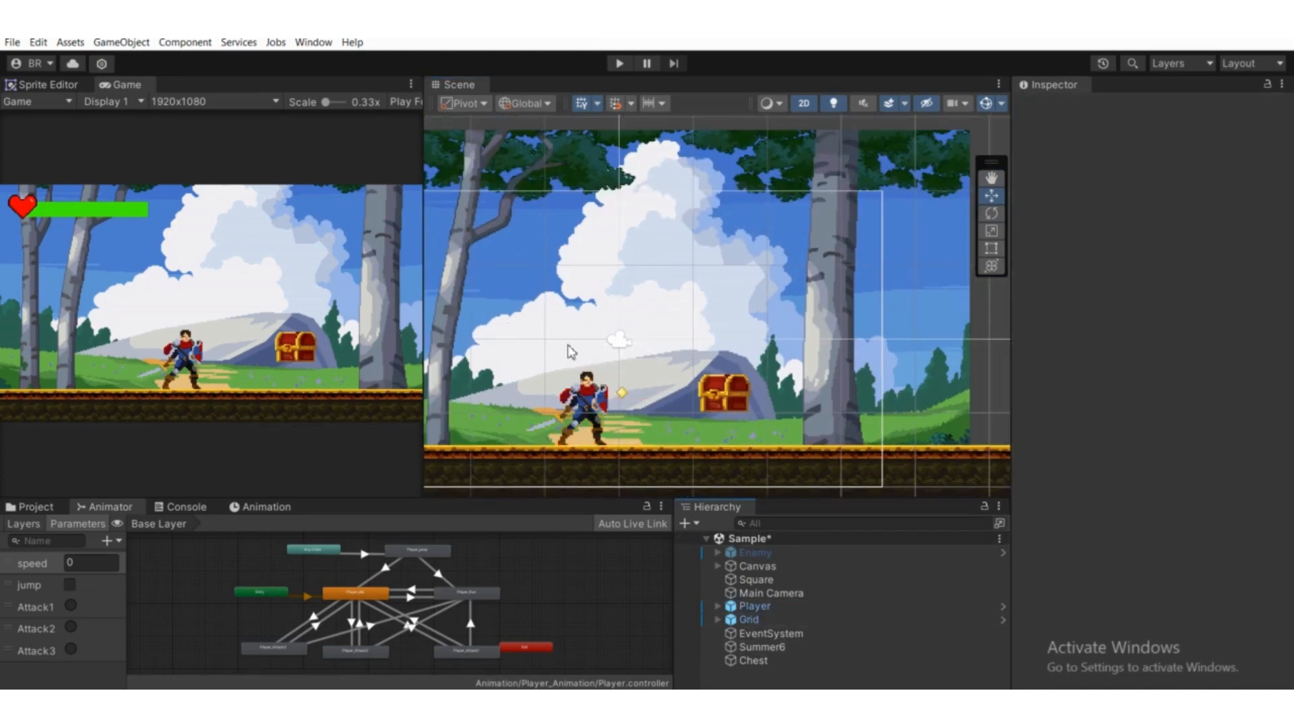
{"action": "left_click", "coordinate": [789, 667]}
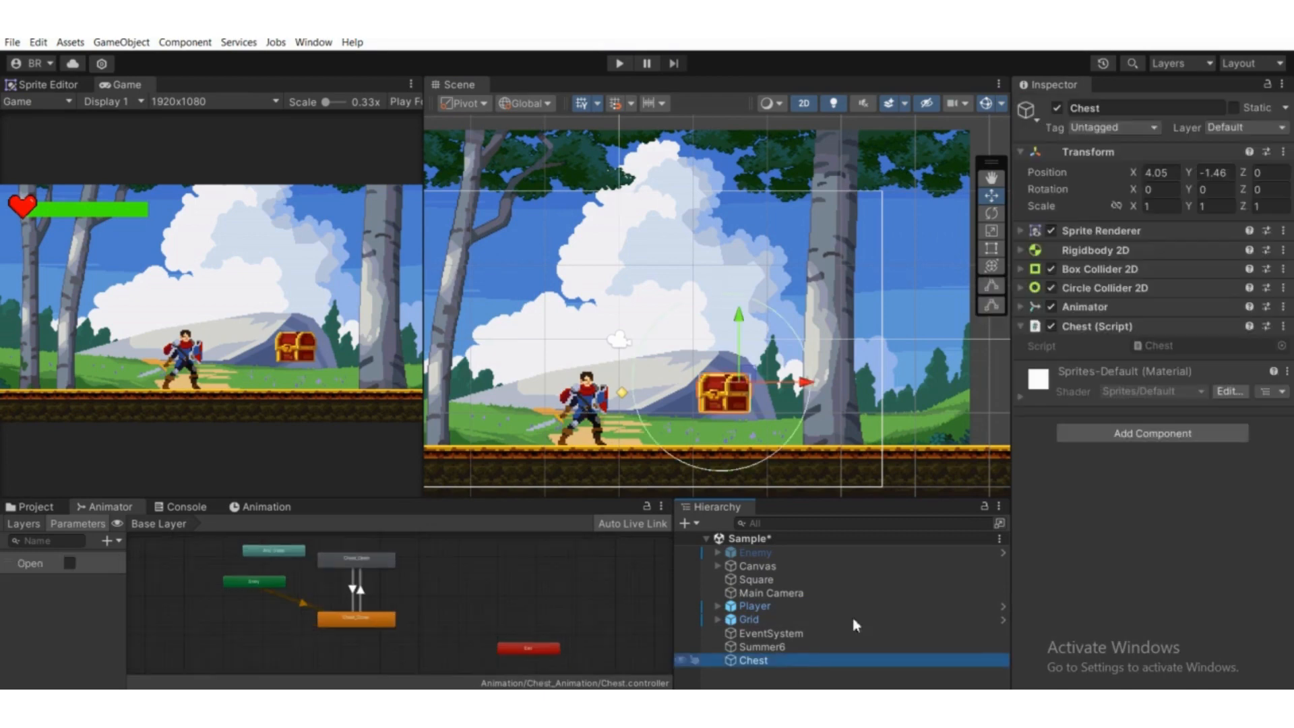
{"action": "scroll", "coordinate": [708, 303], "scroll_direction": "down", "scroll_amount": 1}
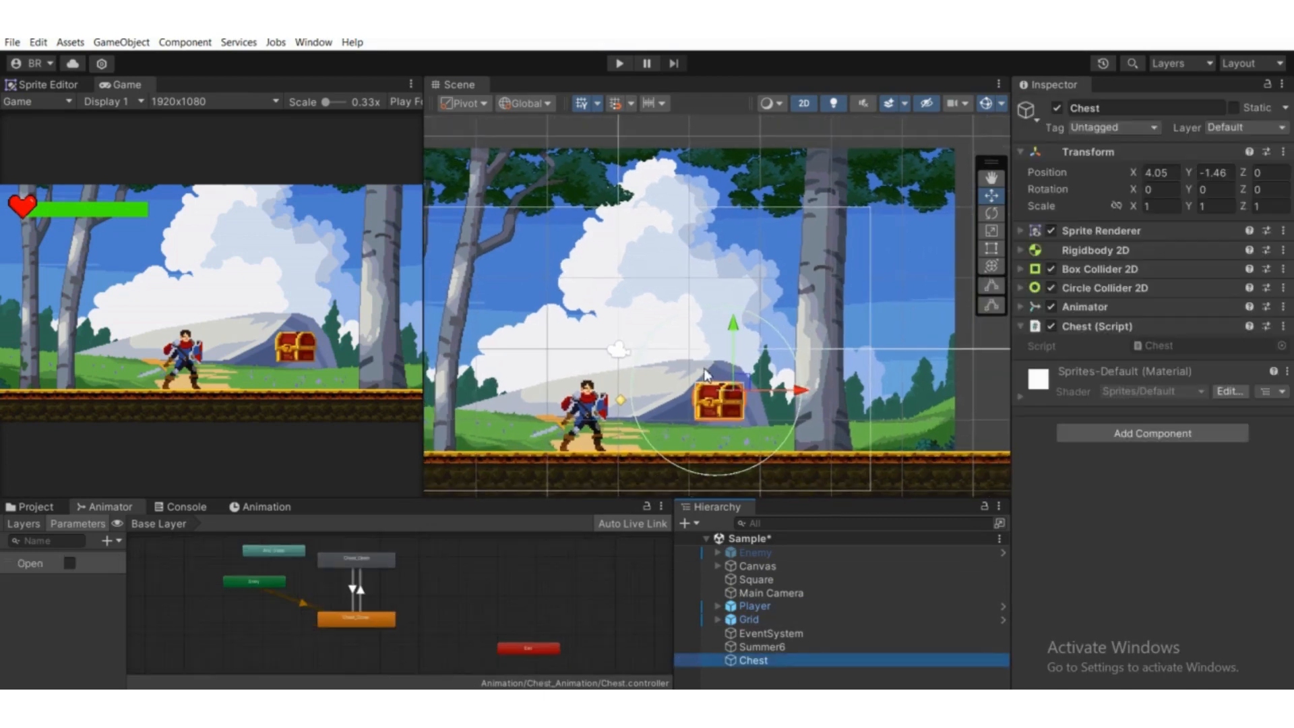
{"action": "left_click", "coordinate": [620, 63]}
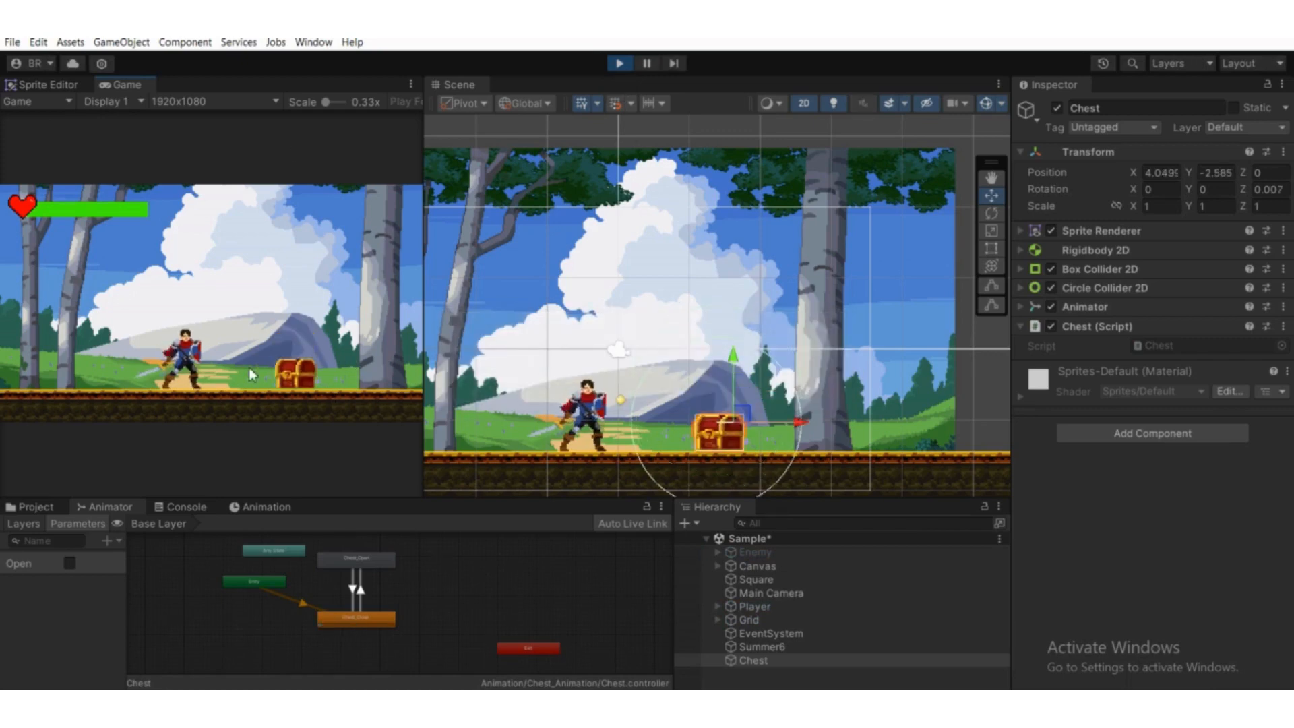
{"action": "scroll", "coordinate": [617, 322], "scroll_direction": "up", "scroll_amount": 5}
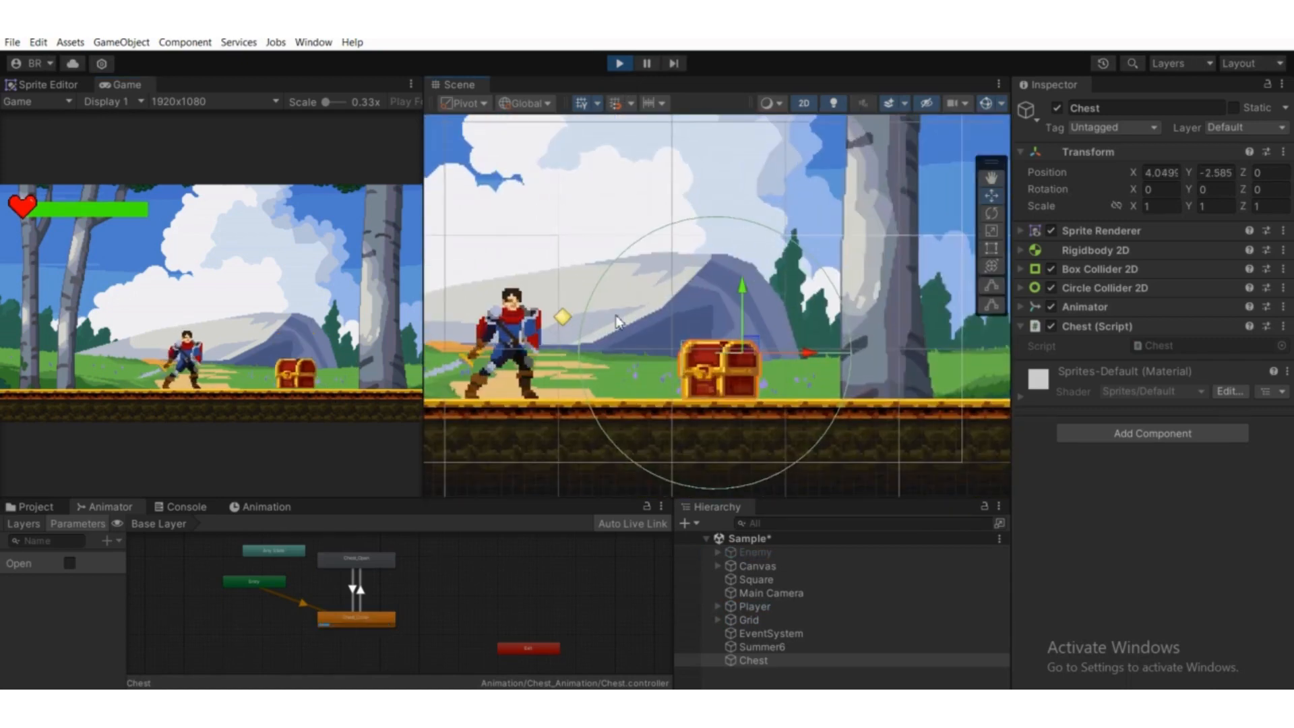
{"action": "scroll", "coordinate": [617, 322], "scroll_direction": "up", "scroll_amount": 1}
{"action": "key", "text": "d"}
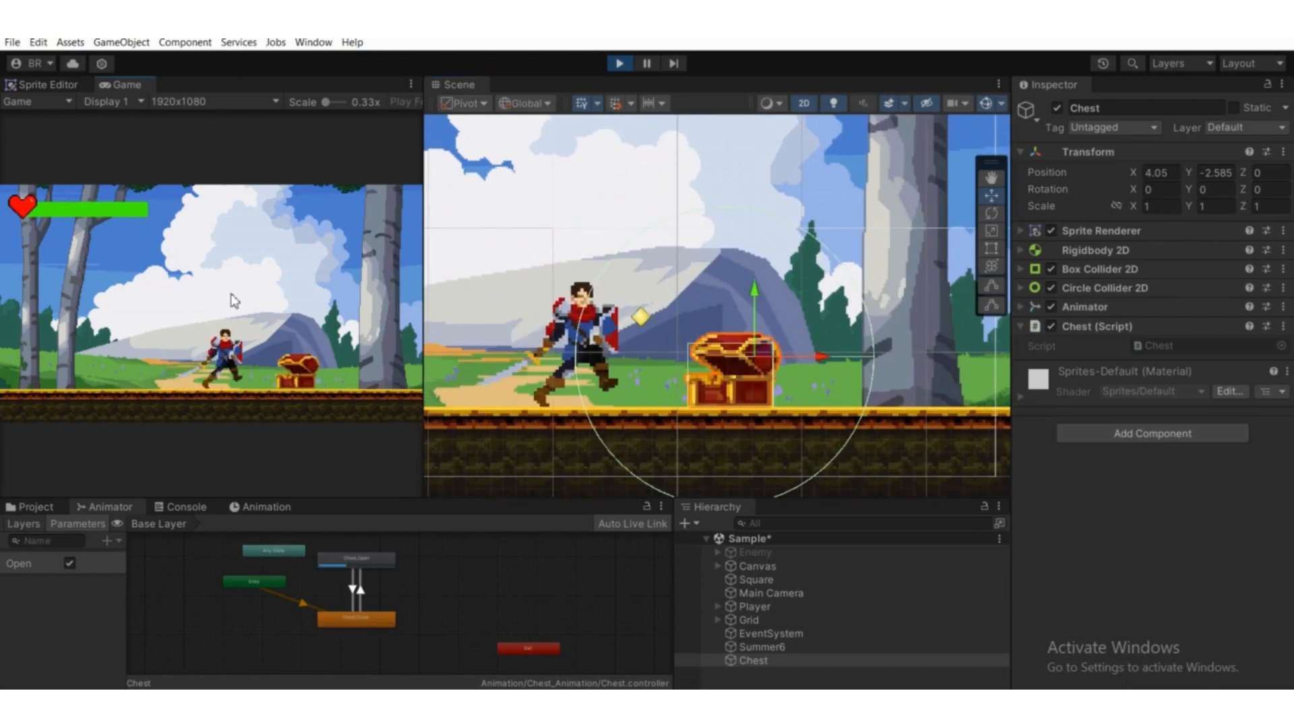
{"action": "scroll", "coordinate": [336, 572], "scroll_direction": "up", "scroll_amount": 4}
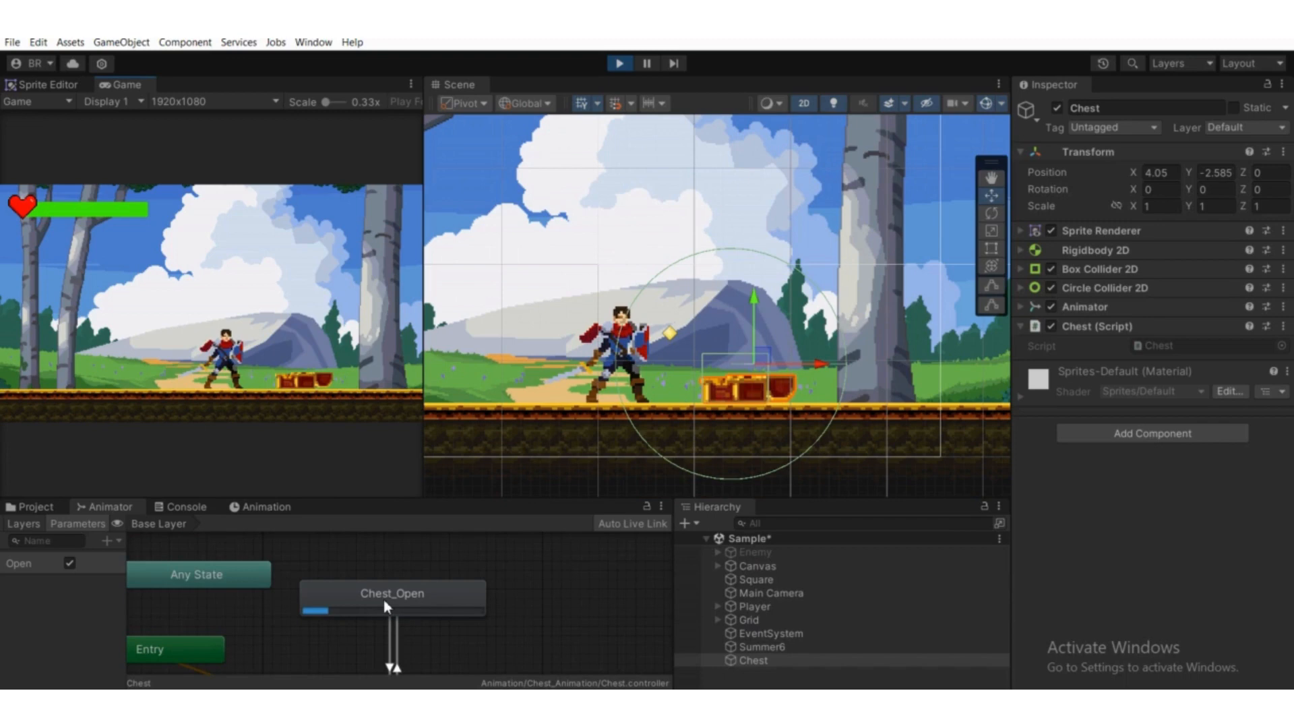
{"action": "scroll", "coordinate": [383, 599], "scroll_direction": "down", "scroll_amount": 3}
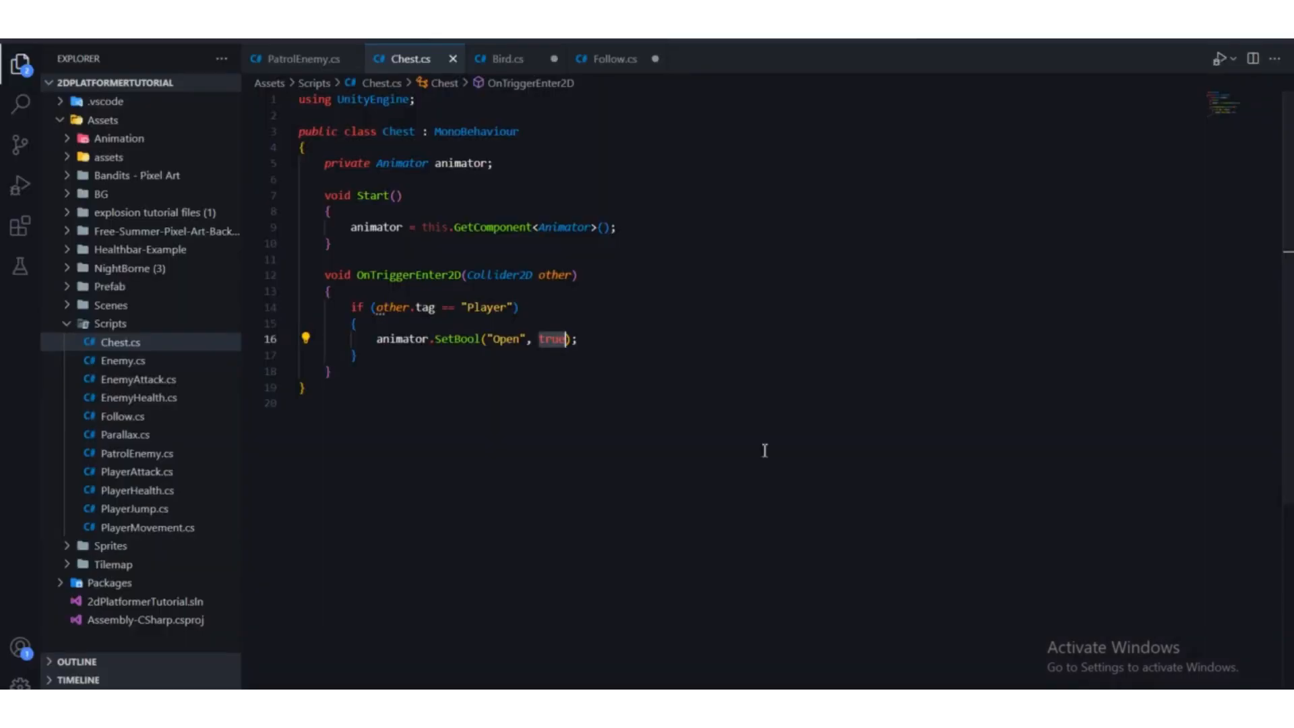
- Switch to the Chest script and reread the if block inside OnTriggerEnter2D
{"action": "left_click", "coordinate": [377, 323]}
{"action": "left_click", "coordinate": [375, 355]}
{"action": "left_click_drag", "start_coordinate": [376, 355], "coordinate": [351, 307]}
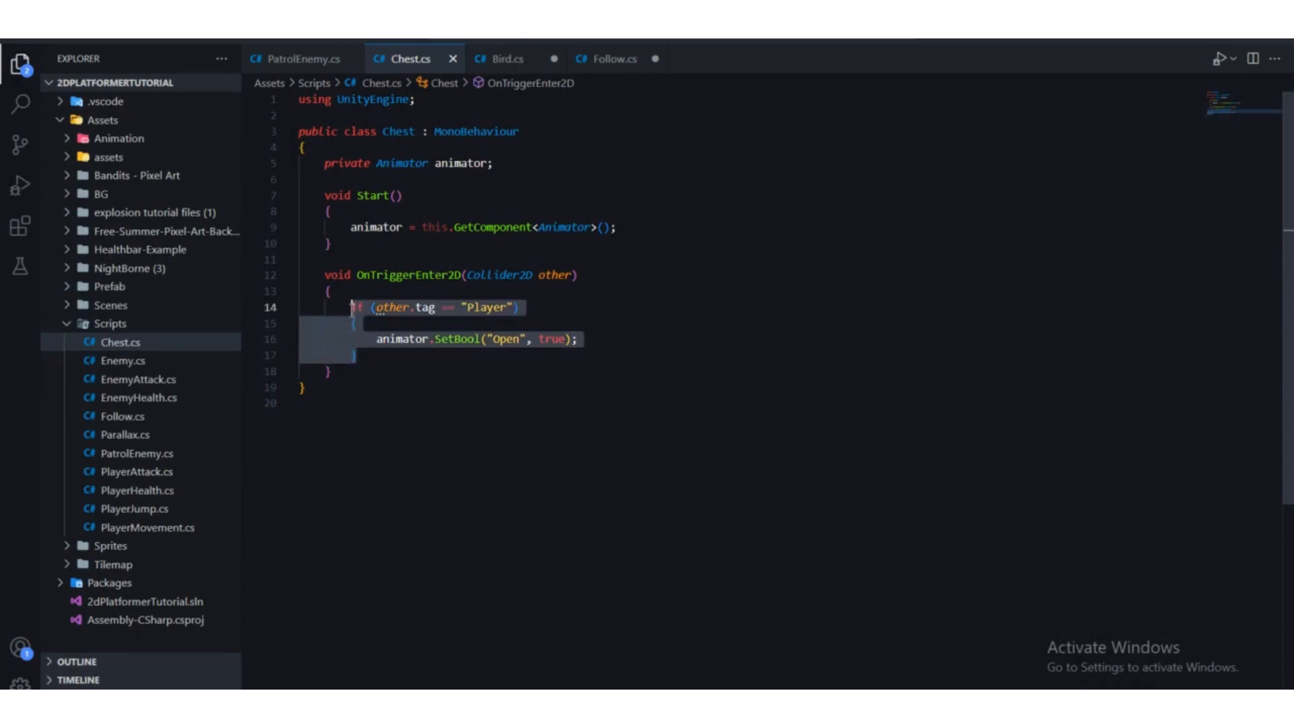
{"action": "left_click", "coordinate": [562, 328]}
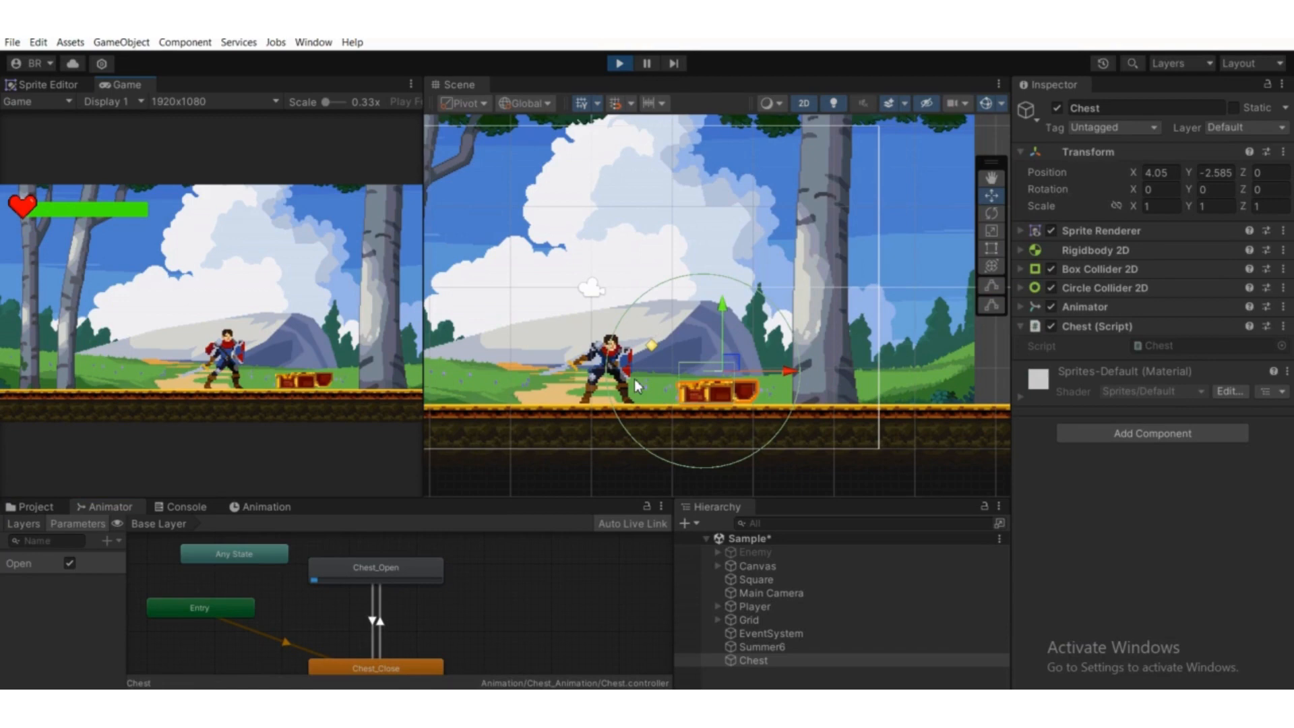
- Return to Unity, check the chest's animation with the player outside the trigger circle, and stop the game
{"action": "scroll", "coordinate": [633, 379], "scroll_direction": "up", "scroll_amount": 2}
{"action": "scroll", "coordinate": [375, 591], "scroll_direction": "down", "scroll_amount": 2}
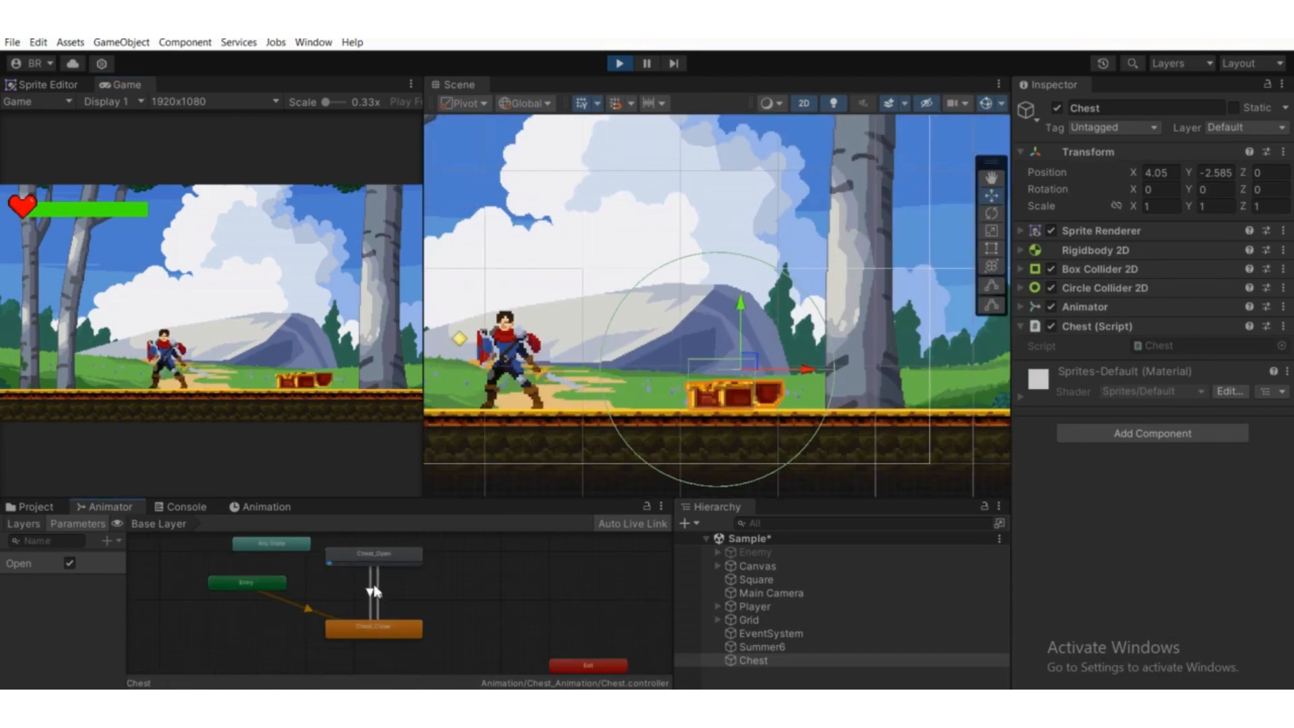
{"action": "scroll", "coordinate": [375, 592], "scroll_direction": "up", "scroll_amount": 2}
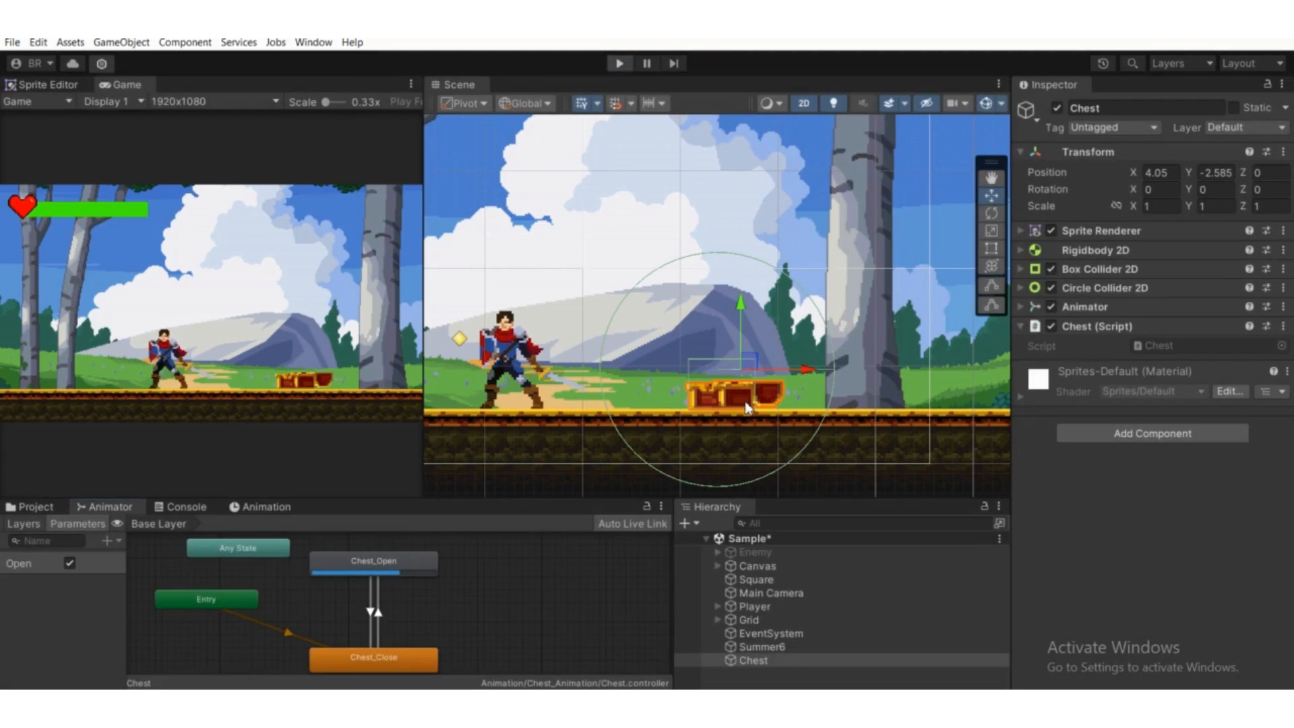
{"action": "scroll", "coordinate": [748, 404], "scroll_direction": "down", "scroll_amount": 1}
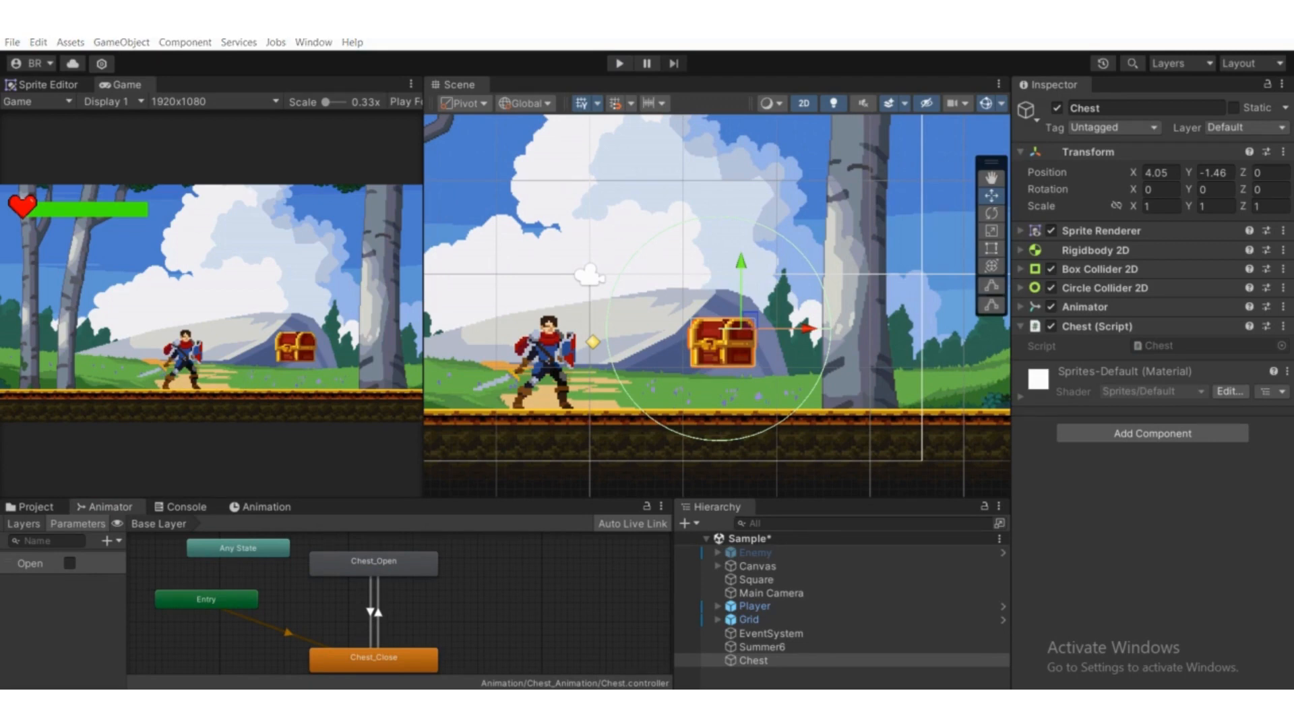
- Switch to the Chest script and add an OnTriggerExit2D(Collider2D other) method below OnTriggerEnter2D
{"action": "left_click", "coordinate": [355, 292]}
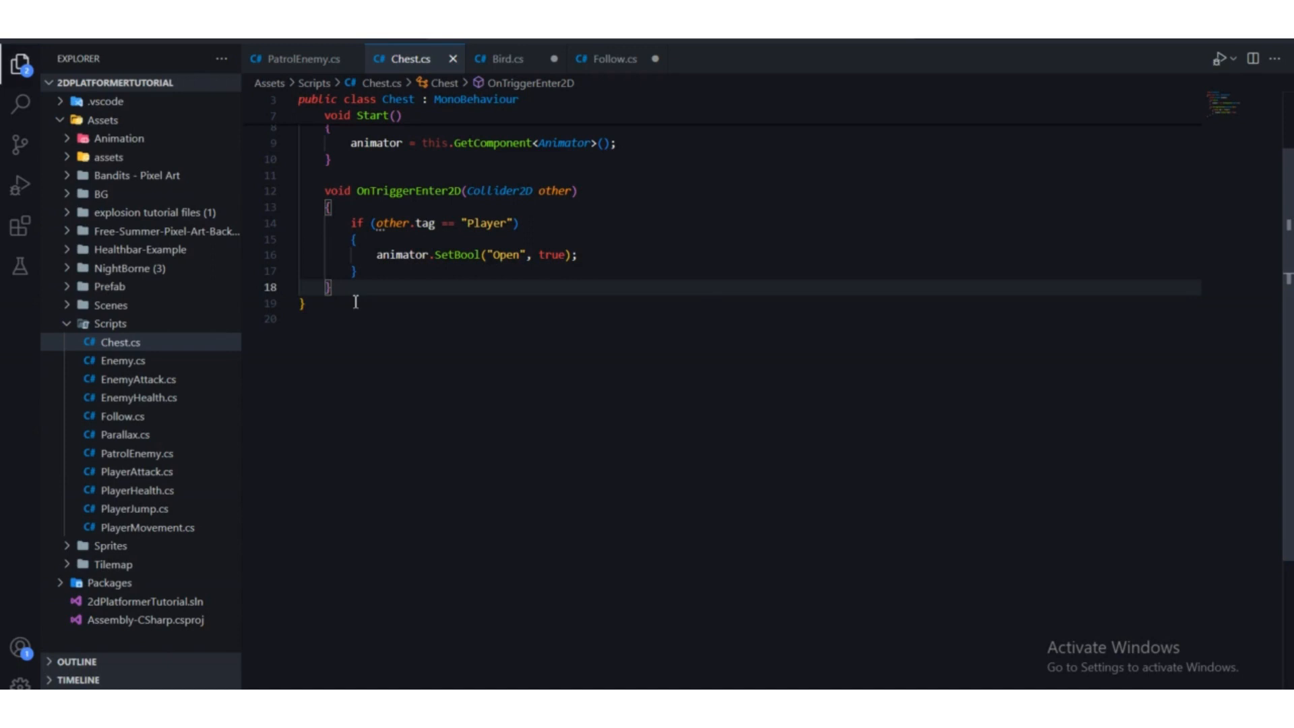
{"action": "key", "text": "Return"}
{"action": "key", "text": "Return"}
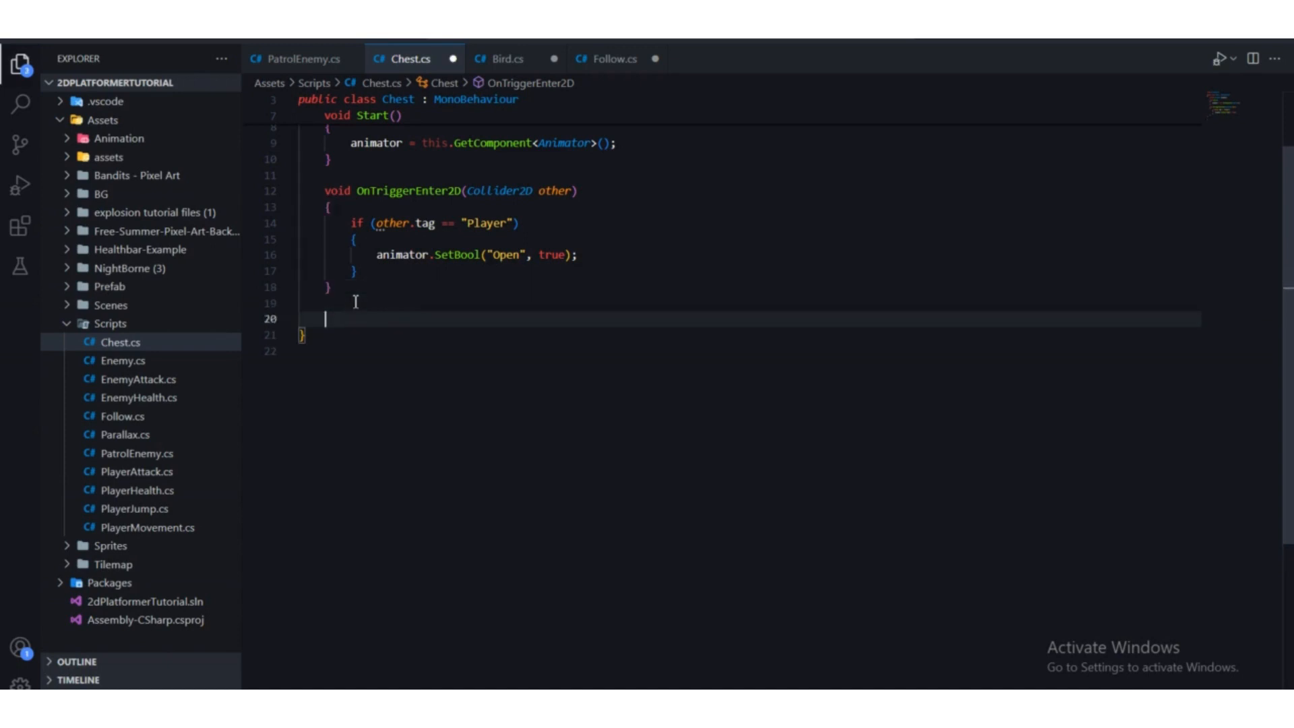
{"action": "type", "text": "OnTri"}
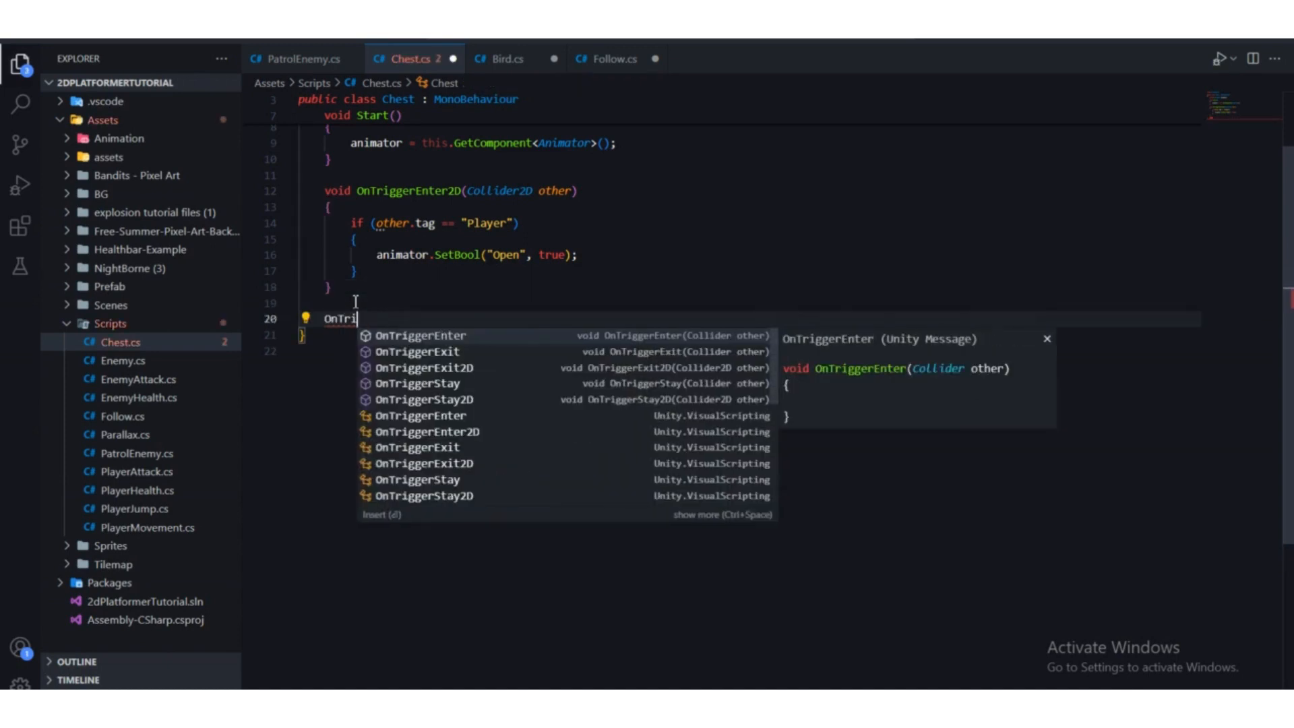
{"action": "key", "text": "Up"}
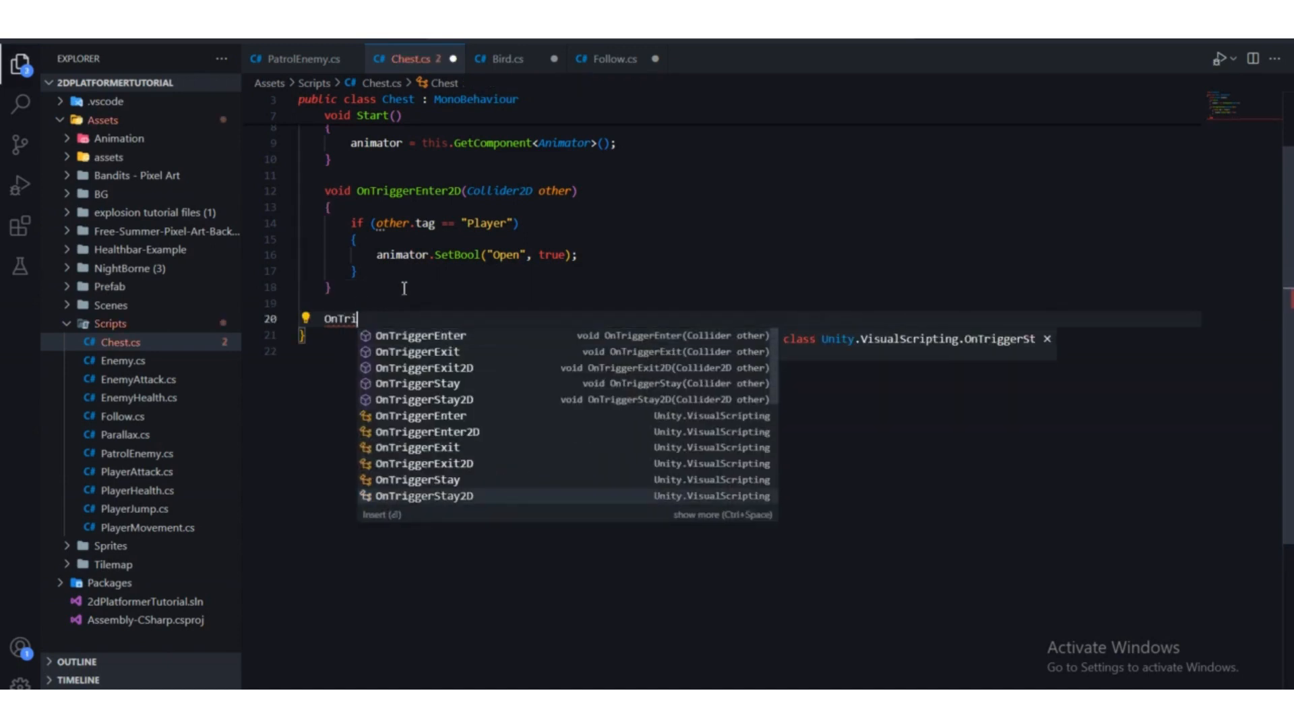
{"action": "left_click", "coordinate": [436, 370]}
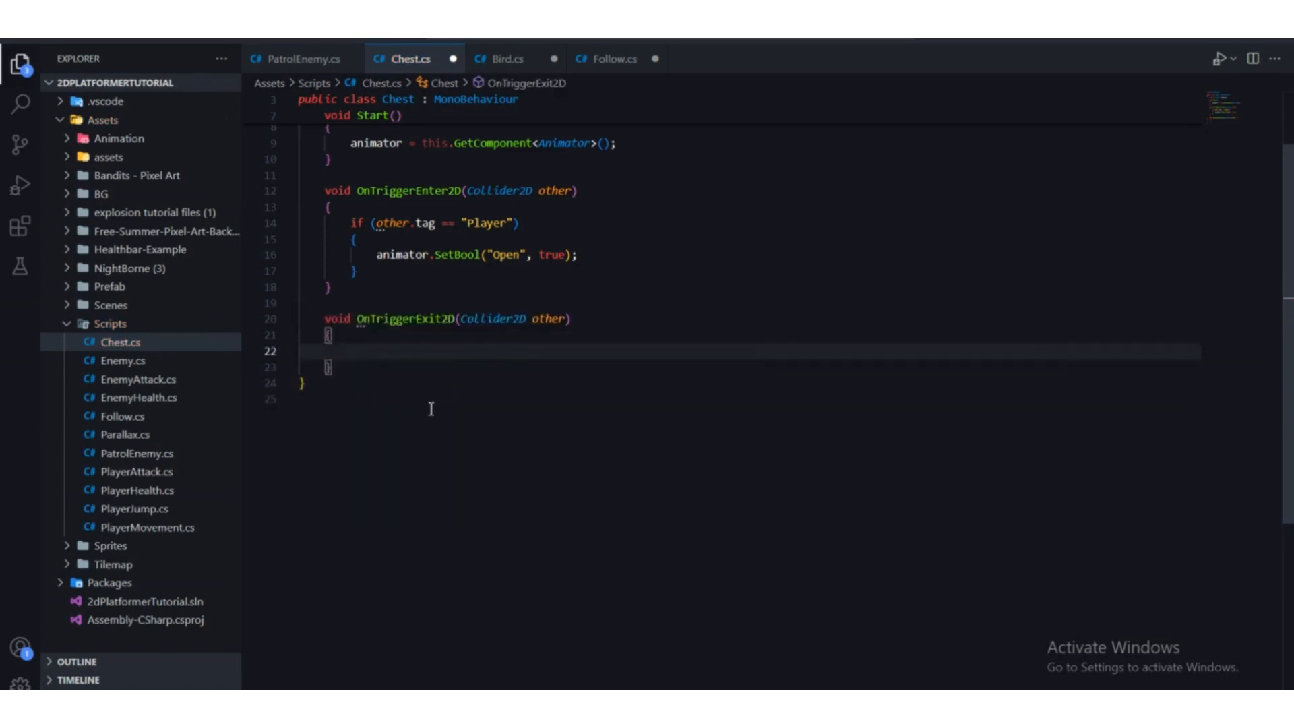
{"action": "scroll", "coordinate": [431, 411], "scroll_direction": "up", "scroll_amount": 2}
{"action": "left_click_drag", "start_coordinate": [361, 450], "coordinate": [332, 405]}
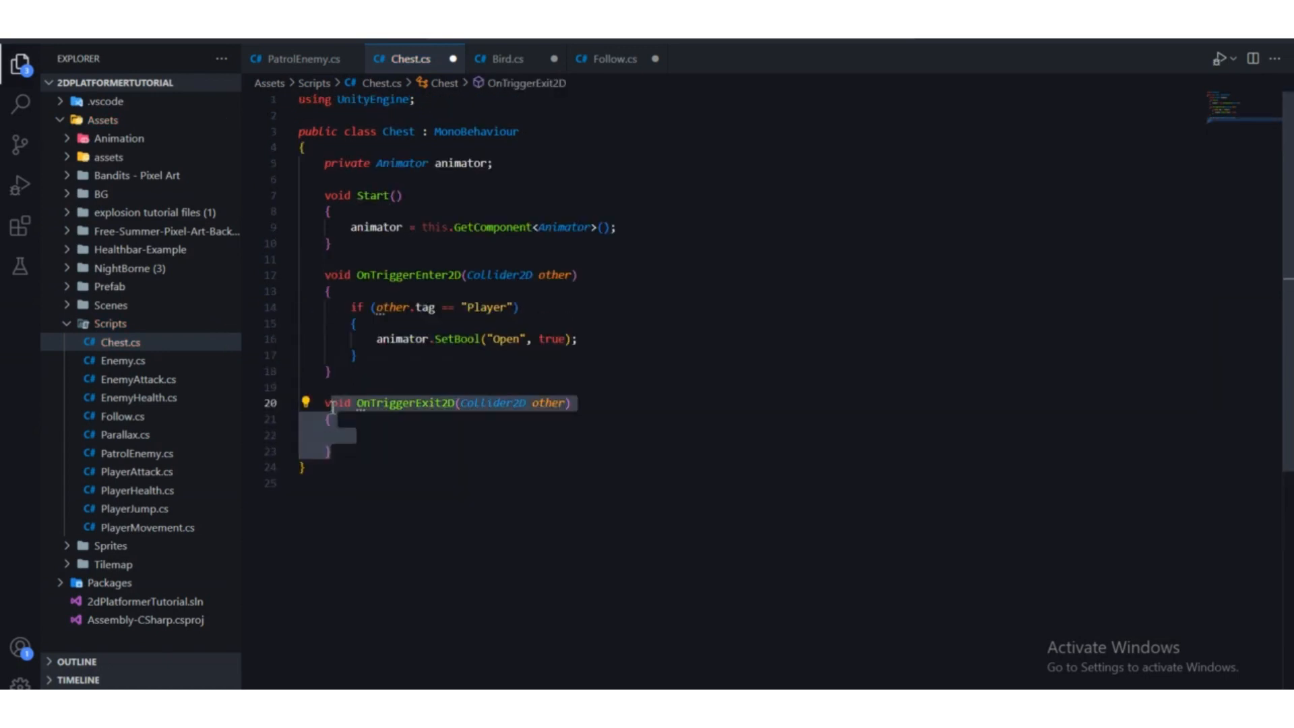
- Inside OnTriggerExit2D, add an if block that checks other.tag == "Player"
{"action": "left_click", "coordinate": [412, 435]}
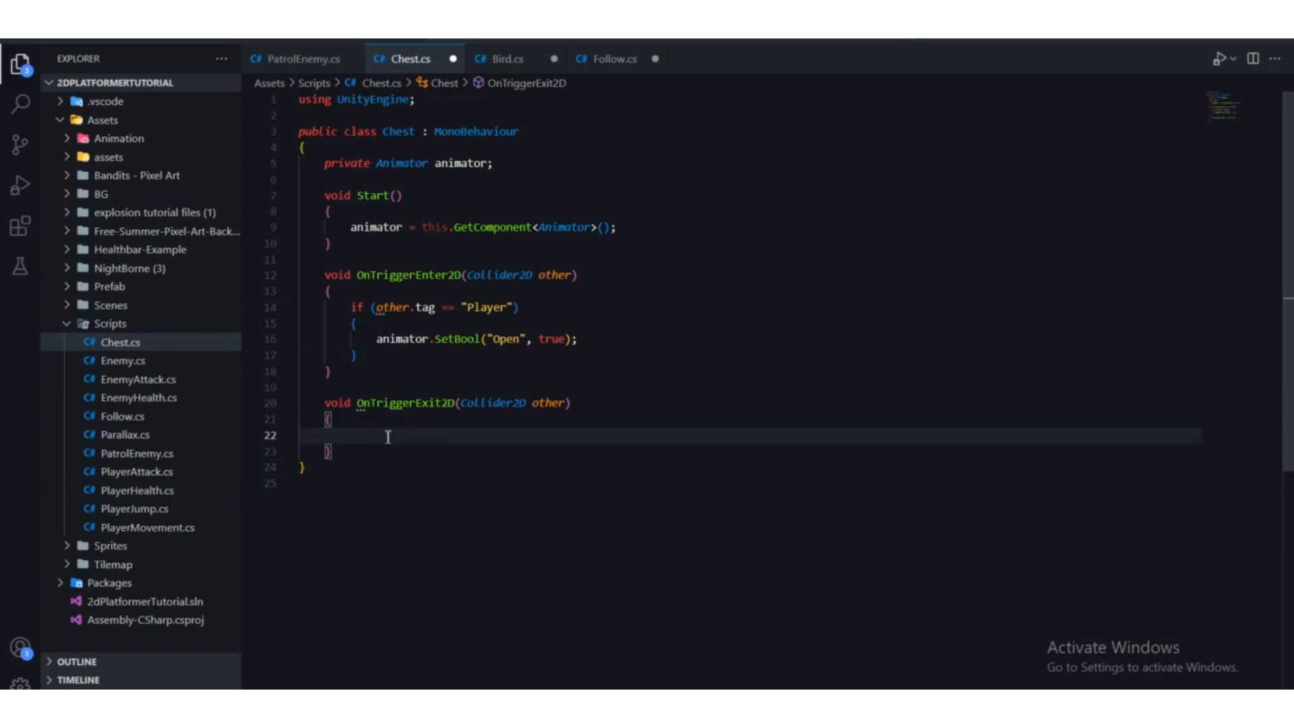
{"action": "type", "text": "if ("}
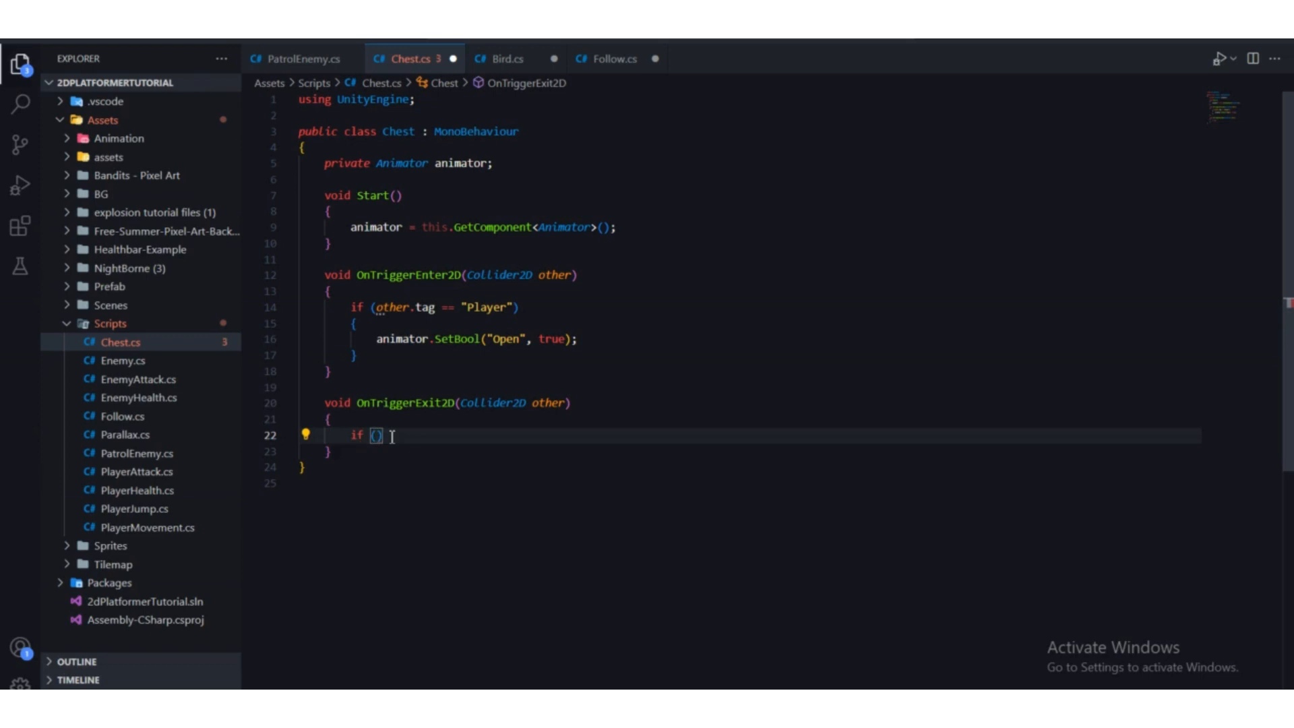
{"action": "type", "text": "other"}
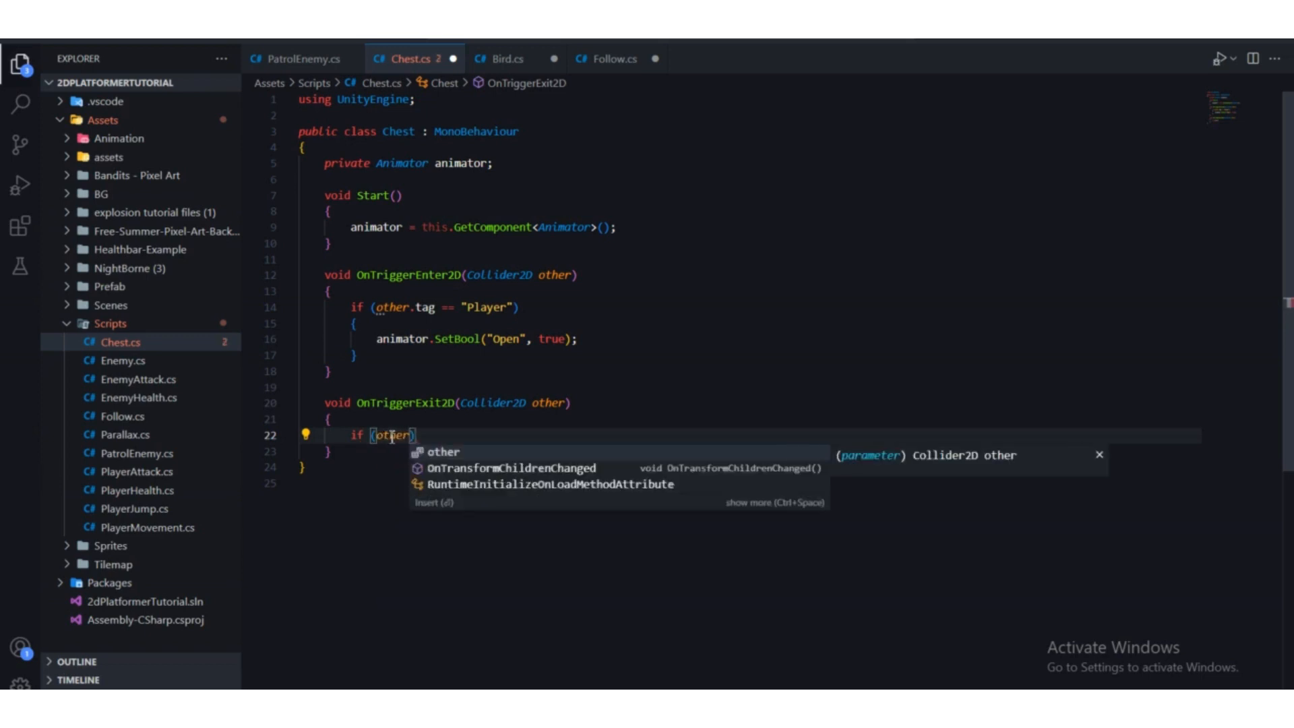
{"action": "type", "text": ".tag"}
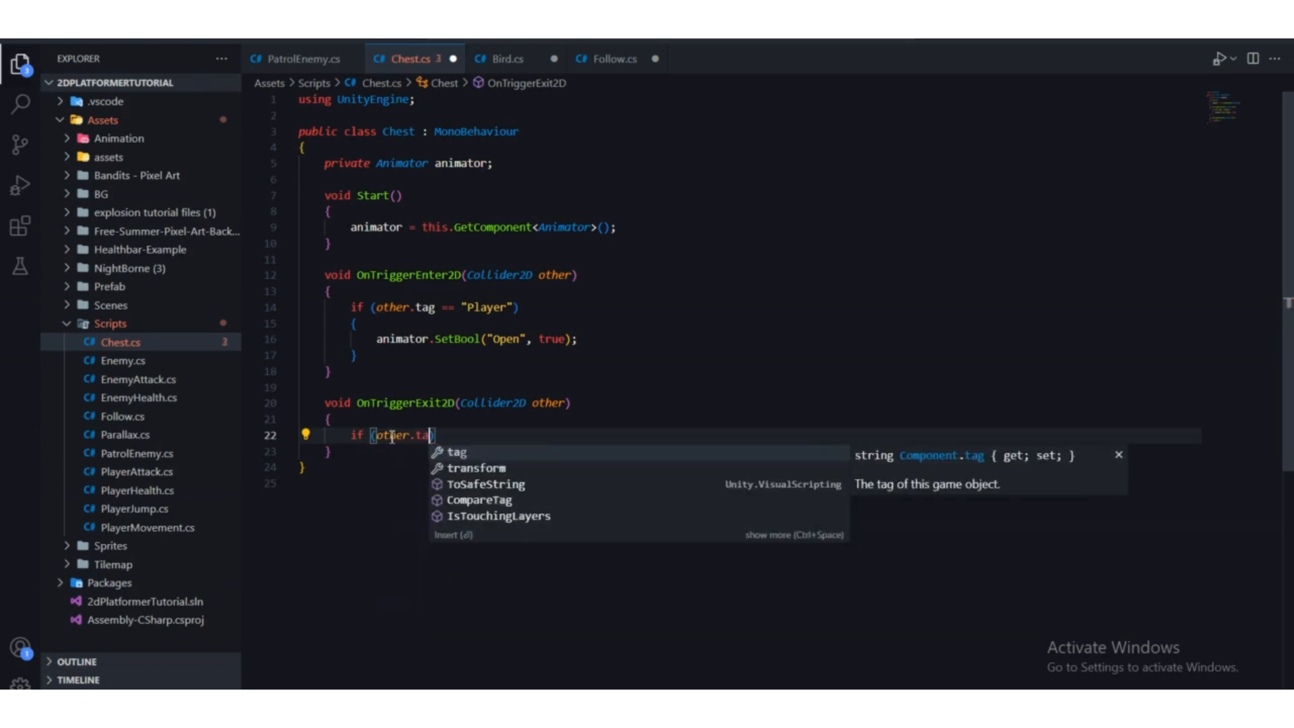
{"action": "type", "text": " == "}
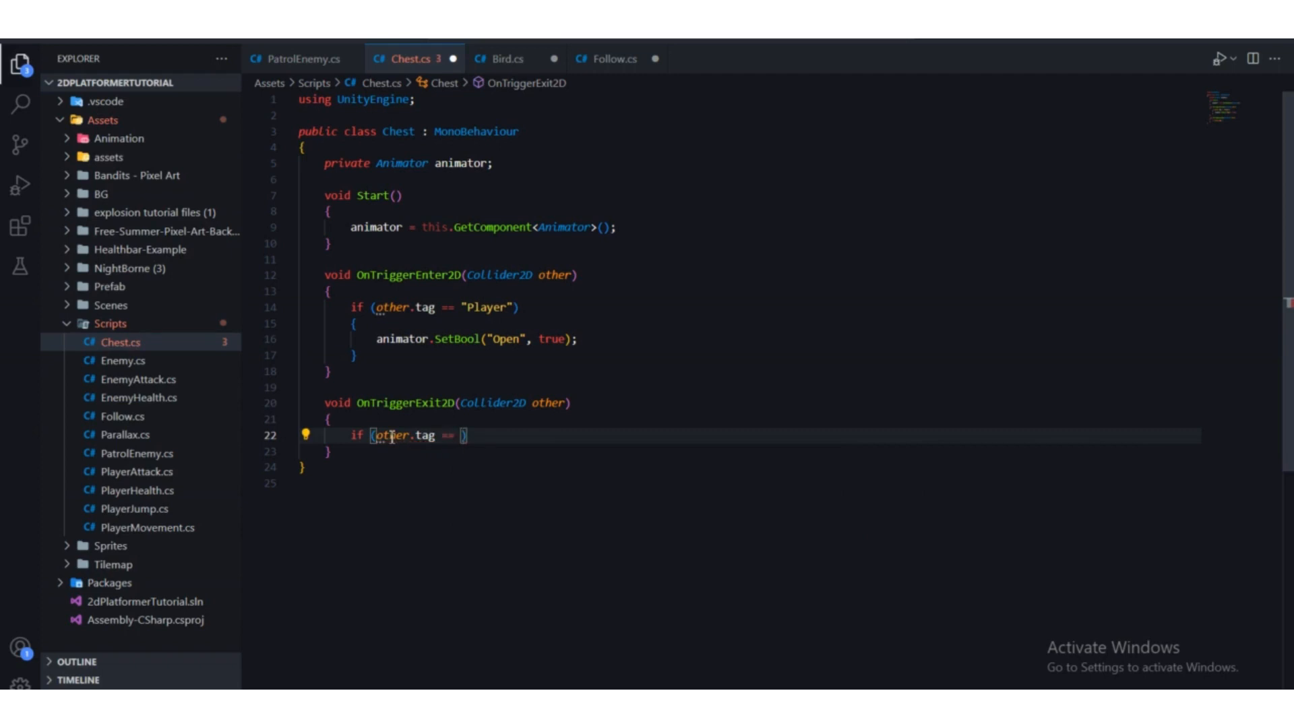
{"action": "type", "text": "\"Player\""}
{"action": "key", "text": "Return"}
{"action": "type", "text": "{"}
{"action": "key", "text": "Return"}
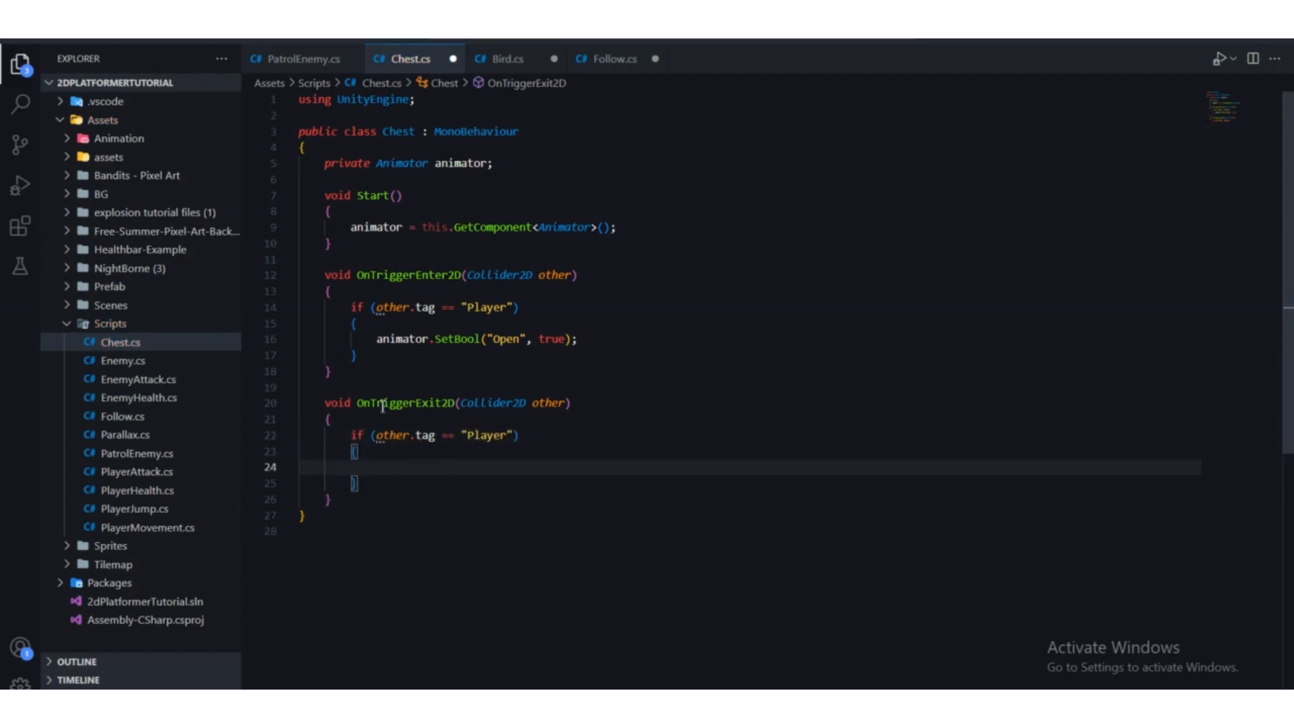
- Review the tag check in OnTriggerExit2D and the parameter name passed to SetBool in OnTriggerEnter2D
{"action": "left_click_drag", "start_coordinate": [339, 500], "coordinate": [324, 402]}
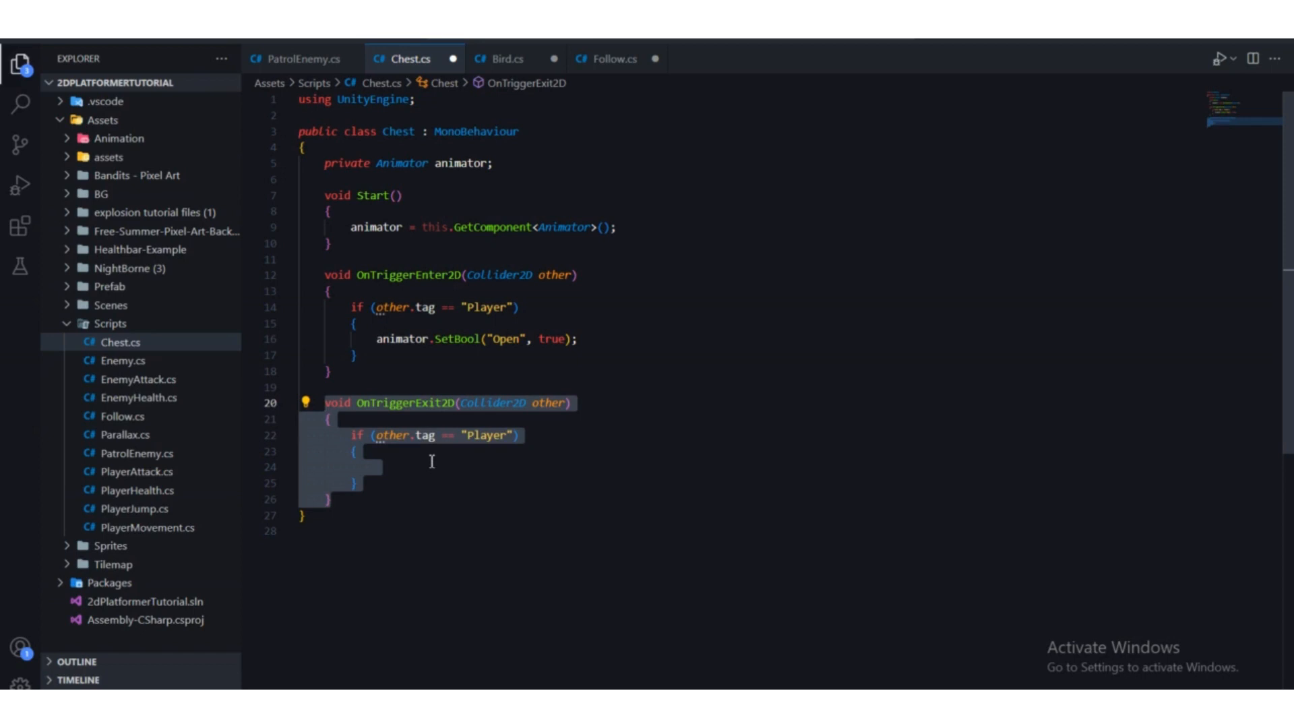
{"action": "left_click", "coordinate": [376, 467]}
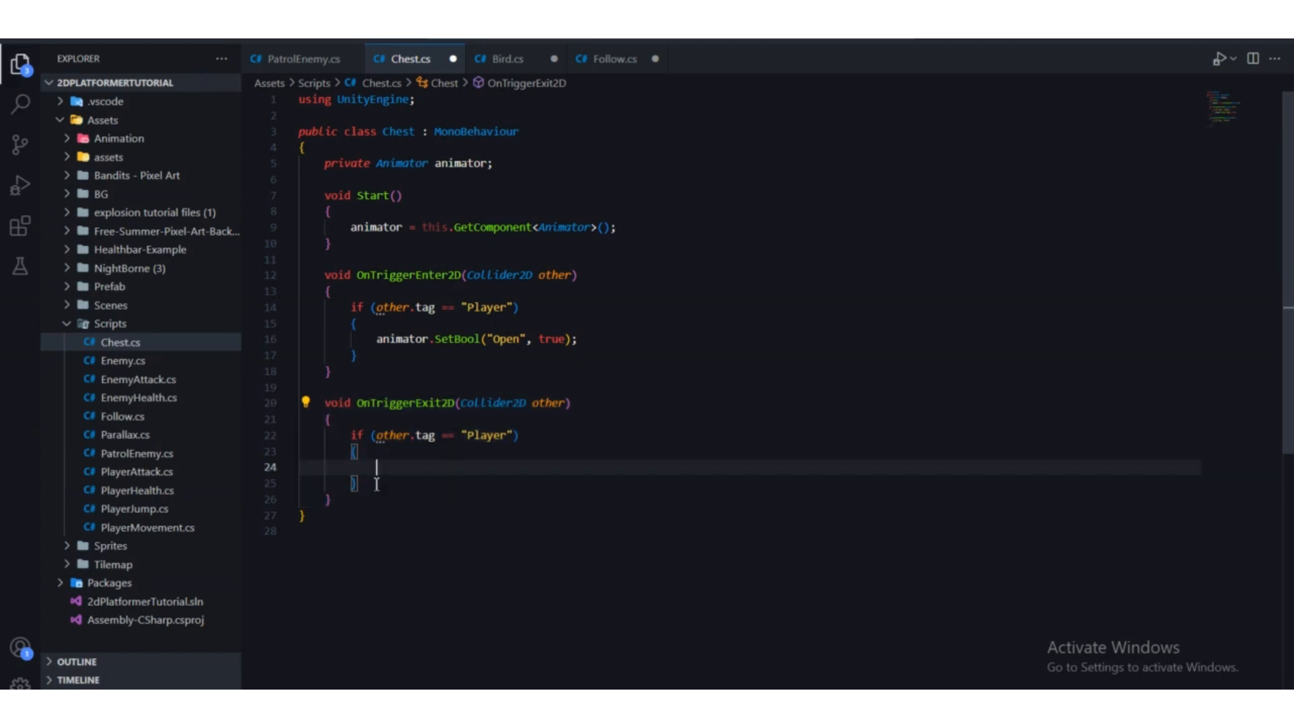
{"action": "left_click_drag", "start_coordinate": [364, 484], "coordinate": [354, 429]}
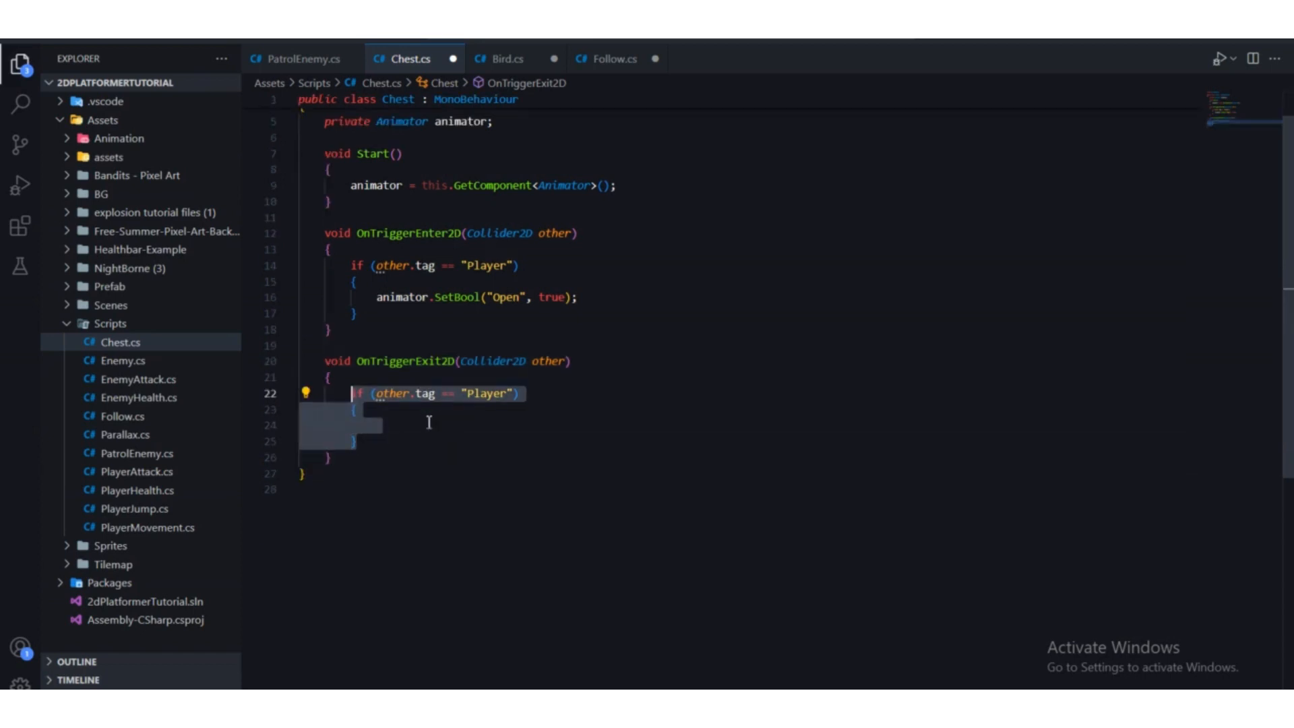
{"action": "scroll", "coordinate": [425, 422], "scroll_direction": "down", "scroll_amount": 1}
{"action": "scroll", "coordinate": [496, 409], "scroll_direction": "up", "scroll_amount": 1}
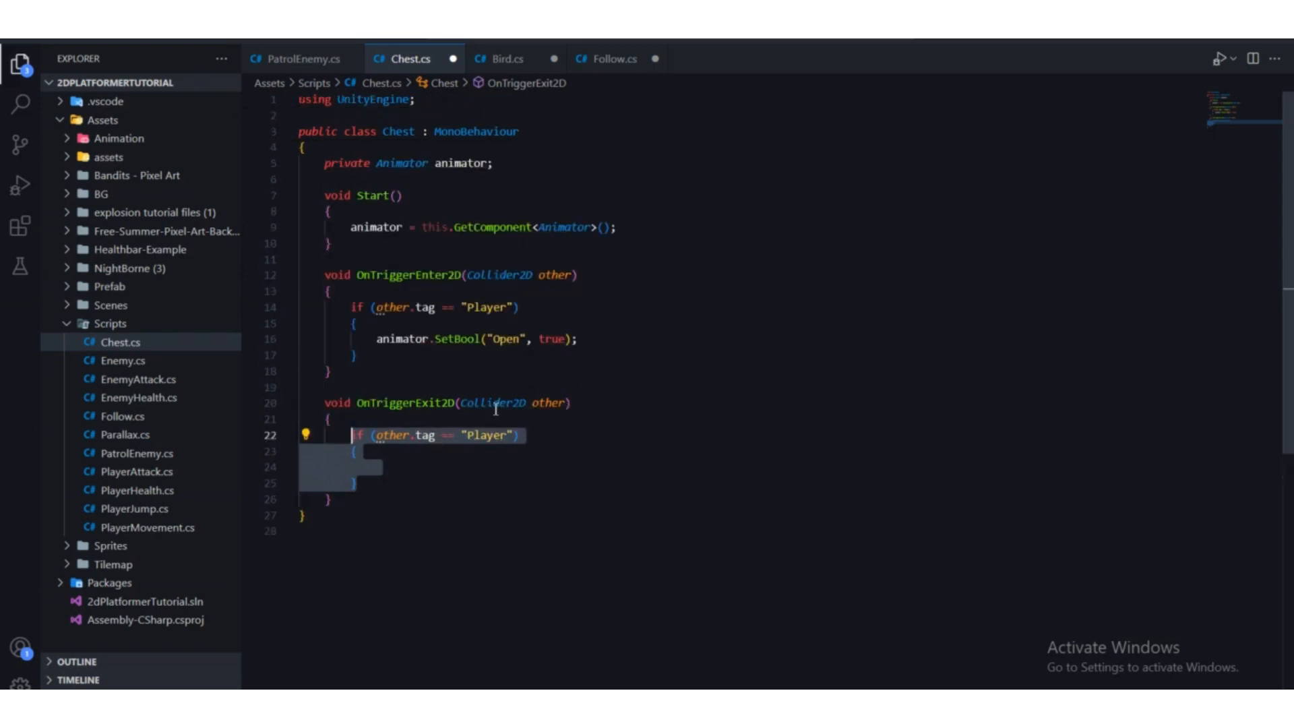
{"action": "left_click", "coordinate": [439, 457]}
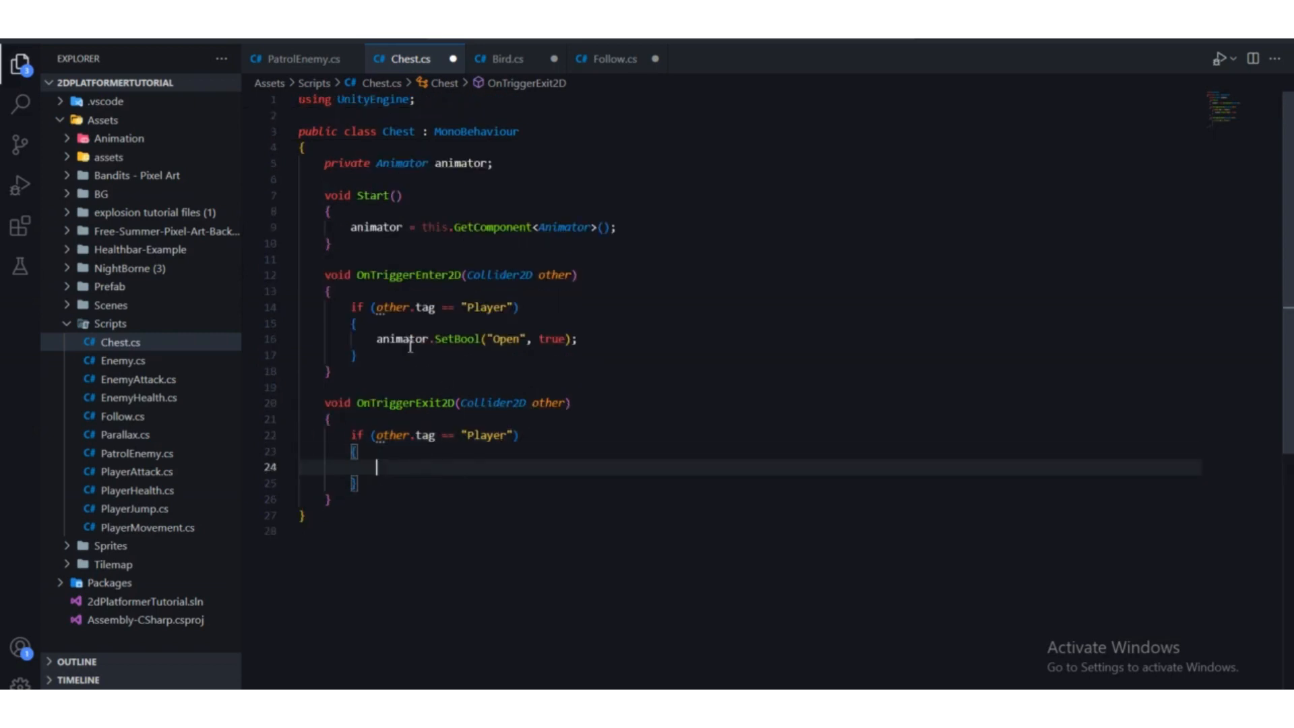
{"action": "left_click_drag", "start_coordinate": [488, 339], "coordinate": [521, 339]}
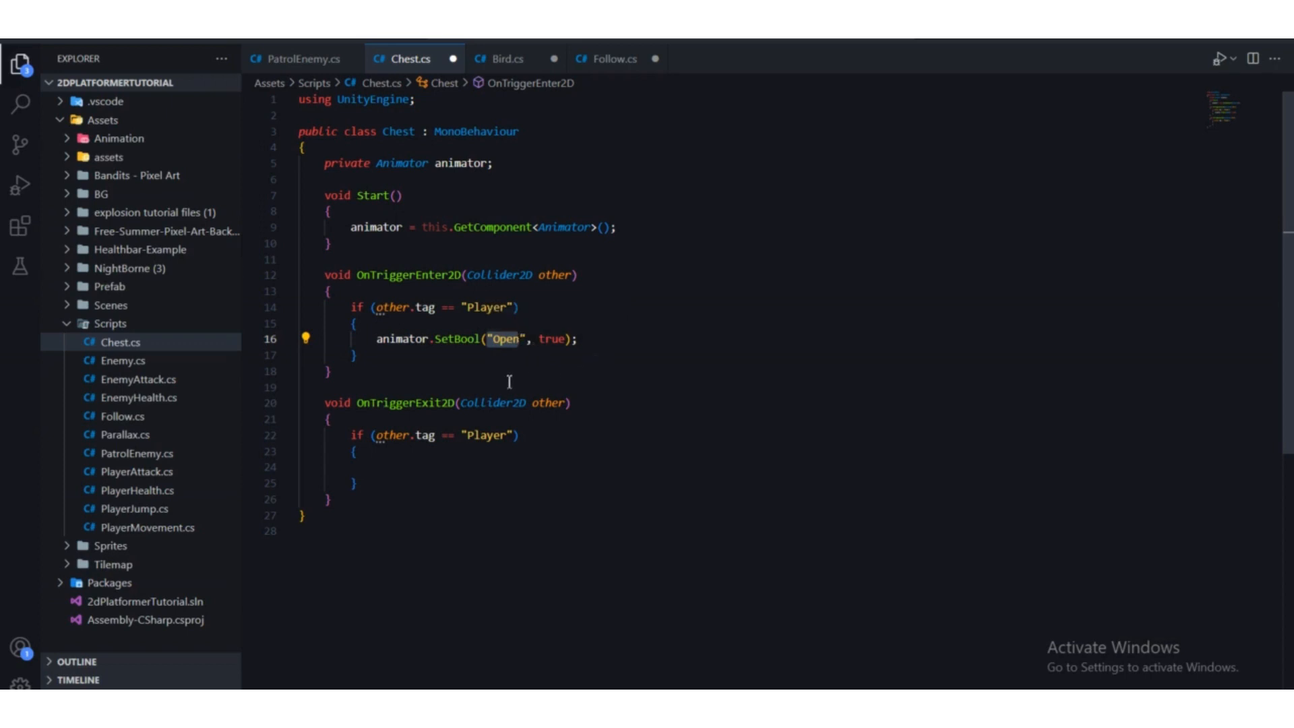
- Add animator.SetBool("Open", false); inside the if block of OnTriggerExit2D and save the script
{"action": "left_click", "coordinate": [424, 470]}
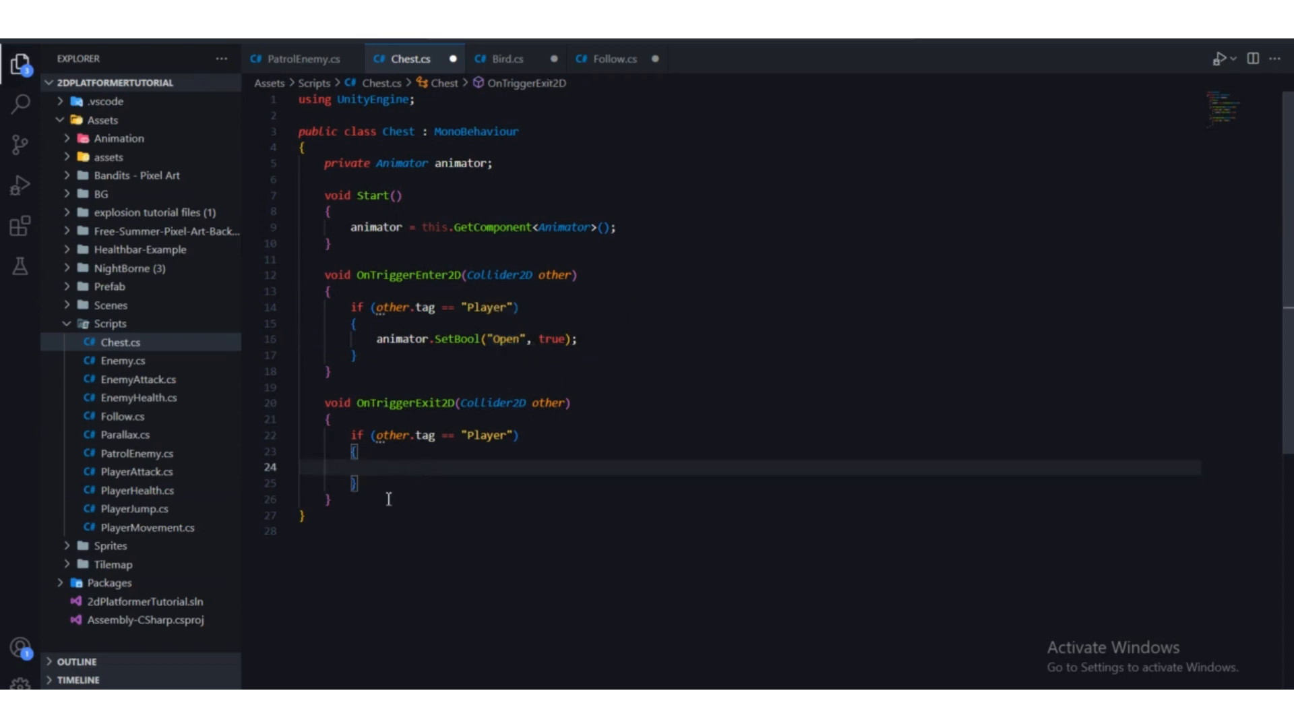
{"action": "type", "text": "anima"}
{"action": "key", "text": "Tab"}
{"action": "type", "text": ".sett"}
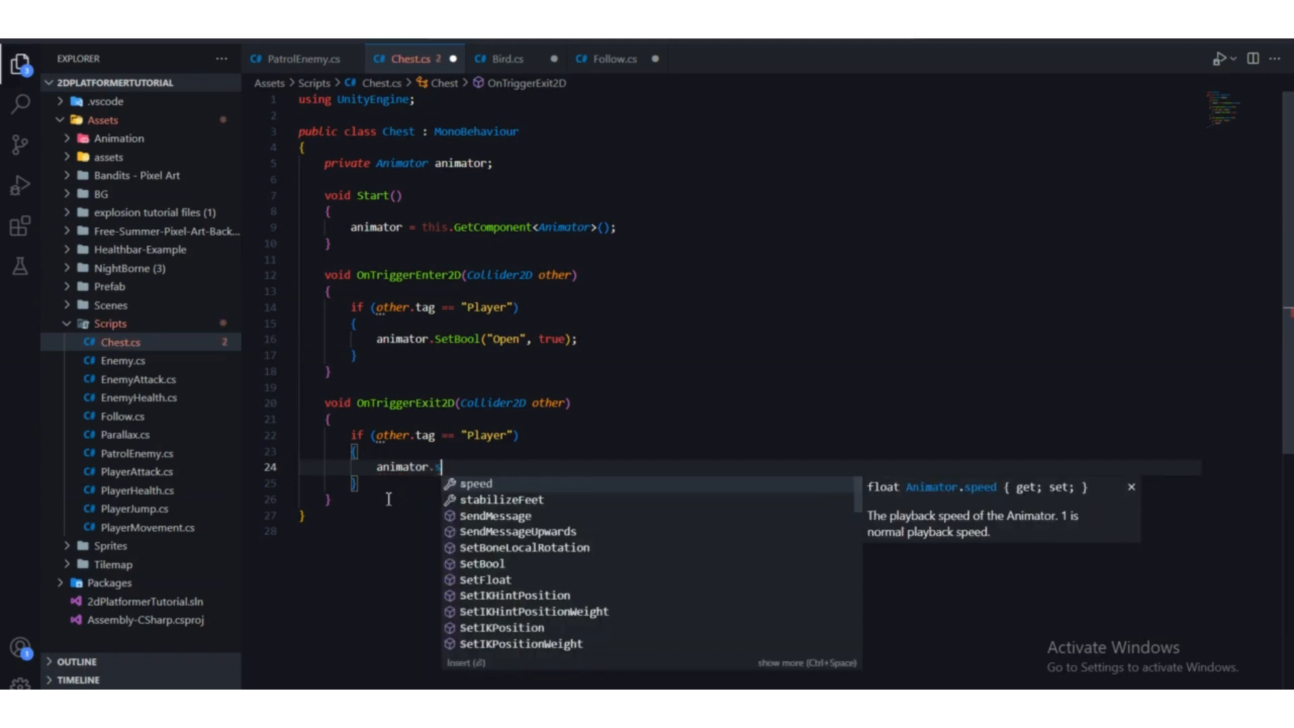
{"action": "key", "text": "Down"}
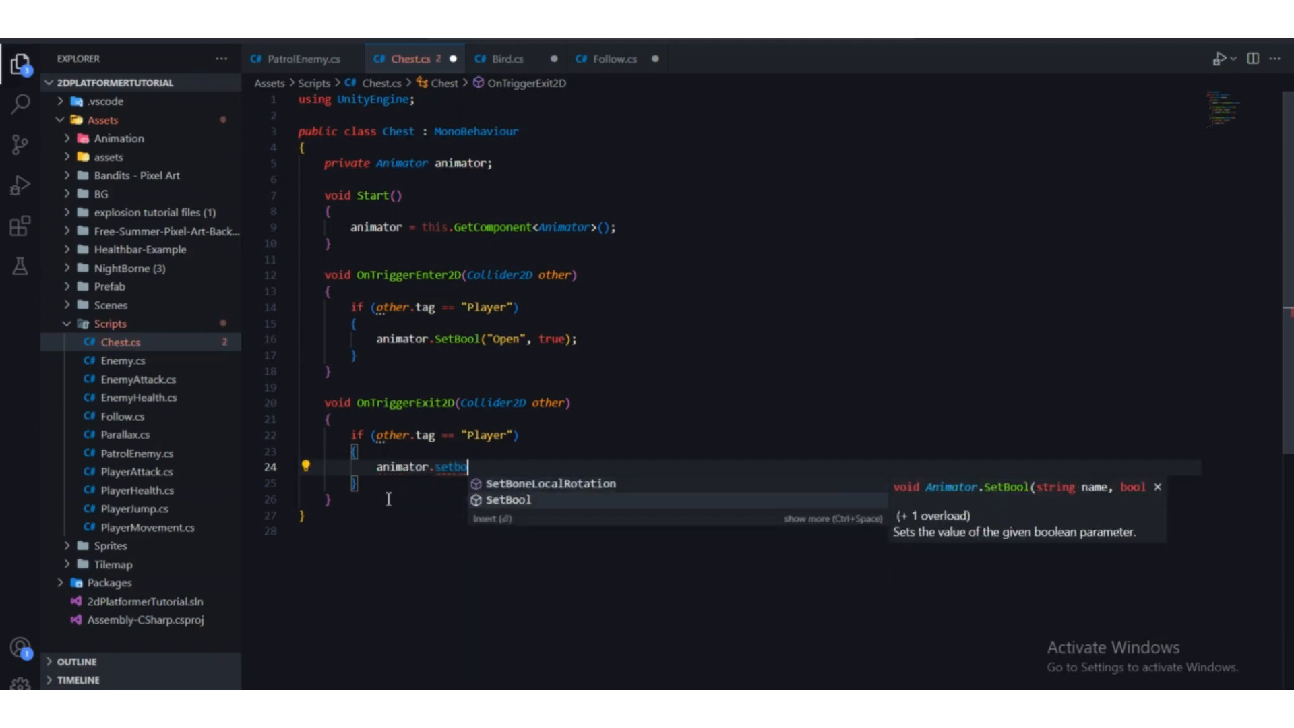
{"action": "key", "text": "Tab"}
{"action": "type", "text": "(\""}
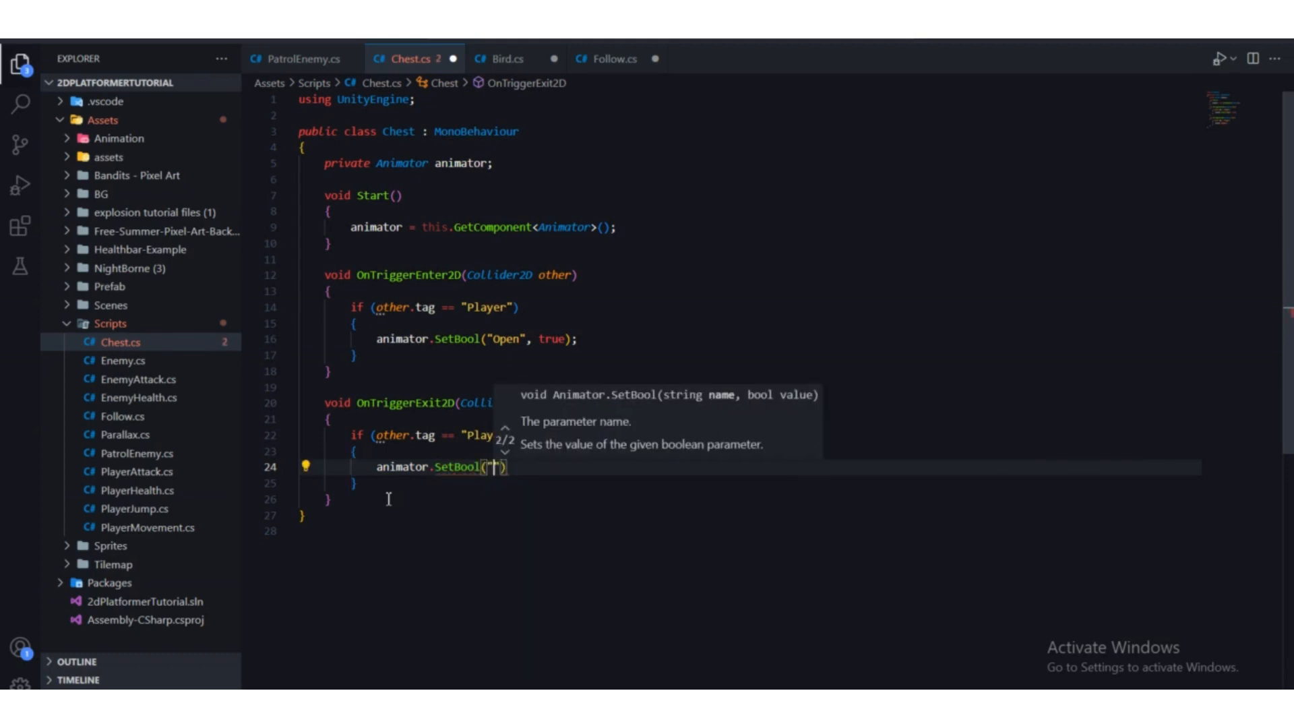
{"action": "type", "text": "Open"}
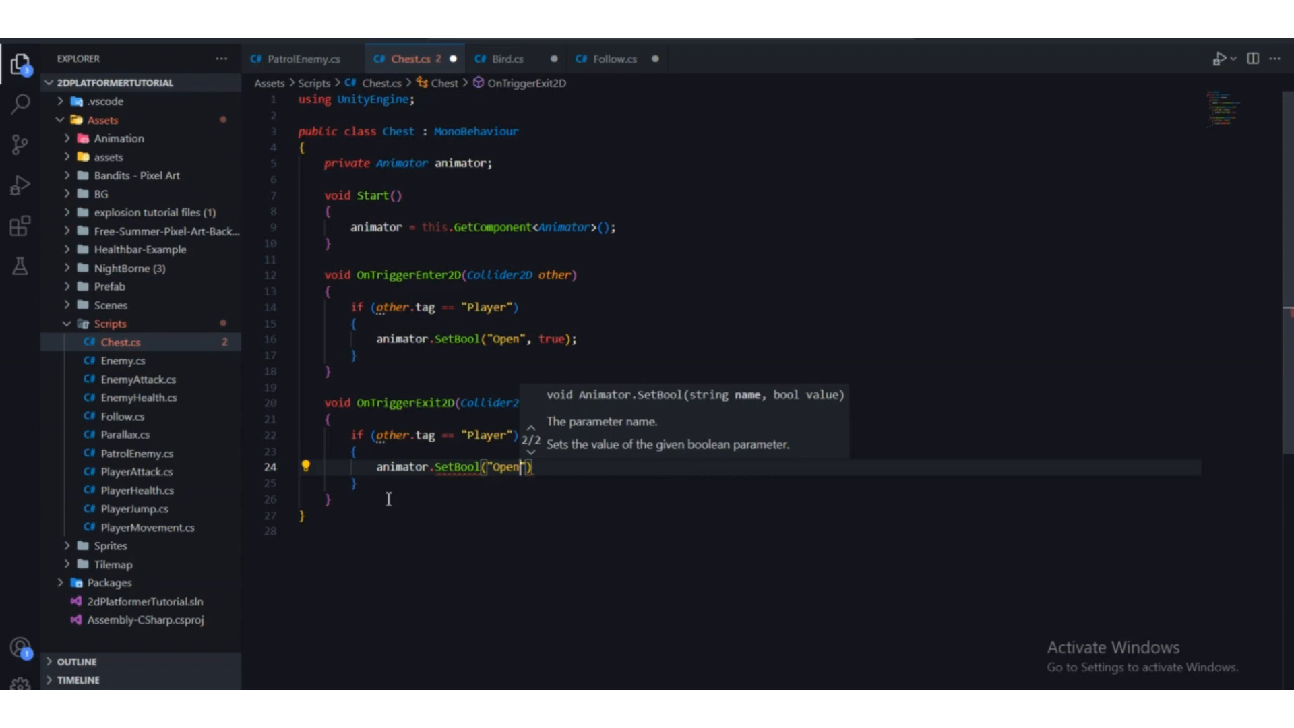
{"action": "type", "text": "\", f"}
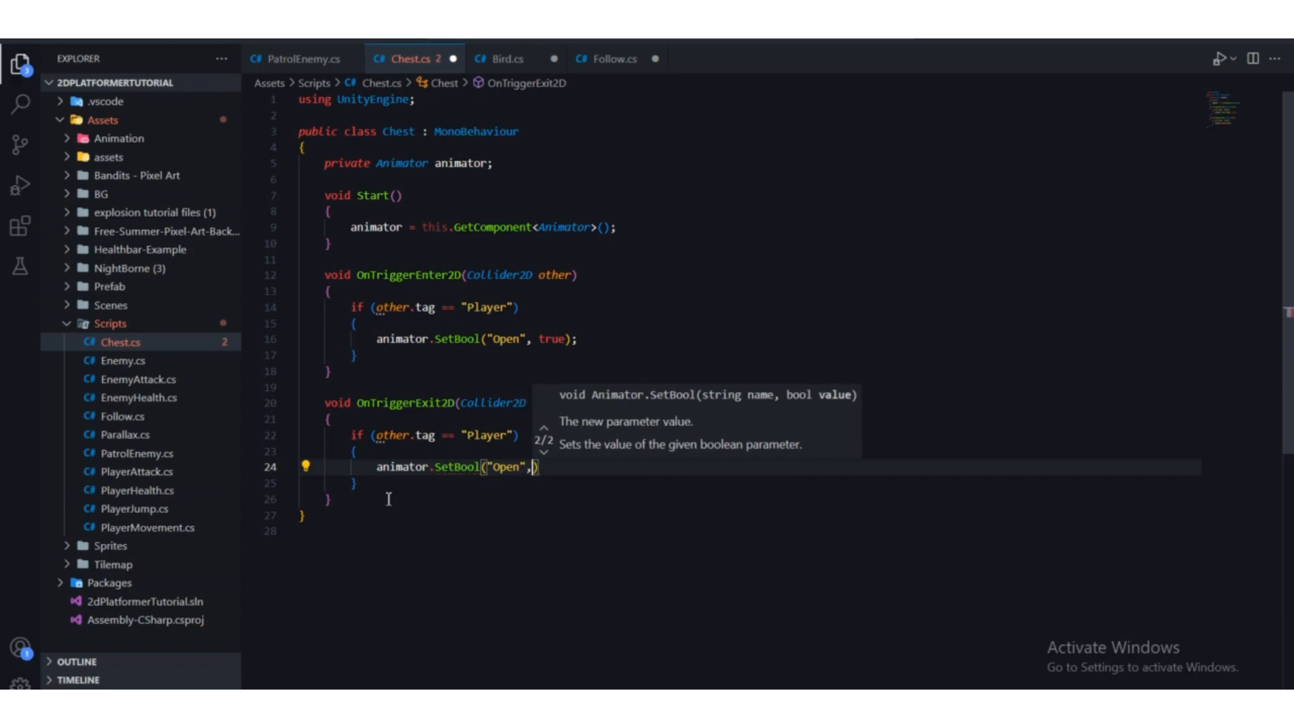
{"action": "type", "text": "alse"}
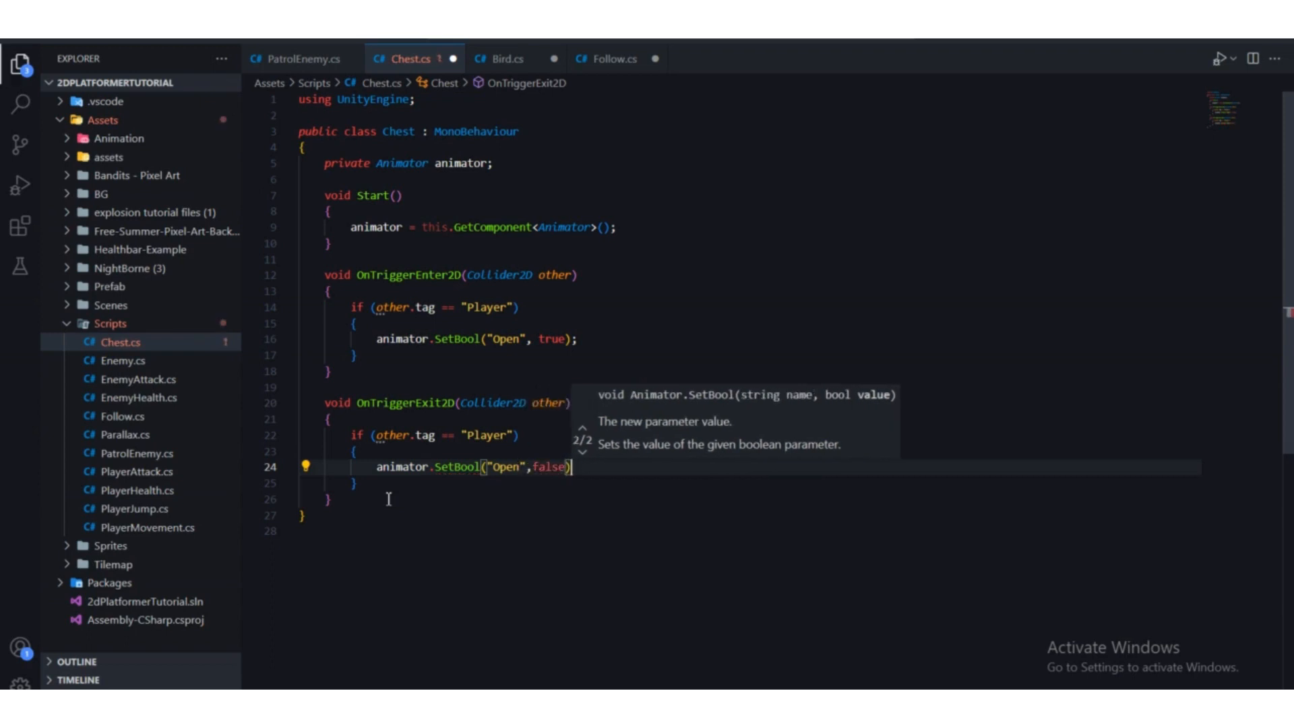
{"action": "type", "text": ");"}
{"action": "key", "text": "ctrl+s"}
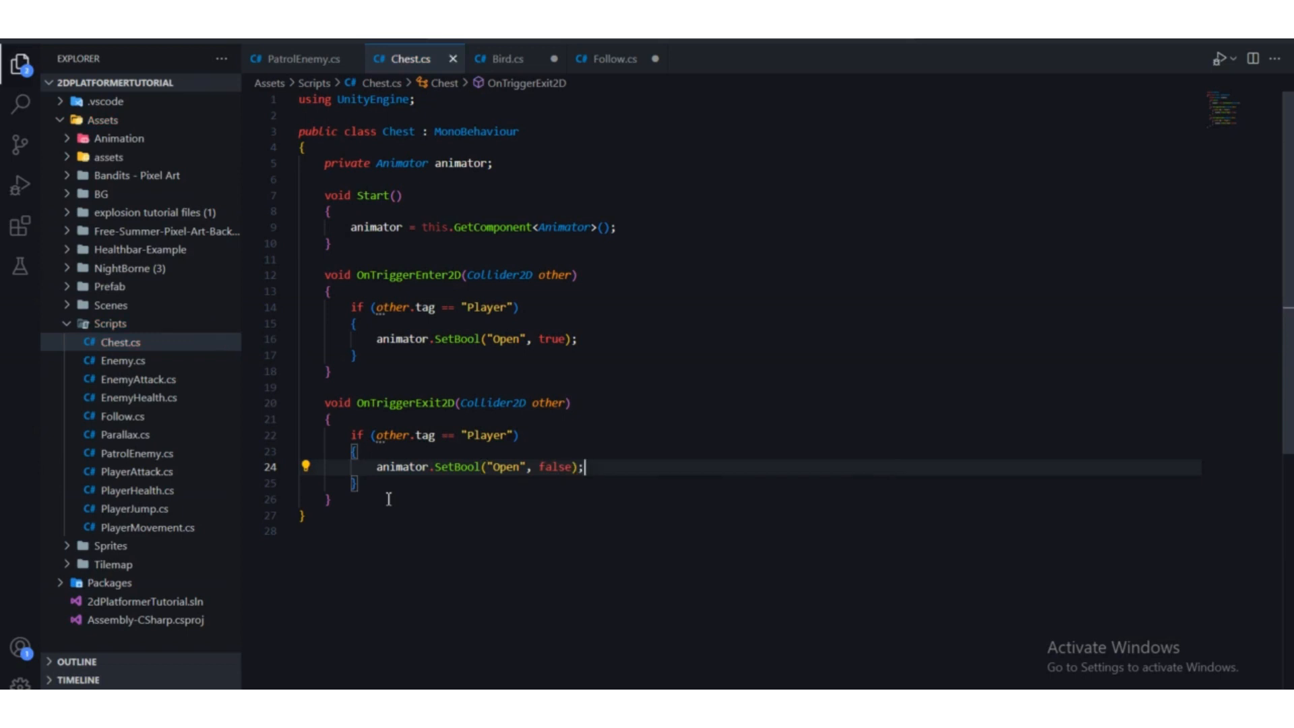
- Switch to Unity, run the game and walk the player into the chest's trigger circle to check the opening animation
{"action": "scroll", "coordinate": [591, 520], "scroll_direction": "down", "scroll_amount": 1}
{"action": "scroll", "coordinate": [591, 520], "scroll_direction": "up", "scroll_amount": 1}
{"action": "left_click", "coordinate": [775, 709]}
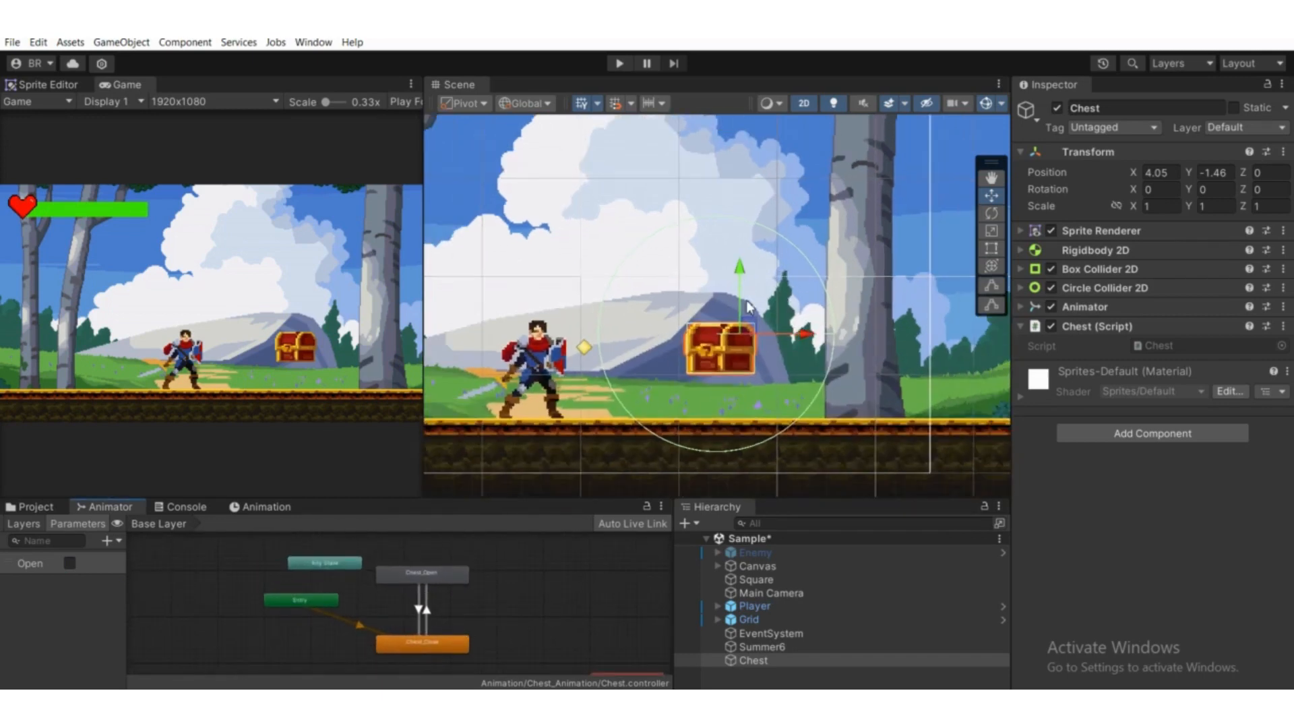
{"action": "key", "text": "ctrl+p"}
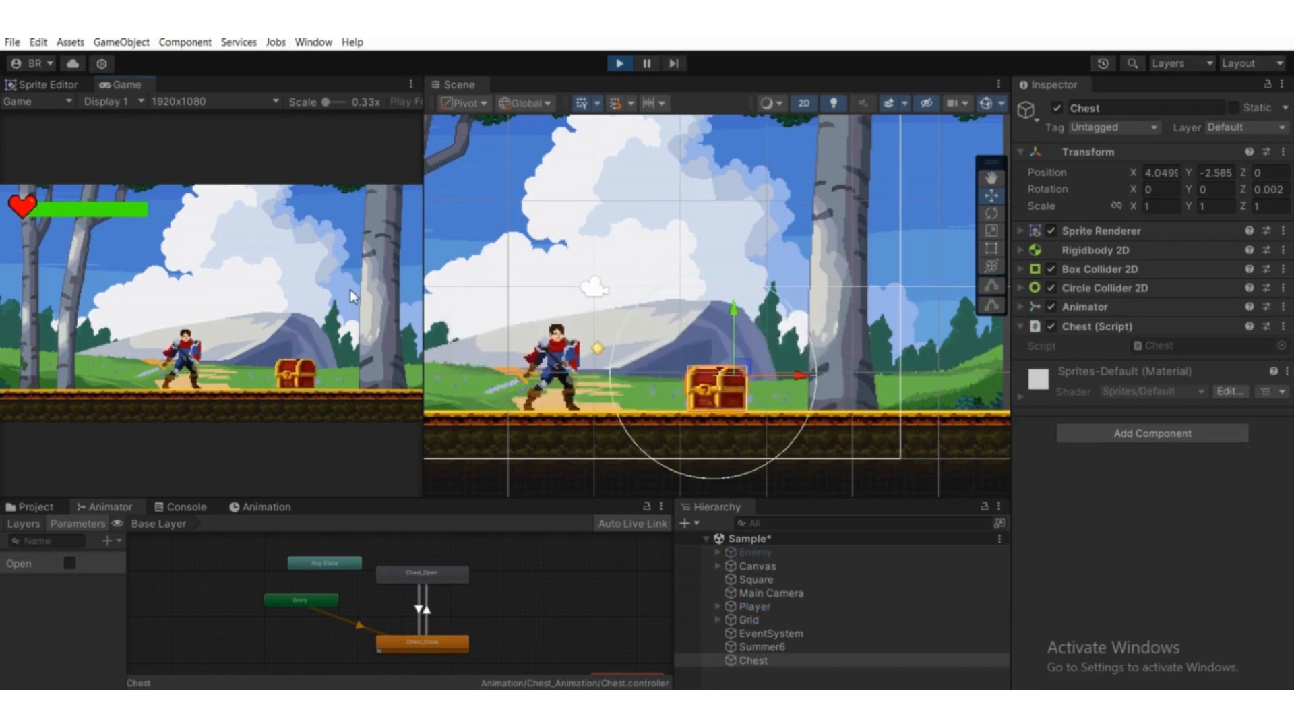
{"action": "key", "text": "d"}
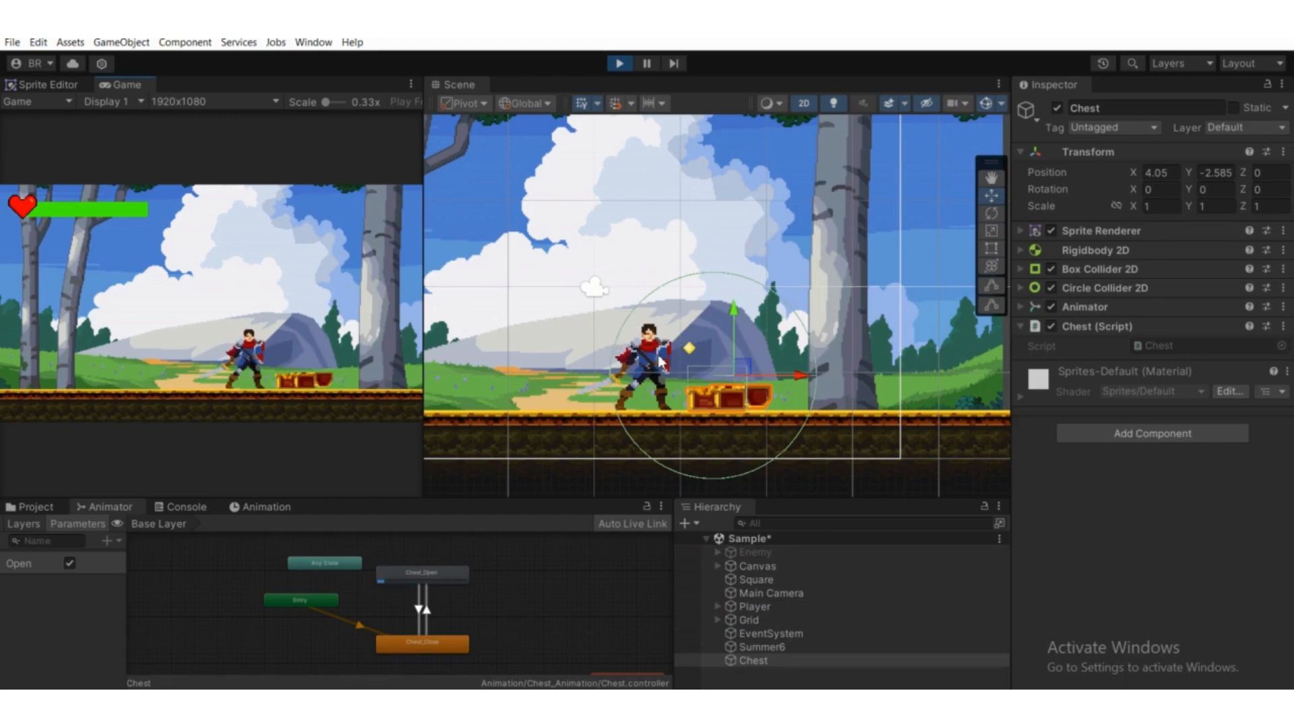
{"action": "scroll", "coordinate": [662, 361], "scroll_direction": "up", "scroll_amount": 2}
{"action": "middle_click_drag", "start_coordinate": [663, 362], "coordinate": [665, 299]}
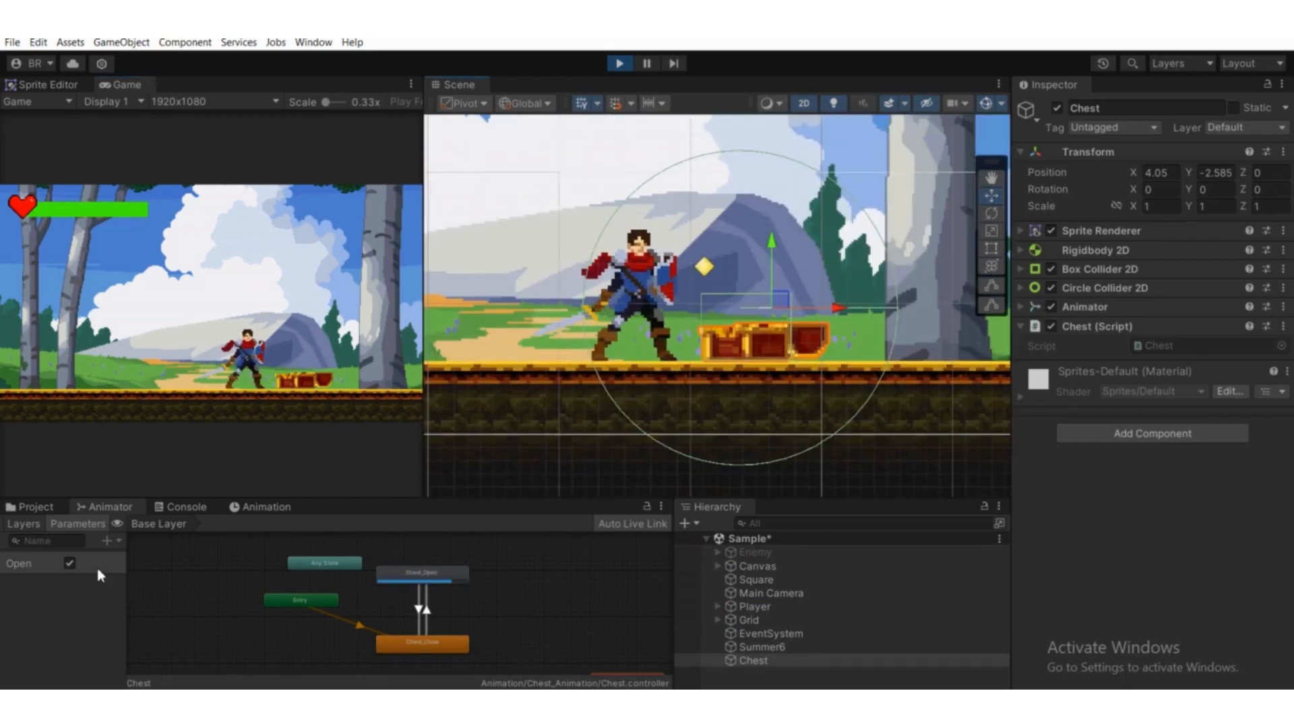
- Select the Chest_Open to Chest_Close transition in the Animator to inspect its condition
{"action": "scroll", "coordinate": [434, 592], "scroll_direction": "up", "scroll_amount": 2}
{"action": "left_click", "coordinate": [413, 640]}
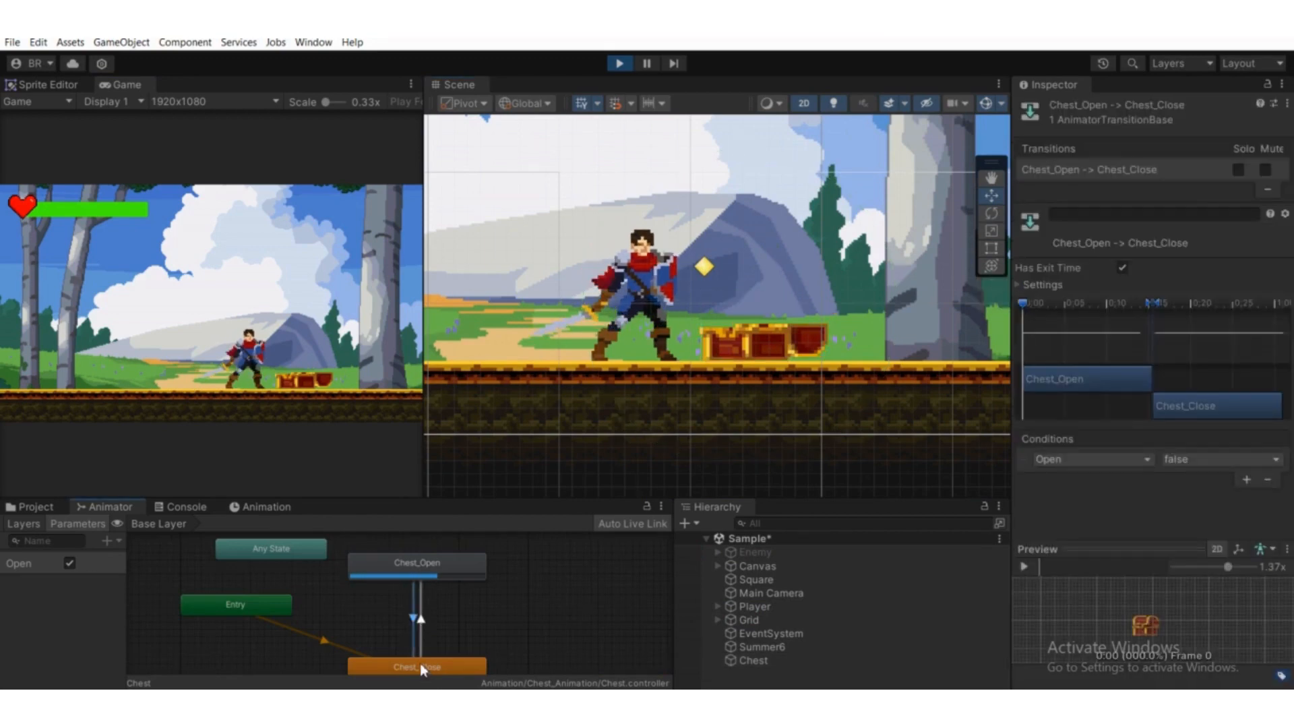
{"action": "scroll", "coordinate": [419, 662], "scroll_direction": "down", "scroll_amount": 1}
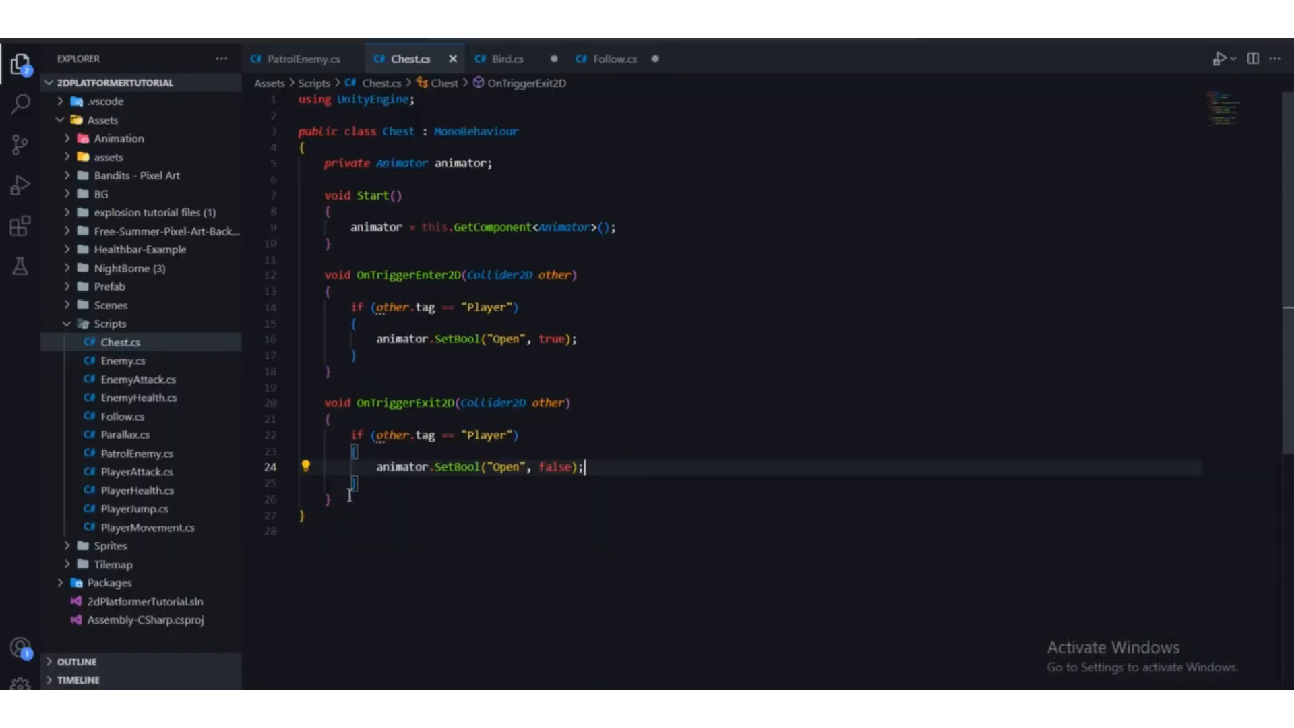
- Switch to the Chest script and reread the OnTriggerExit2D method, its tag check and its SetBool call
{"action": "left_click_drag", "start_coordinate": [349, 499], "coordinate": [330, 403]}
{"action": "left_click", "coordinate": [389, 470]}
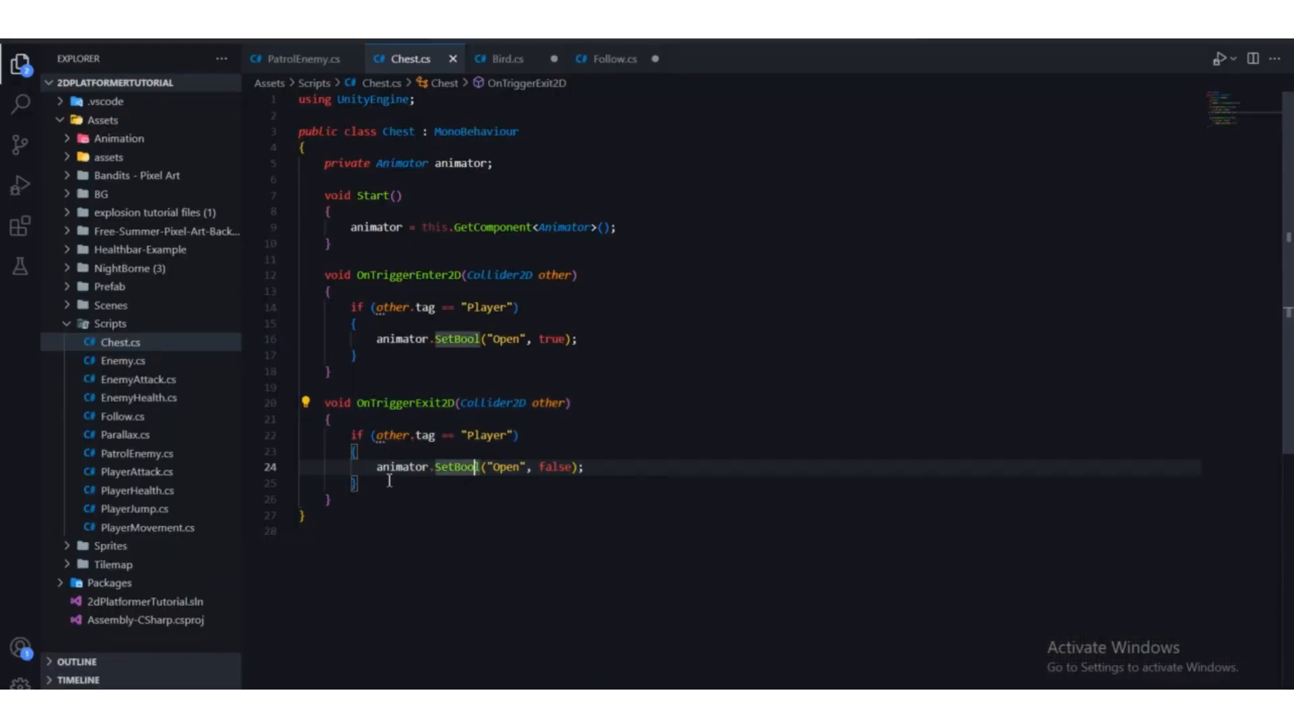
{"action": "left_click_drag", "start_coordinate": [358, 484], "coordinate": [357, 435]}
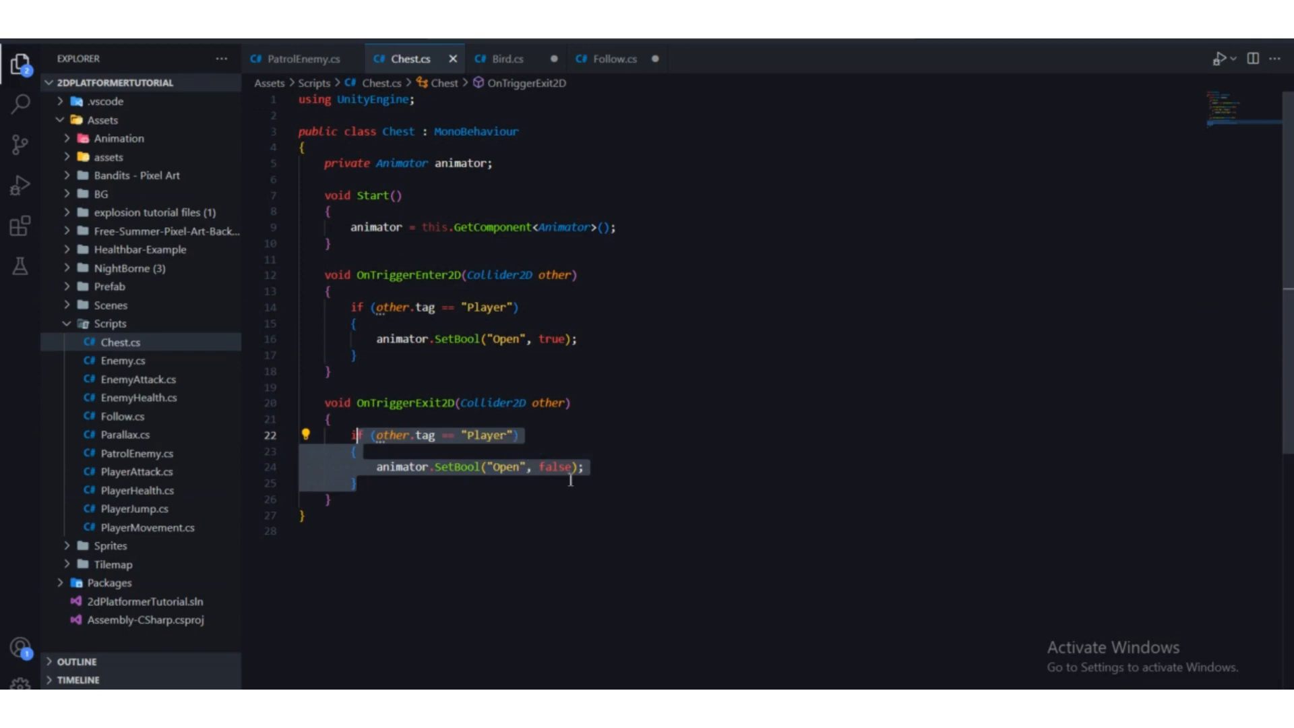
{"action": "left_click", "coordinate": [588, 467]}
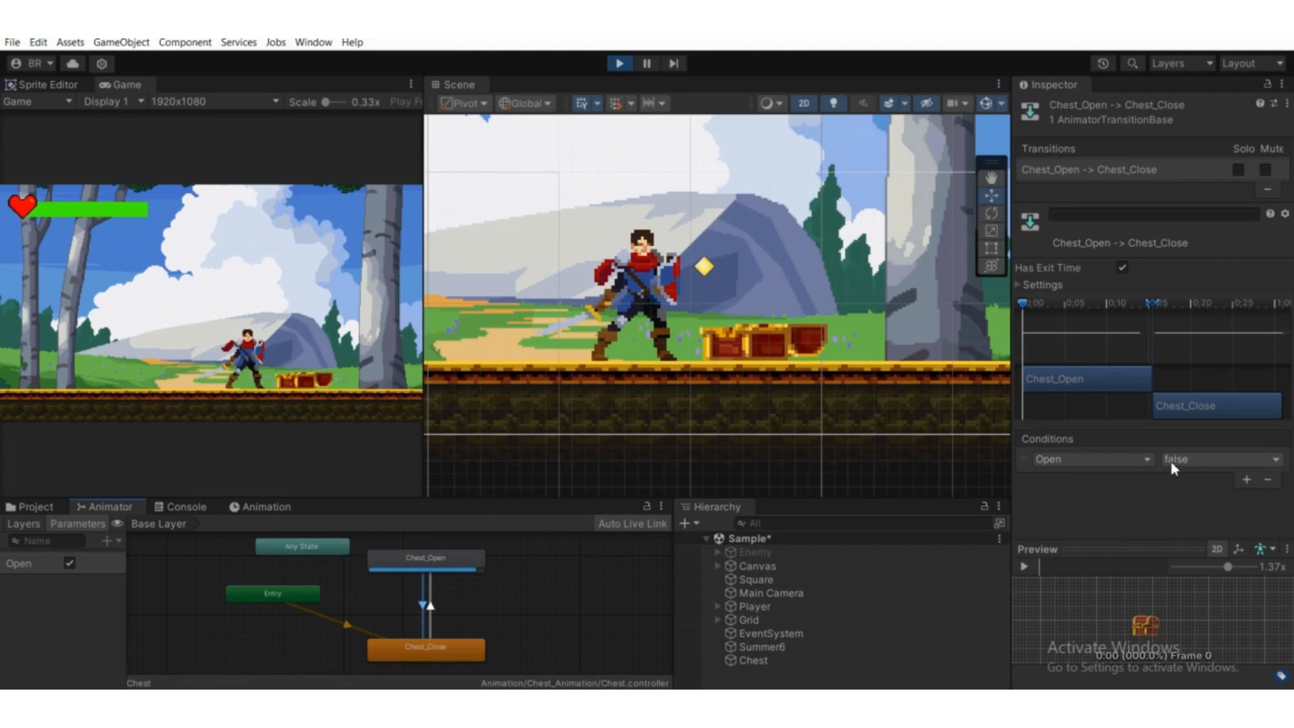
- Walk the player away from the chest to check the closing animation, focus the scene view on the chest and stop the game
{"action": "key", "text": "a"}
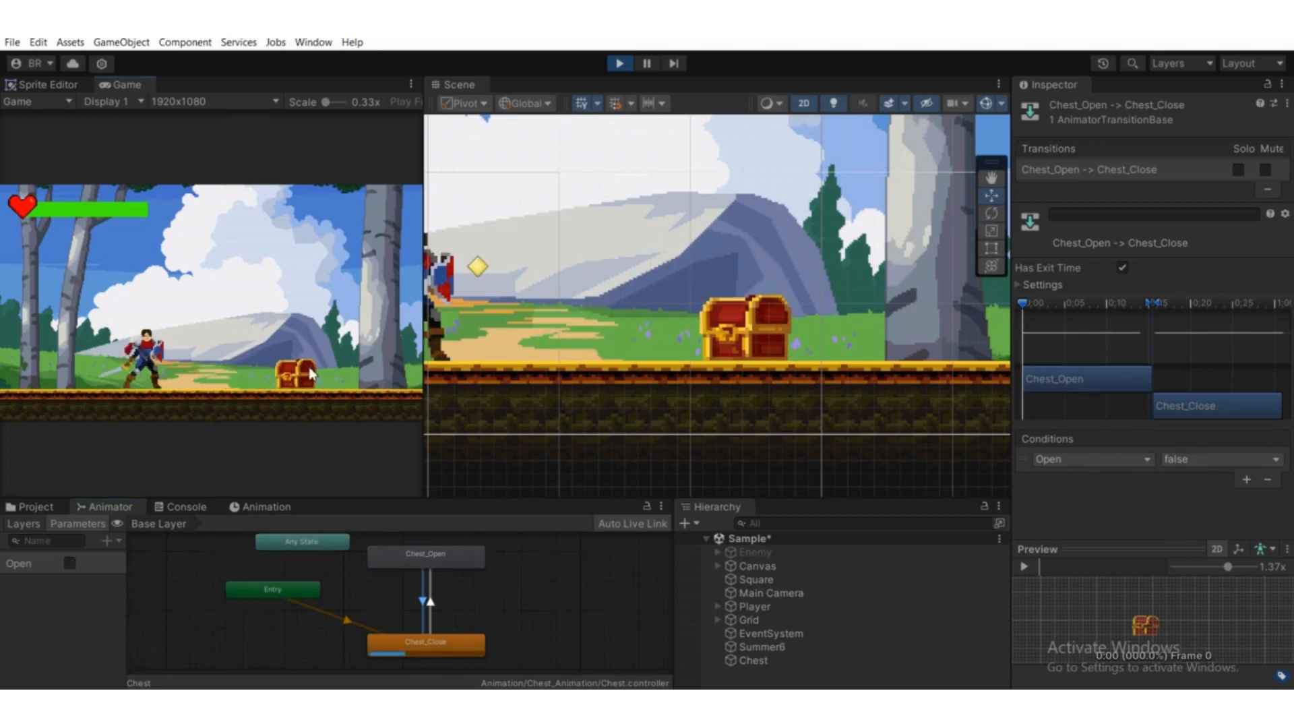
{"action": "left_click", "coordinate": [741, 330]}
{"action": "key", "text": "f"}
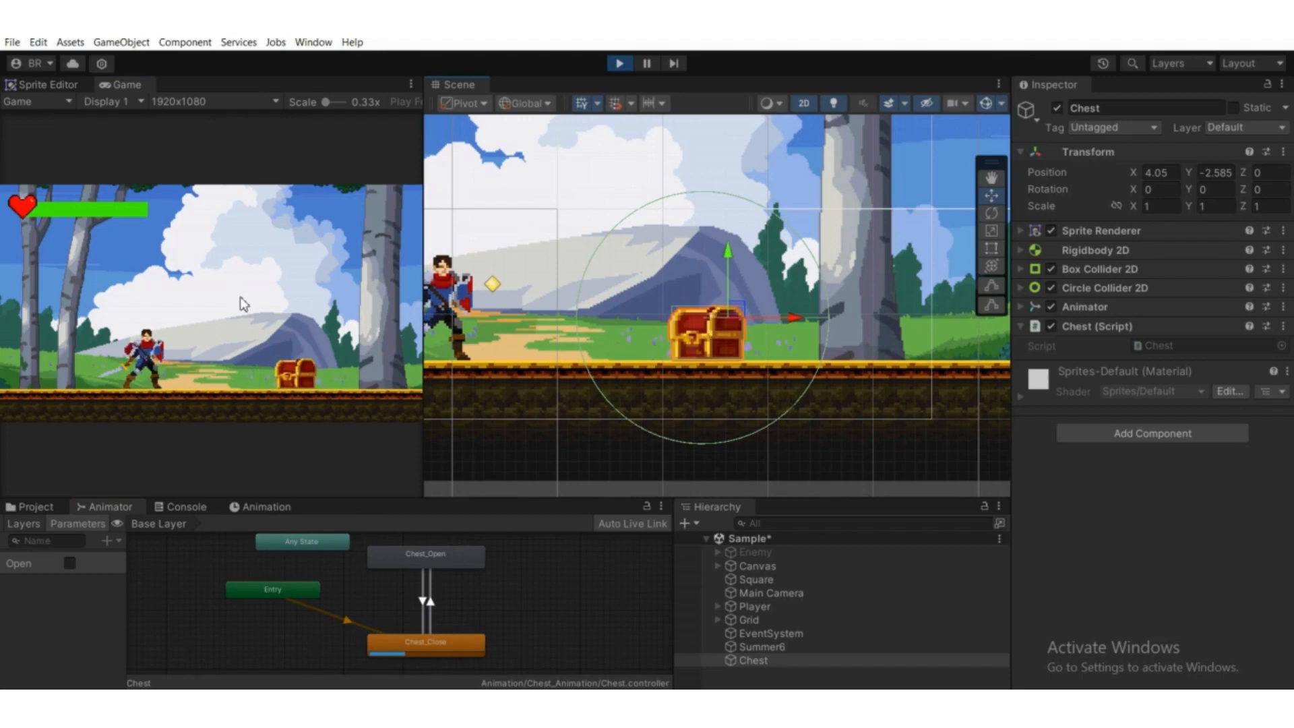
{"action": "key", "text": "ctrl+p"}
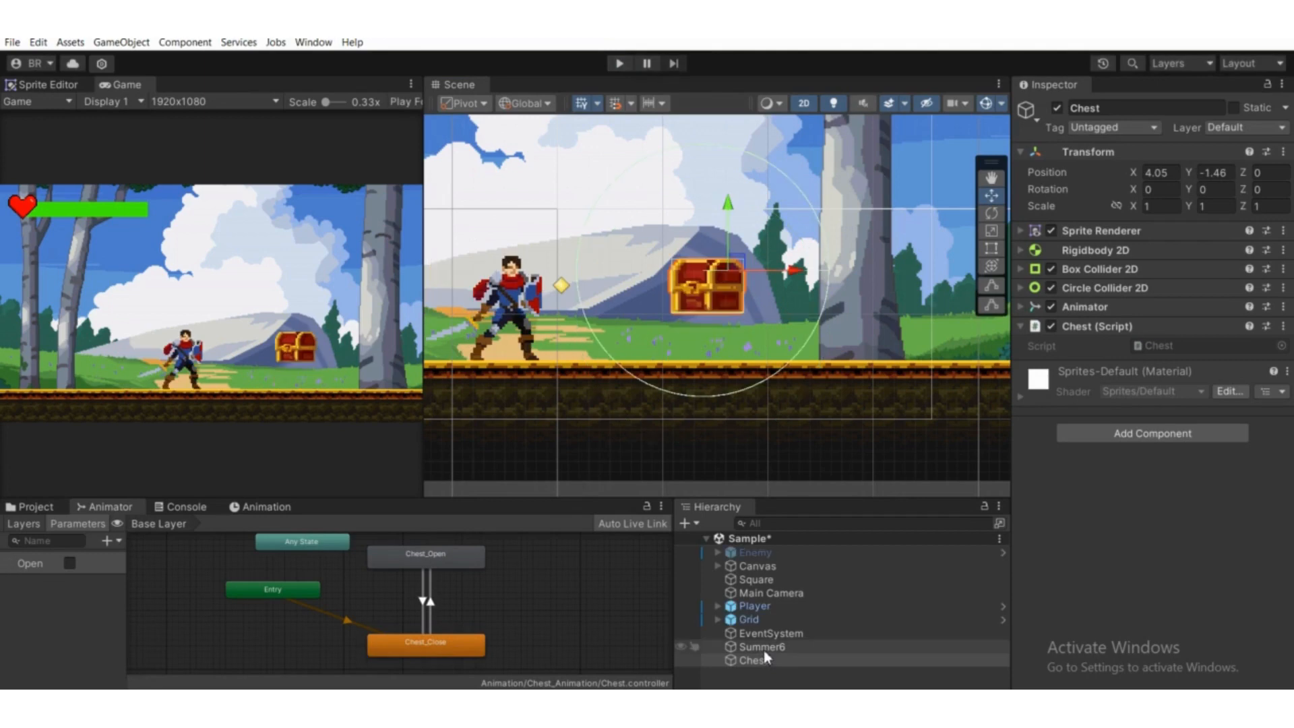
- Select the Chest object in the scene hierarchy and bring up the project's asset folders
{"action": "left_click", "coordinate": [763, 647]}
{"action": "left_click", "coordinate": [751, 660]}
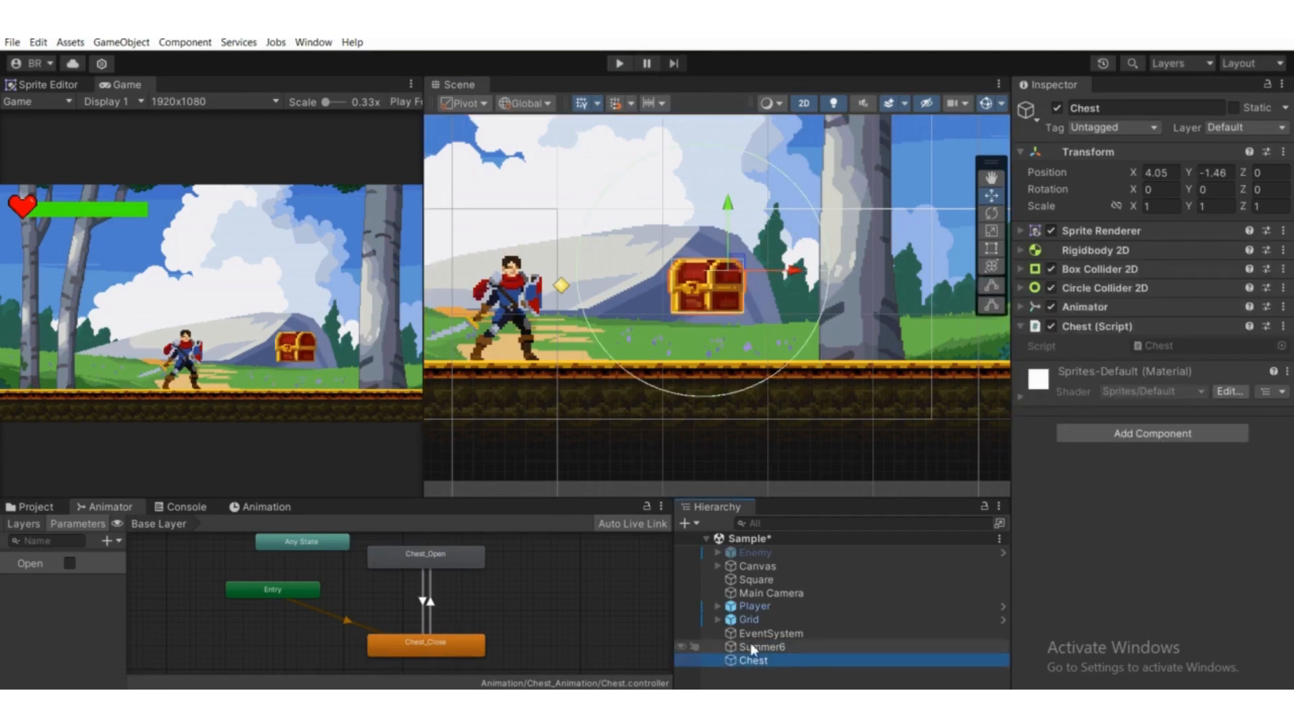
{"action": "left_click", "coordinate": [30, 511]}
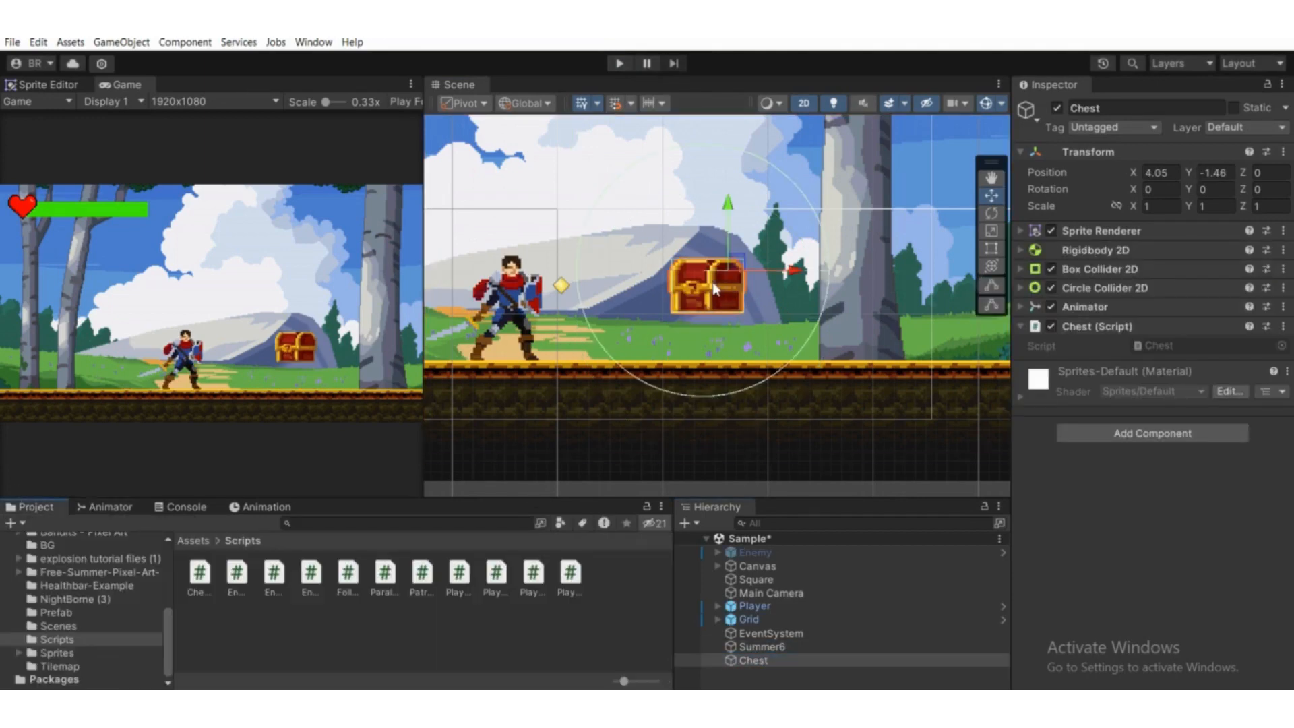
{"action": "scroll", "coordinate": [715, 289], "scroll_direction": "up", "scroll_amount": 1}
{"action": "scroll", "coordinate": [720, 360], "scroll_direction": "down", "scroll_amount": 2}
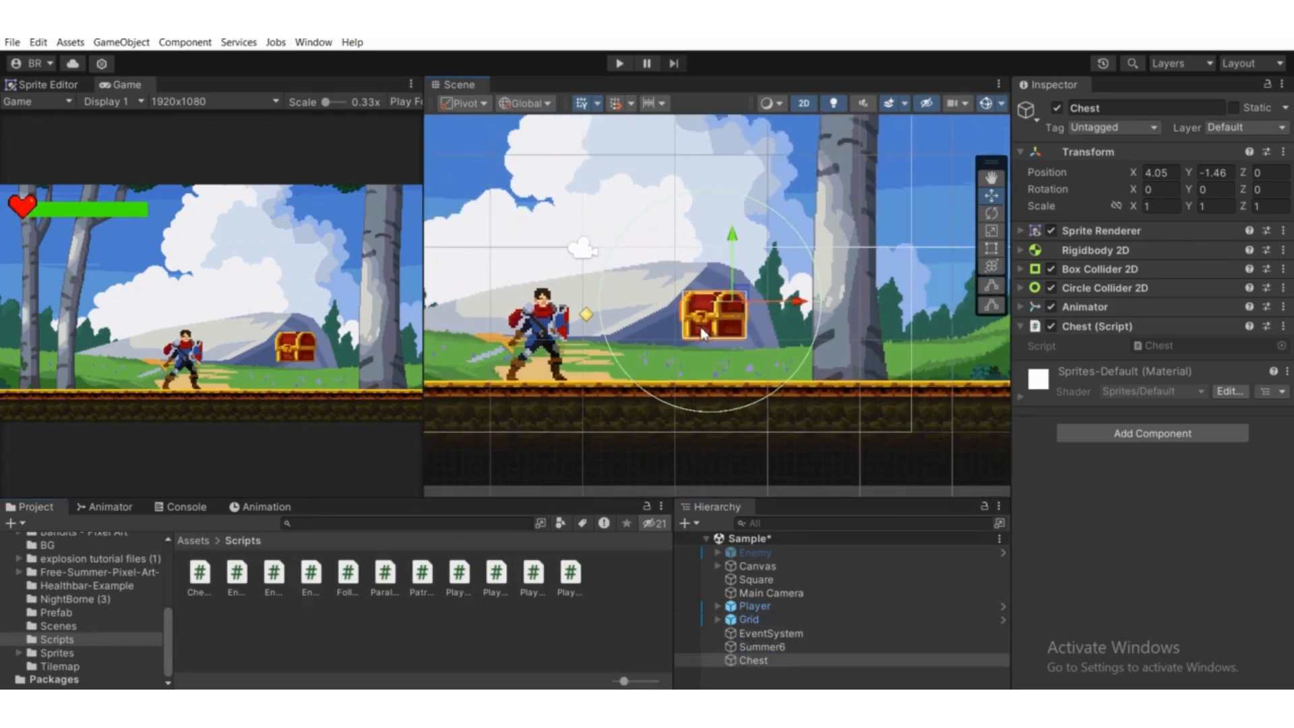
{"action": "scroll", "coordinate": [54, 610], "scroll_direction": "up", "scroll_amount": 3}
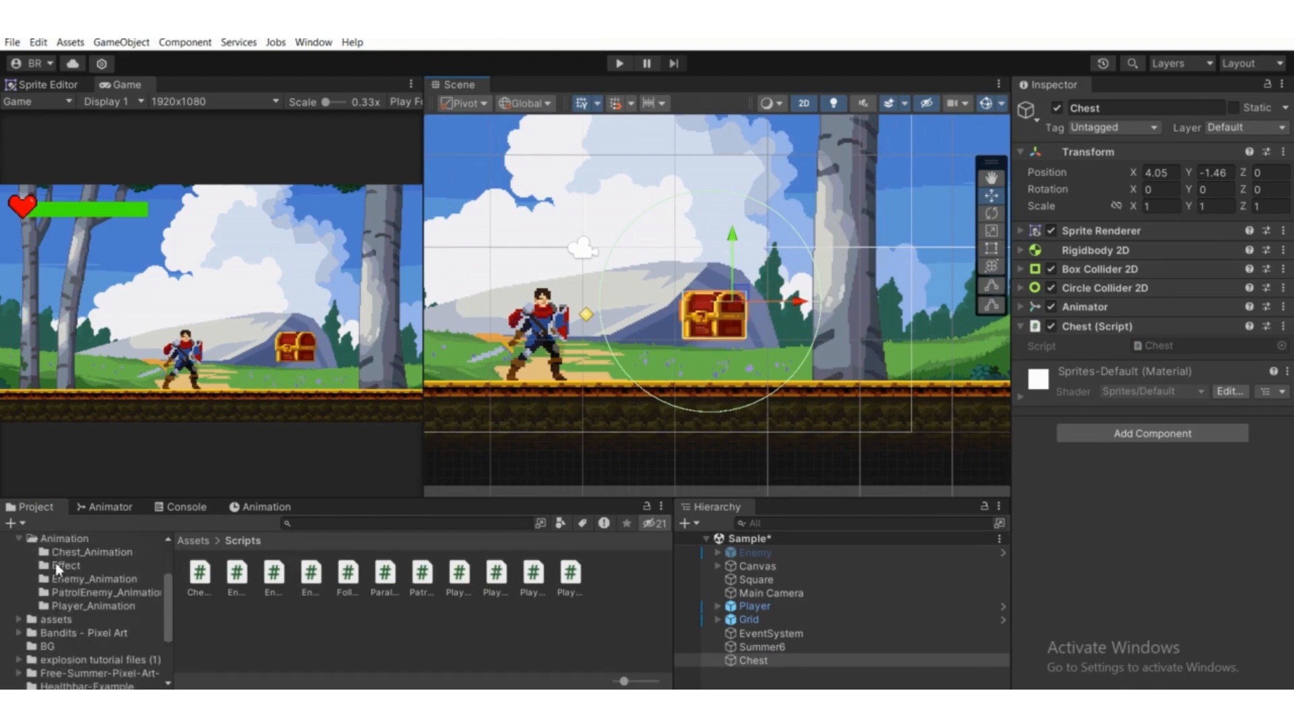
{"action": "scroll", "coordinate": [64, 583], "scroll_direction": "up", "scroll_amount": 2}
{"action": "left_click", "coordinate": [61, 607]}
{"action": "right_click", "coordinate": [307, 597]}
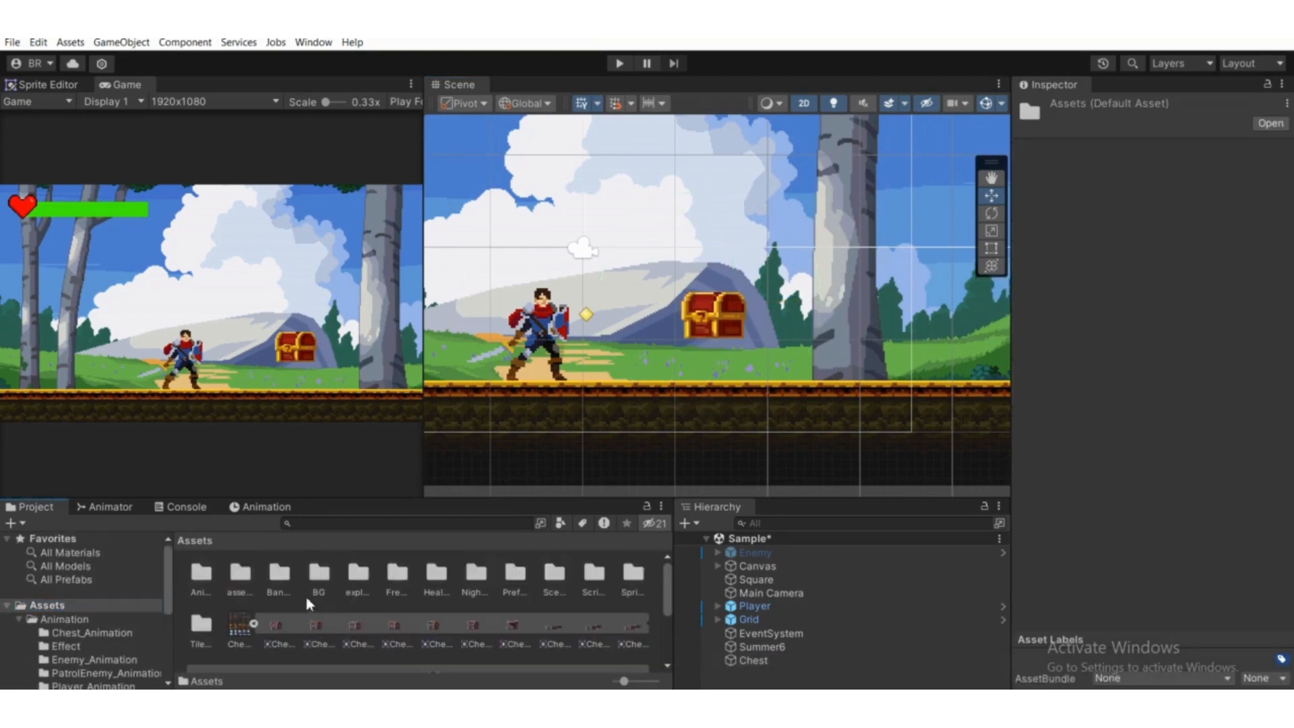
{"action": "mouse_move", "coordinate": [422, 200]}
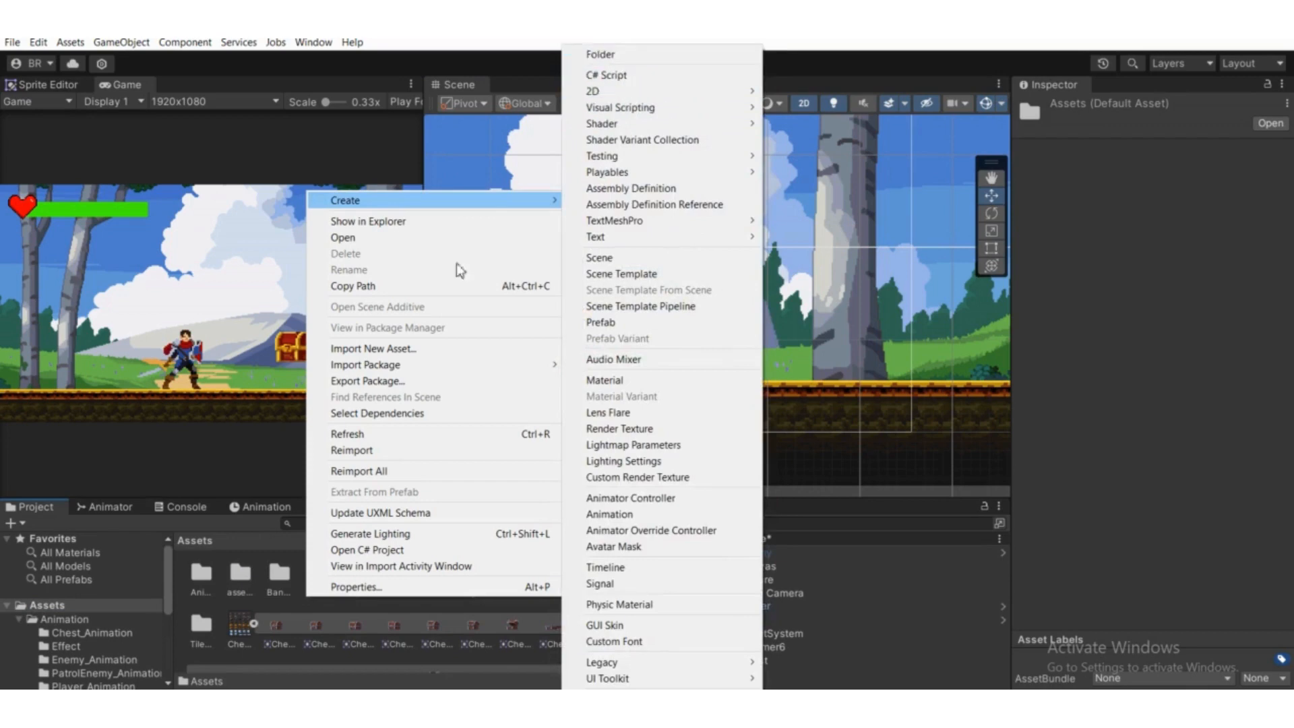
{"action": "left_click", "coordinate": [87, 659]}
- Open the Prefab folder in the project's assets and save the scene's Chest object there as a prefab
{"action": "scroll", "coordinate": [64, 647], "scroll_direction": "down", "scroll_amount": 3}
{"action": "left_click", "coordinate": [61, 644]}
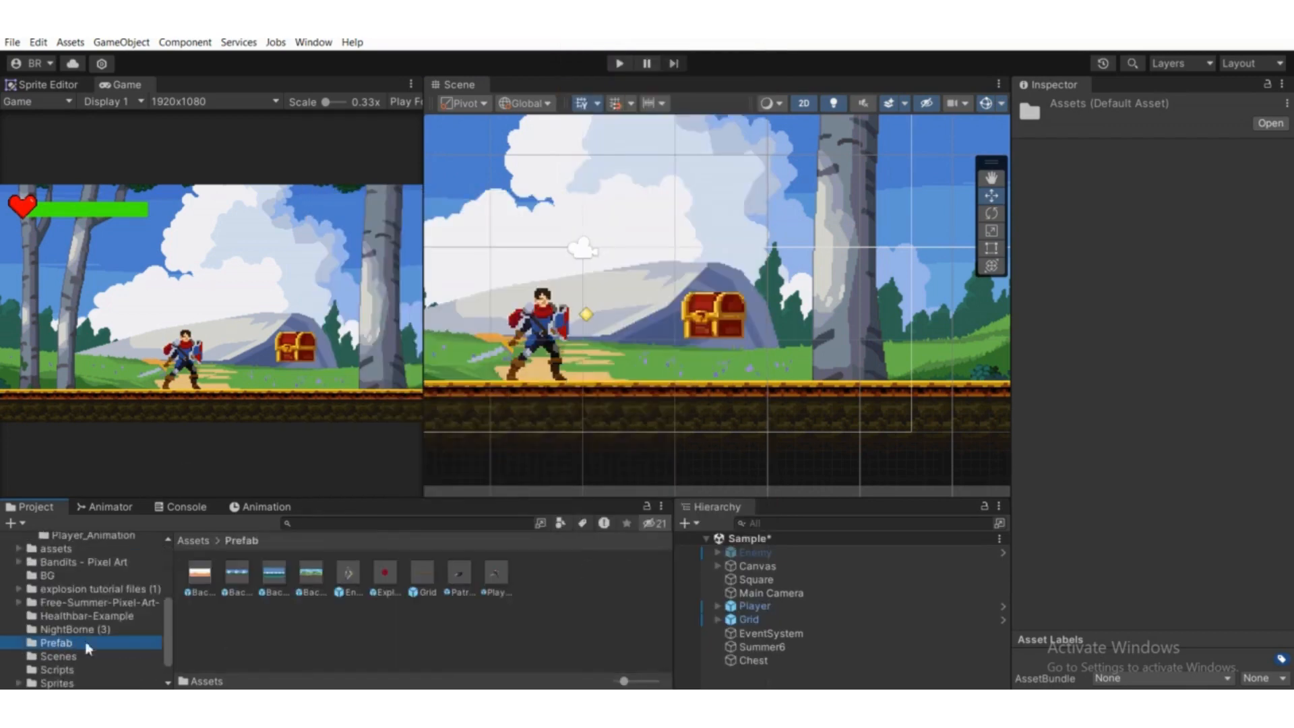
{"action": "left_click", "coordinate": [783, 663]}
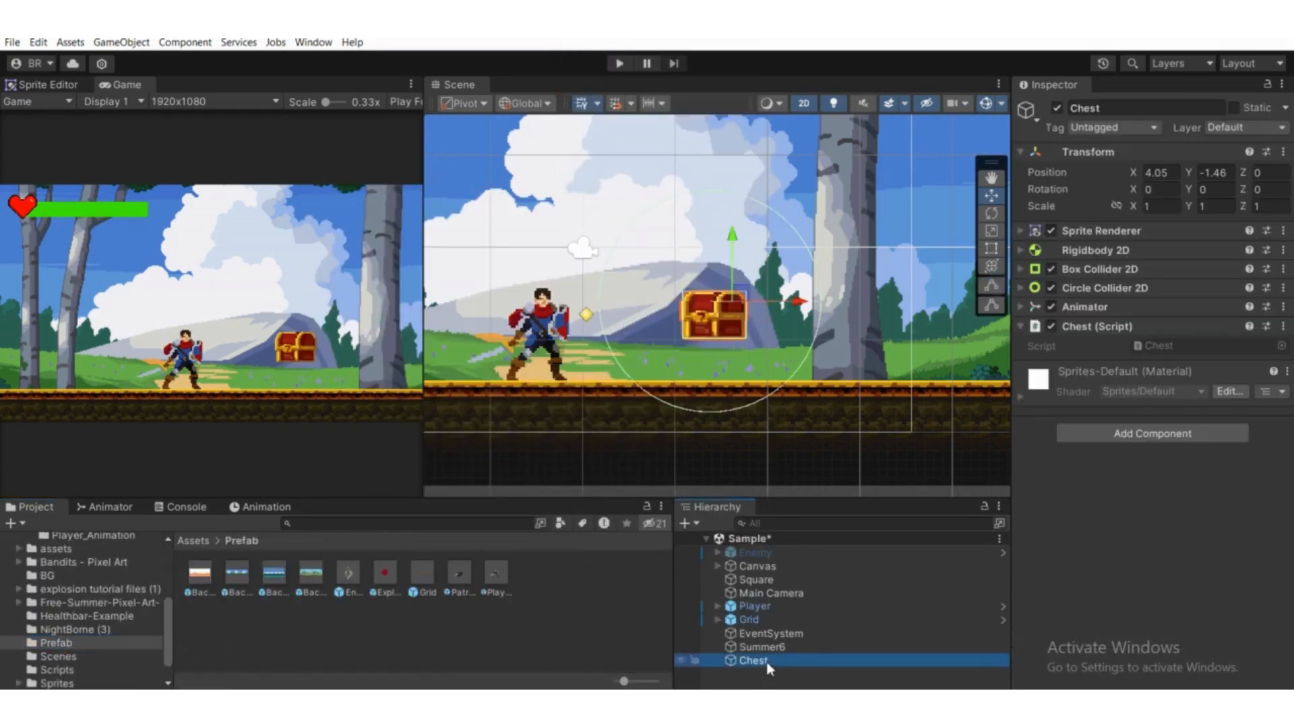
{"action": "left_click_drag", "start_coordinate": [768, 662], "coordinate": [404, 630]}
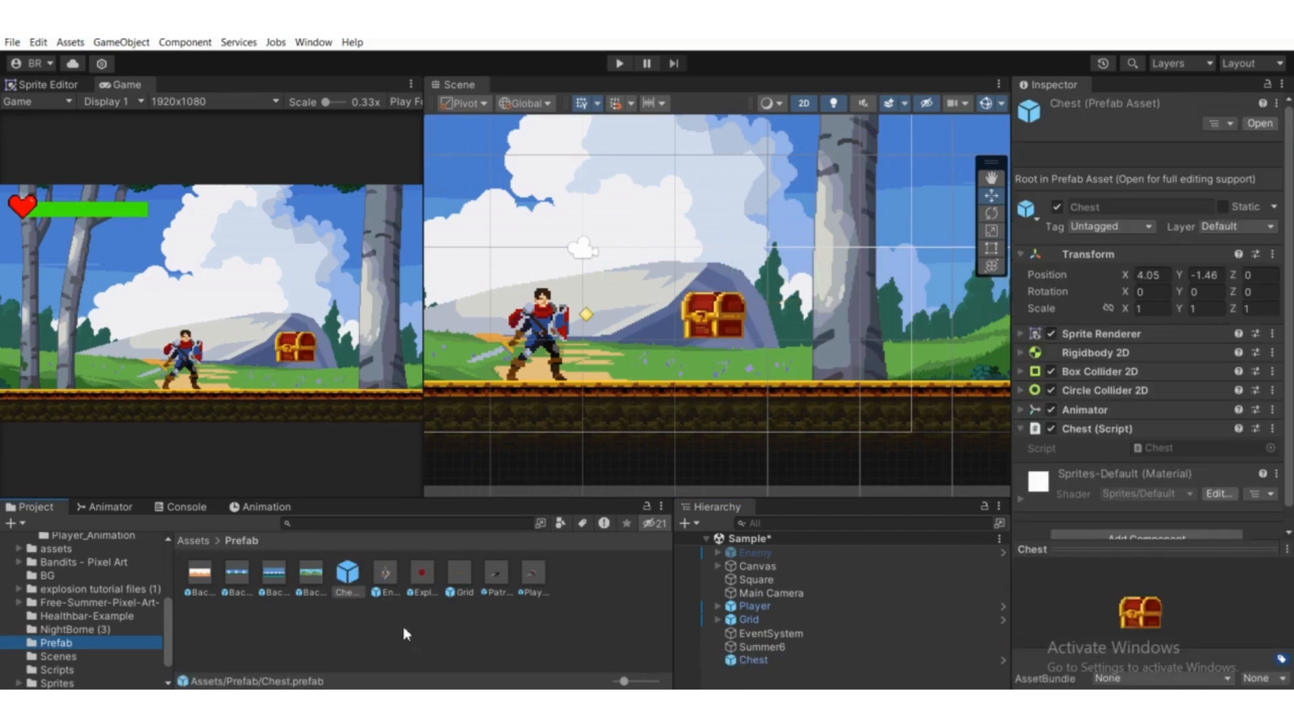
- Delete the original Chest from the scene and place a Chest prefab instance on the ground at about X 4.01, Y -2.55
{"action": "left_click", "coordinate": [799, 663]}
{"action": "key", "text": "Delete"}
{"action": "scroll", "coordinate": [722, 378], "scroll_direction": "up", "scroll_amount": 1}
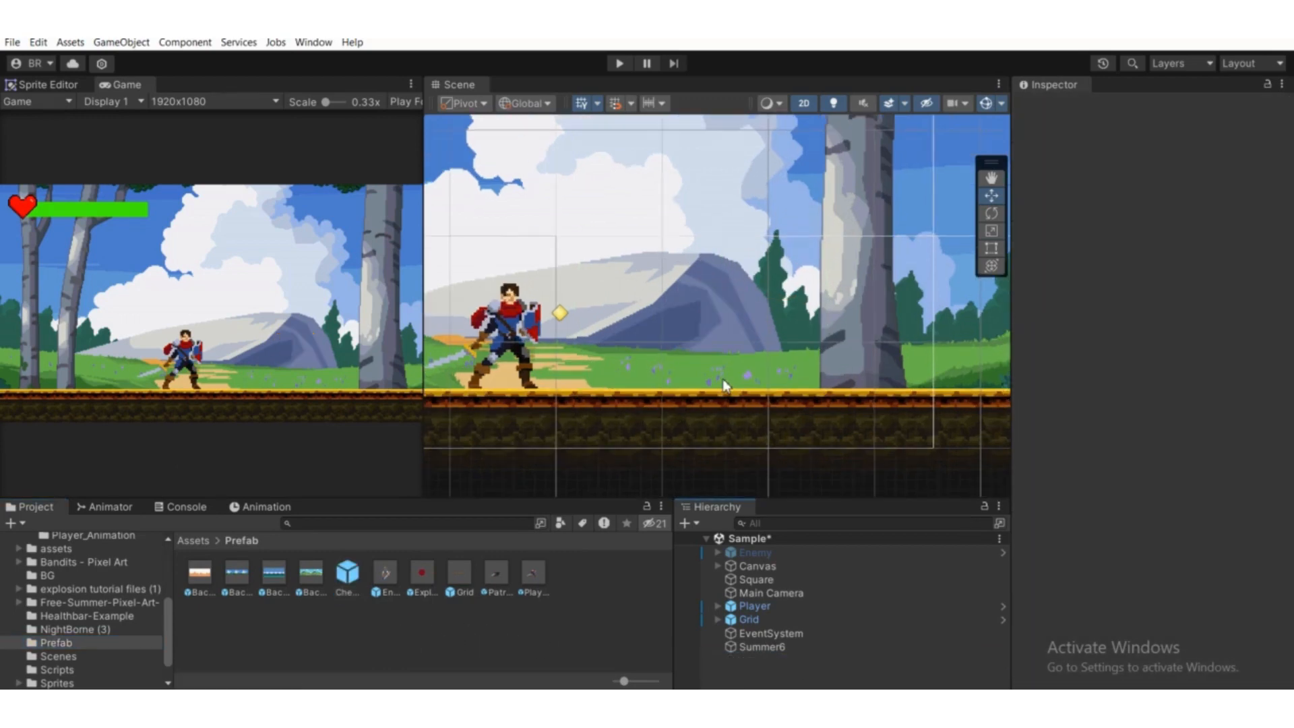
{"action": "left_click_drag", "start_coordinate": [347, 572], "coordinate": [755, 314]}
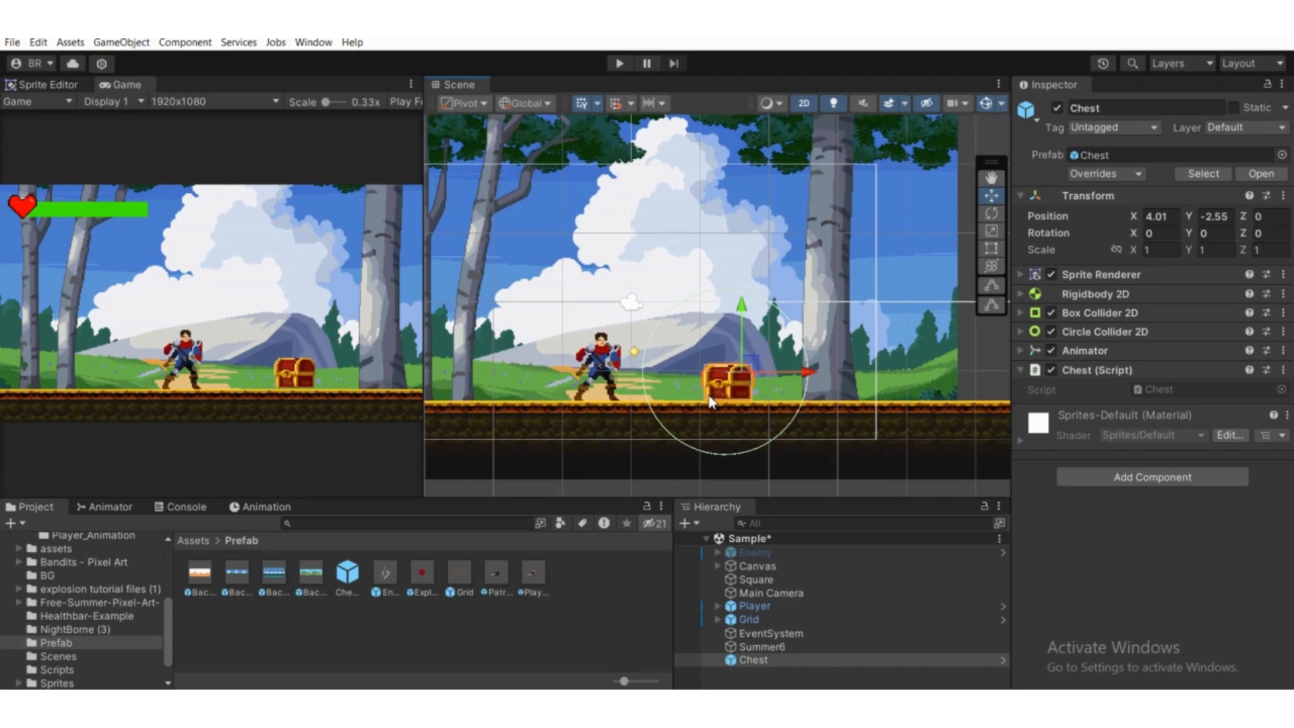
{"action": "scroll", "coordinate": [710, 402], "scroll_direction": "up", "scroll_amount": 1}
{"action": "middle_click_drag", "start_coordinate": [802, 406], "coordinate": [833, 409]}
{"action": "scroll", "coordinate": [748, 323], "scroll_direction": "down", "scroll_amount": 1}
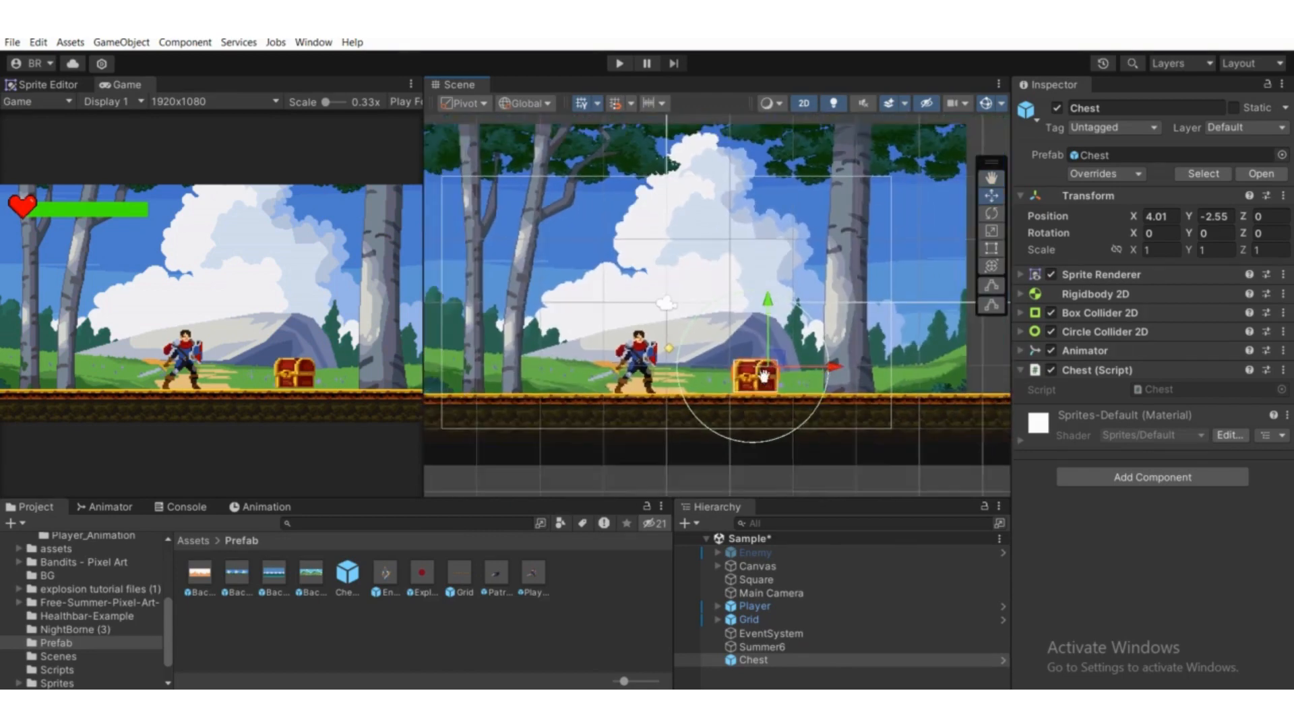